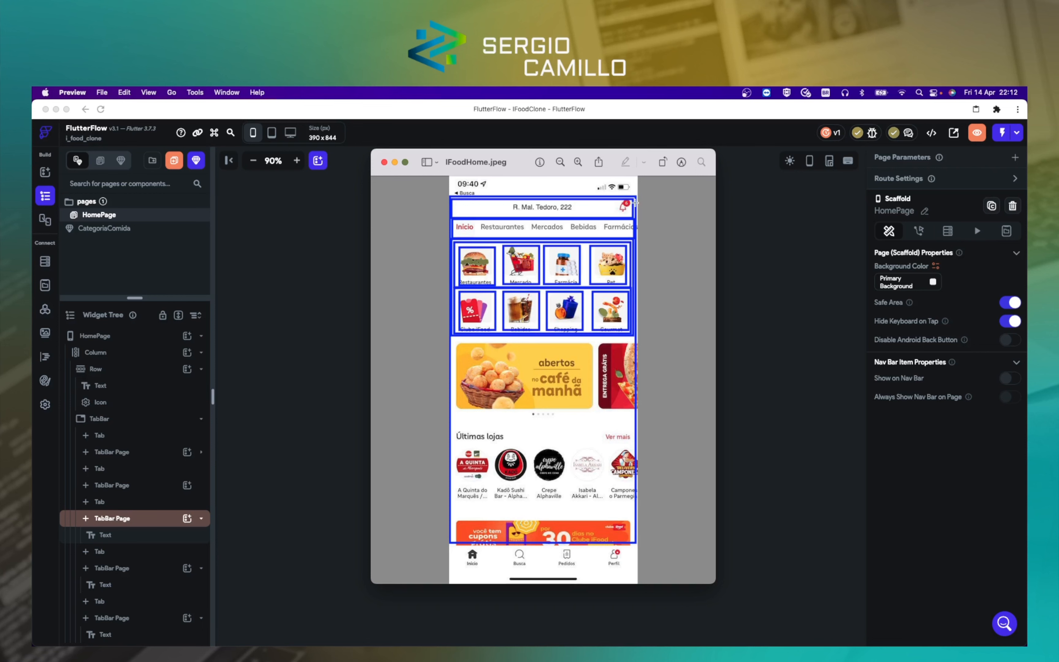
Step: Compare the HomePage layout with the IFoodHome.jpeg reference image, then return to the page editor
left_click(738, 233)
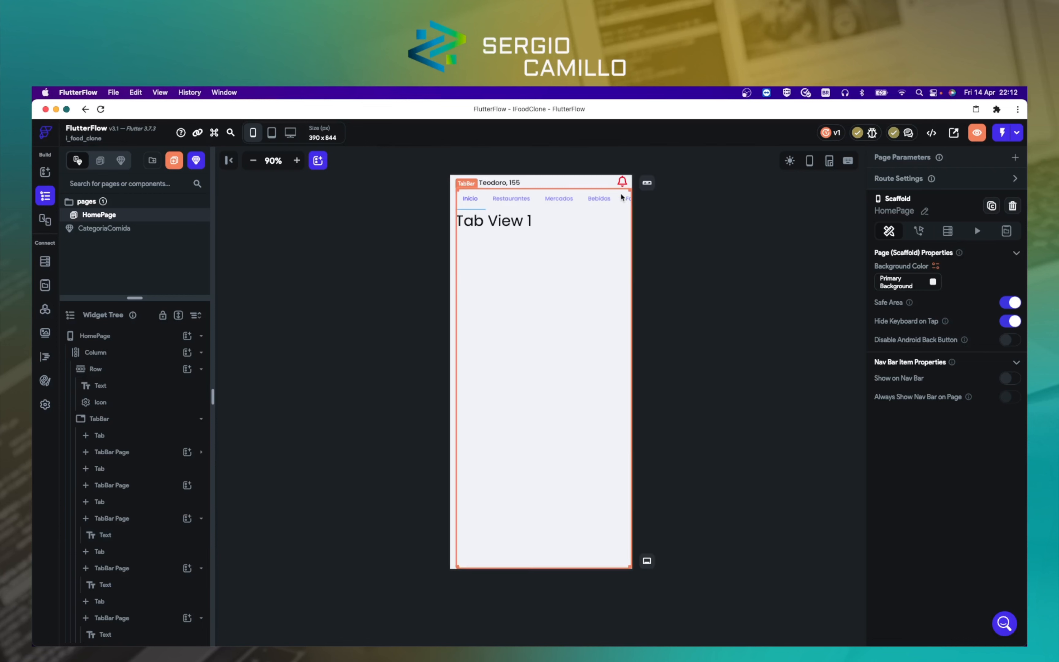
key("super+Tab")
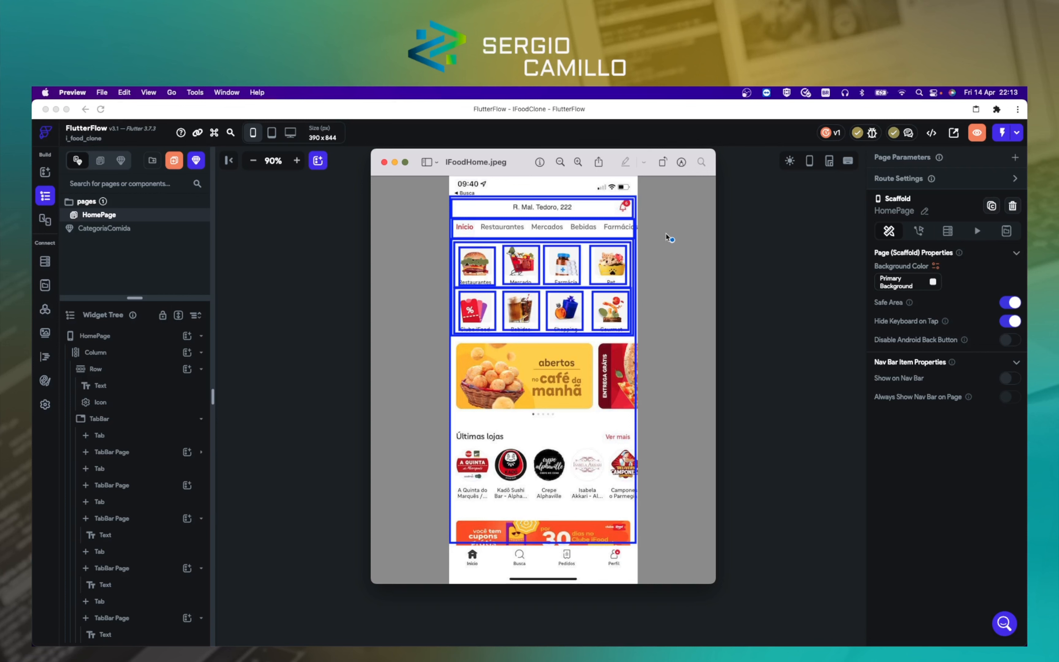
left_click(393, 162)
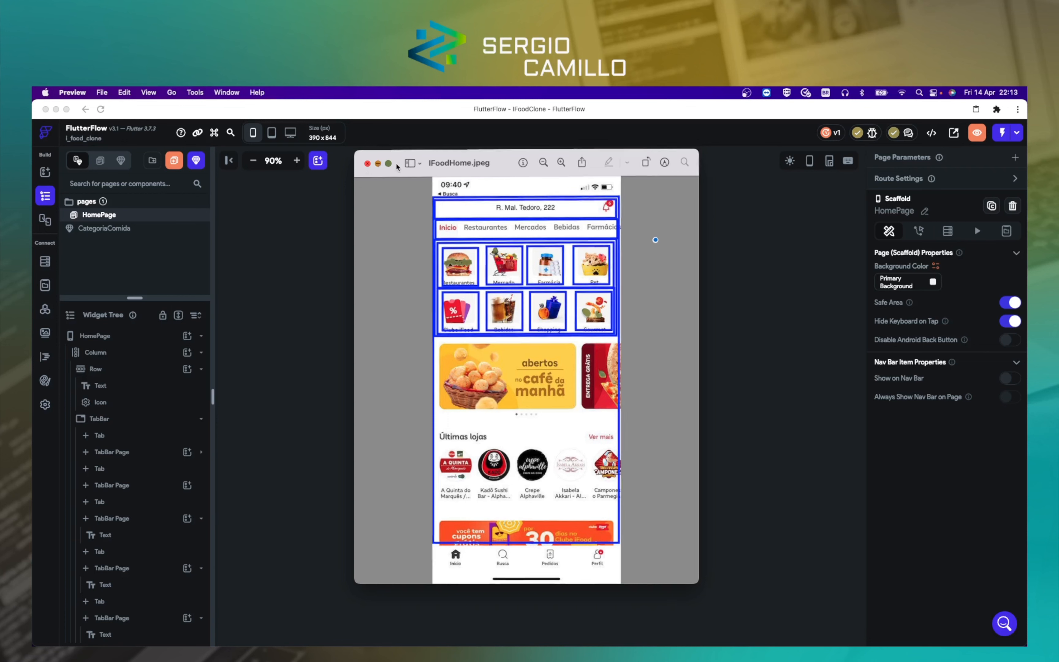
left_click(342, 300)
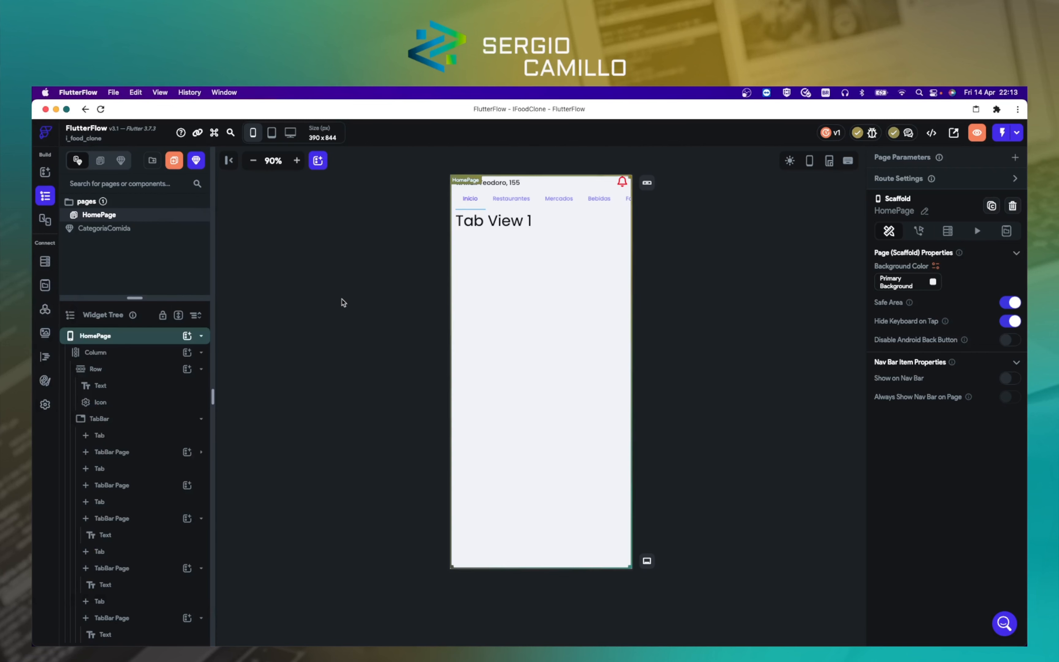
Step: Add two Column widgets inside the header Row that holds the address text and the bell icon
left_click(533, 183)
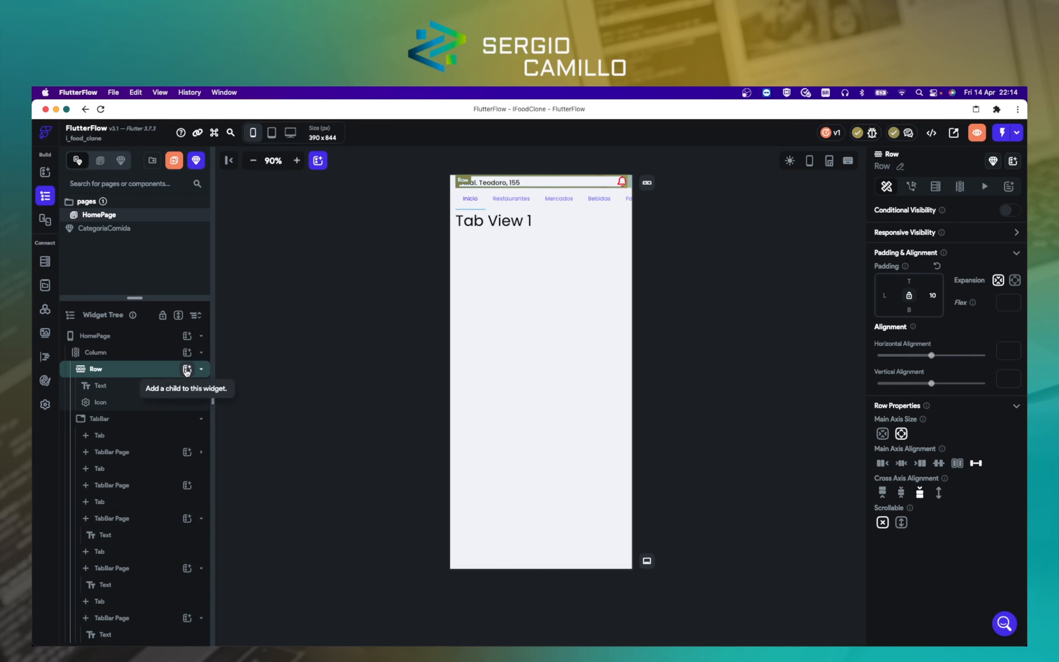
left_click(187, 369)
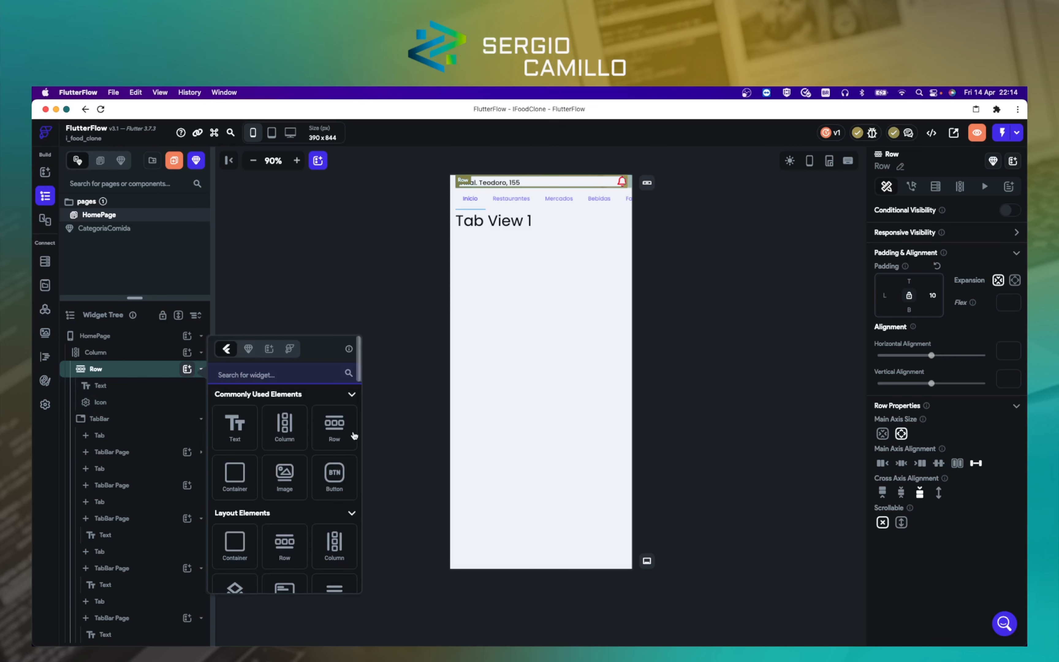
left_click(293, 437)
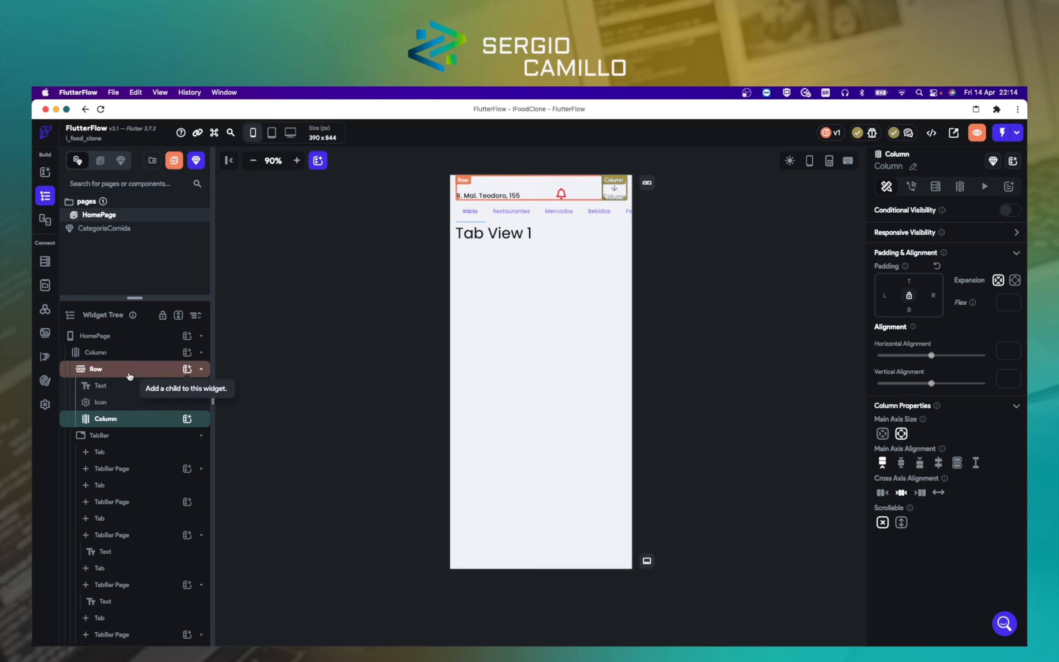
left_click(188, 369)
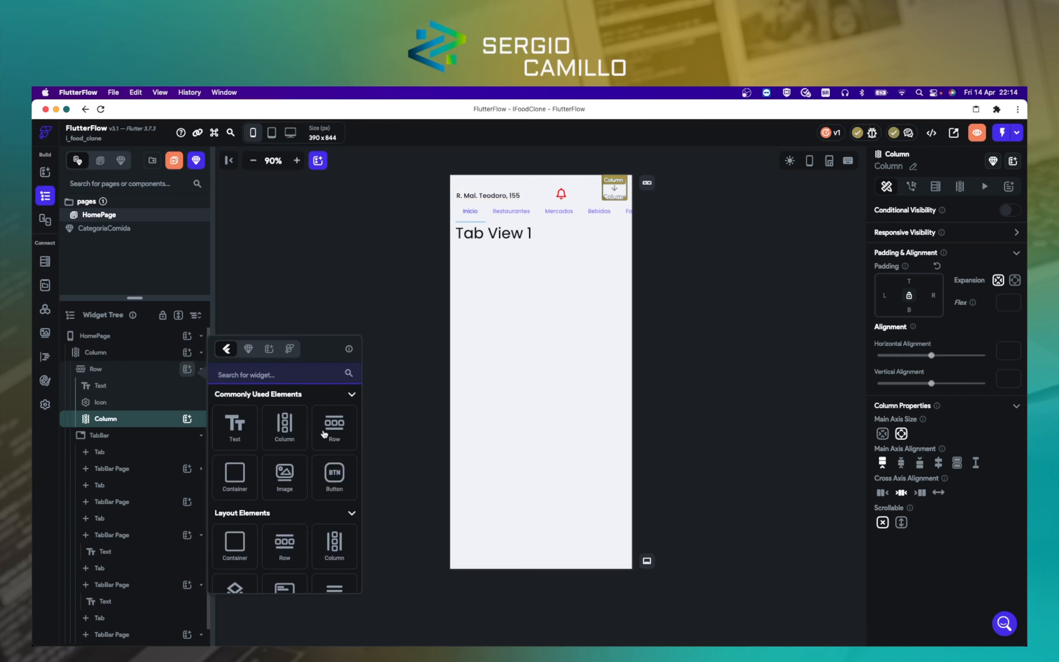
left_click(286, 430)
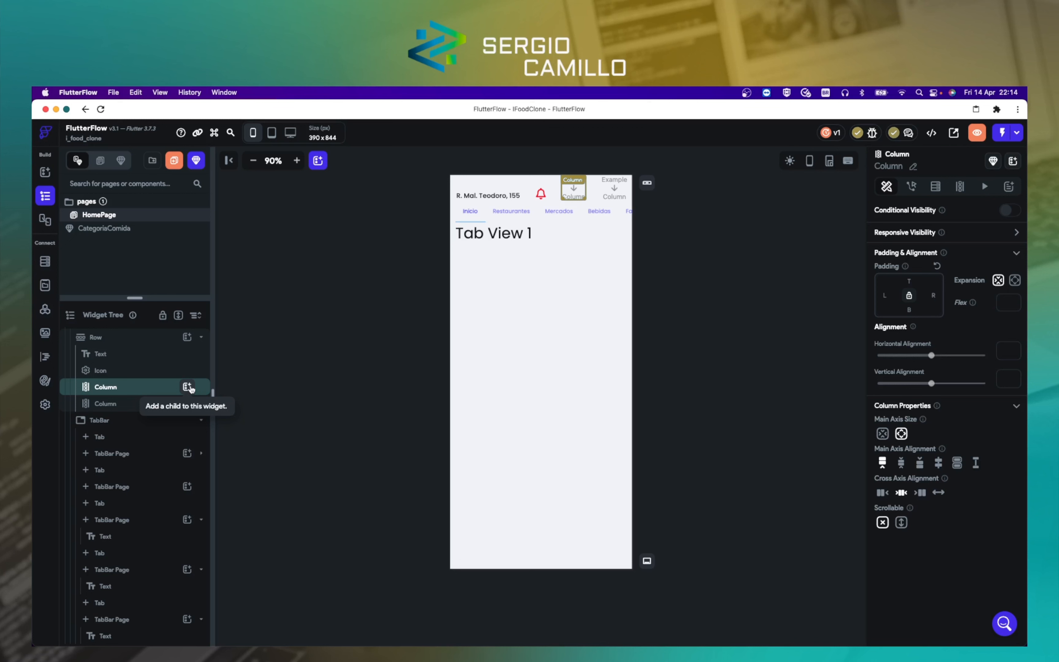
Step: Insert a Row widget inside the first of the header Row's two Columns
left_click(189, 387)
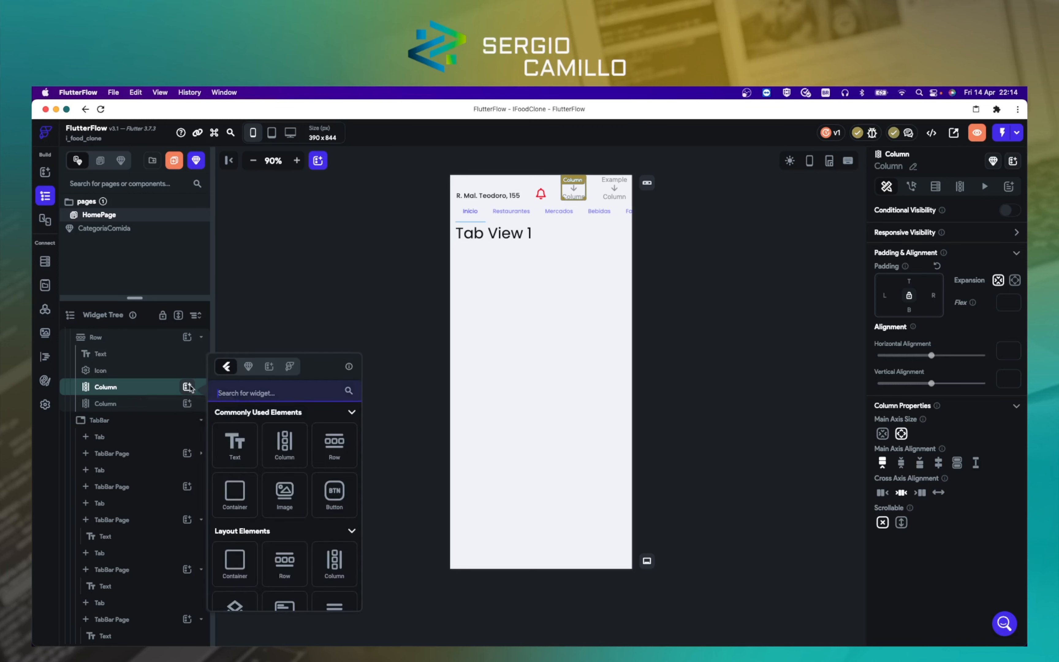
left_click(335, 444)
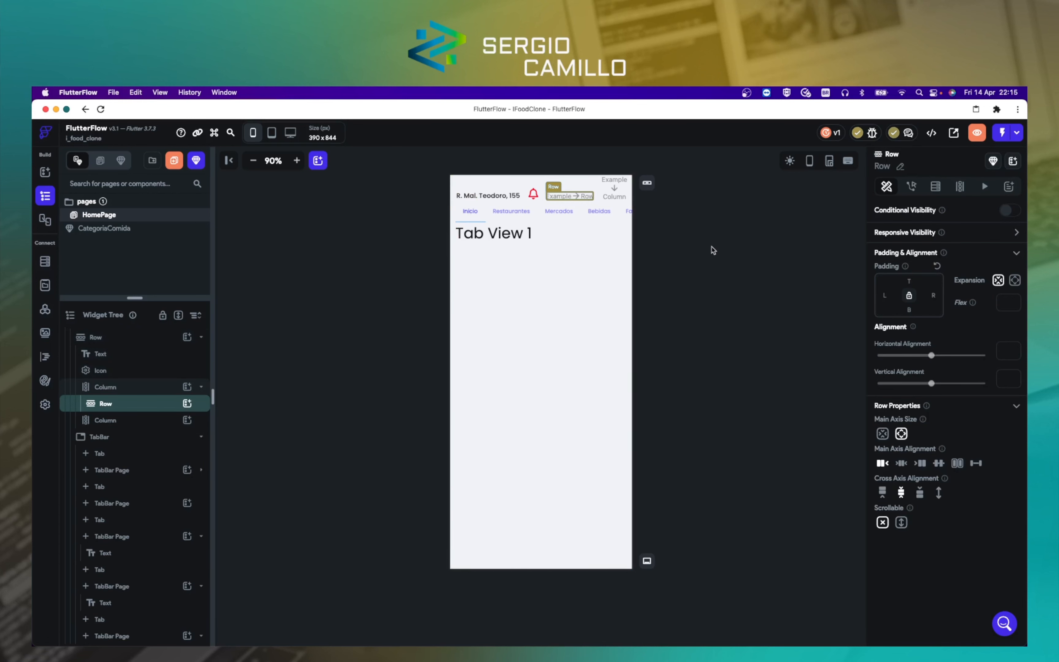
left_click(711, 246)
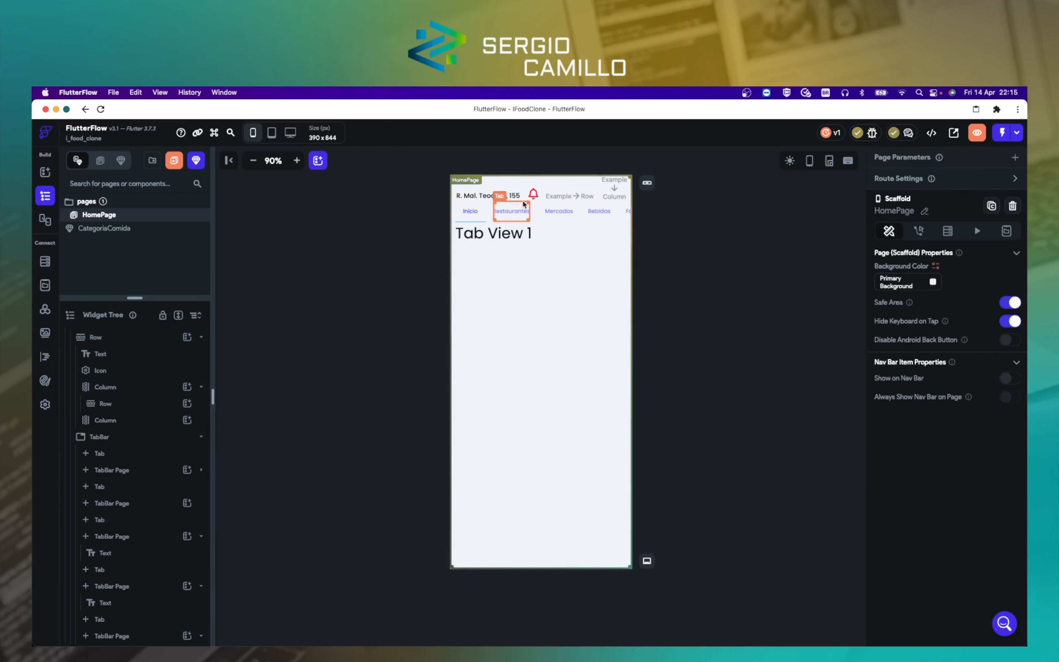
Step: Move the address Text widget into the Row nested in the header's first Column
left_click(502, 198)
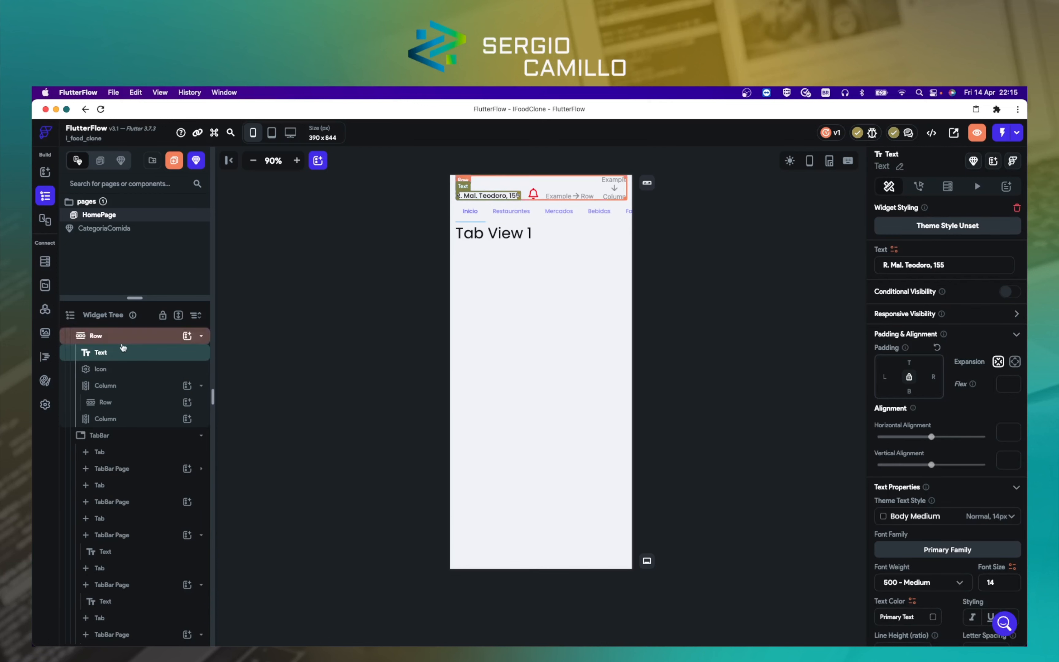
left_click_drag(108, 356, 135, 406)
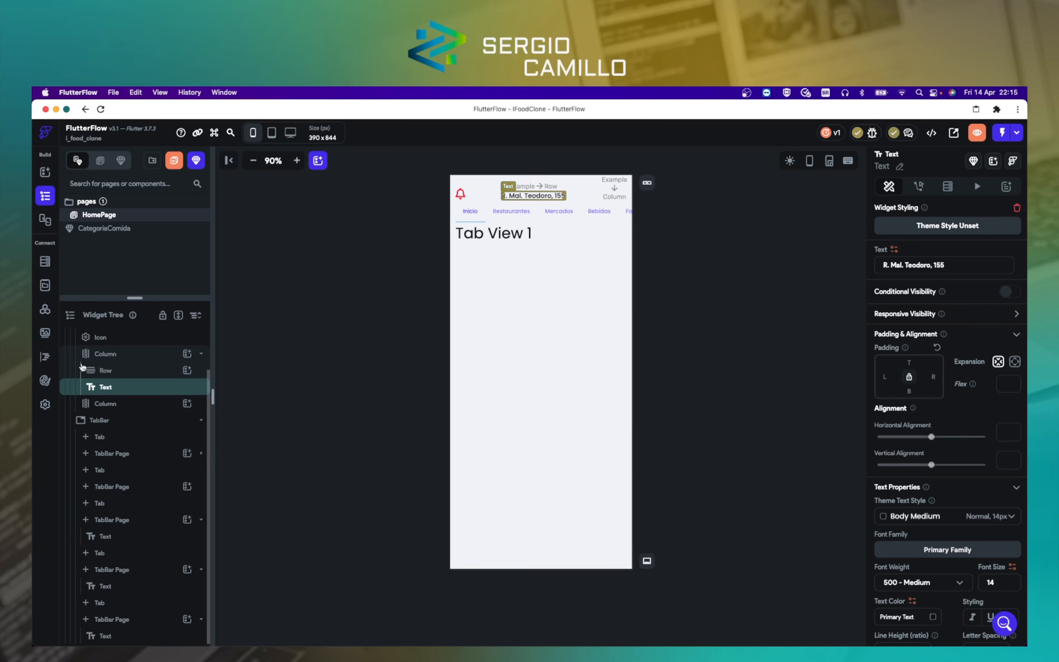
left_click_drag(106, 387, 145, 370)
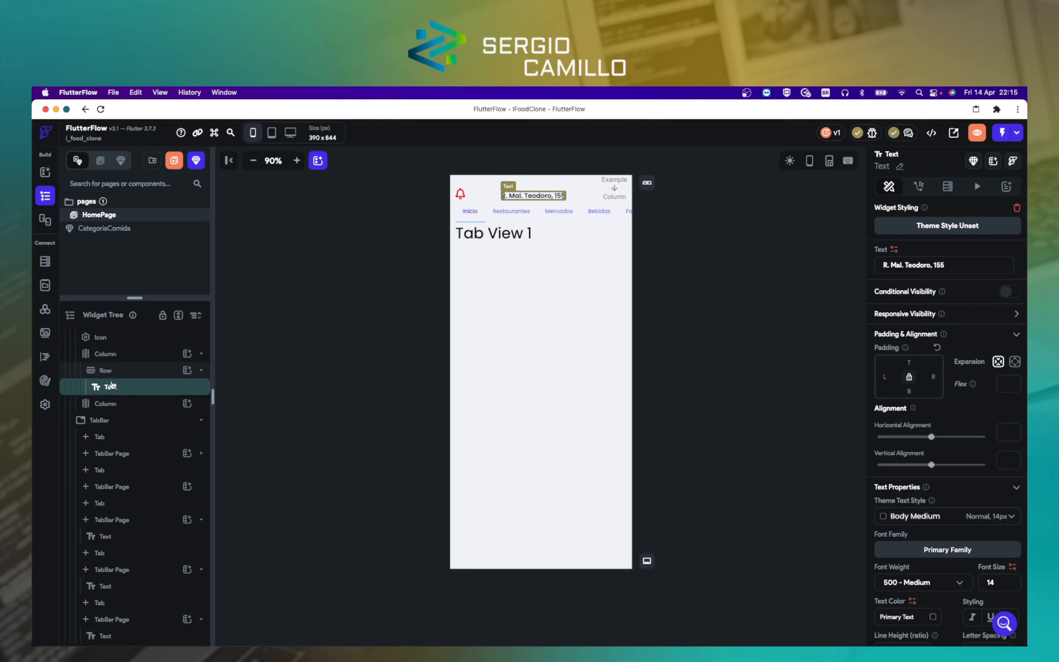
Step: Move the bell Icon widget into the header Row's second, empty Column
left_click(111, 342)
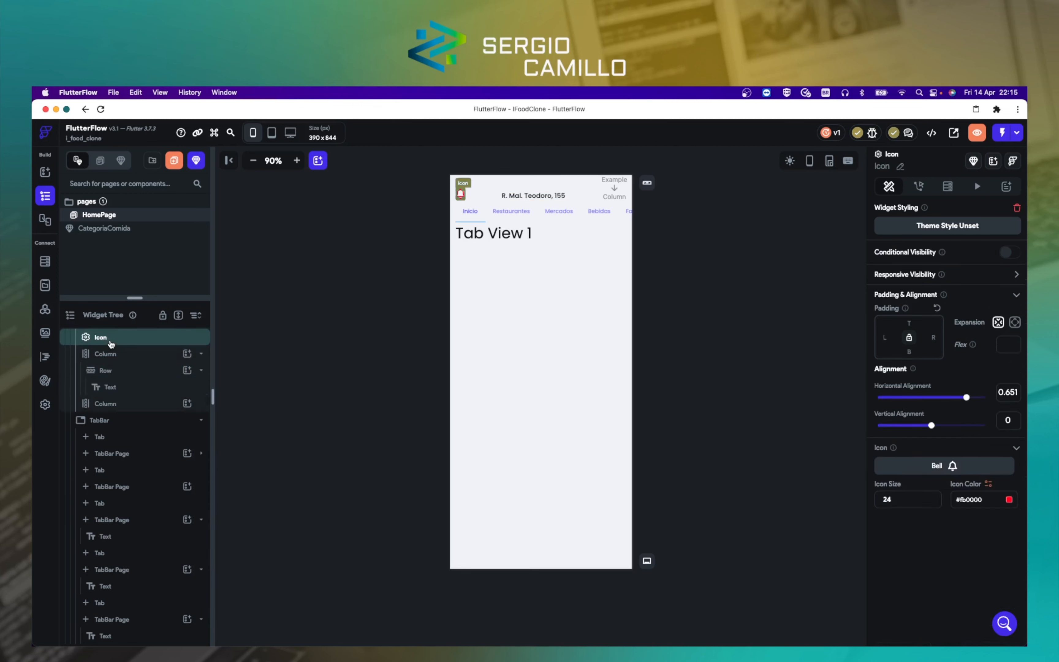
left_click_drag(111, 343, 126, 403)
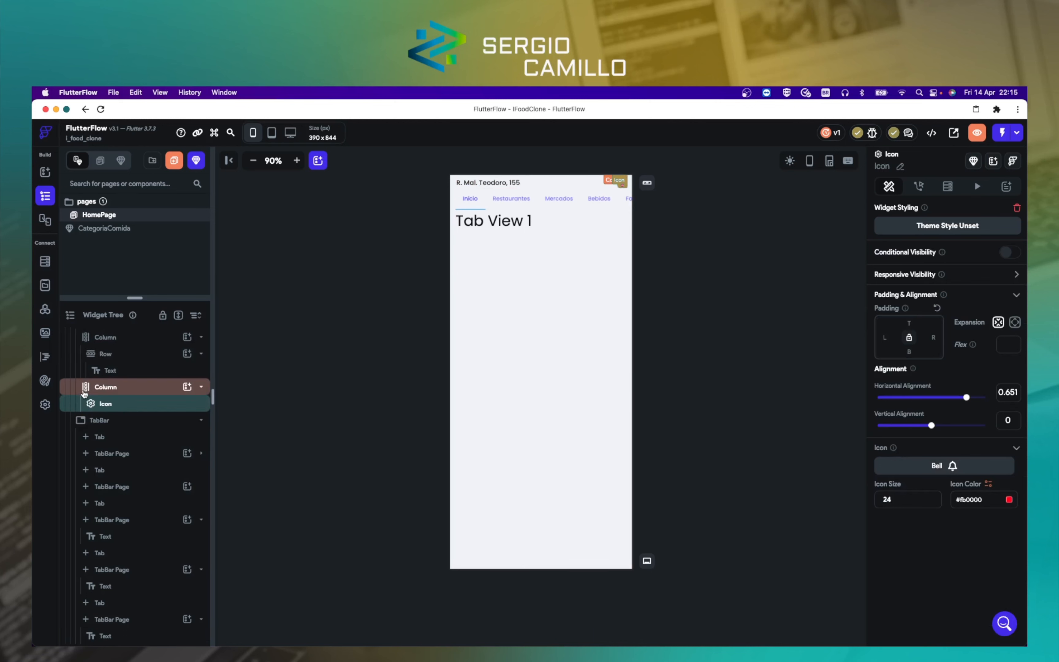
left_click(609, 282)
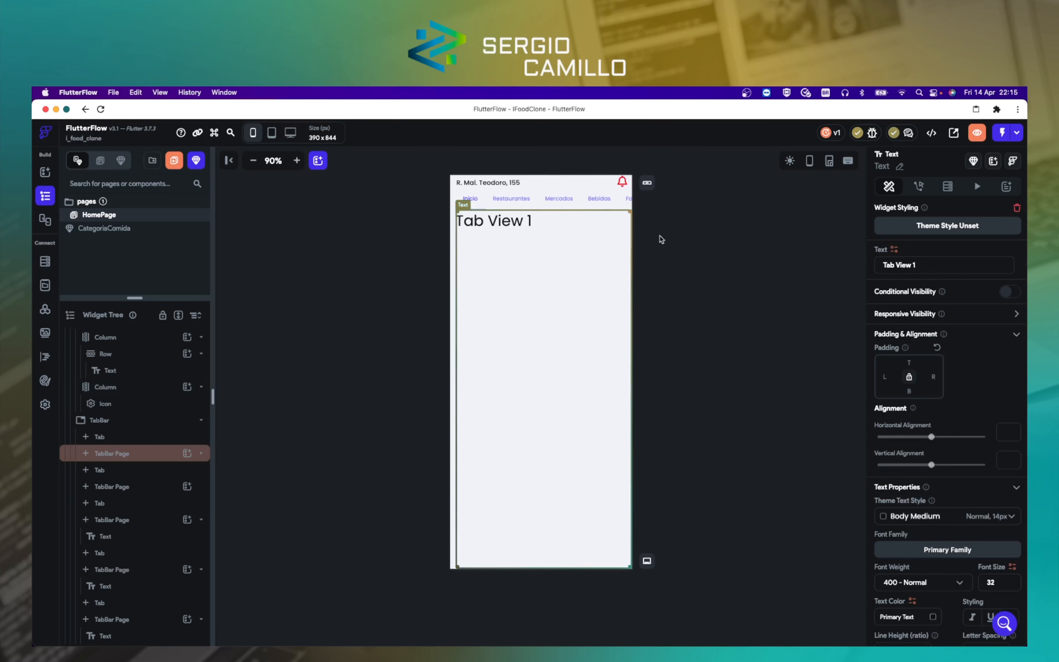
Step: Examine how the header Row's two Columns, the inner Row and the address text are nested in the widget tree
left_click(585, 183)
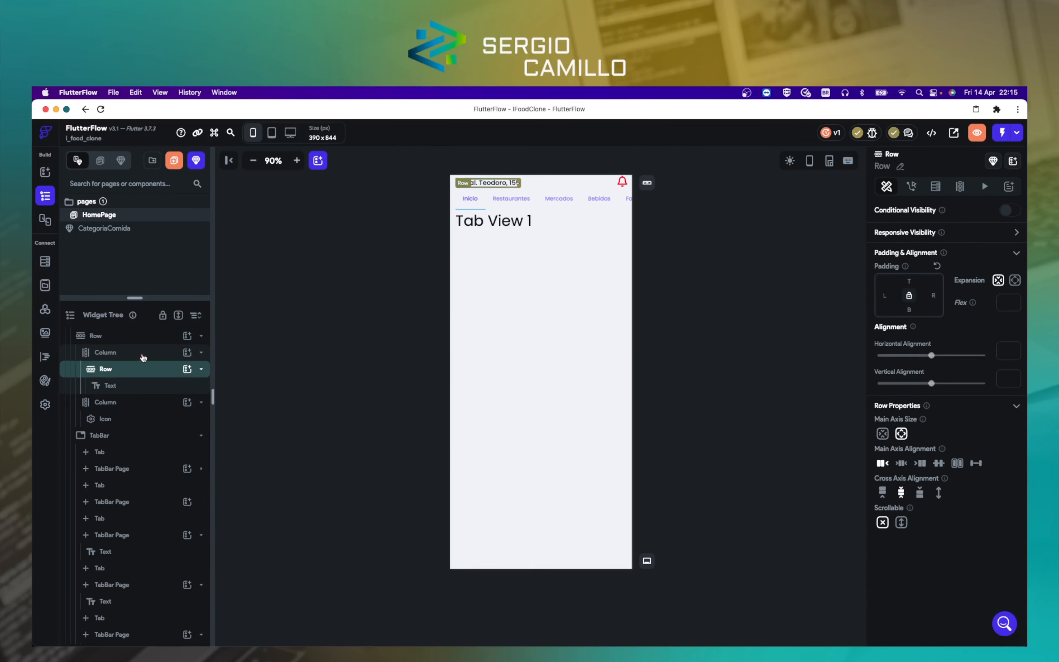
left_click(125, 336)
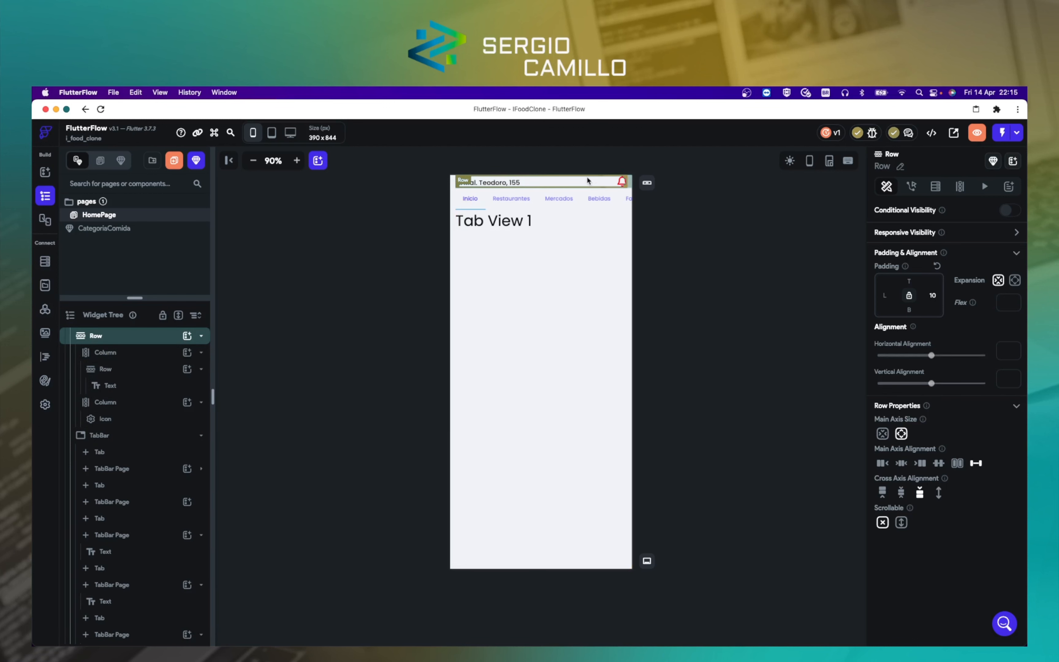
left_click(106, 359)
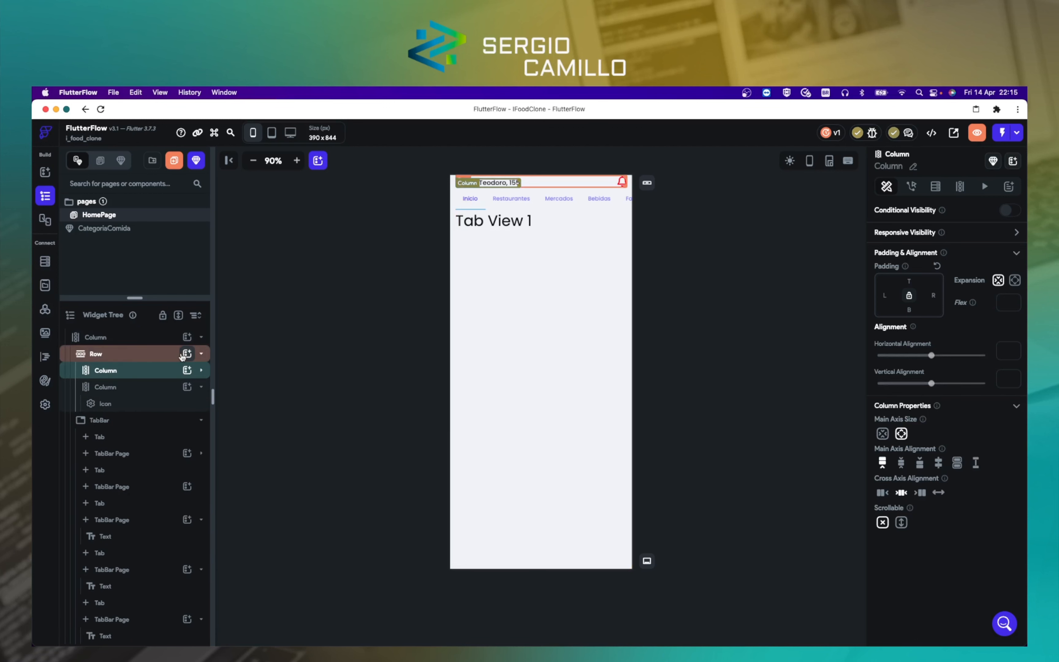
left_click(201, 370)
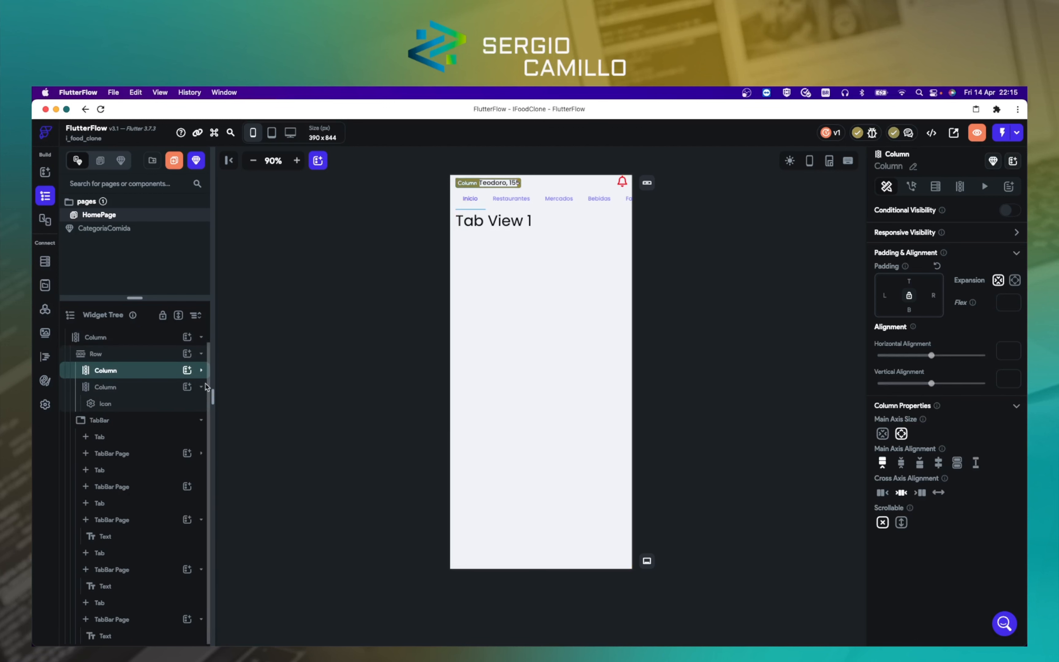
left_click(201, 386)
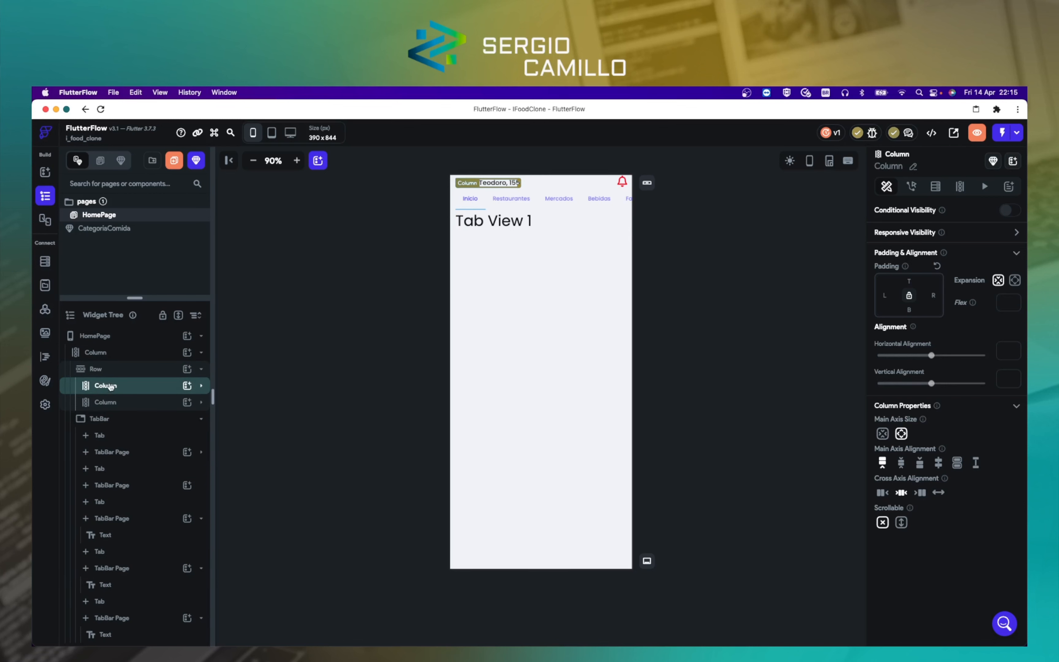
left_click(121, 386)
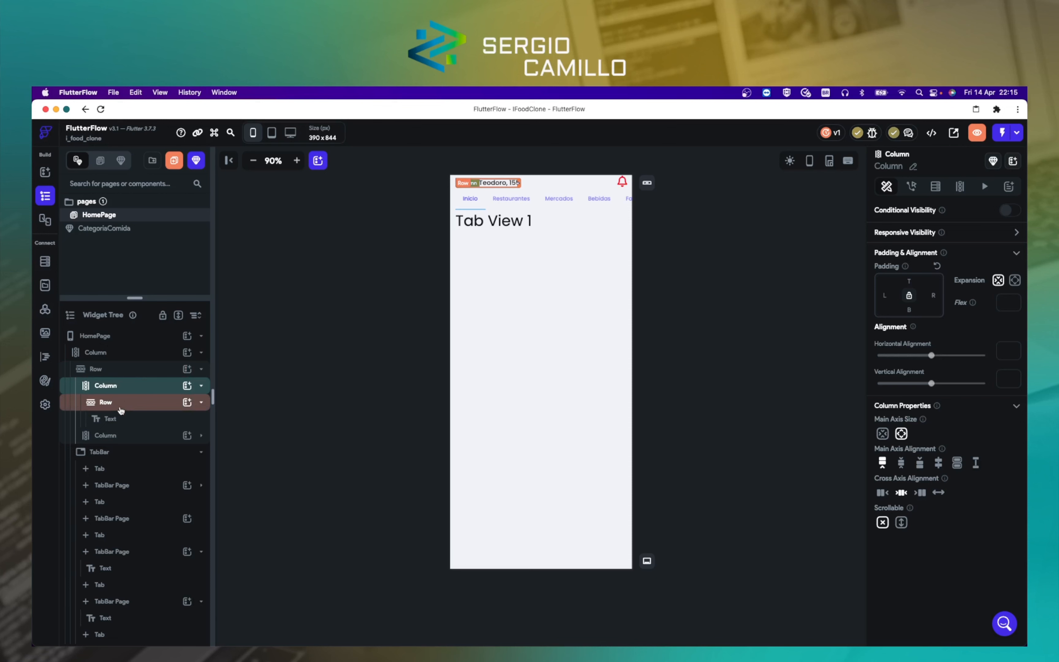
left_click(117, 403)
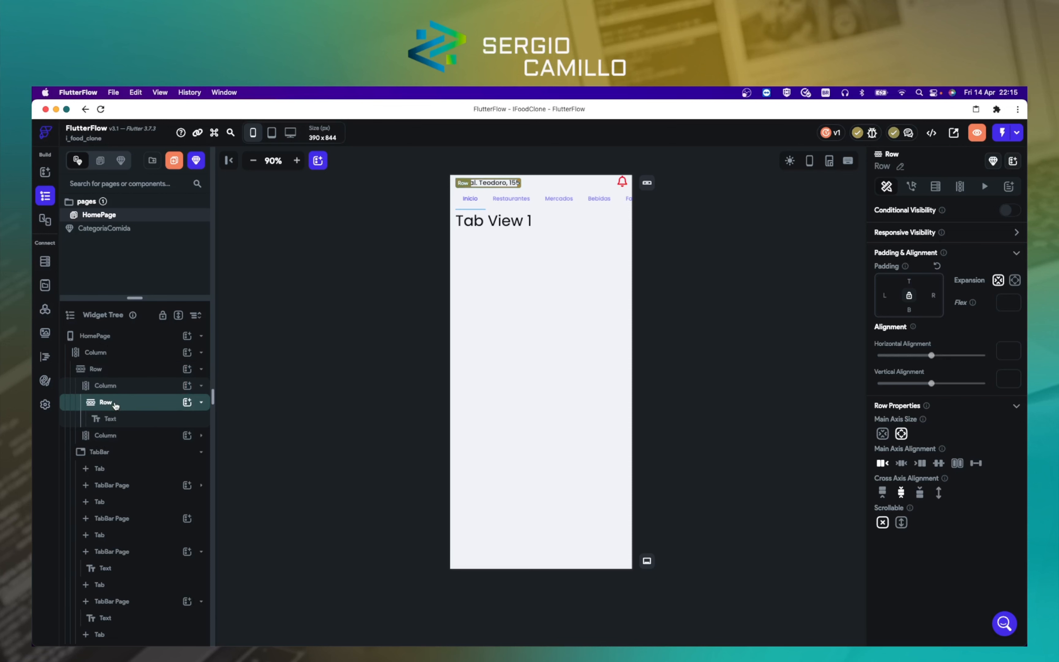
left_click(116, 419)
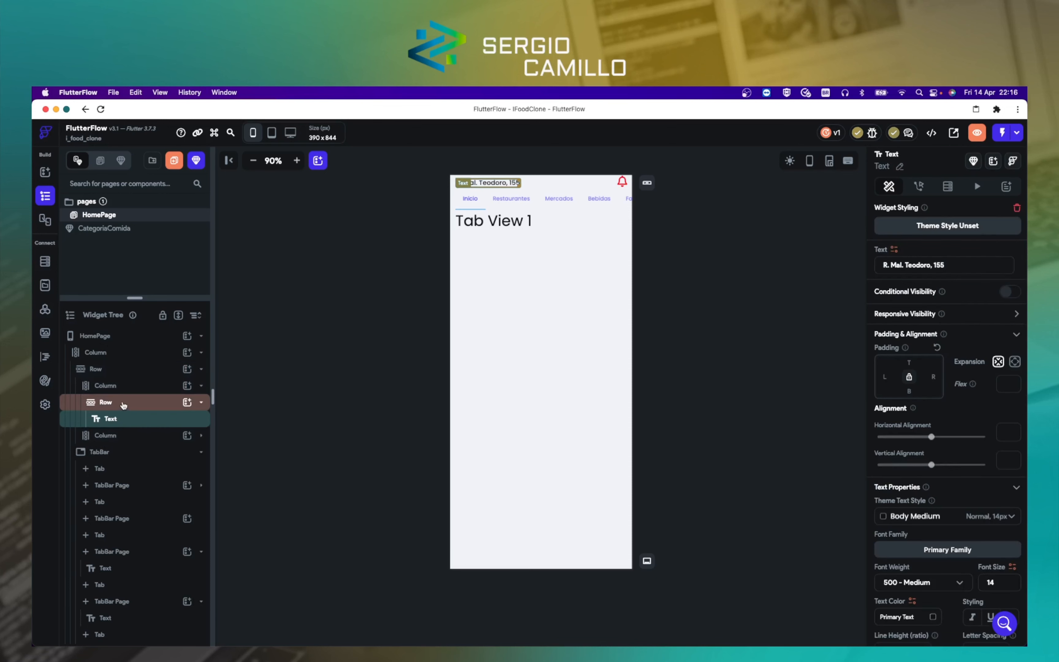
Step: Find the Icon widget and add it to the inner Row, after the address text
left_click(123, 405)
left_click(188, 403)
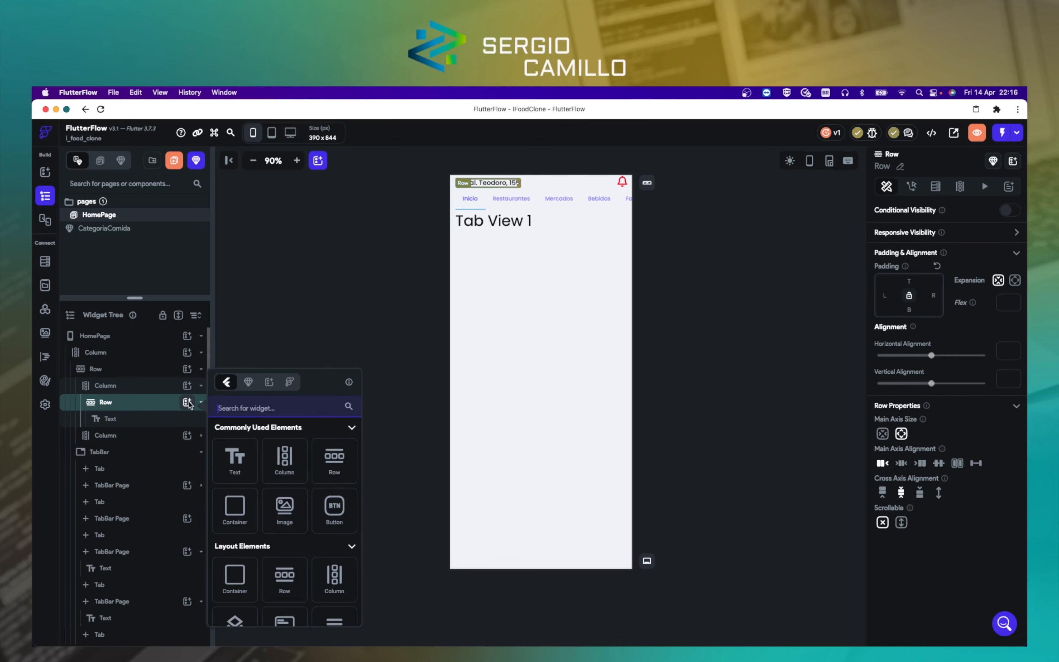
left_click(277, 414)
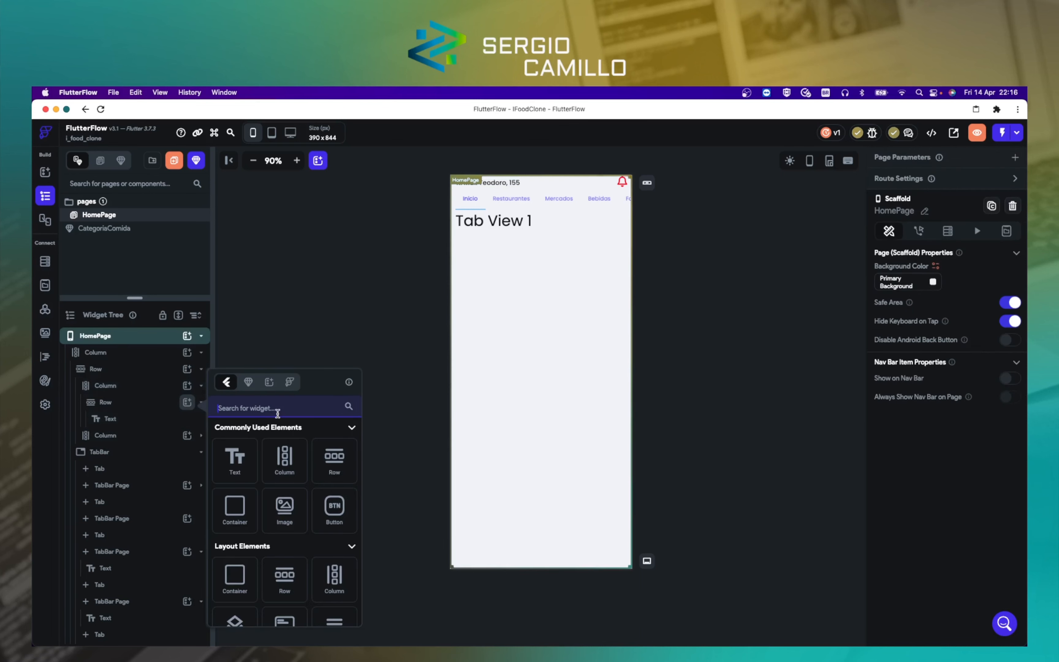
type("icon")
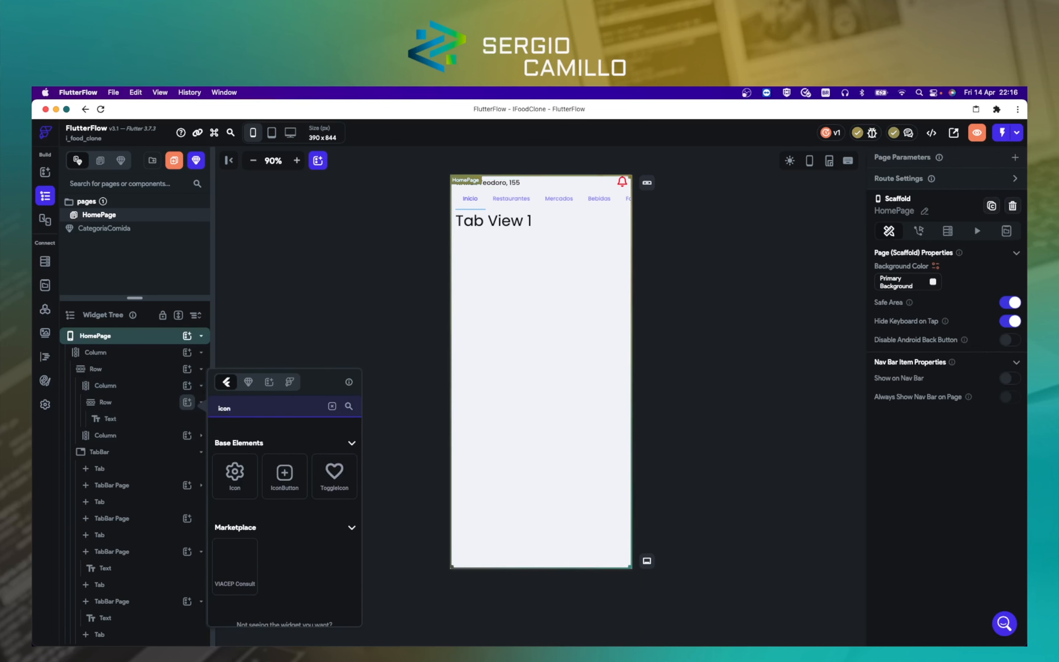
left_click(234, 477)
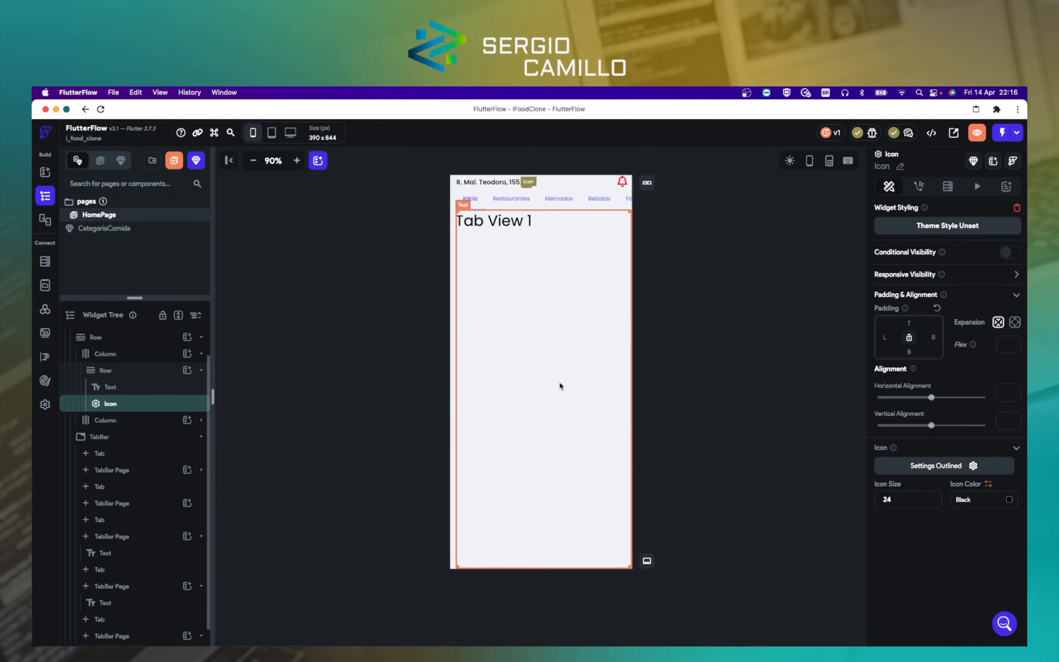
Step: Search the icon library for "arrow" and set the new icon to Keyboard Arrow Down
left_click(939, 464)
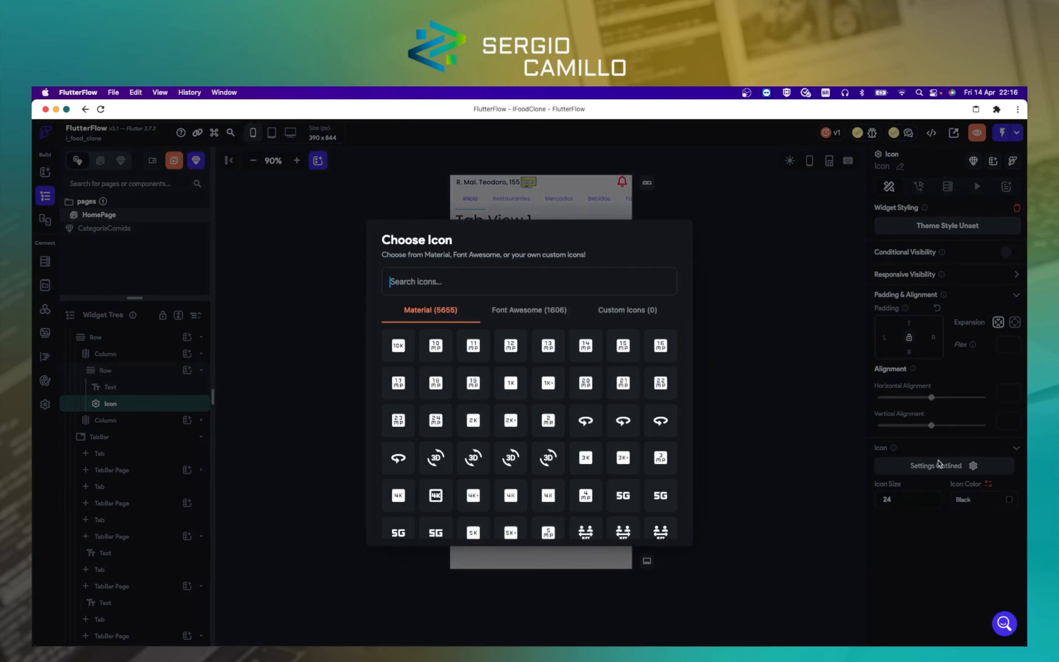
type("arrow")
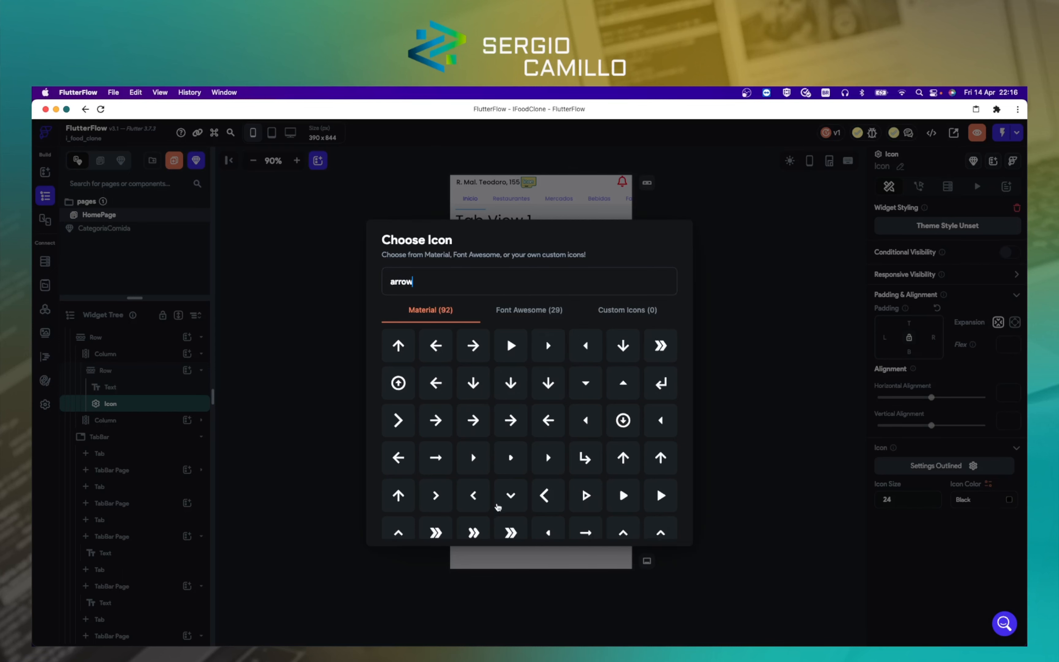
left_click(509, 497)
left_click(651, 385)
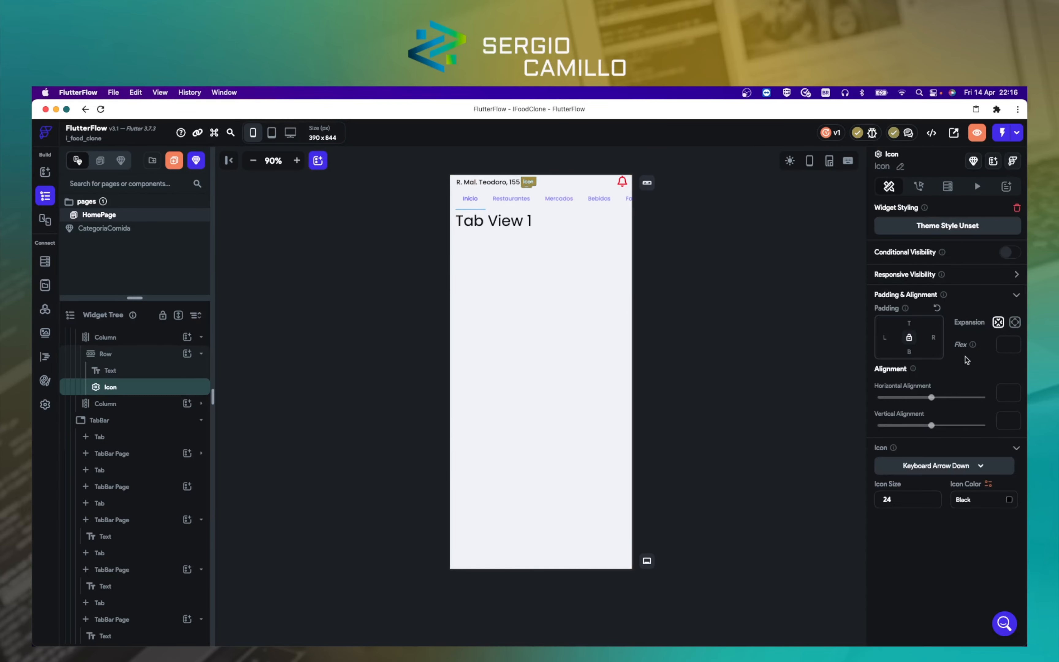
Step: Set the dropdown arrow icon's color to red #FF0000
left_click(1011, 500)
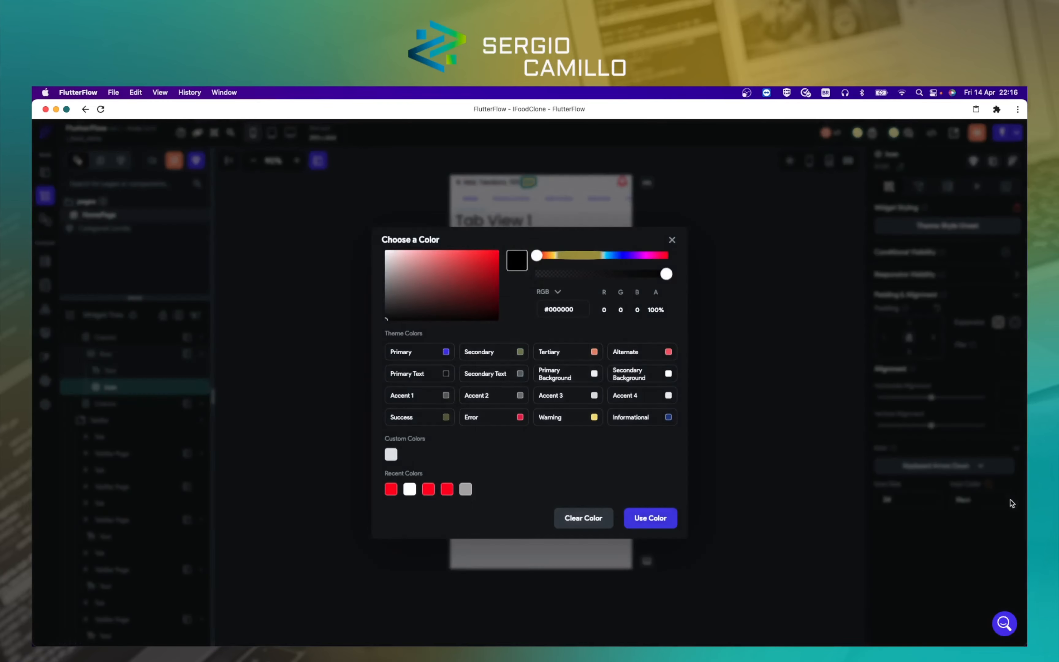
left_click_drag(464, 255, 518, 249)
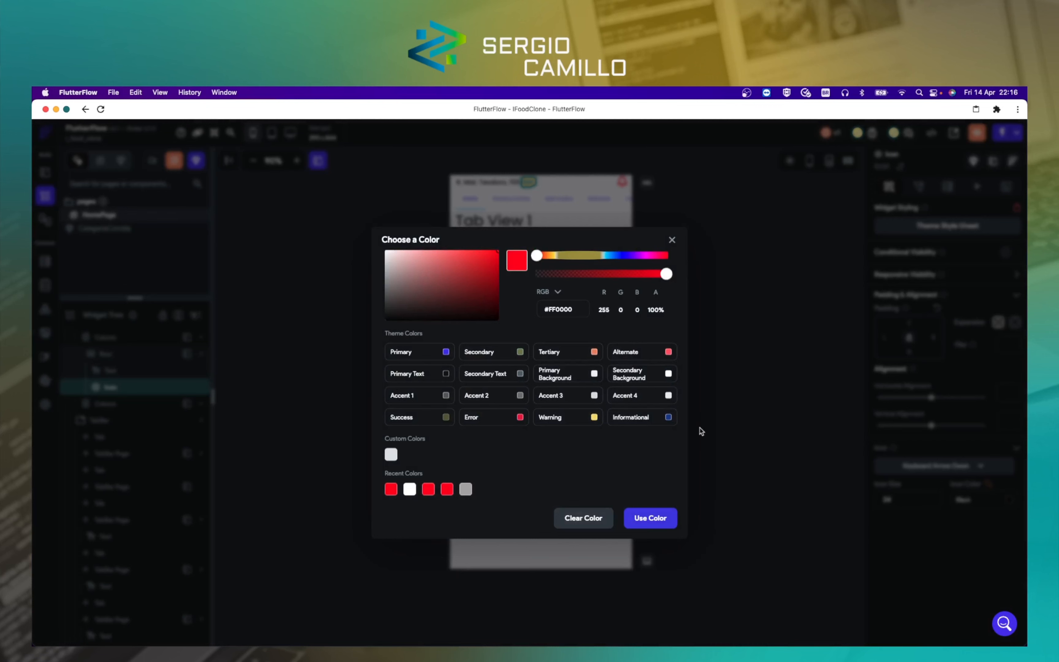
left_click(646, 521)
left_click(737, 435)
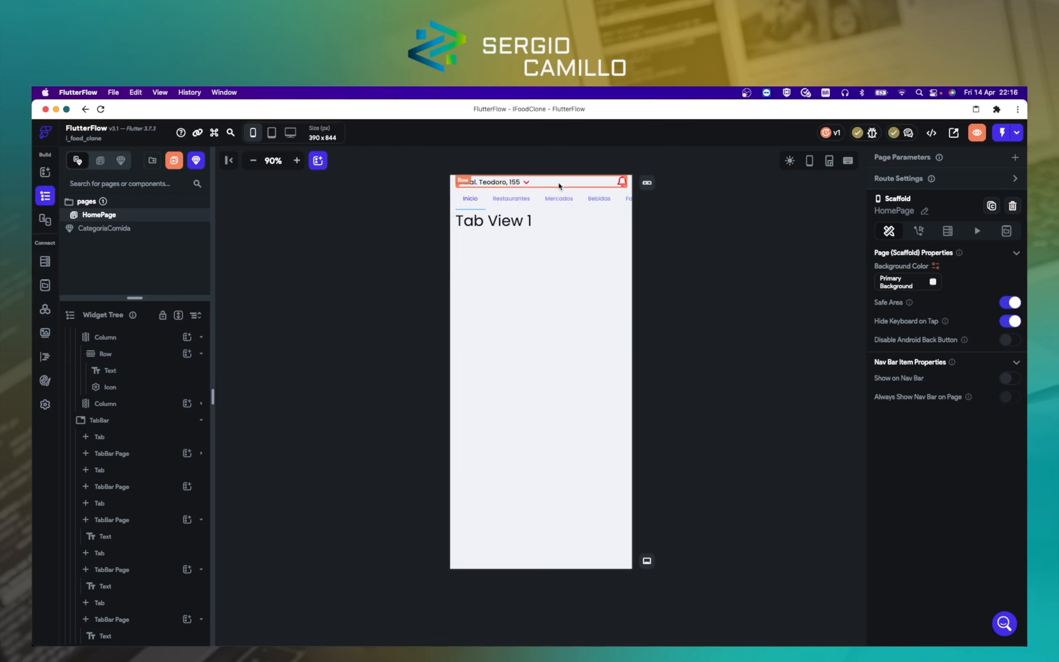
left_click(624, 187)
left_click(699, 271)
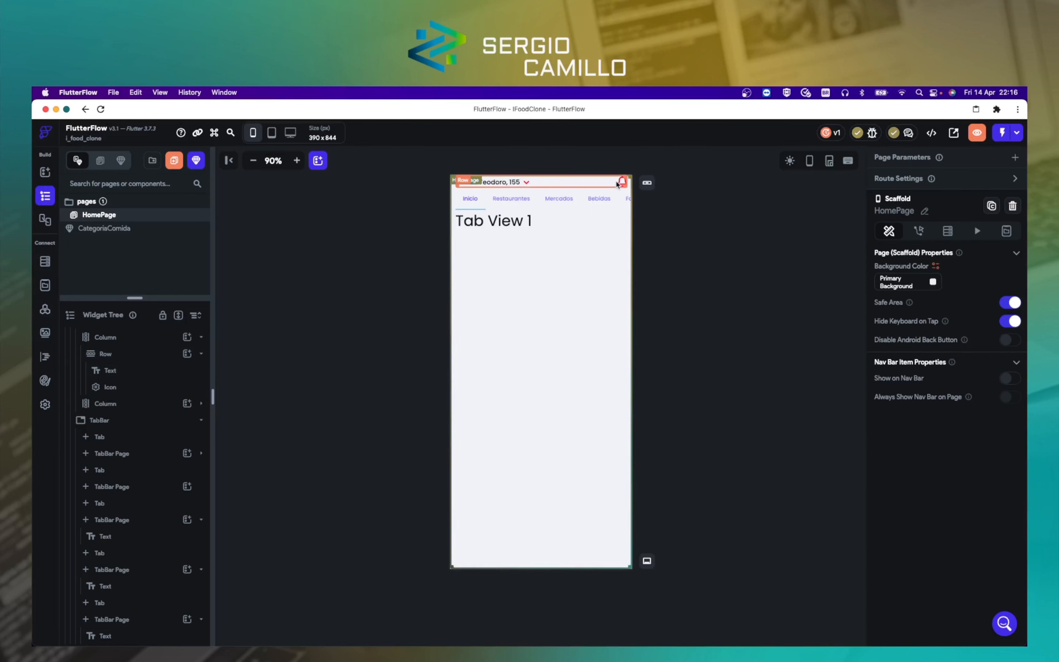
left_click(588, 182)
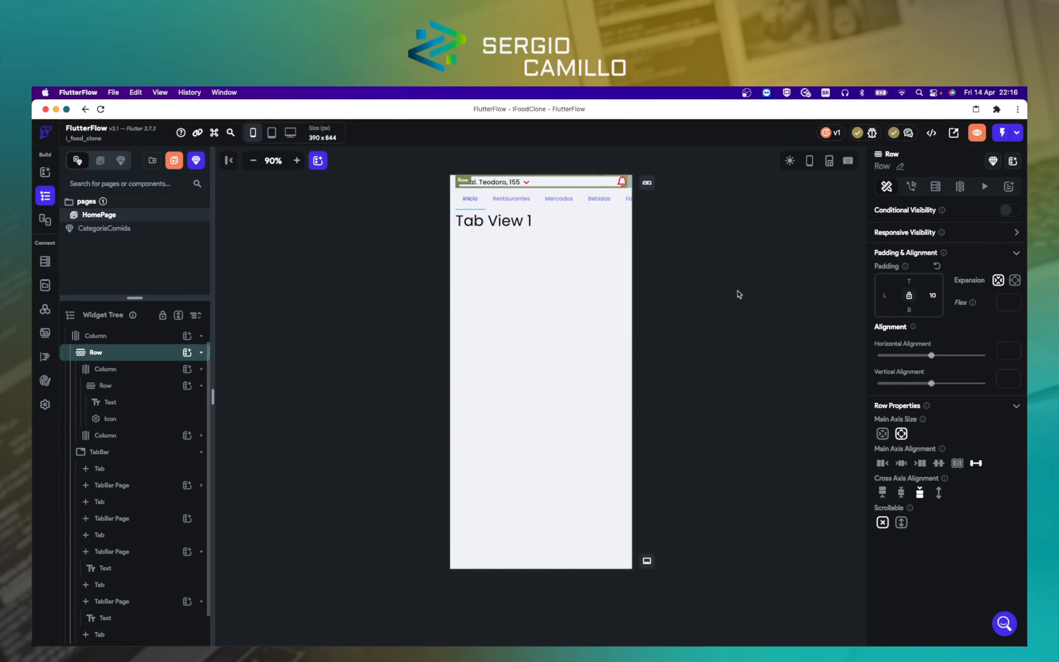
left_click(720, 270)
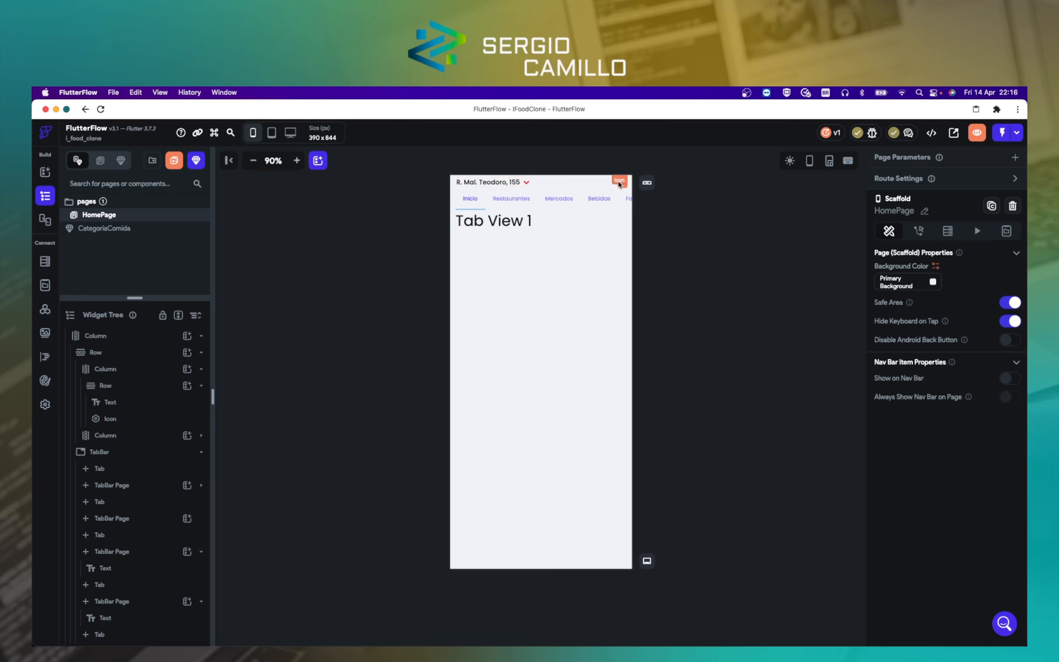
left_click(627, 182)
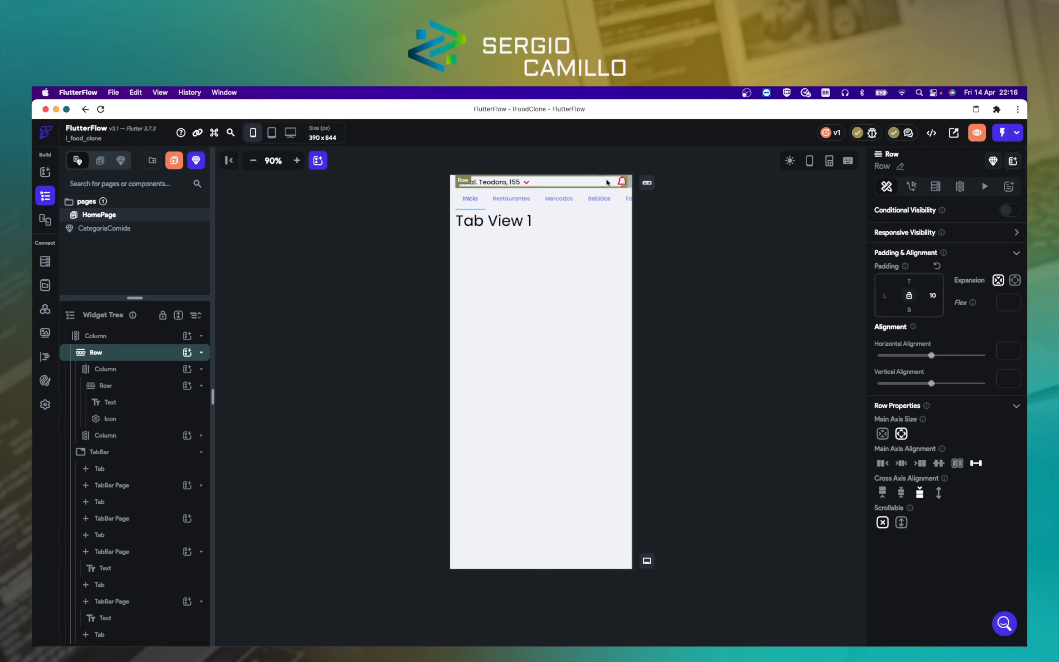
Step: Add a Stack to the header Row's second Column and move the bell Icon into it
left_click(114, 370)
left_click(200, 369)
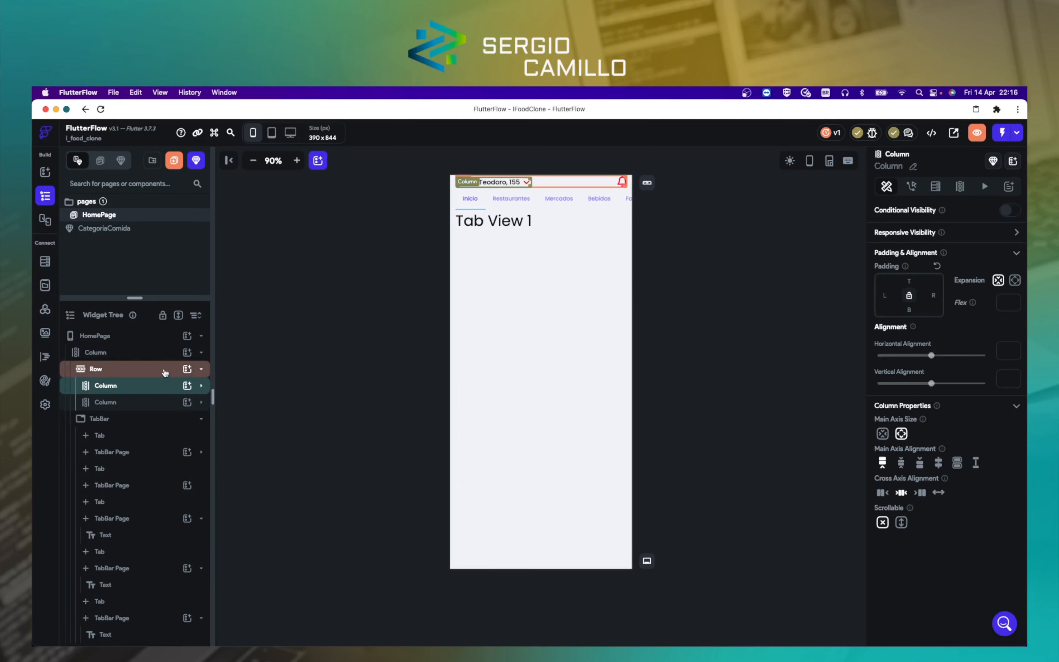
left_click(134, 404)
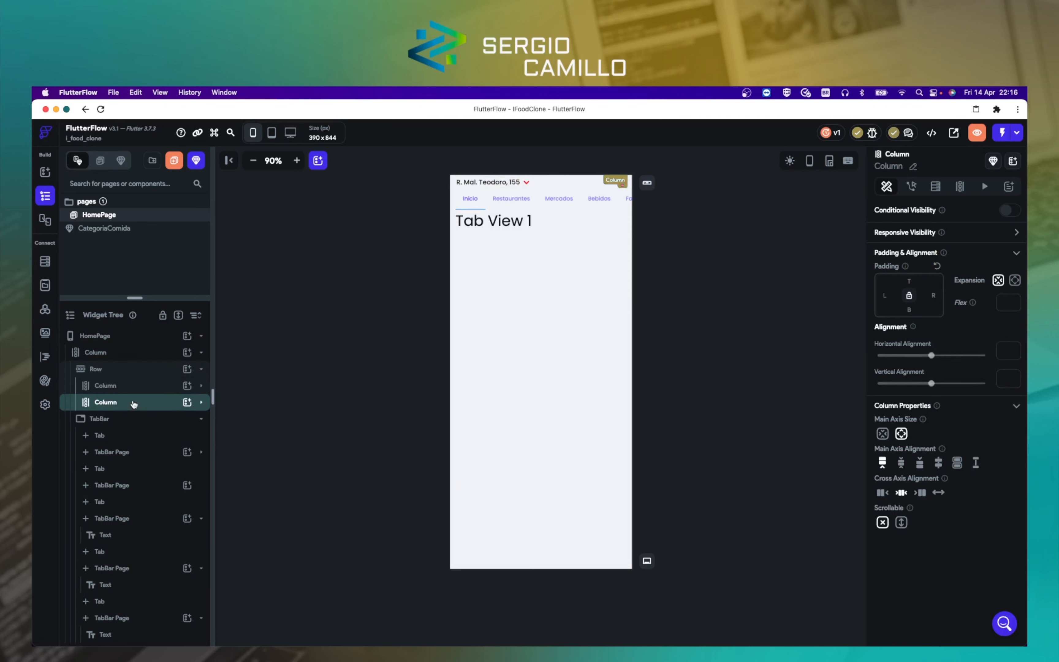
left_click(201, 403)
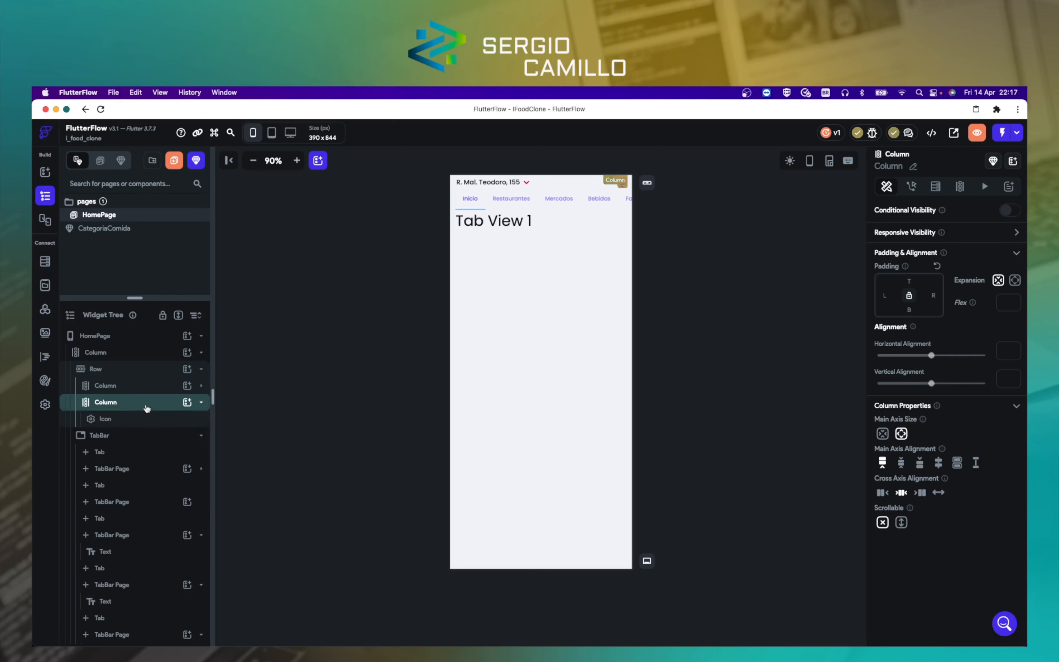
left_click(187, 403)
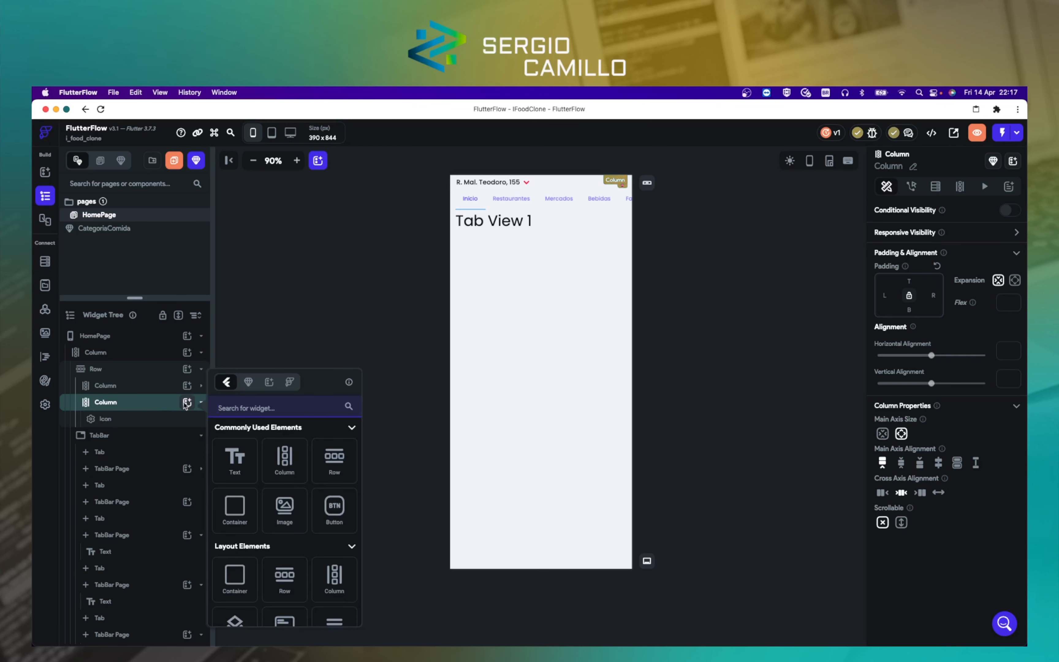
scroll(243, 560, "down", 3)
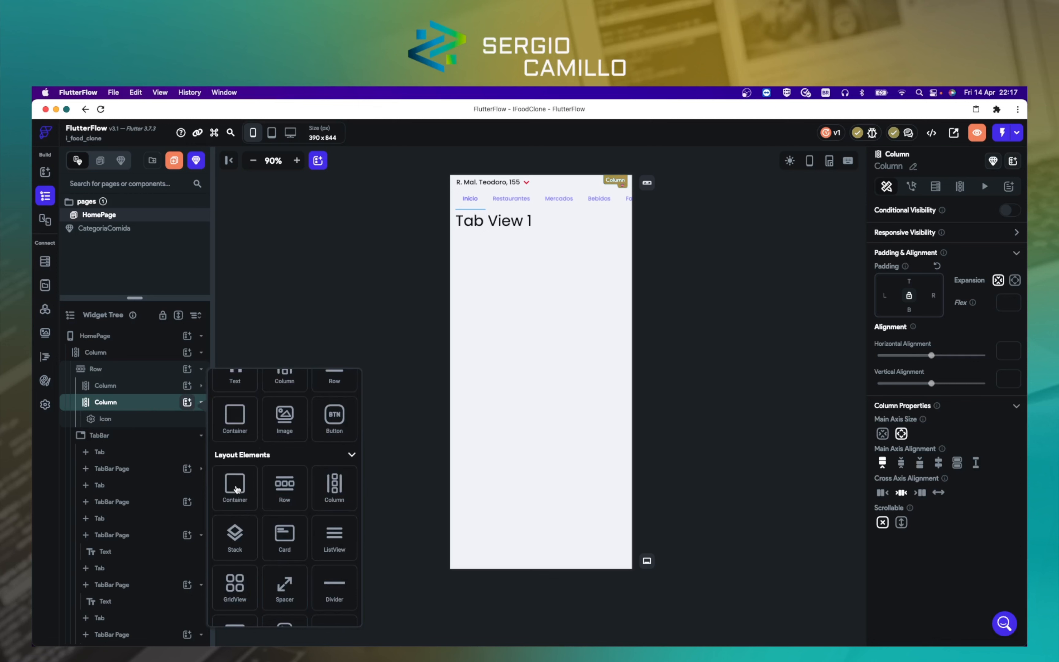
left_click(234, 534)
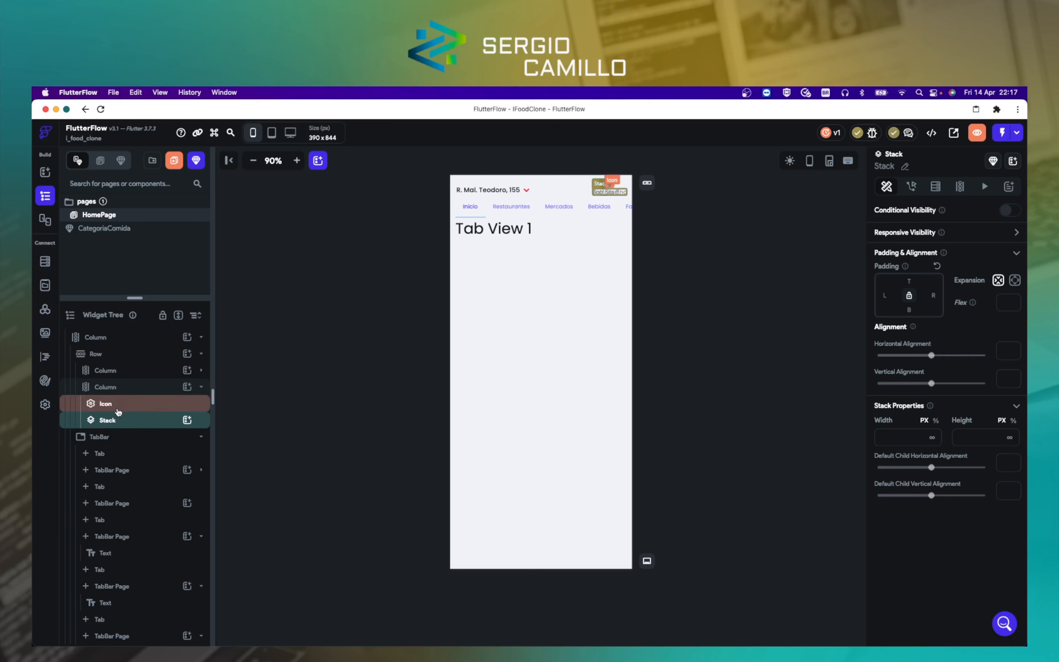
left_click_drag(110, 406, 137, 424)
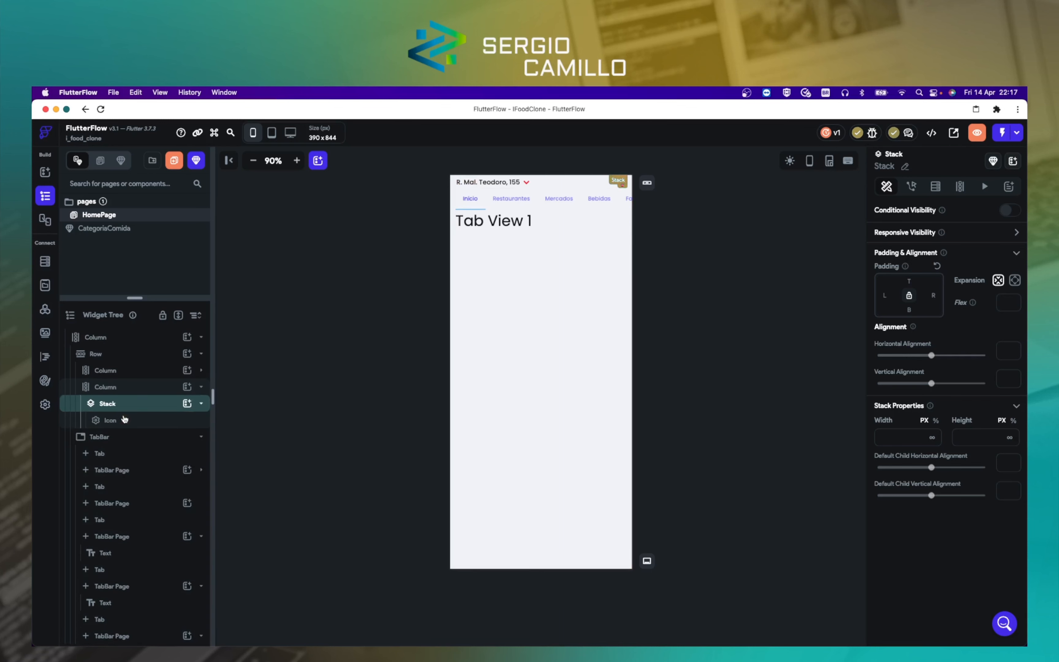
left_click(291, 404)
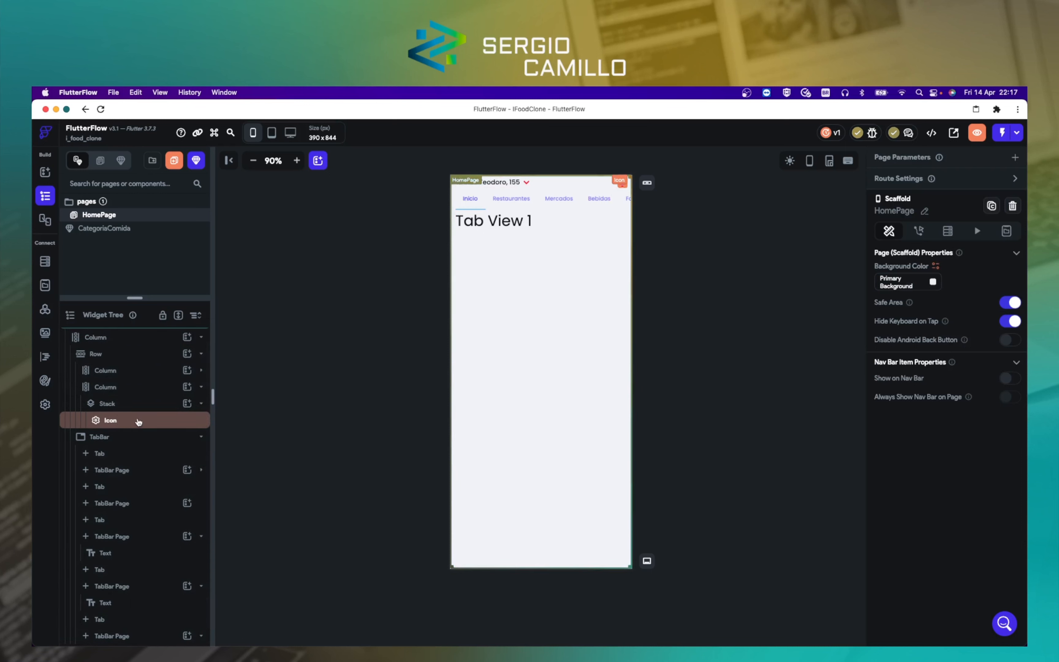
Step: Add a Container to the Stack after the bell Icon and give it a circular shape
left_click(187, 403)
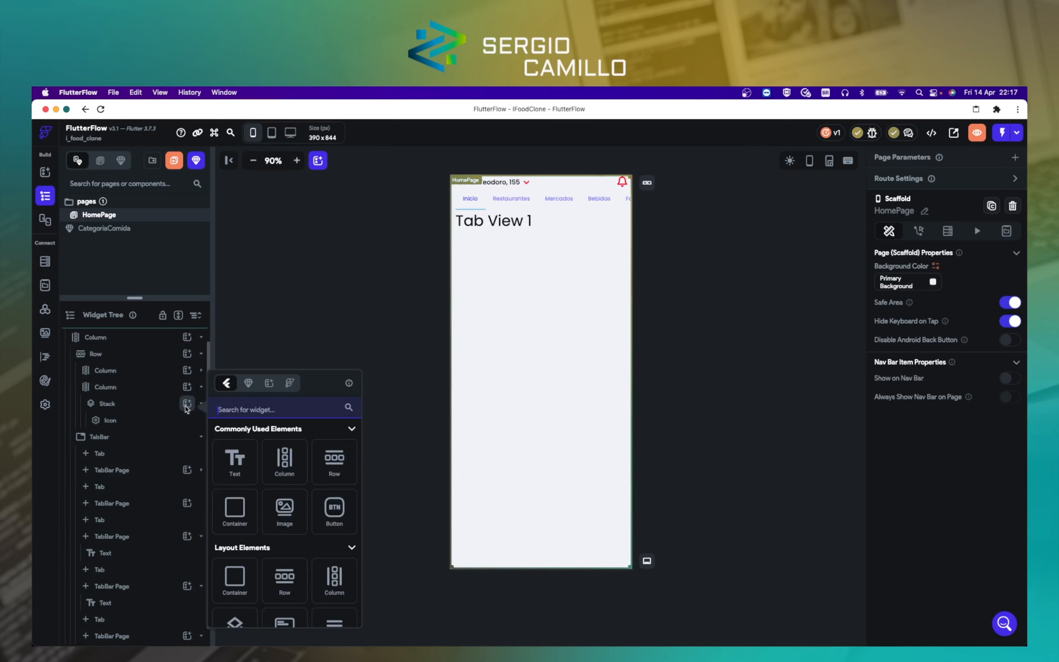
type("cor")
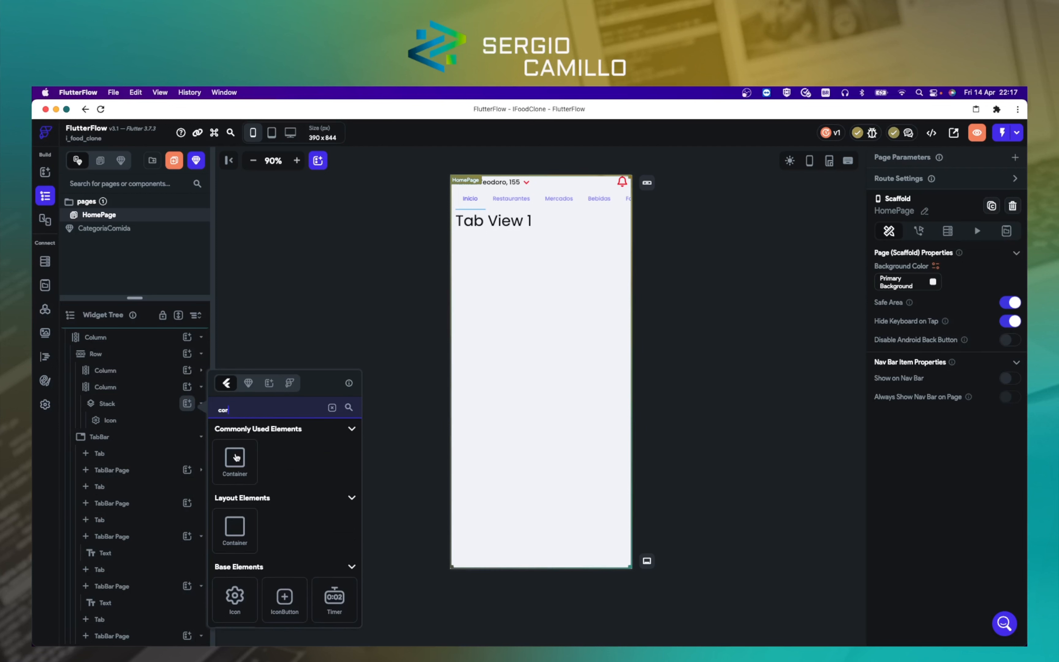
left_click(237, 458)
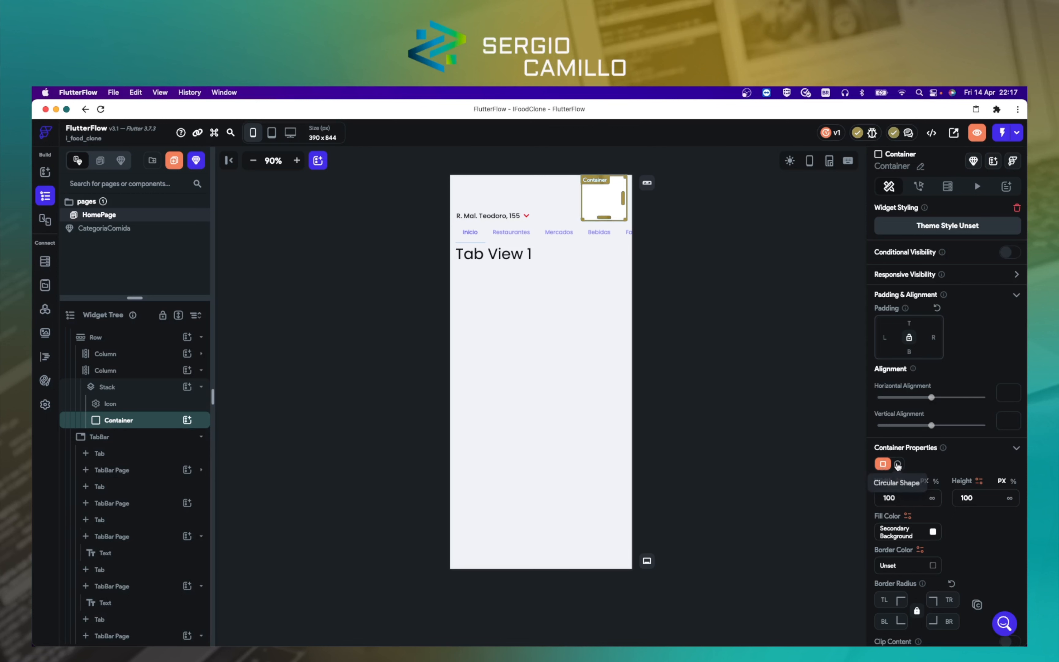
left_click(897, 465)
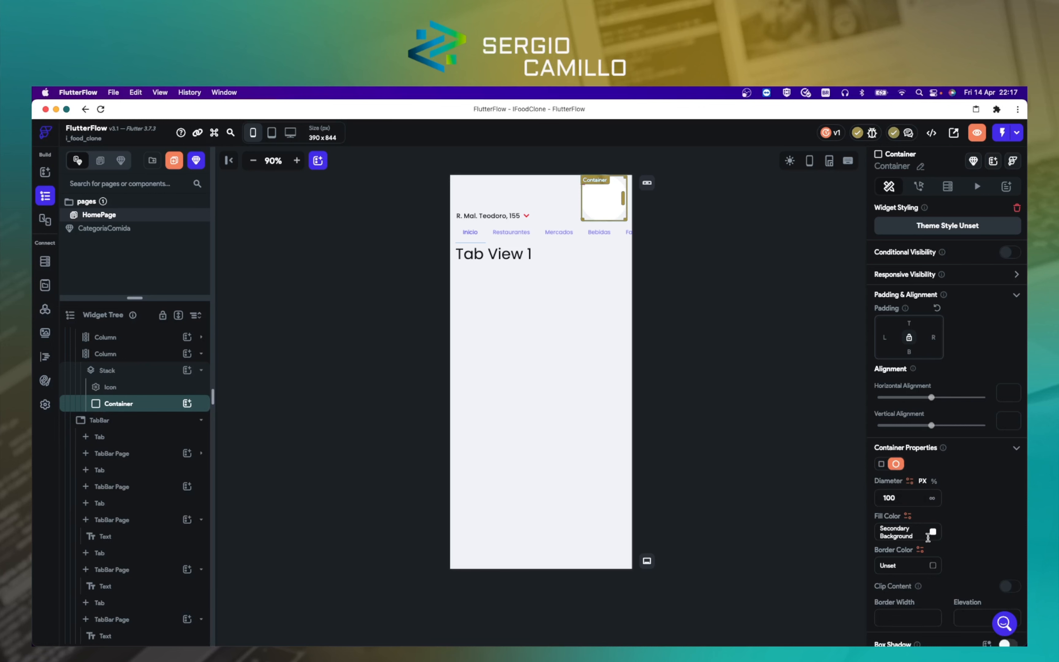
Step: Set the circular Container's fill color to red #FF0000
left_click(932, 532)
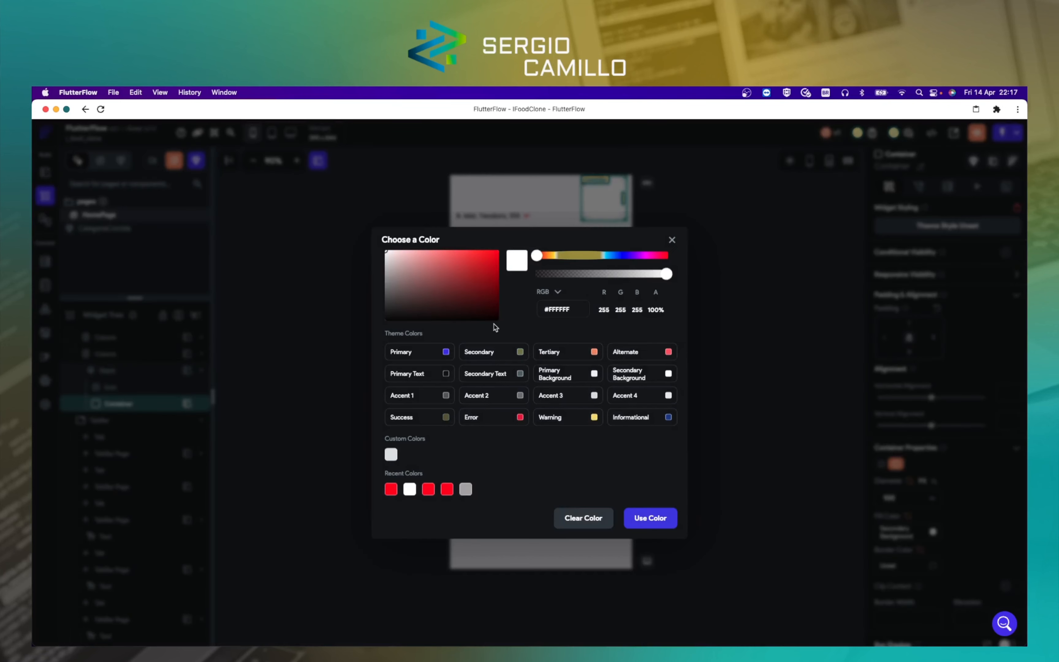
left_click(497, 251)
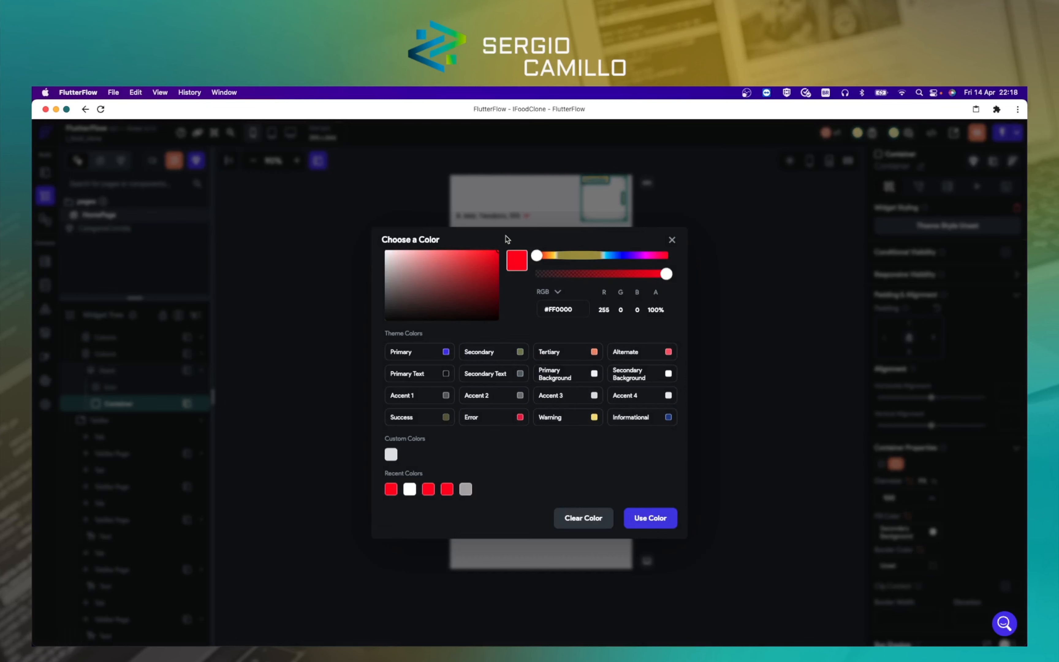
left_click(652, 516)
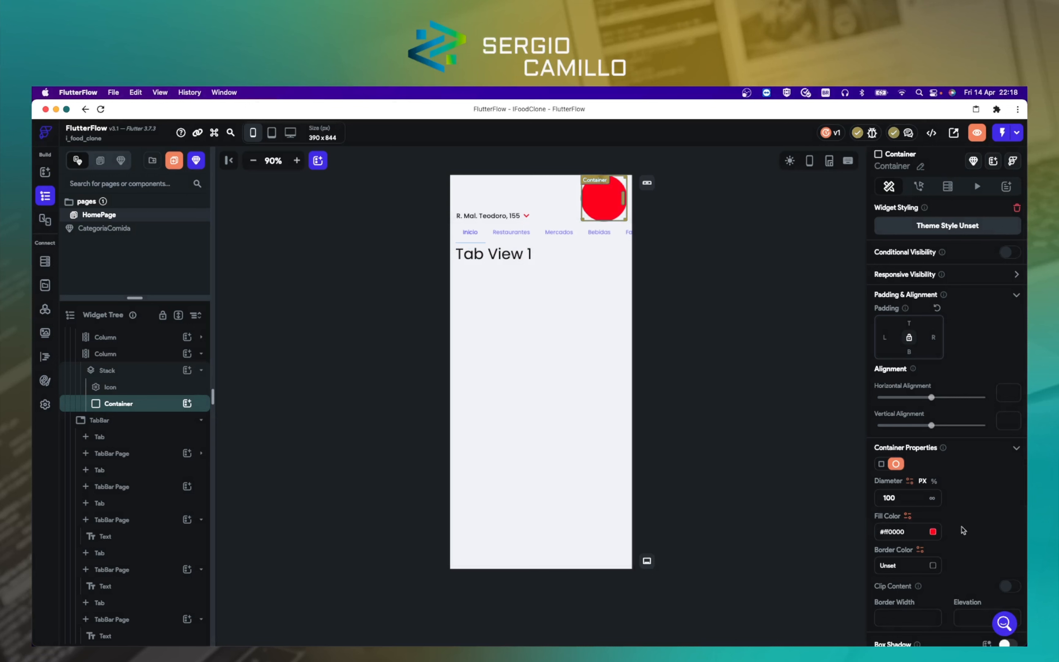
left_click(561, 386)
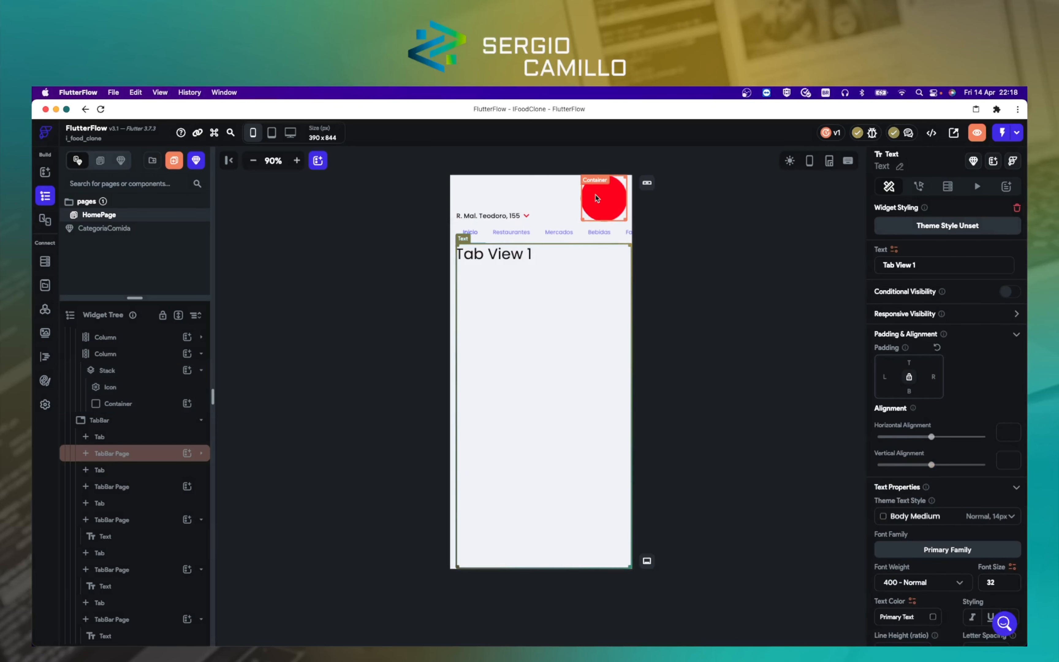
Step: Set the red circular Container's diameter to 50 px
left_click(594, 198)
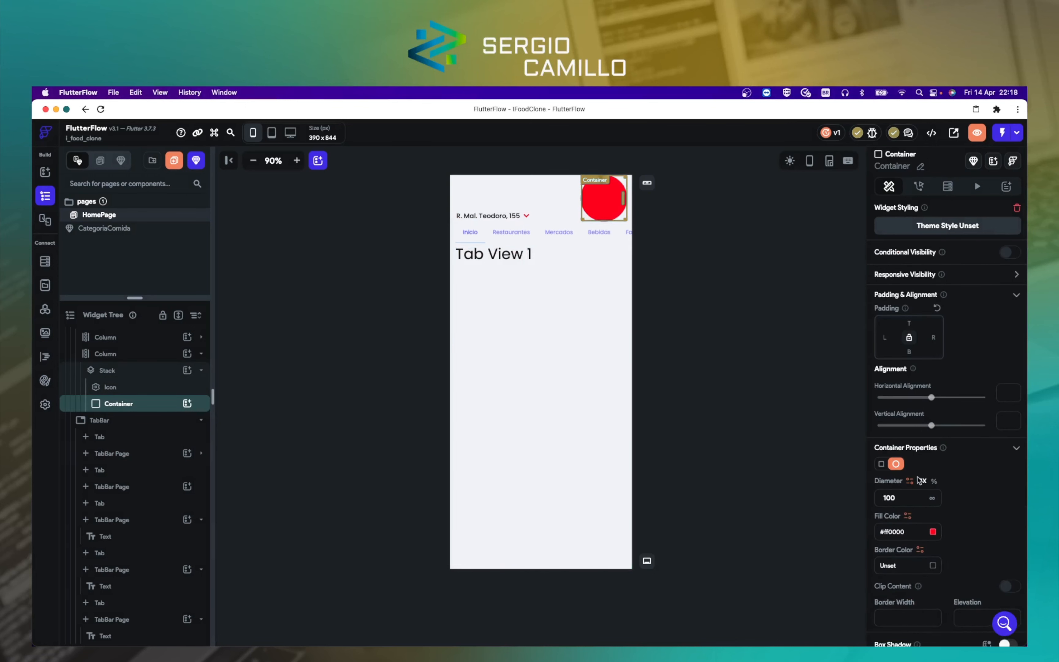
left_click_drag(907, 499, 861, 496)
type("50")
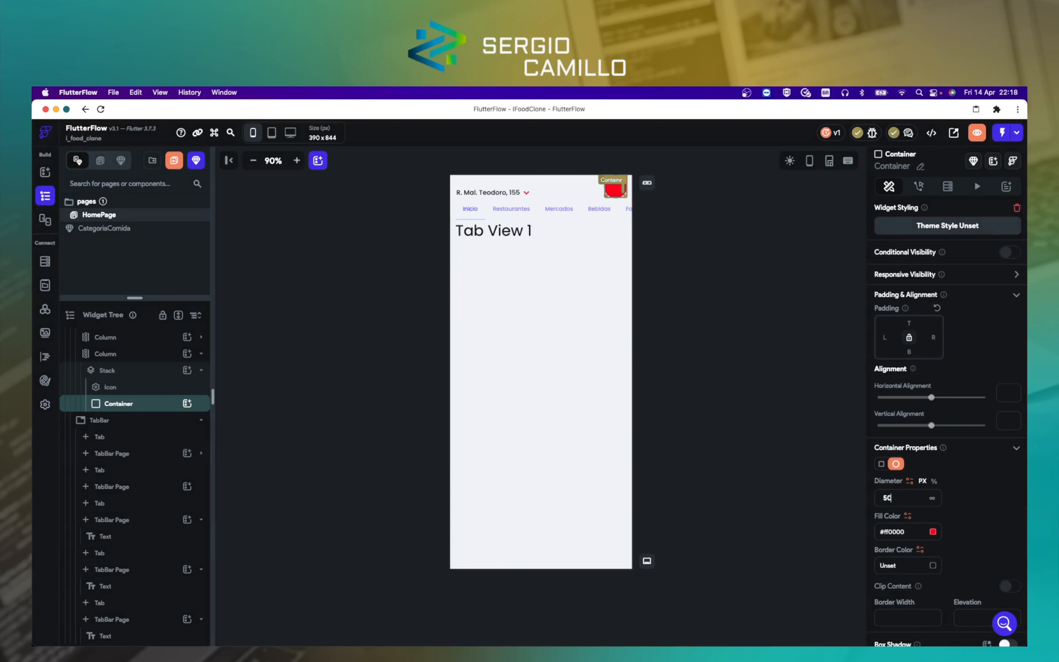
left_click(587, 346)
Step: Set the red Container's horizontal alignment to -0.15 and its vertical alignment to -0.2
left_click(615, 193)
left_click_drag(934, 400, 920, 427)
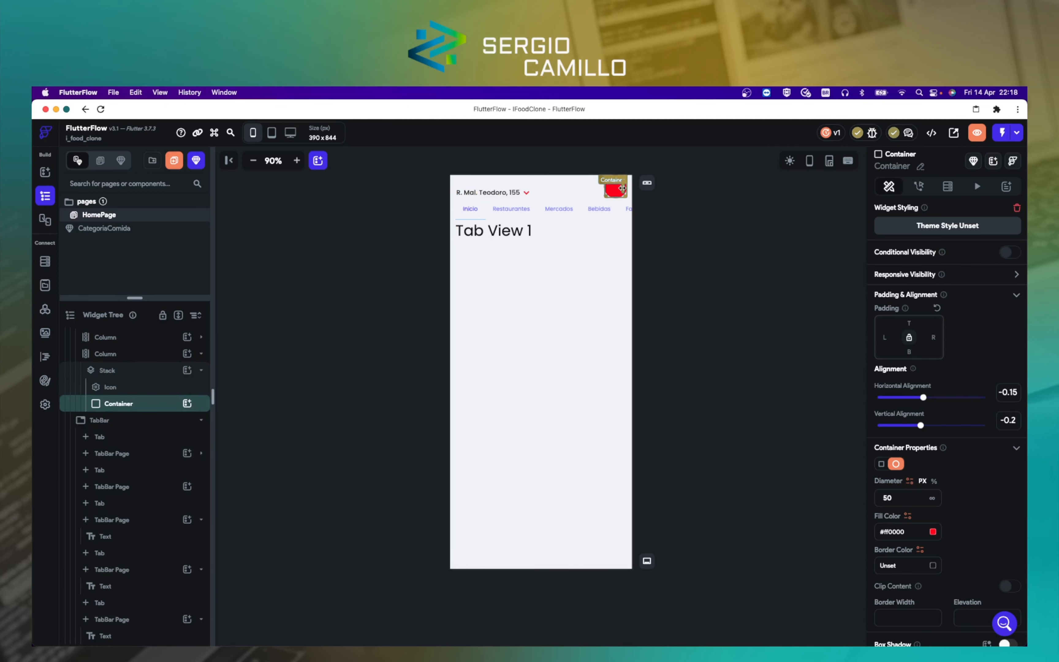
left_click(713, 291)
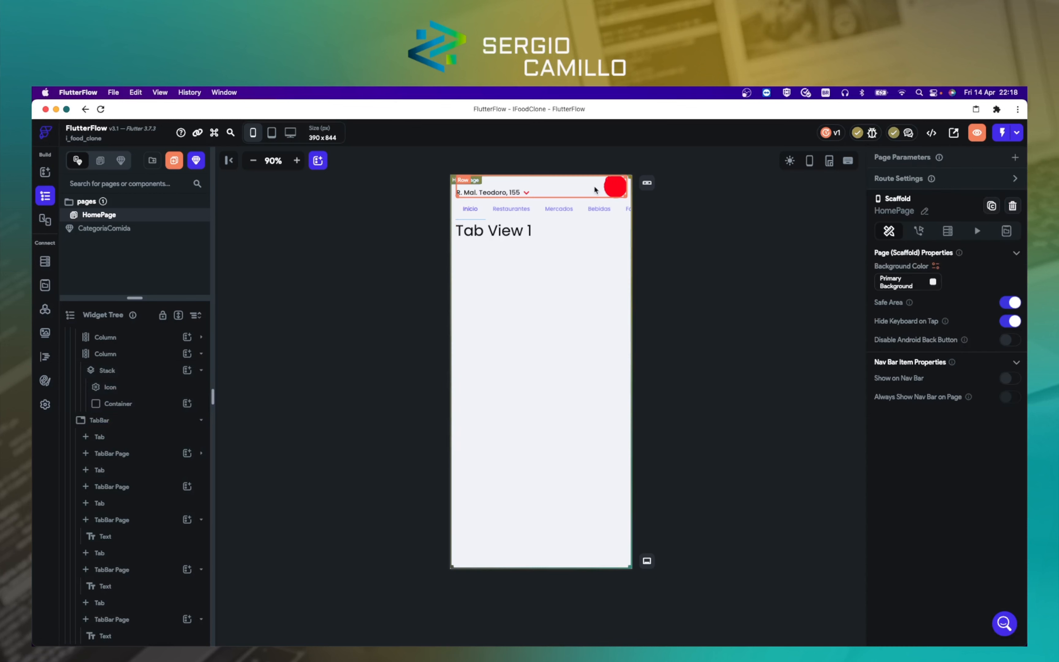
Step: Reduce the red circular Container's diameter to 16 px
left_click(614, 189)
left_click(591, 193)
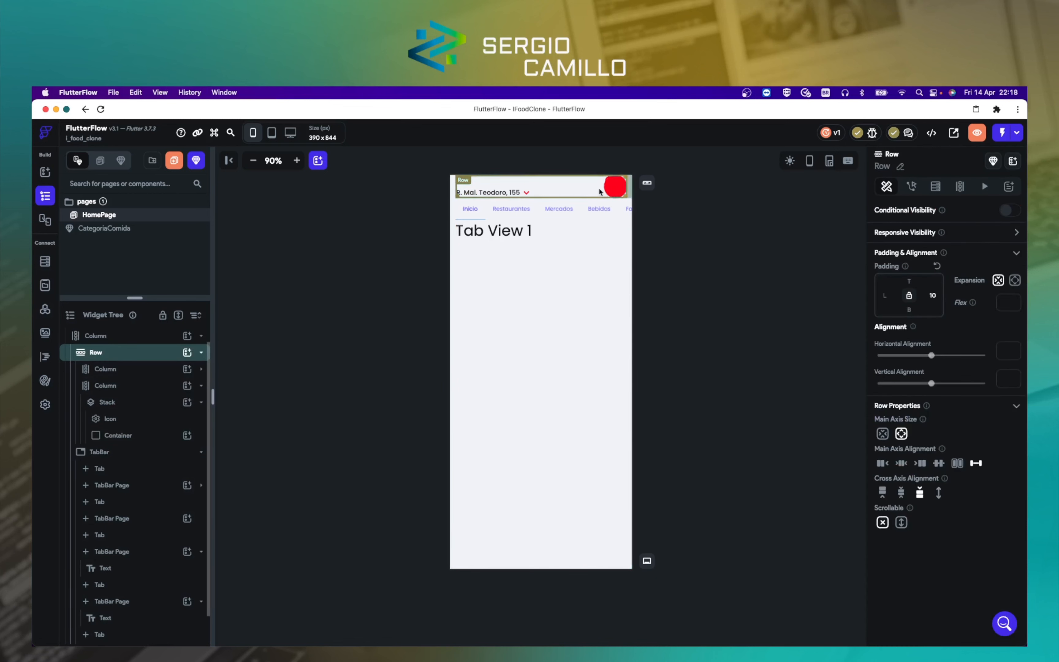
left_click(610, 190)
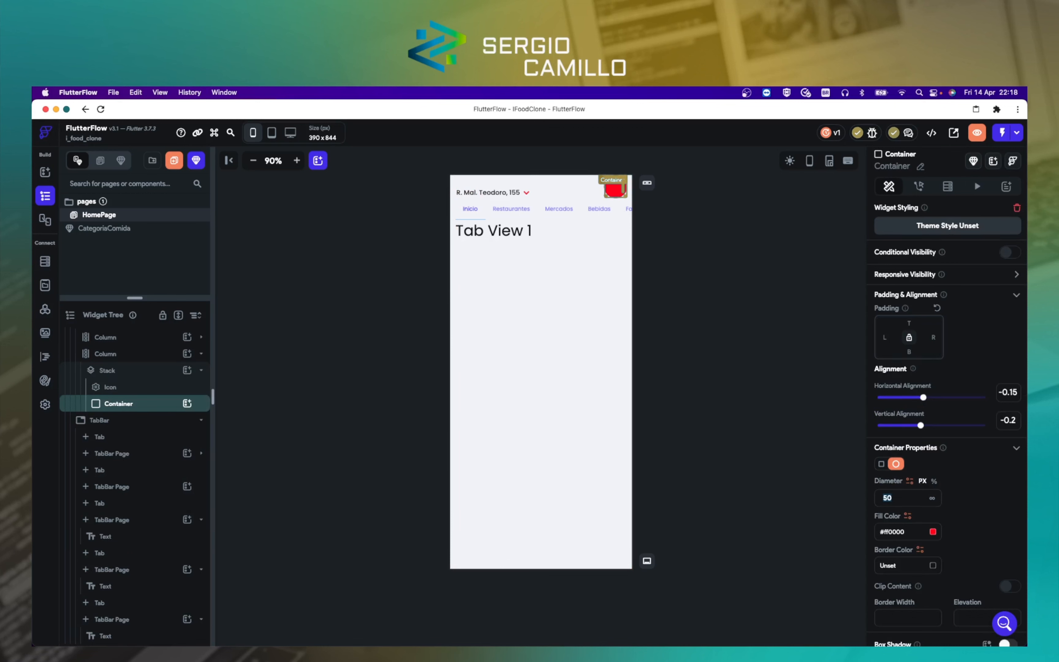
left_click(558, 402)
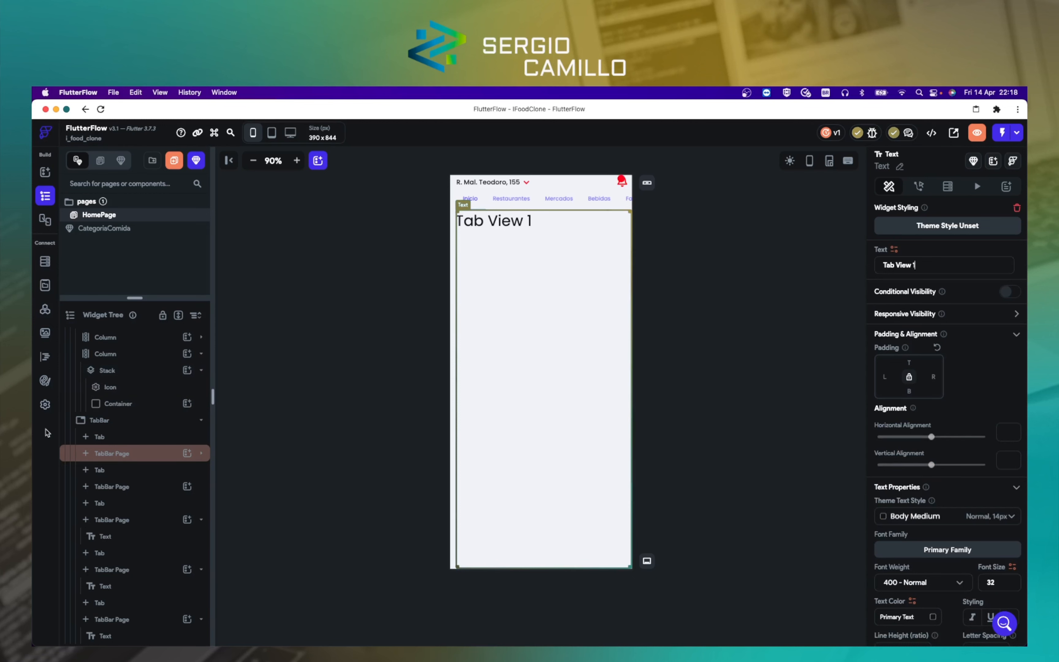
Step: Try a width of 150 px on the Stack holding the bell and red dot, and settle on 100 px
left_click(108, 371)
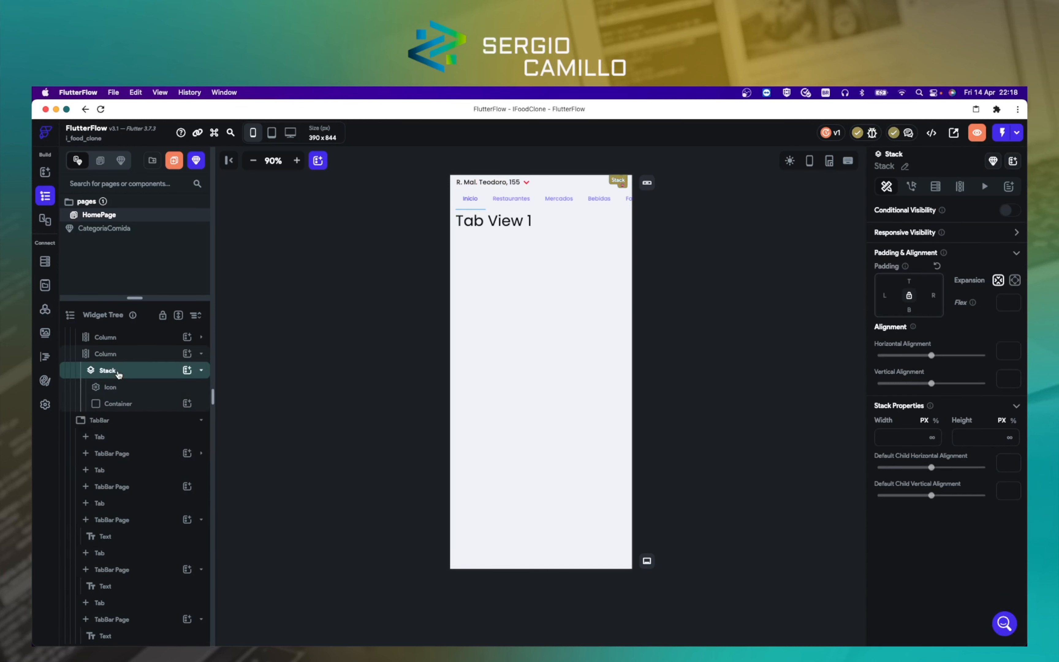
left_click(879, 436)
type("150")
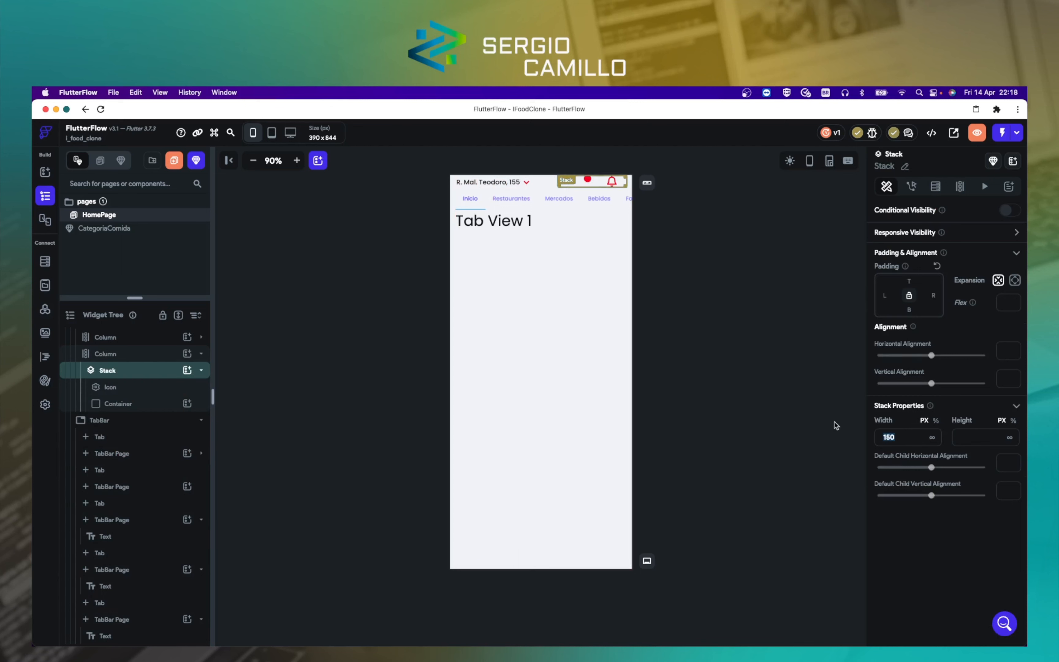
key("BackSpace")
key("BackSpace")
type("00")
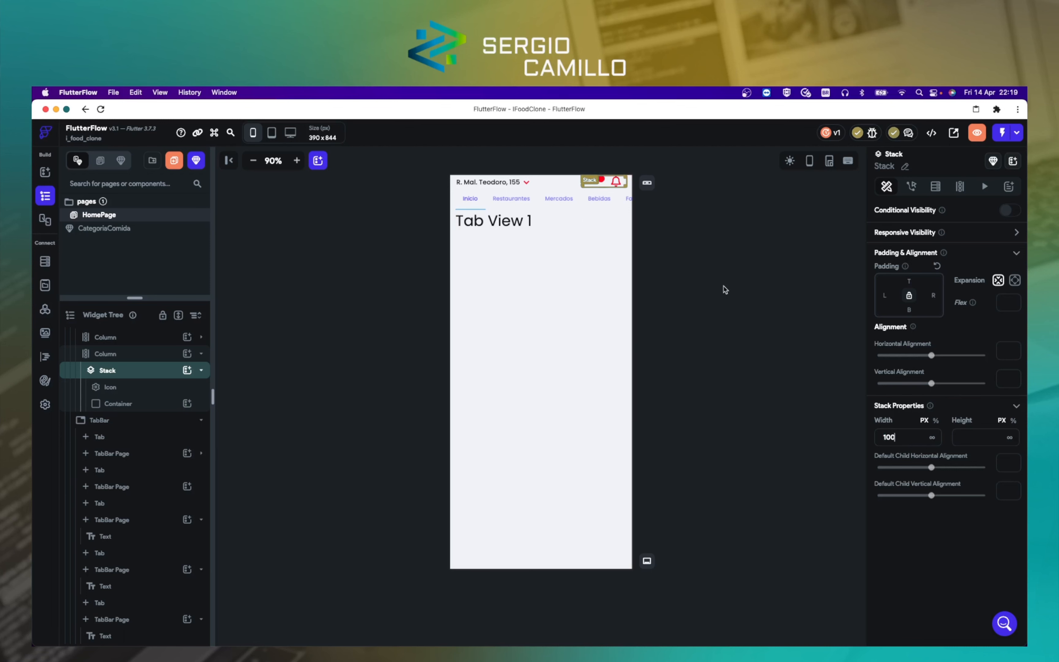
left_click(724, 290)
Step: Set the red circular Container's vertical alignment to -0.5
left_click(604, 180)
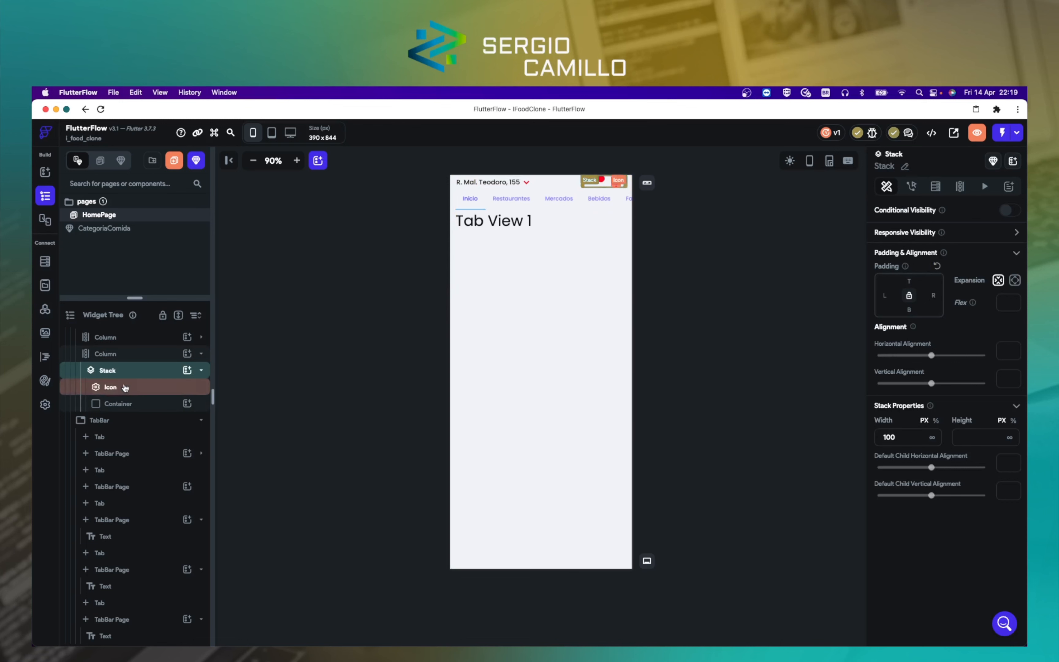
left_click(149, 402)
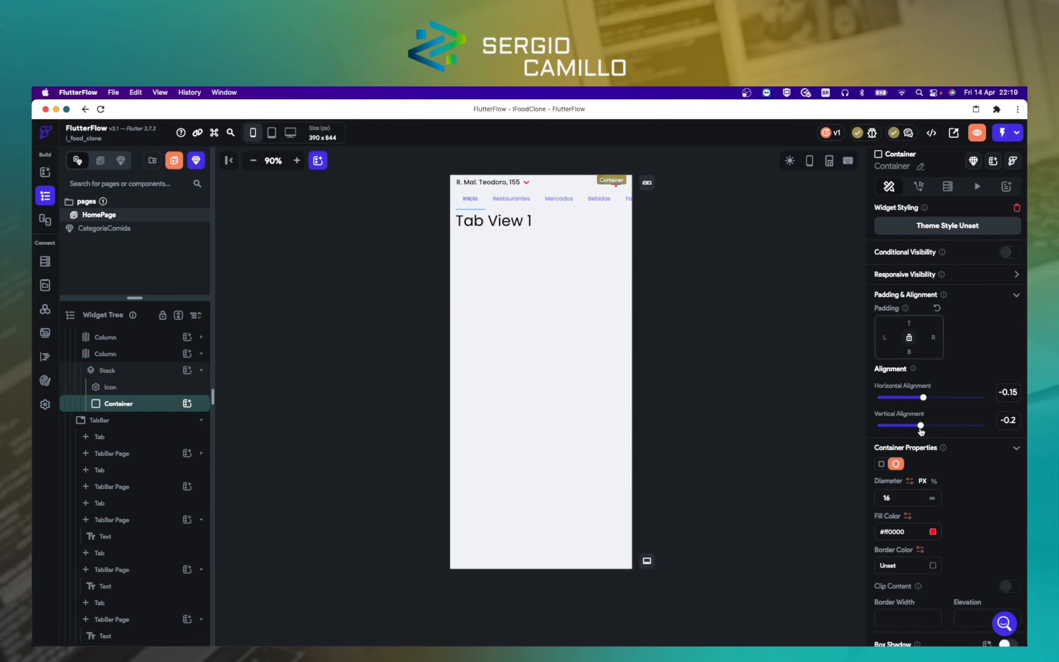
left_click(782, 423)
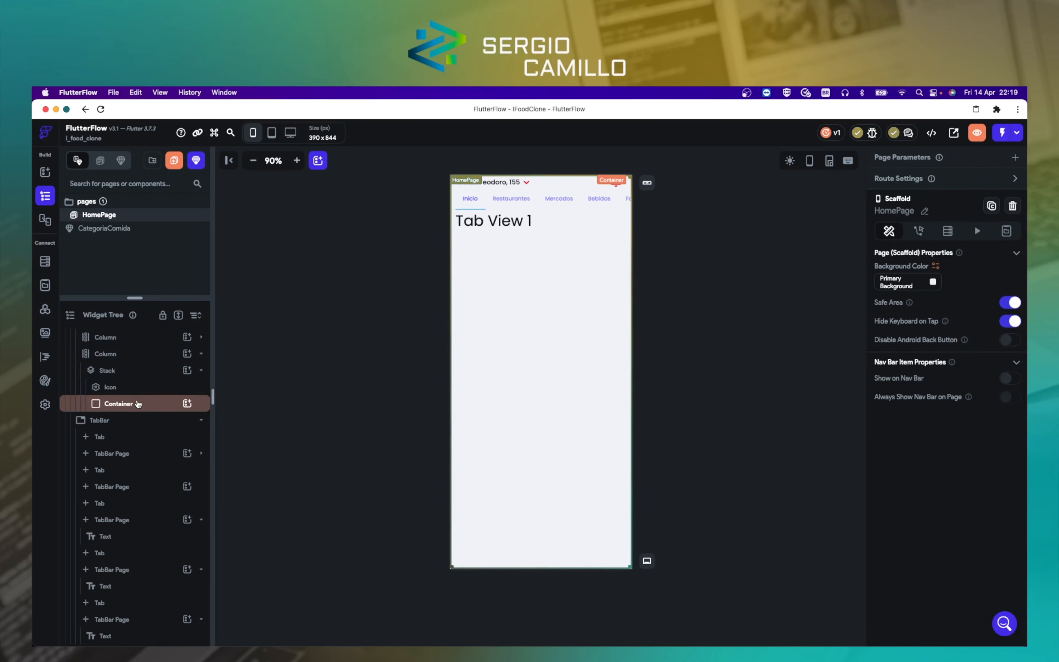
left_click(138, 404)
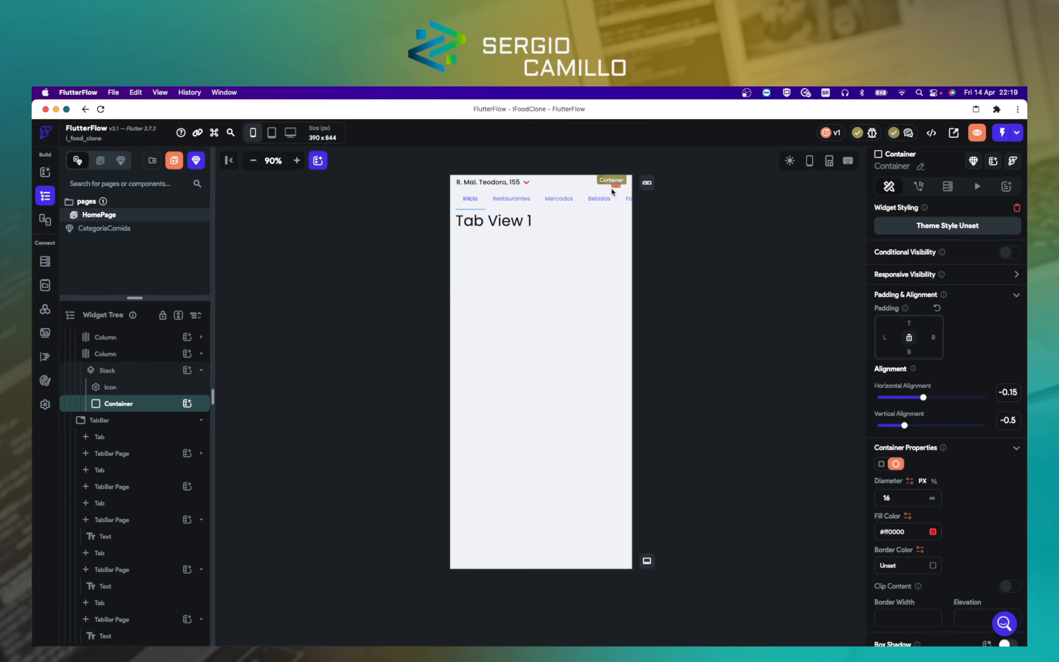
Step: Move the red dot onto the bell's upper-right corner, at 0.769 horizontal and -0.749 vertical alignment
left_click(297, 161)
left_click(298, 161)
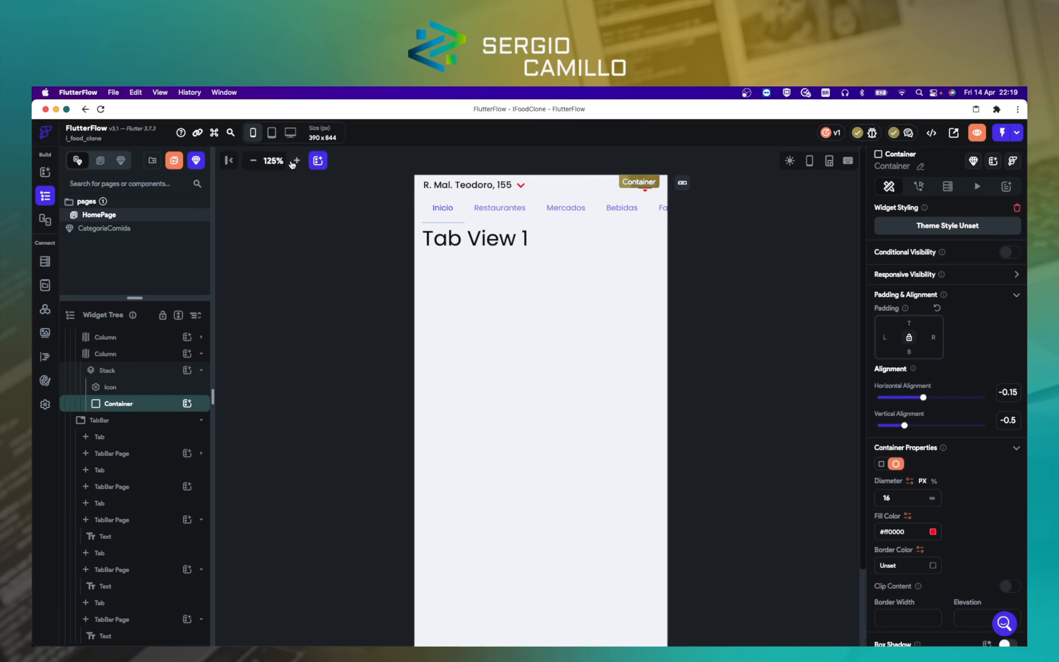
left_click(297, 161)
left_click(297, 161)
left_click(819, 306)
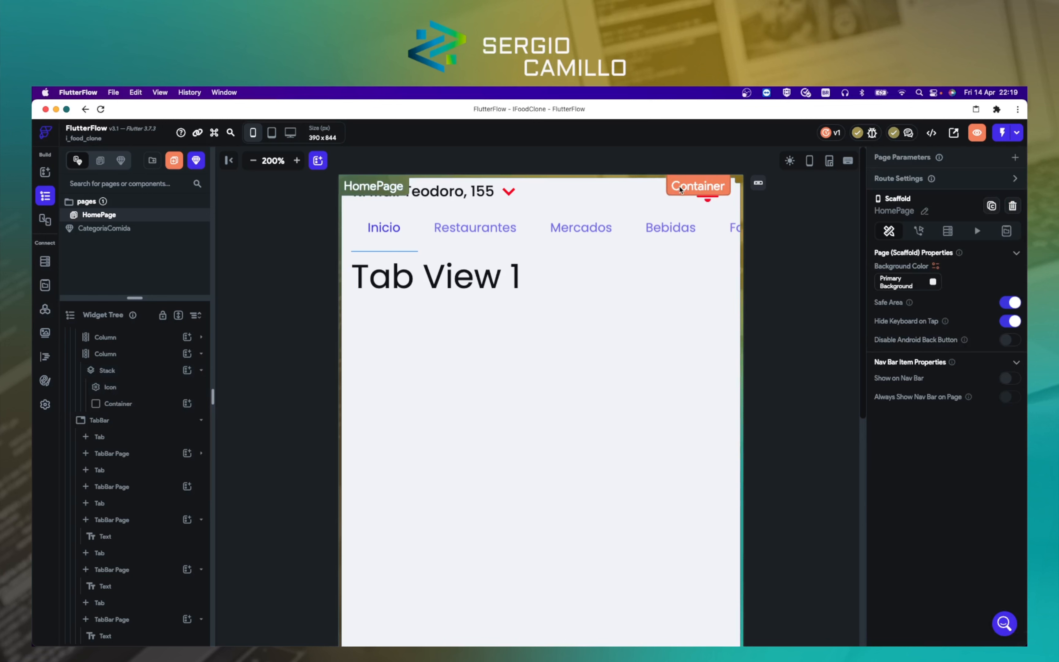
left_click(712, 188)
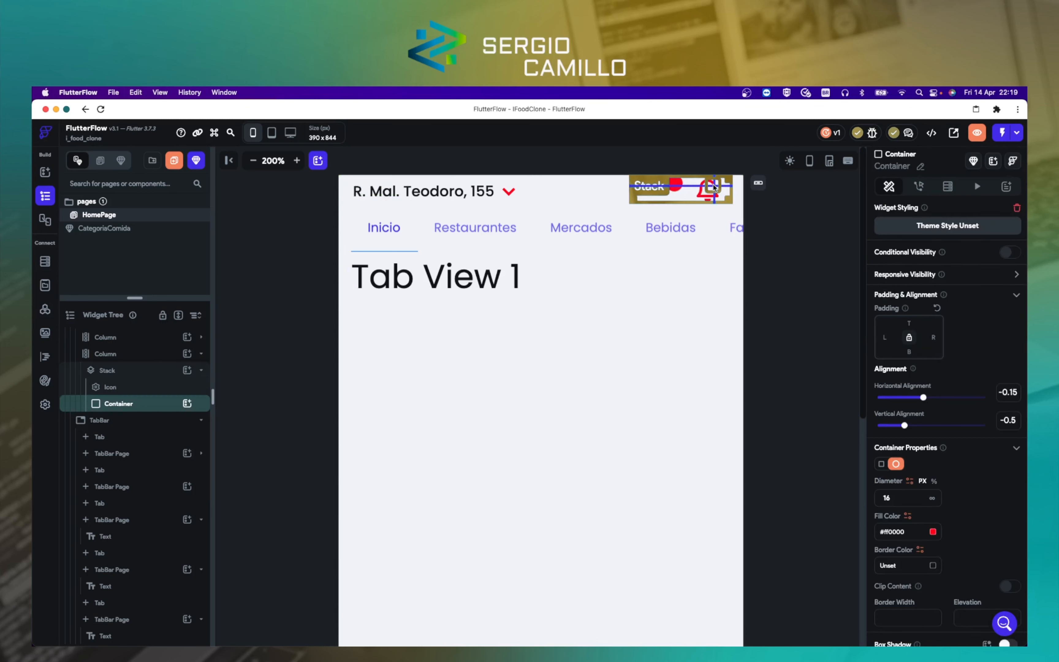
left_click(820, 214)
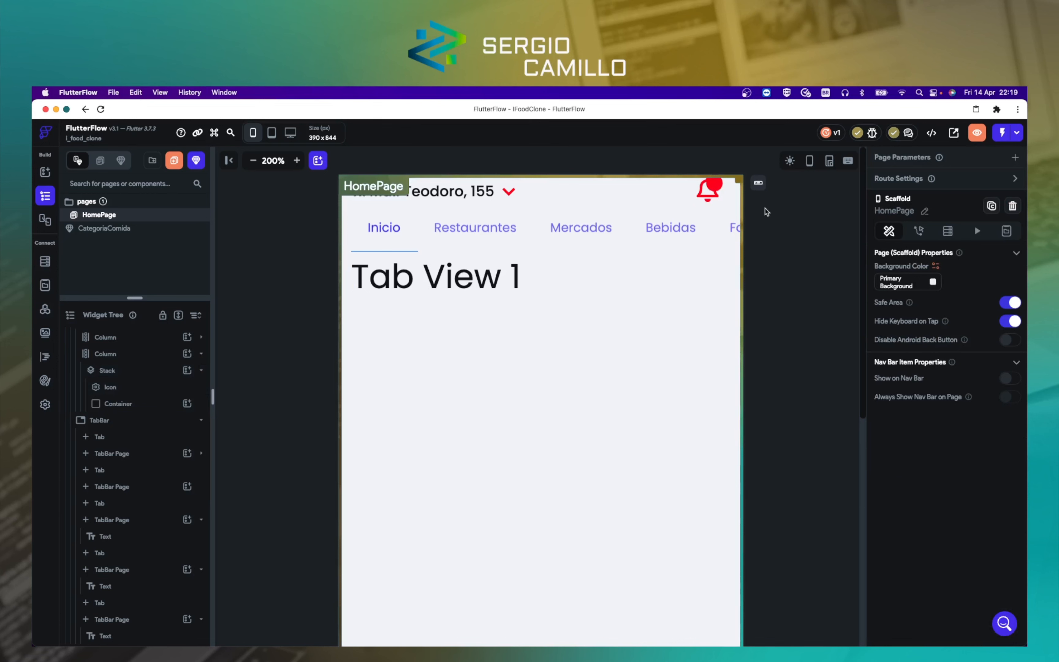
left_click(719, 189)
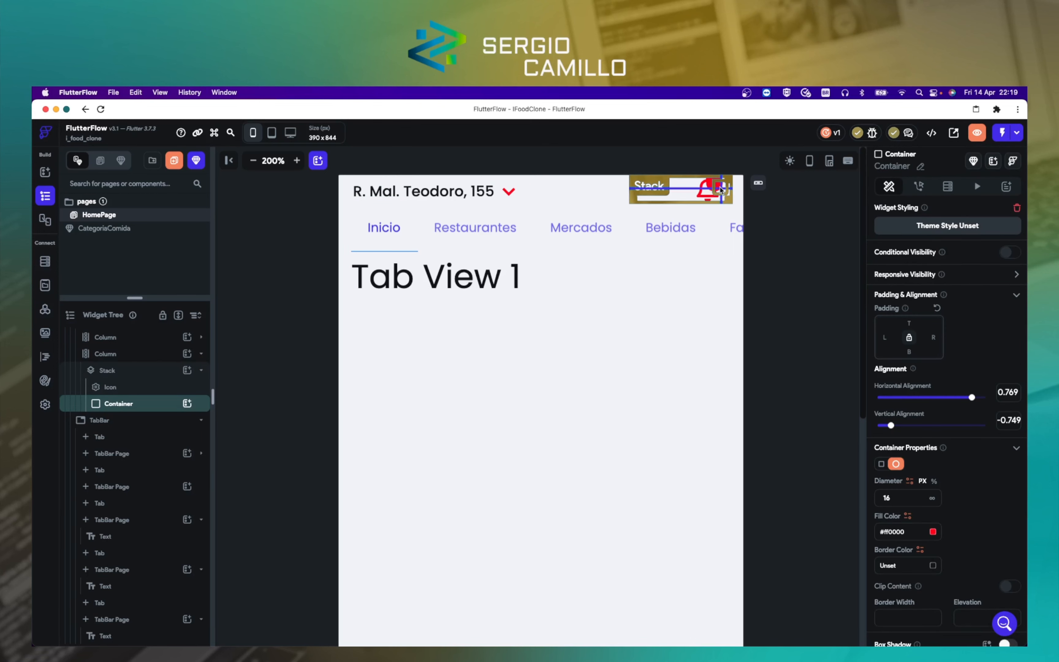
left_click(766, 206)
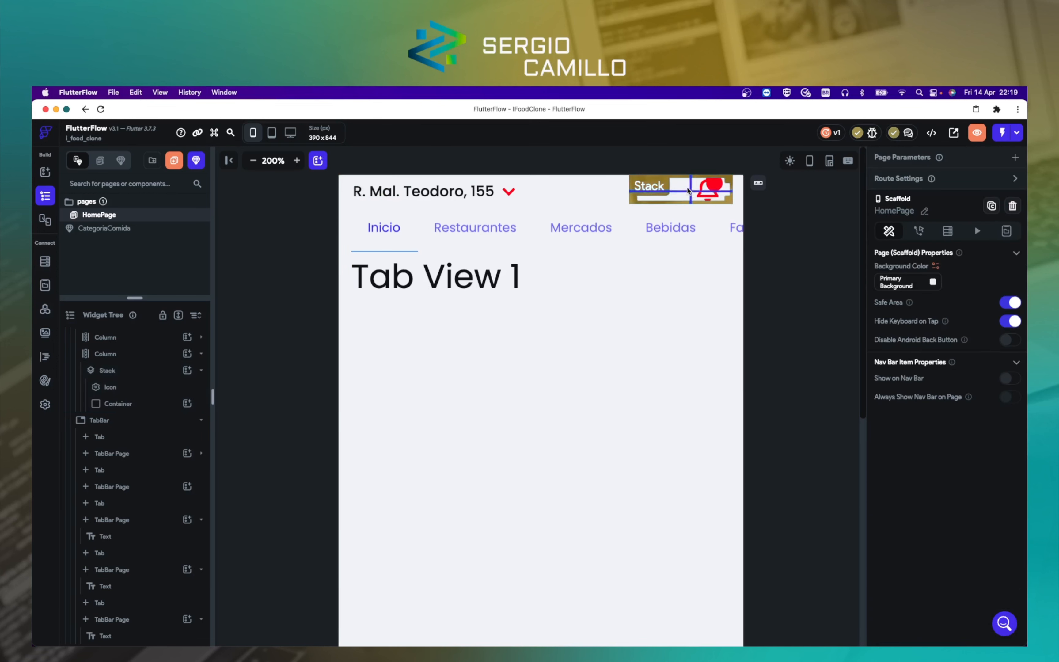
left_click(727, 190)
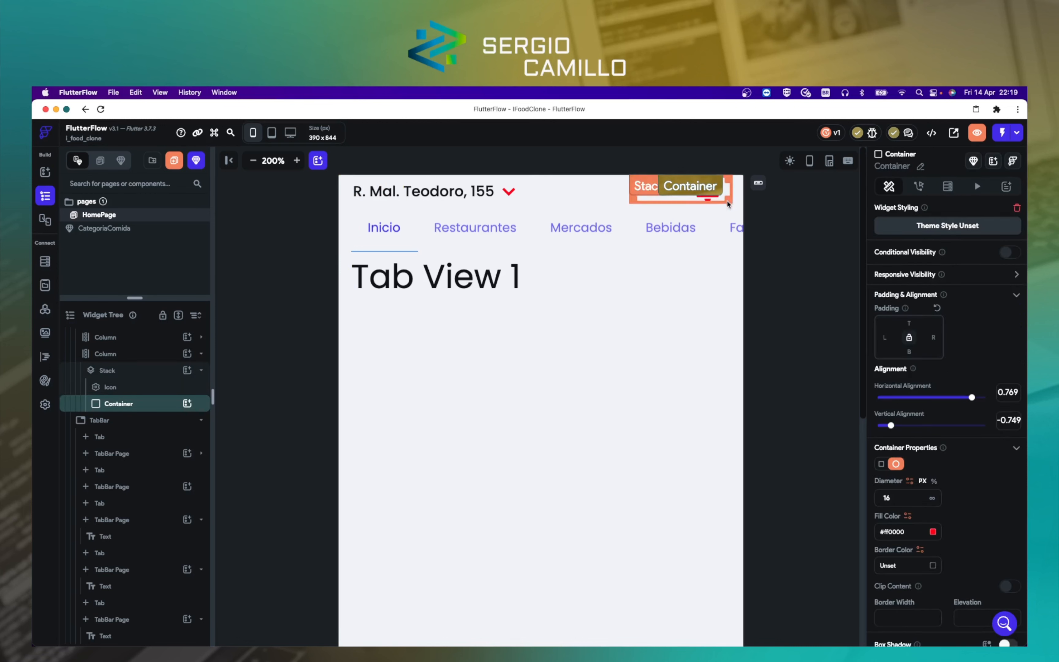
left_click(628, 196)
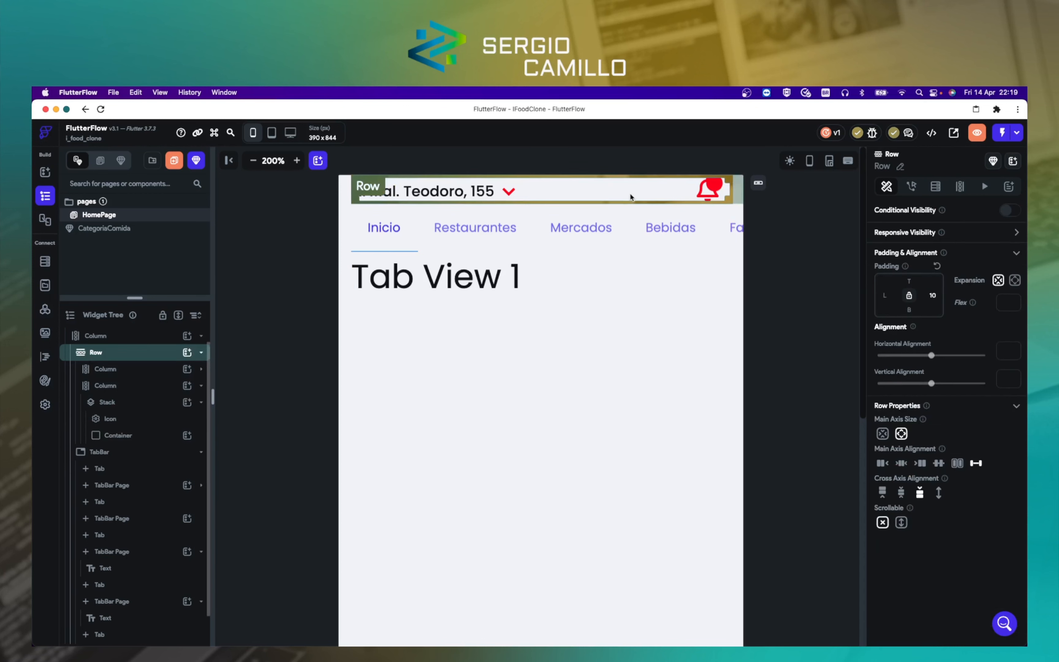
Step: Set the red circular Container's vertical alignment to 0
left_click(718, 187)
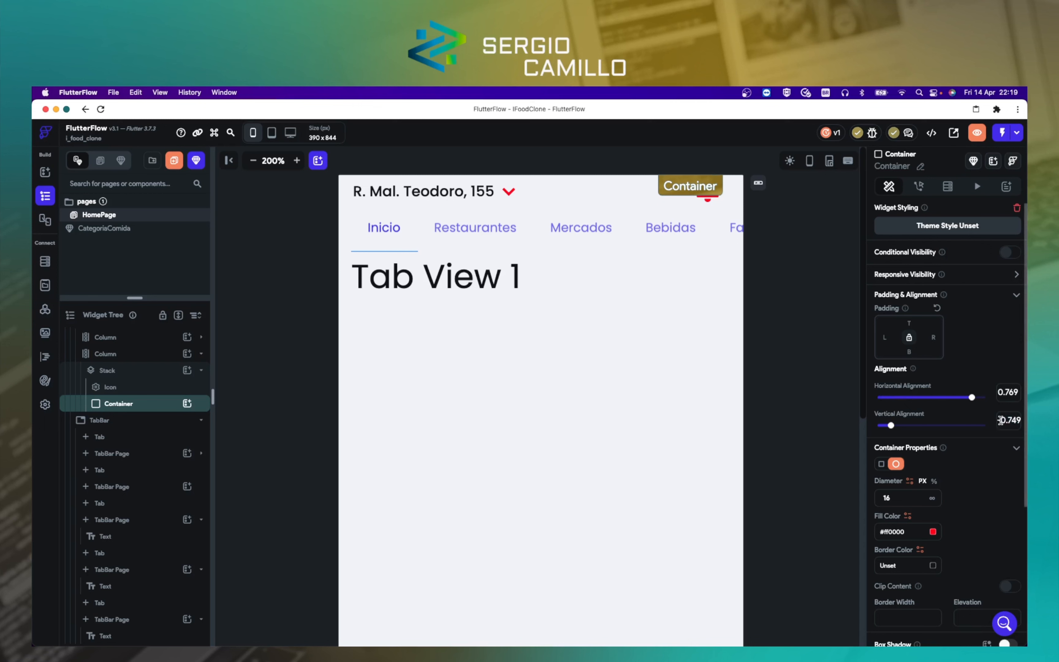
left_click_drag(1009, 420, 1026, 420)
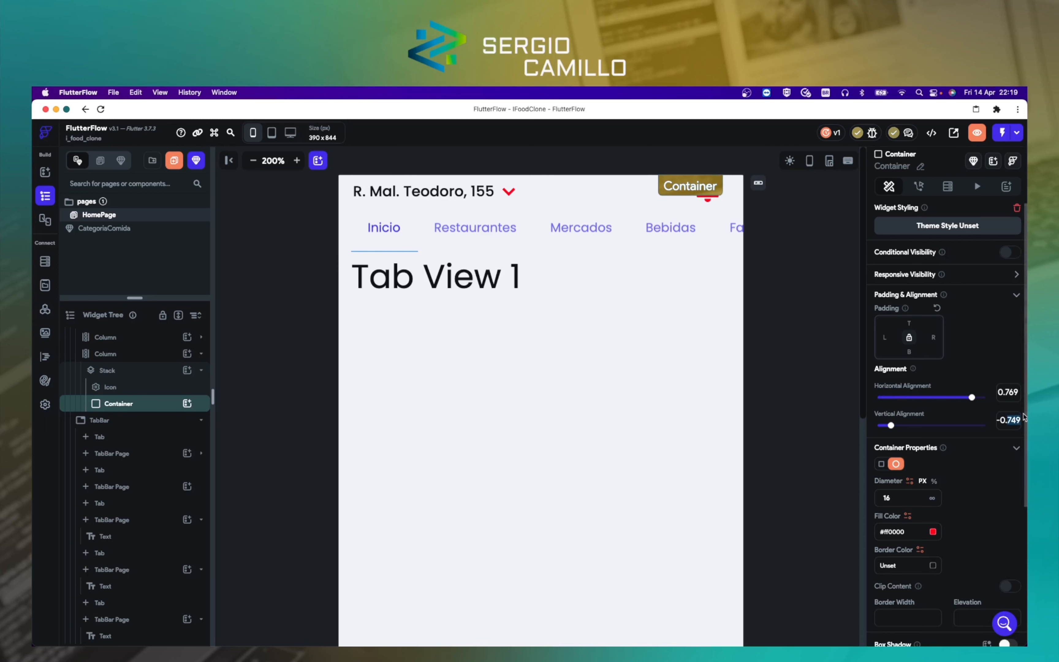
key("BackSpace")
key("BackSpace")
key("BackSpace")
key("BackSpace")
type("0")
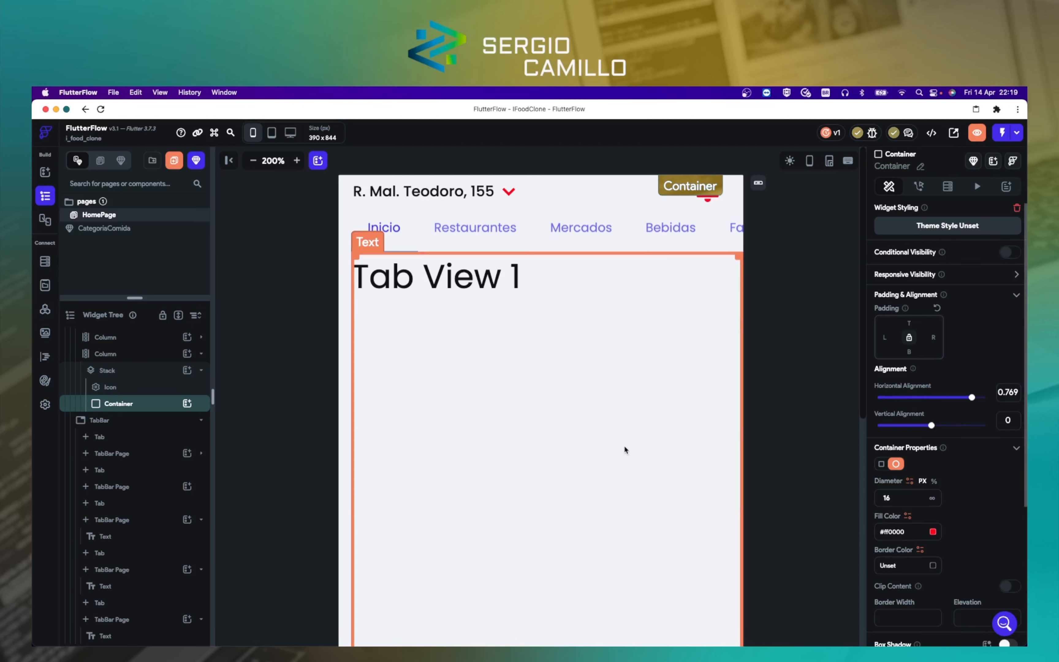
left_click(674, 362)
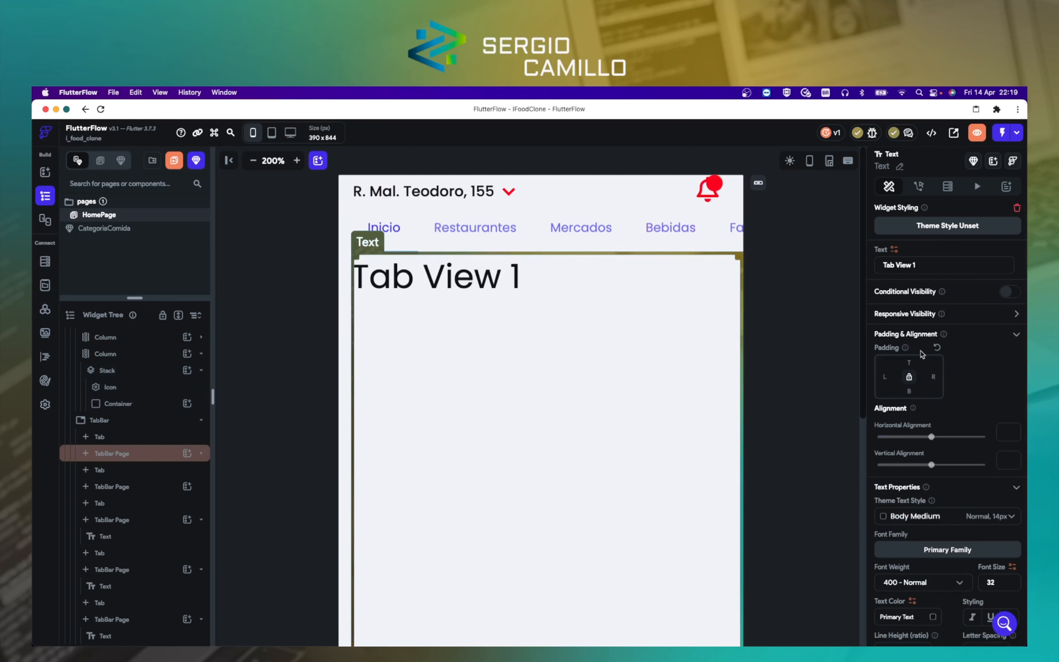
Step: Set the red circular Container's horizontal alignment to 0.77
left_click(718, 187)
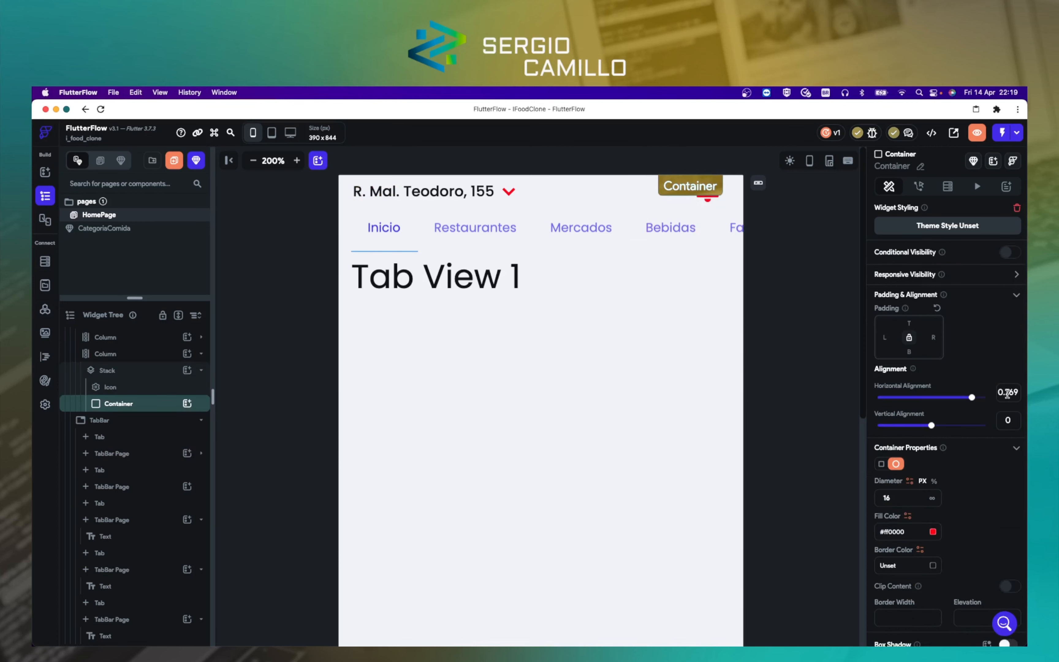
left_click_drag(1005, 392, 1025, 391)
key("BackSpace")
type("7")
left_click(729, 401)
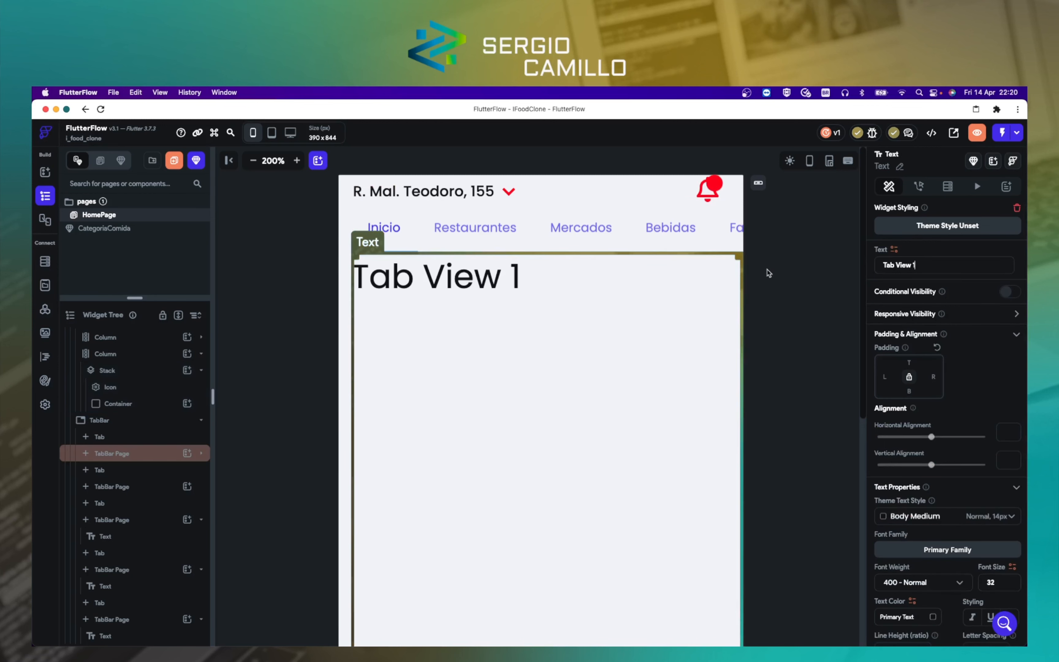
left_click(711, 181)
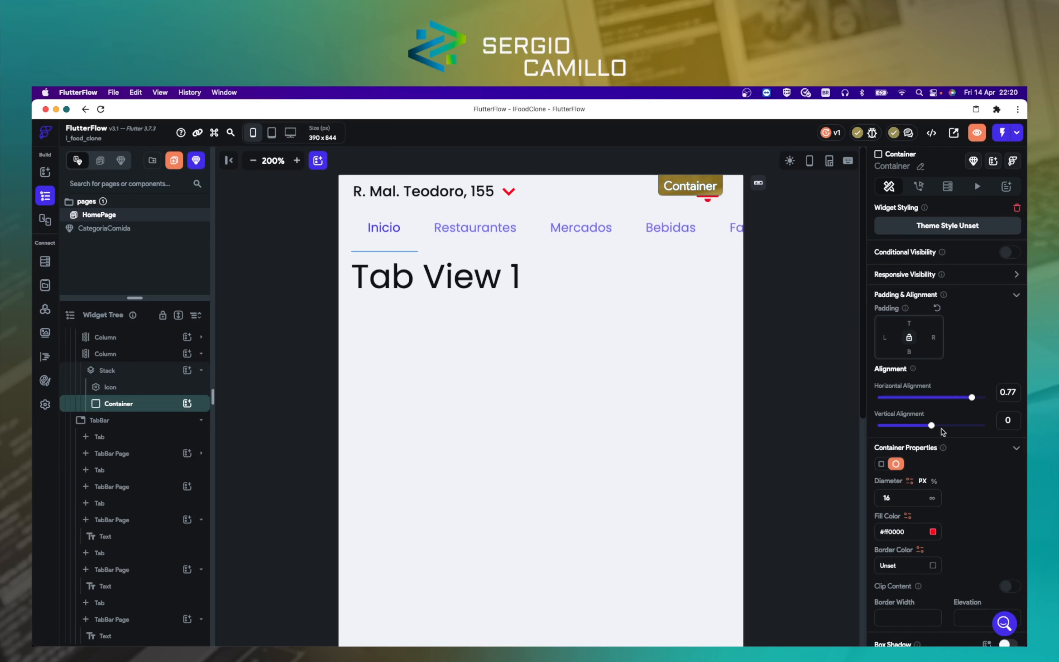
left_click(740, 230)
left_click(758, 320)
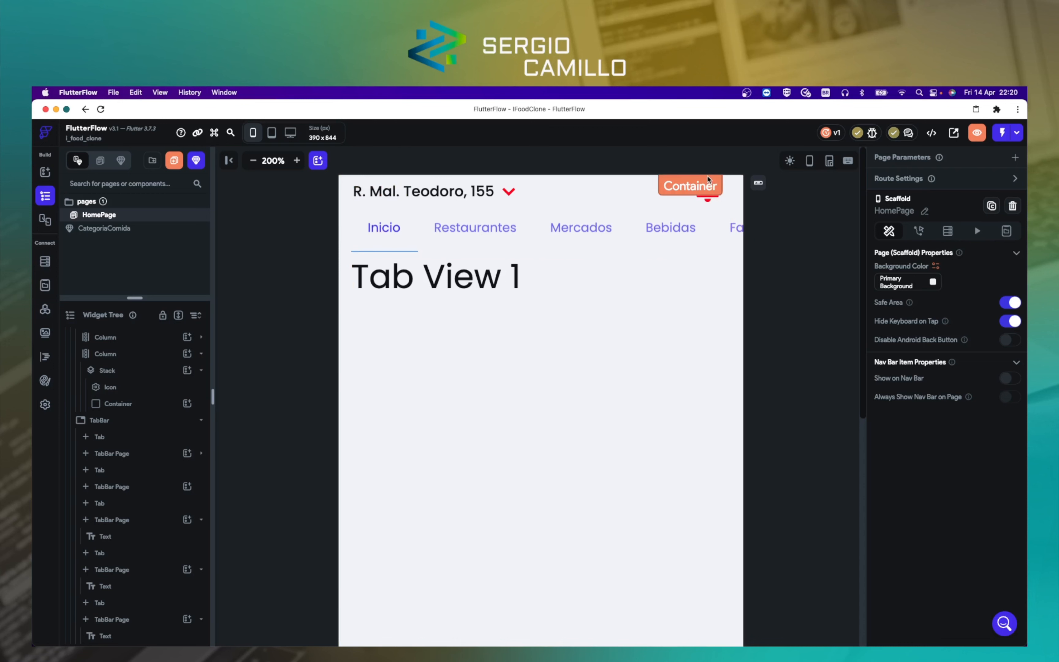
Step: Set the red circular Container's horizontal alignment to 0.80
left_click(719, 185)
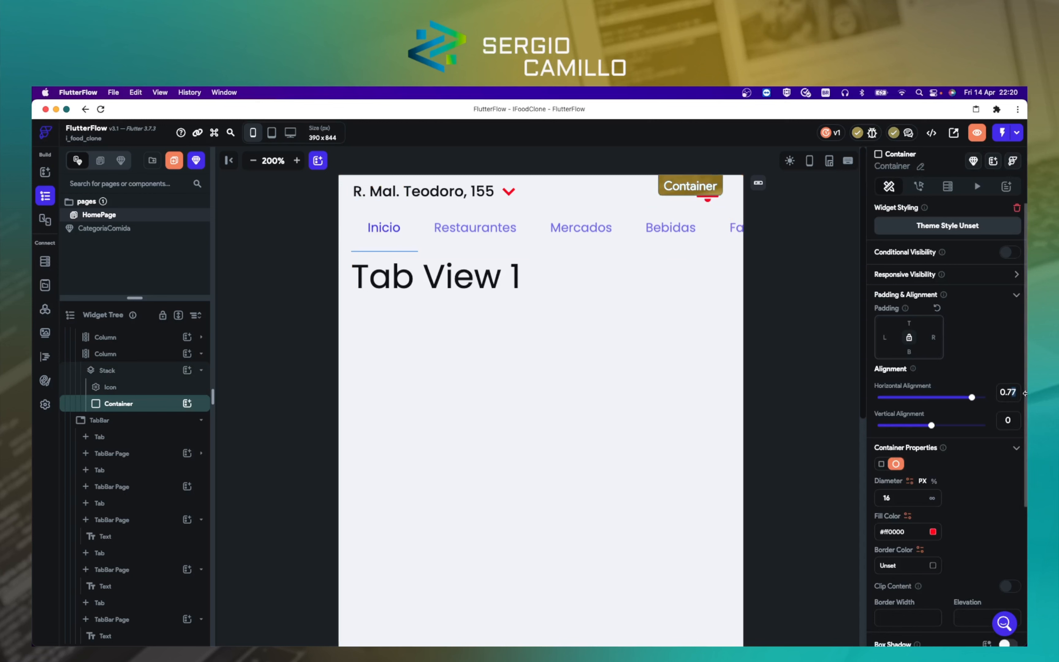
key("BackSpace")
key("BackSpace")
type("80")
left_click(818, 276)
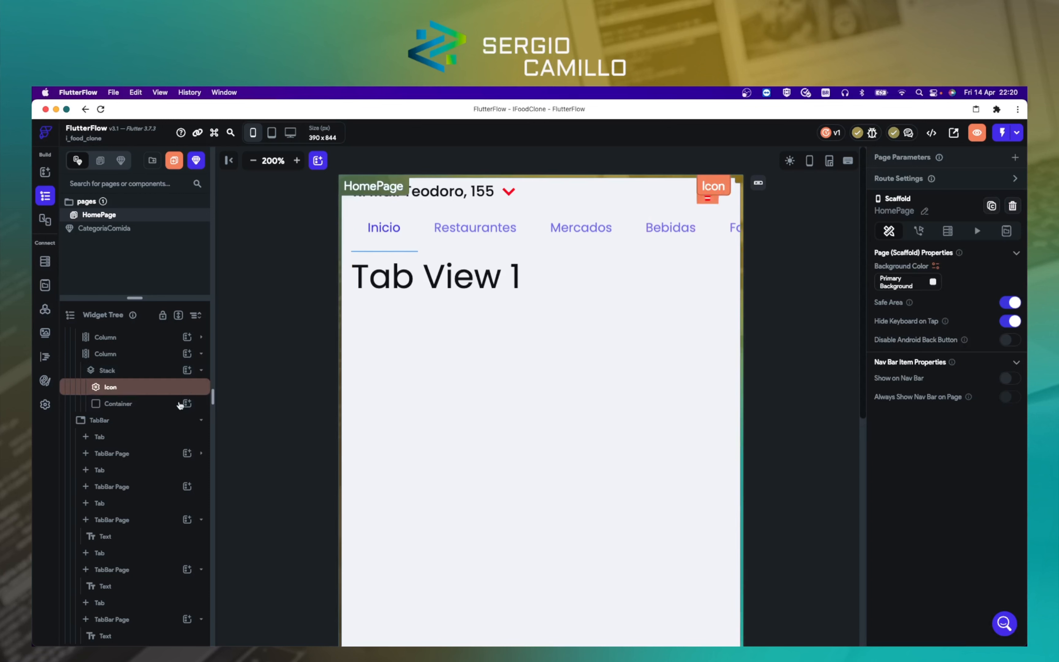
Step: Add a Text widget as a child of the red circular Container on the bell
left_click(141, 404)
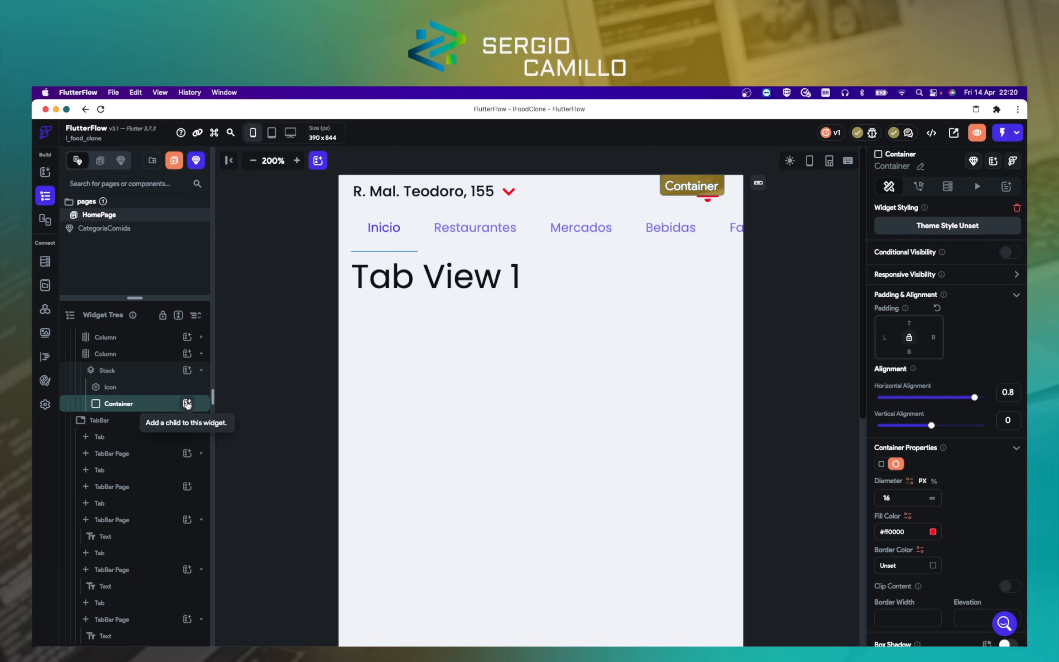
left_click(187, 404)
left_click(248, 463)
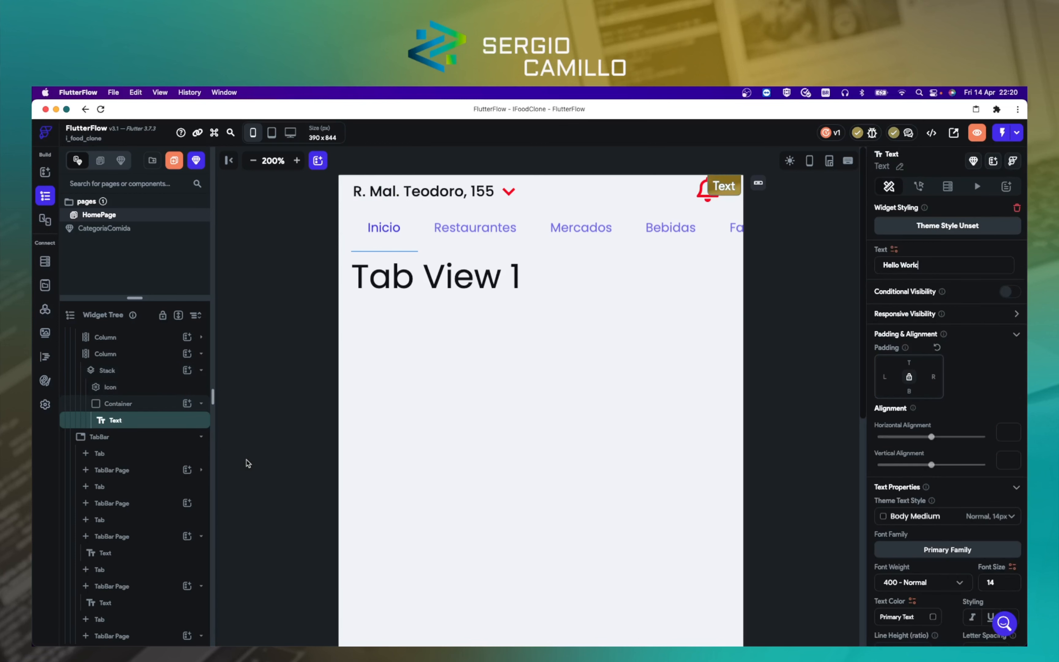
left_click(255, 456)
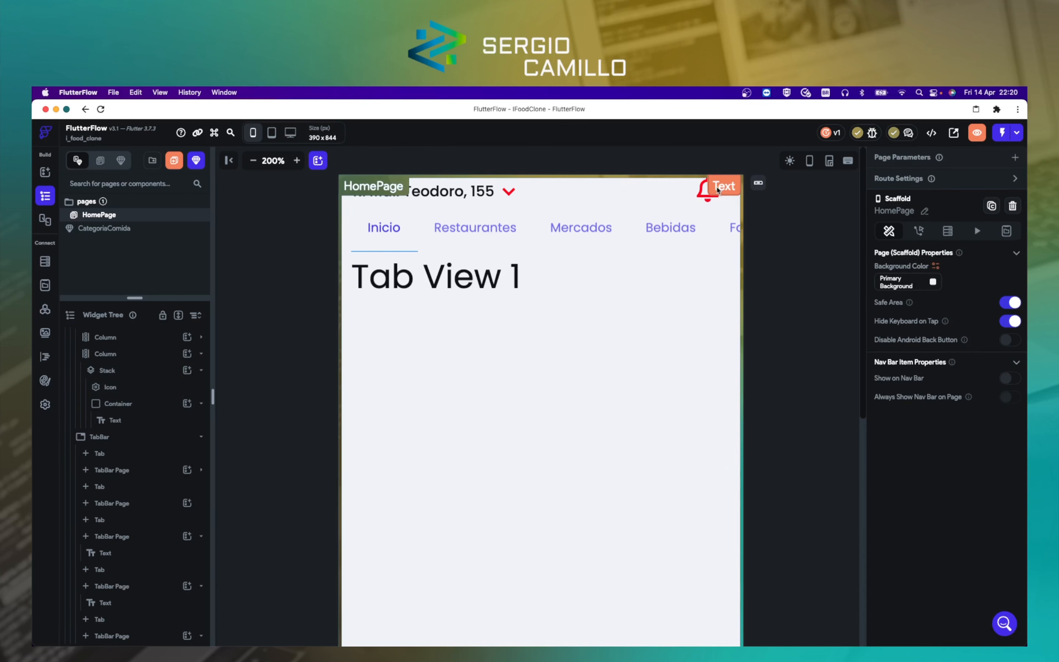
Step: Set the color of the Text inside the red dot to white, #FFFFFF
left_click(119, 422)
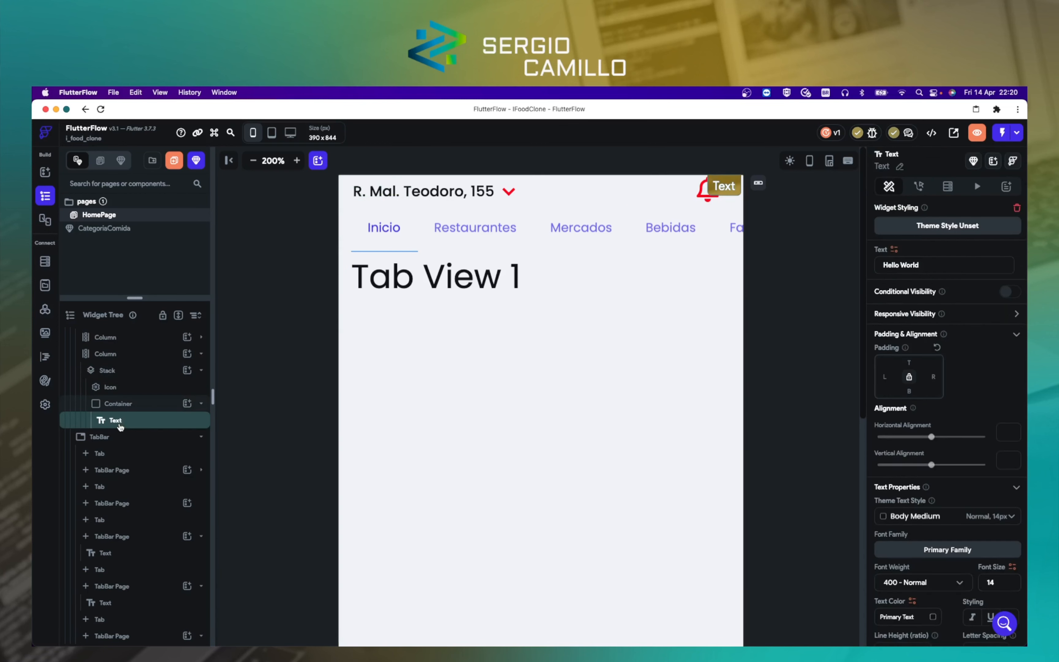
scroll(959, 493, "down", 3)
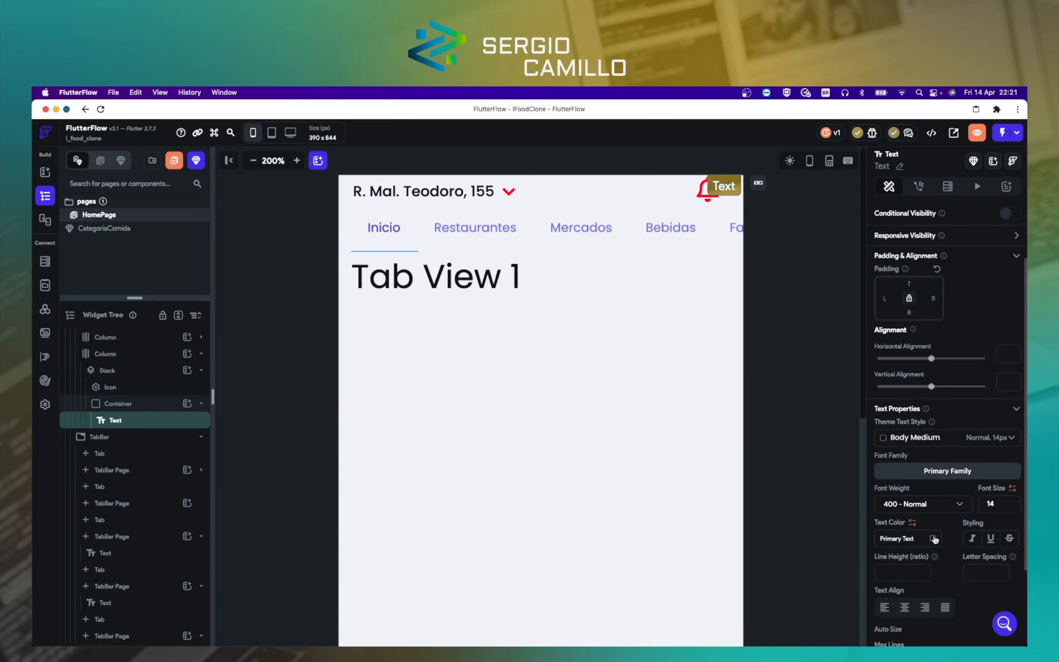
left_click(933, 540)
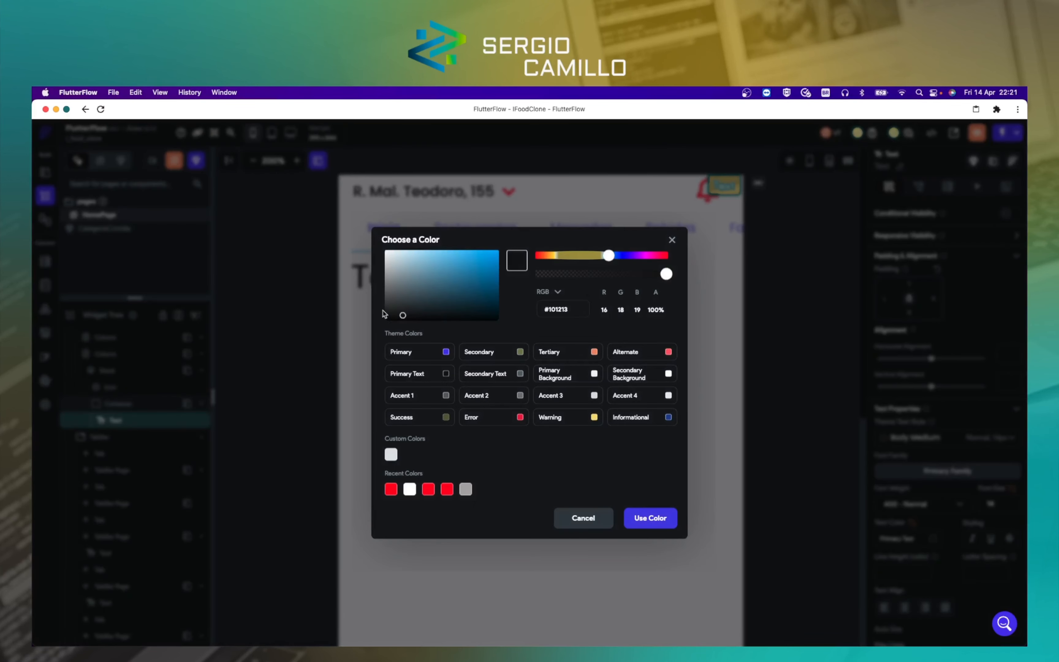
left_click(431, 308)
left_click_drag(453, 302, 370, 253)
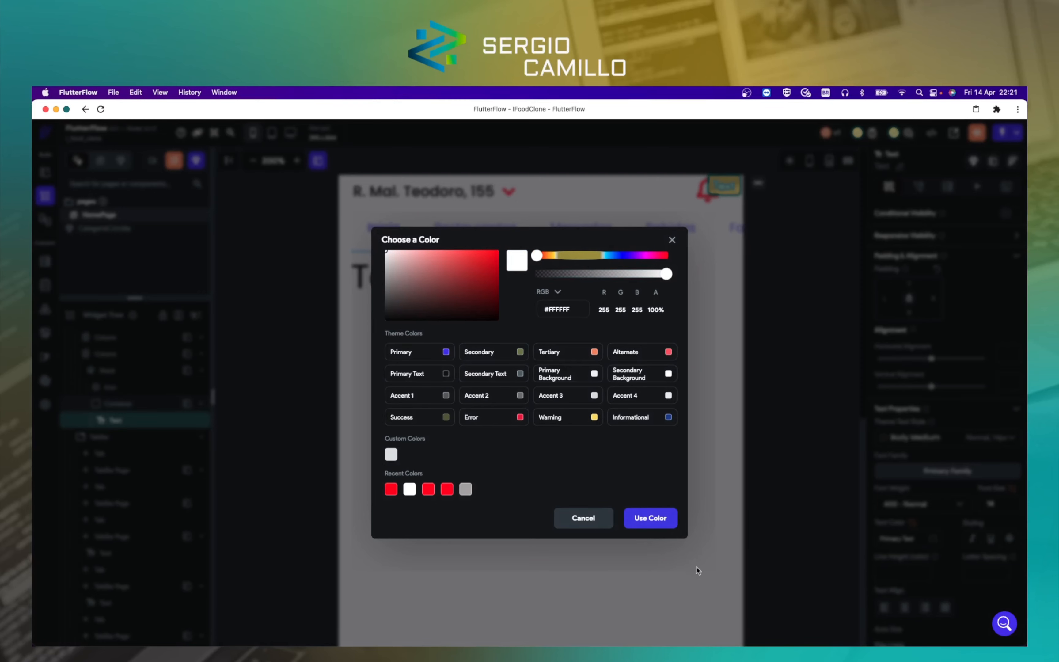
left_click(657, 527)
left_click(769, 401)
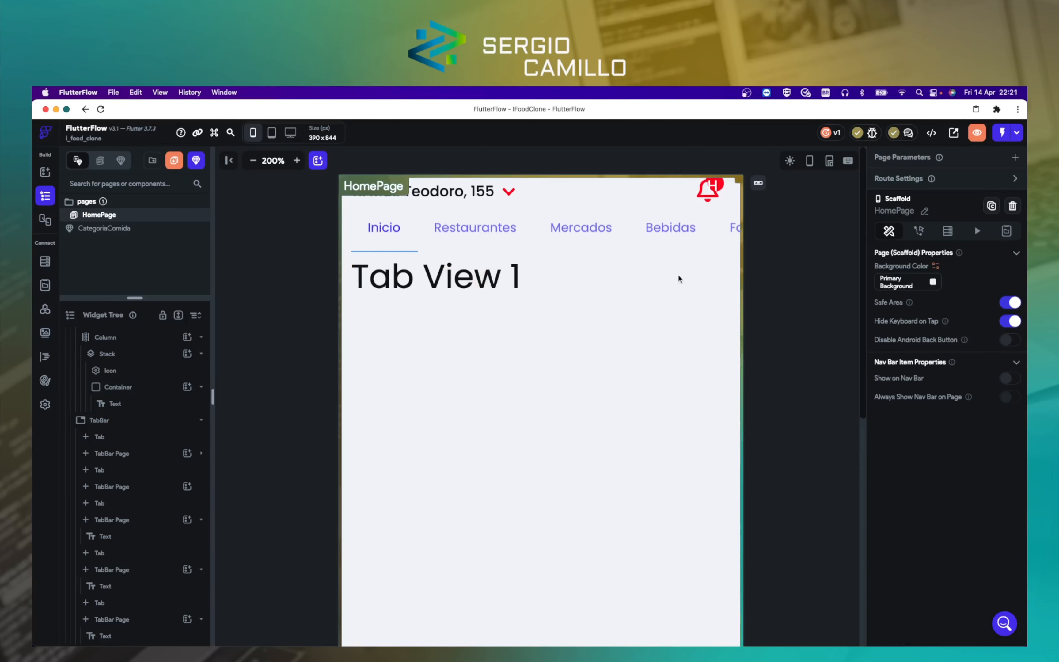
Step: Replace the content of the Text inside the red dot with "4"
left_click(144, 406)
left_click_drag(932, 264, 764, 268)
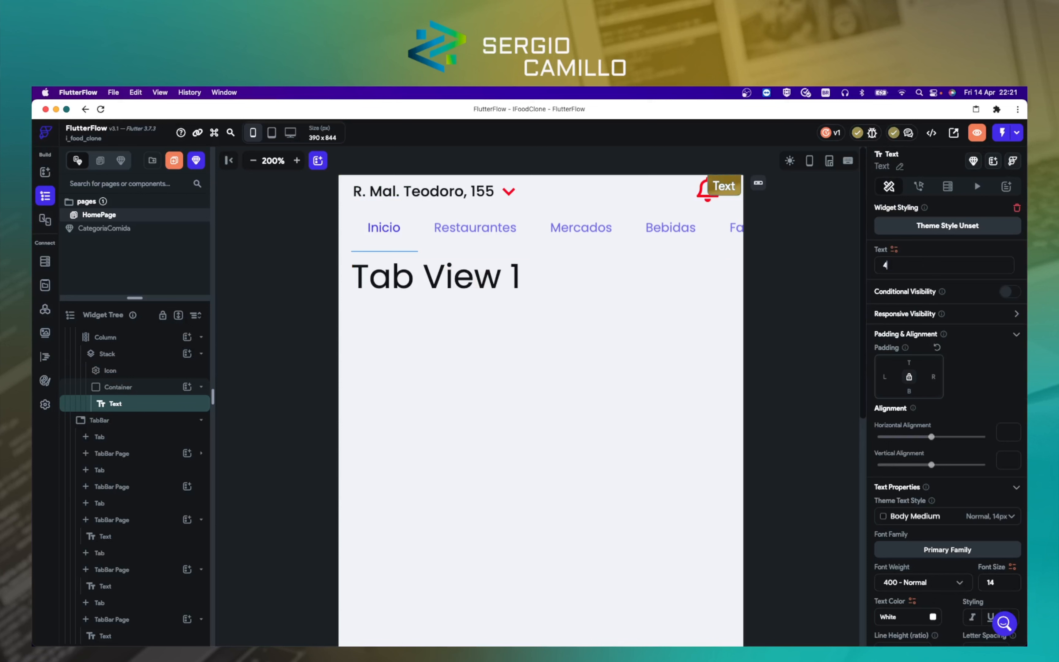
left_click(780, 268)
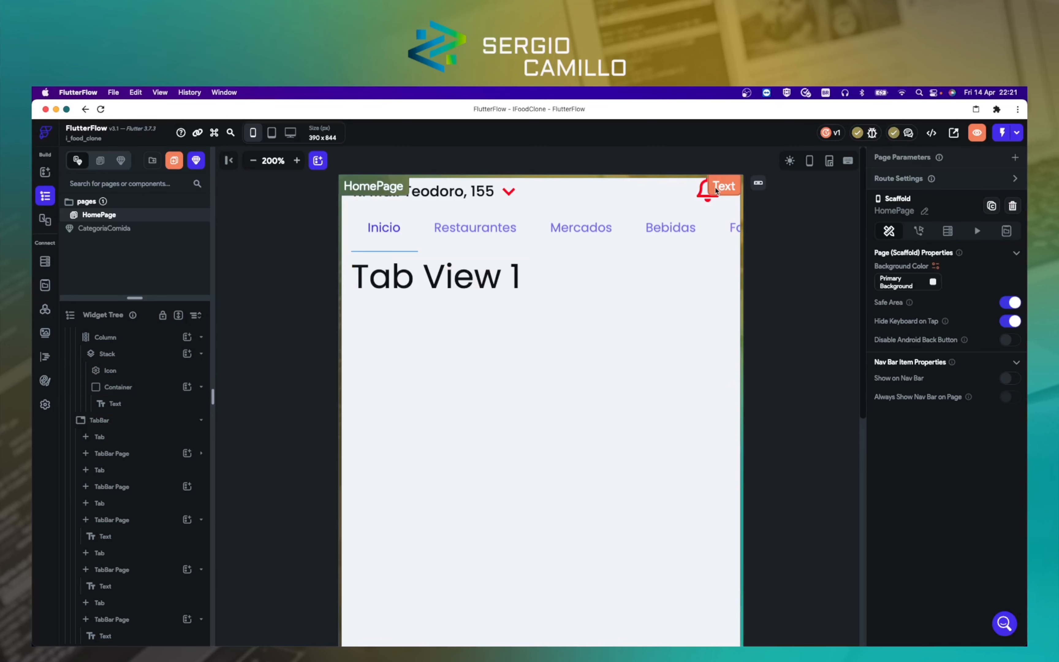
Step: Set the font weight of the bell badge's number Text to 200 - Extra Light
left_click(142, 406)
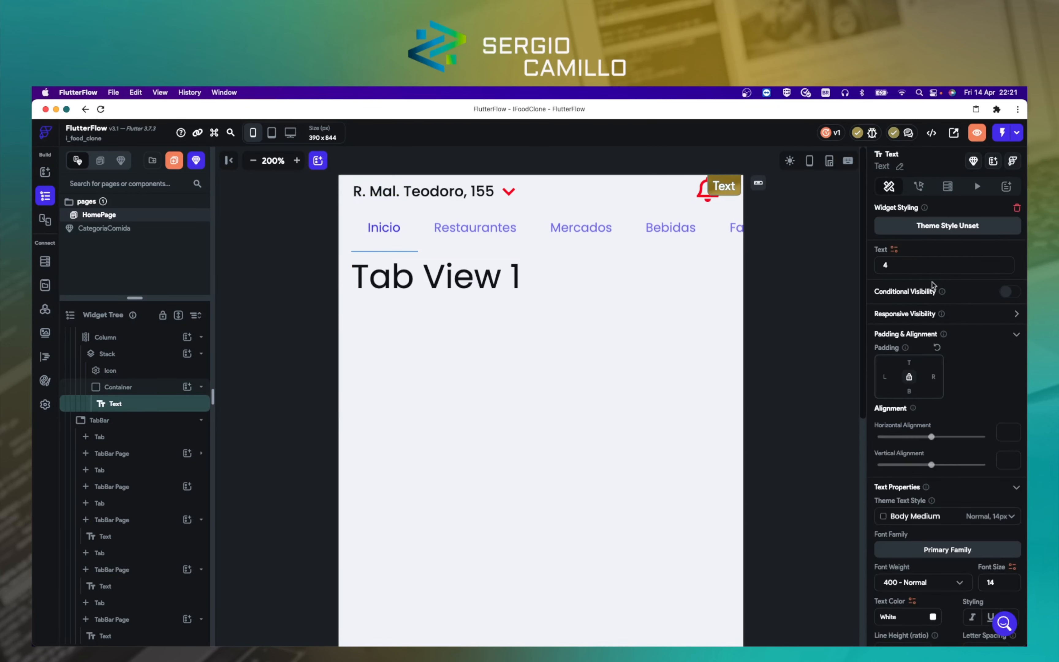
scroll(946, 525, "down", 1)
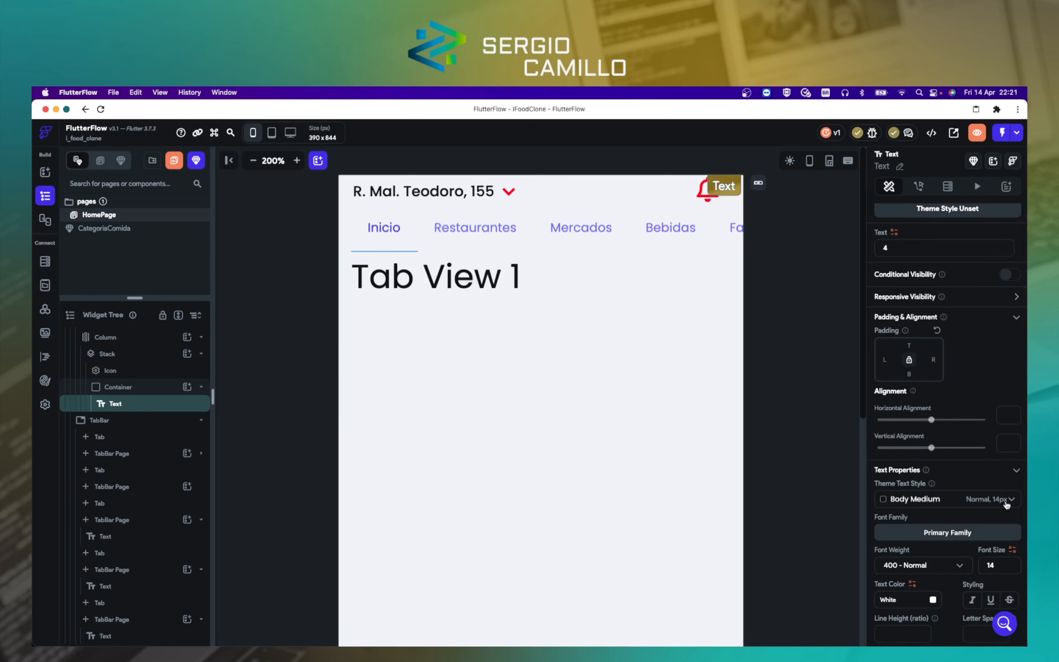
left_click(1007, 502)
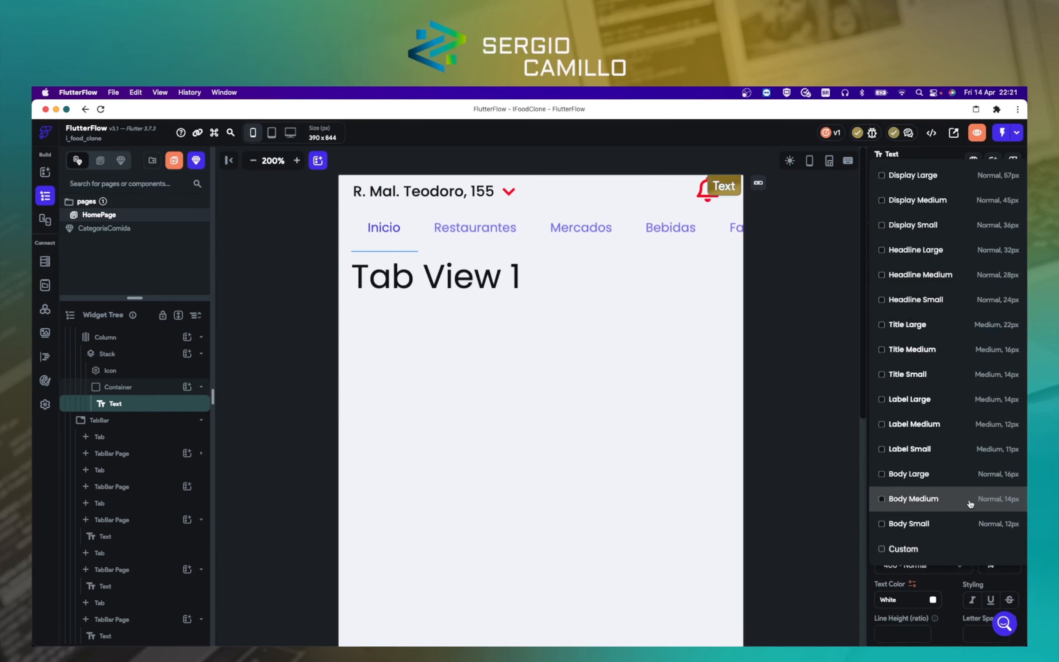
left_click(779, 497)
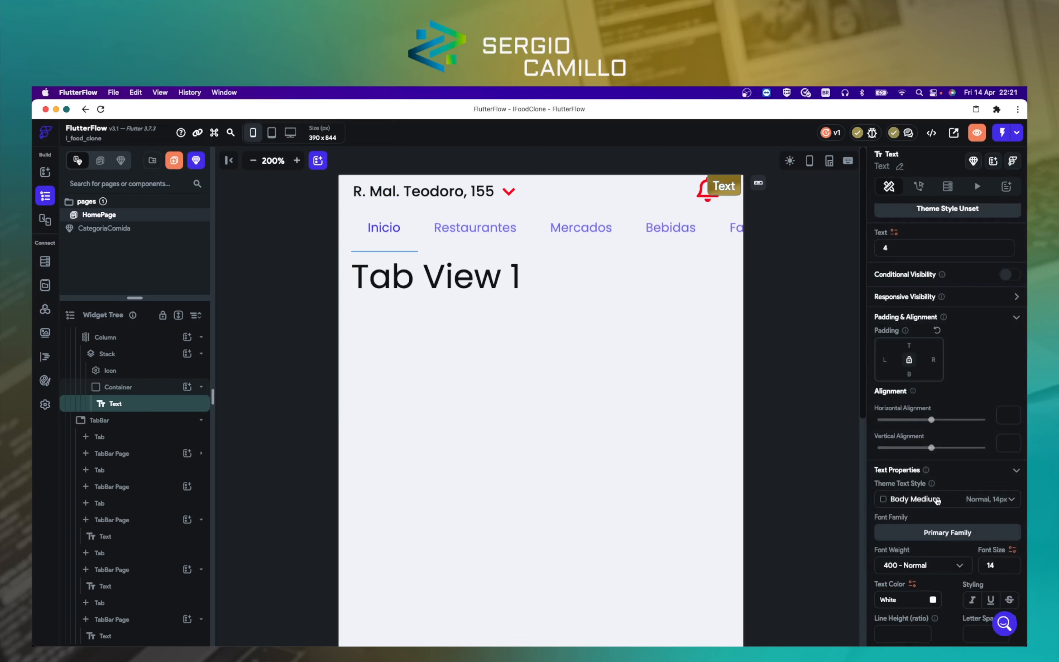
scroll(963, 512, "down", 3)
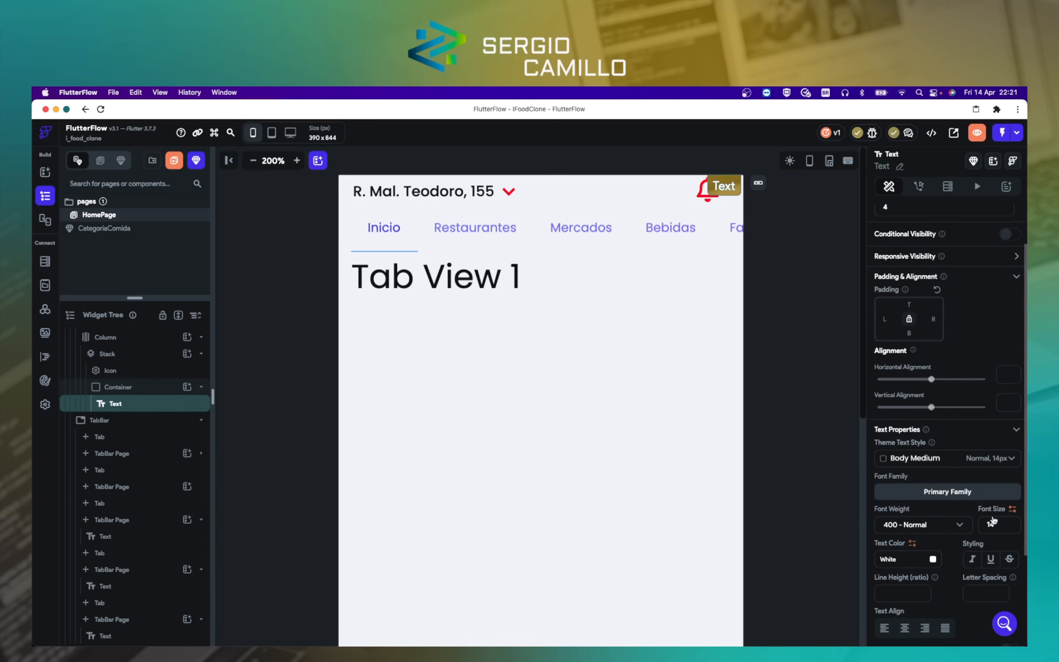
left_click(1000, 522)
left_click(941, 526)
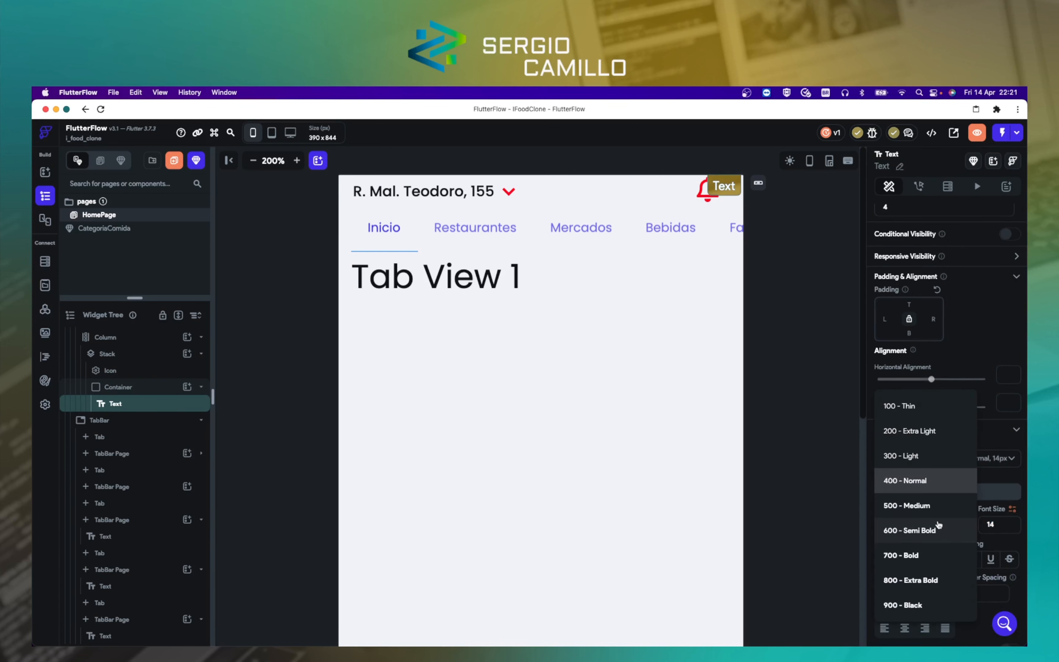
left_click(918, 433)
left_click(825, 434)
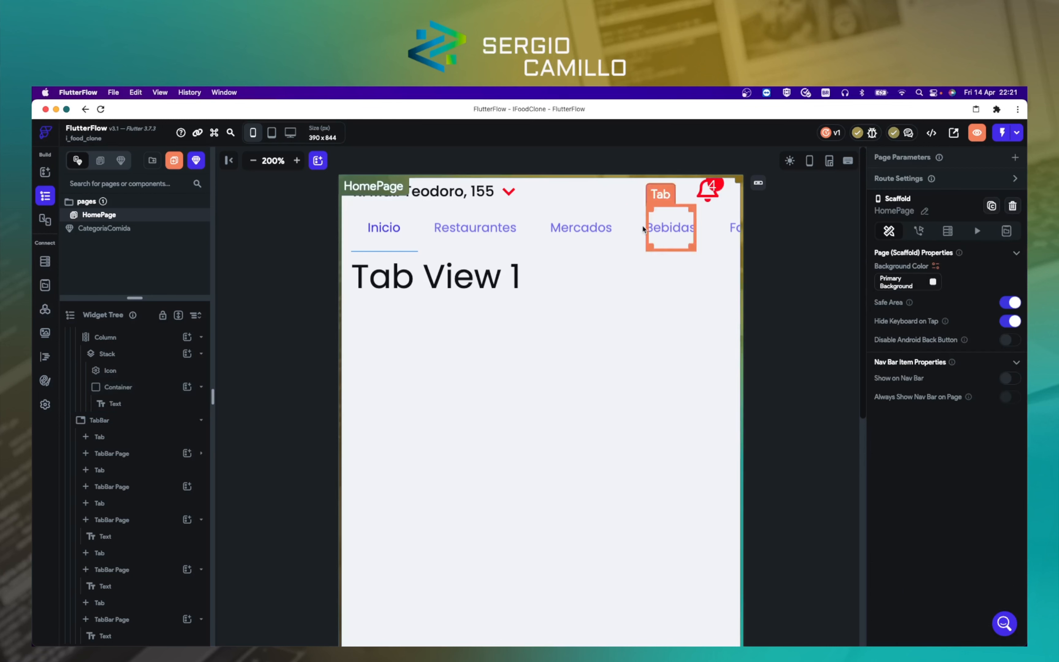
Step: Set the badge number Text's font weight to 300 - Light and its font size to 12
left_click(86, 402)
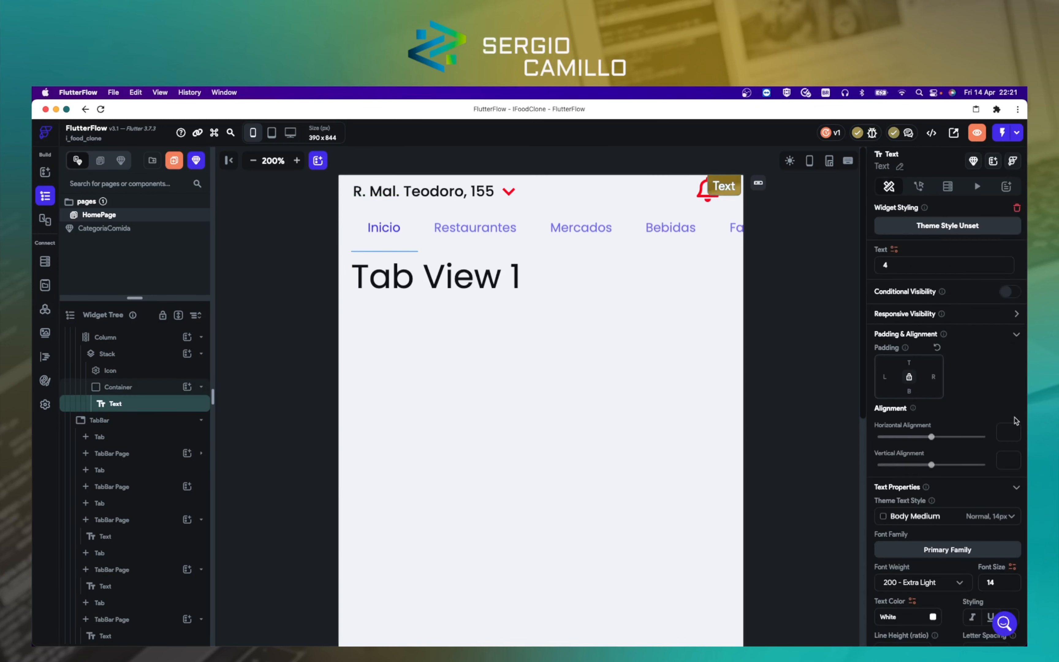
left_click(921, 587)
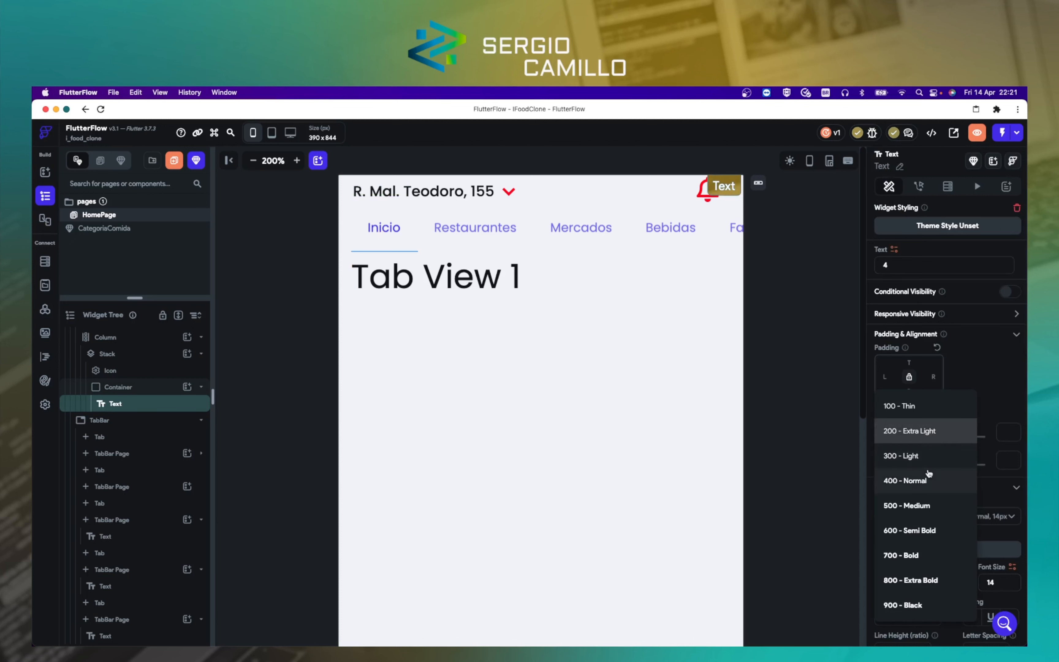
left_click(923, 456)
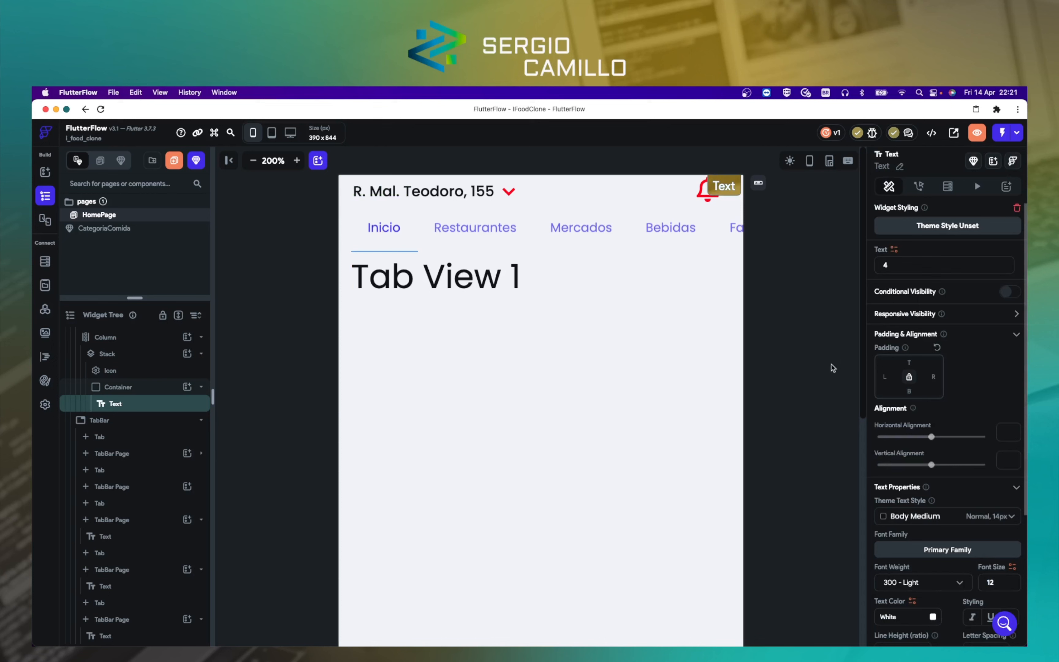
left_click(833, 368)
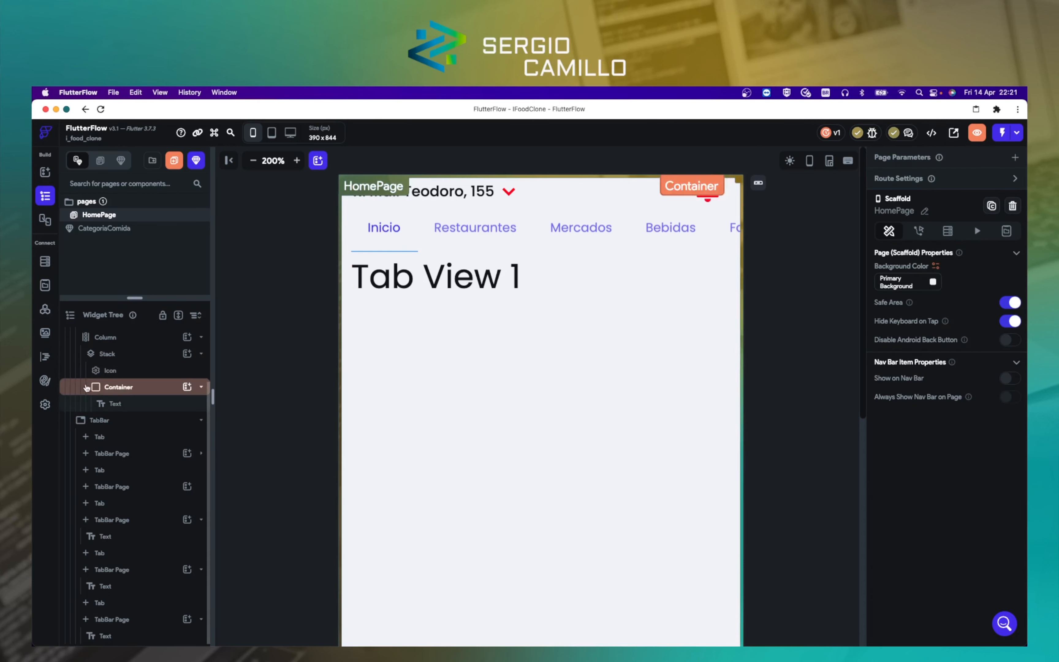
Step: Center-align the number Text inside the bell's red badge
left_click(108, 403)
scroll(949, 531, "down", 5)
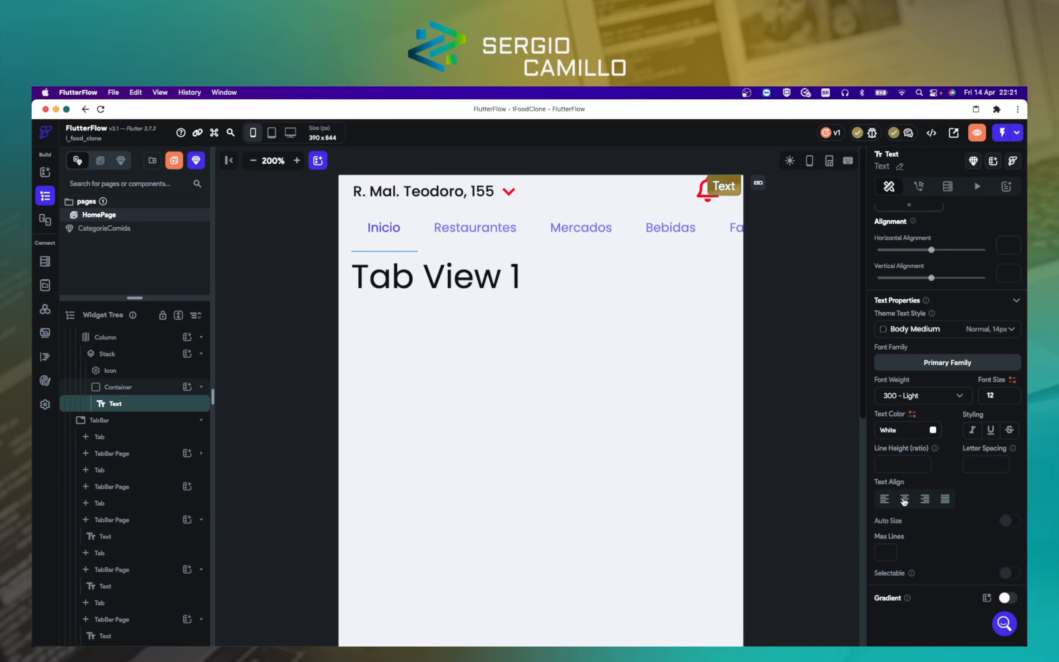
left_click(905, 500)
left_click(798, 483)
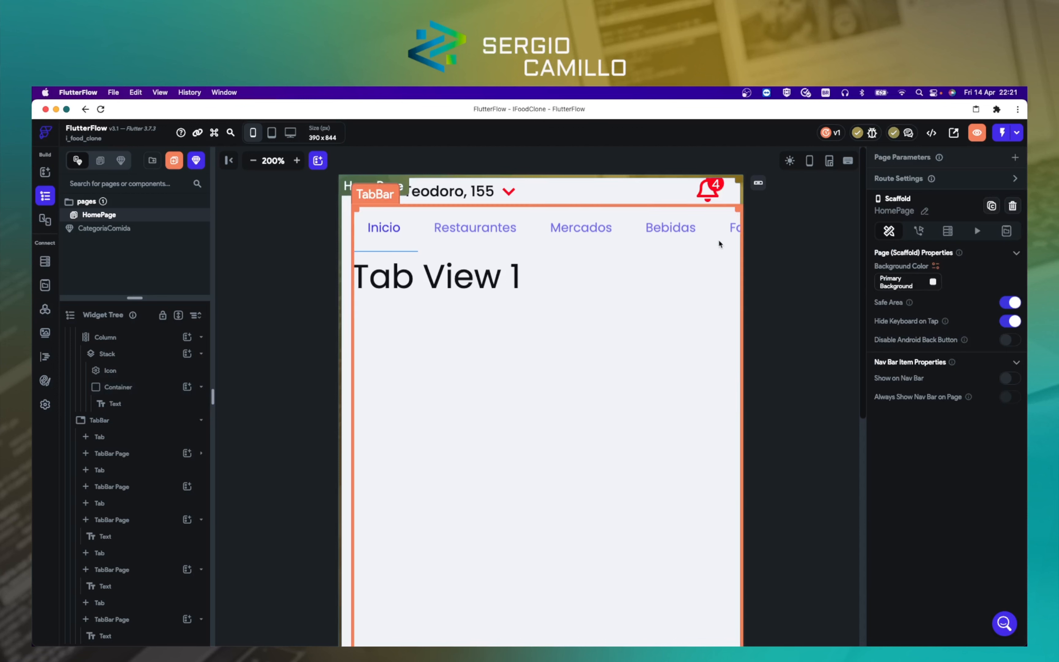
Step: Launch the project preview to check how the HomePage header with the bell badge renders
left_click(257, 163)
left_click(257, 163)
left_click(257, 162)
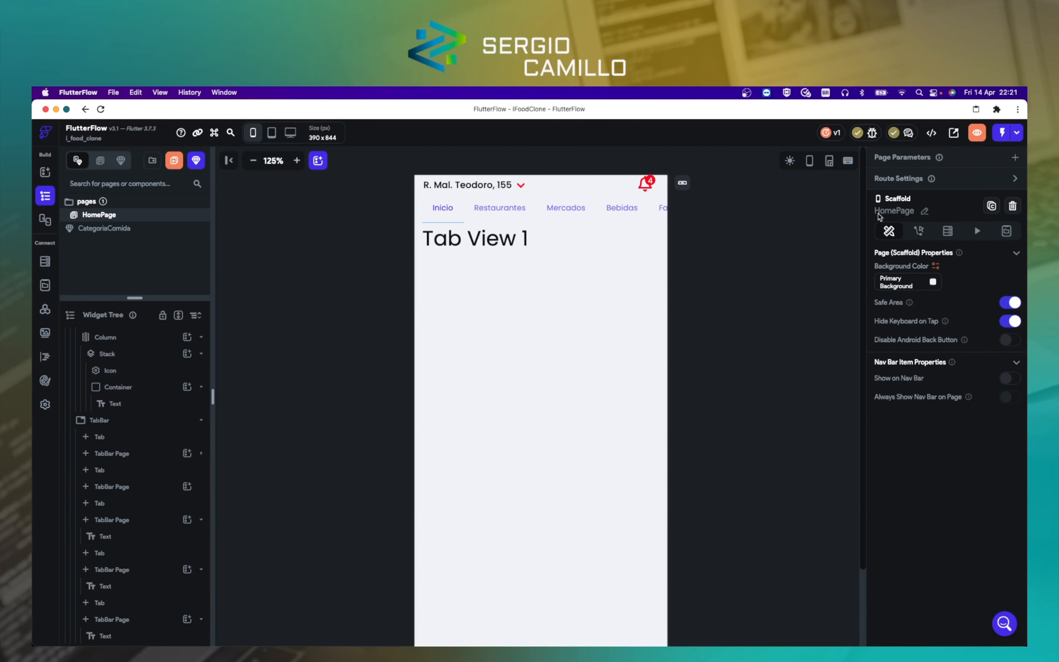
left_click(974, 133)
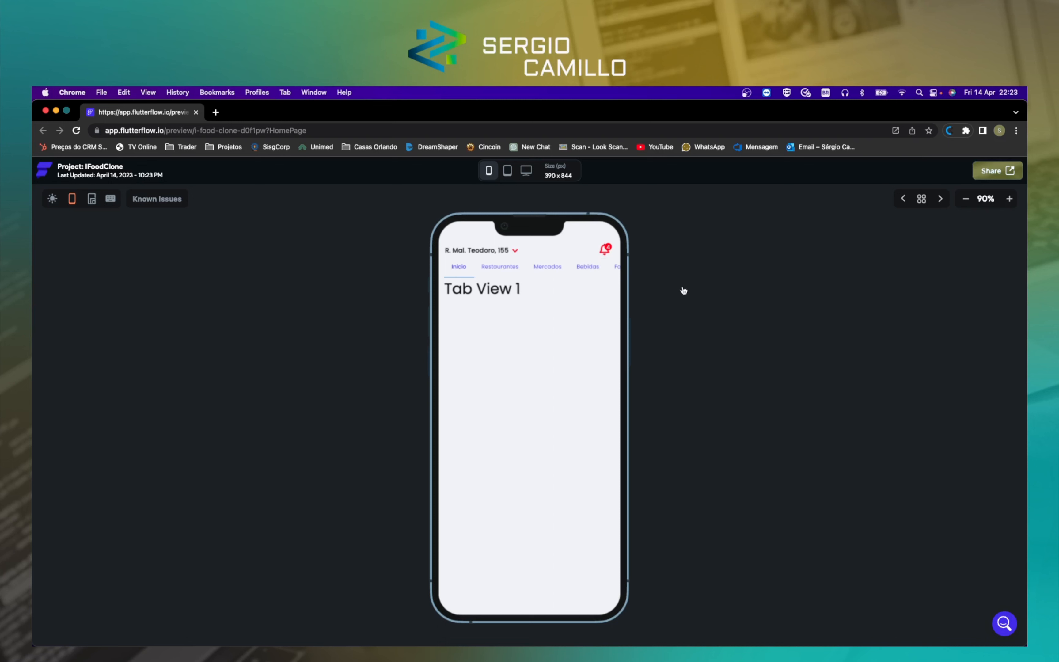
Step: Switch to the Preview app to compare the header with the IFoodHome.jpeg reference, and close the image
key("super+Tab")
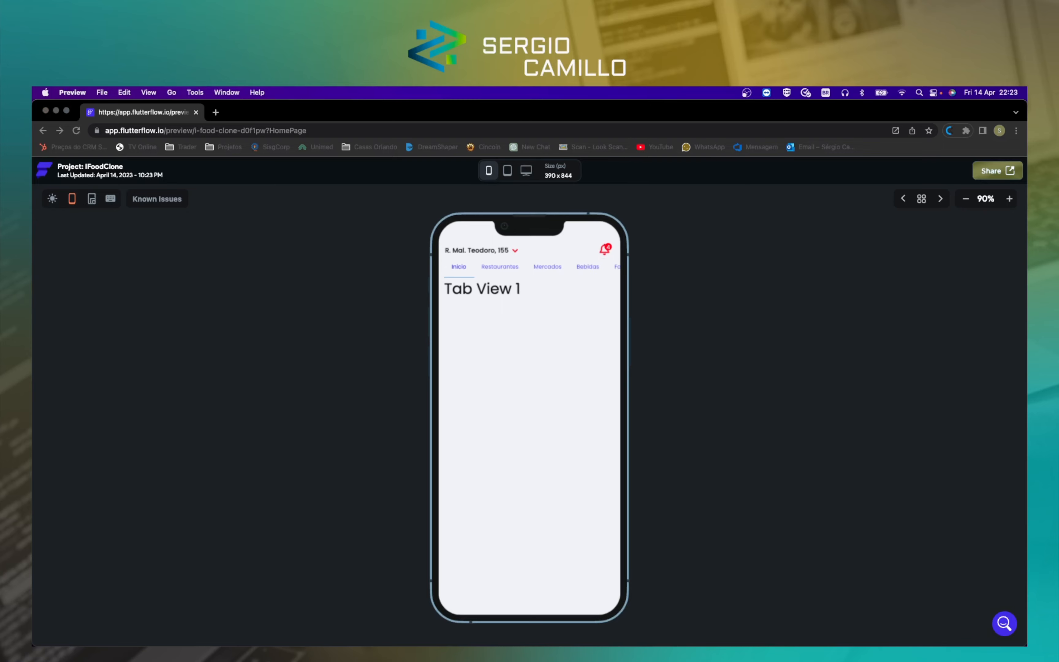
key("super+Tab")
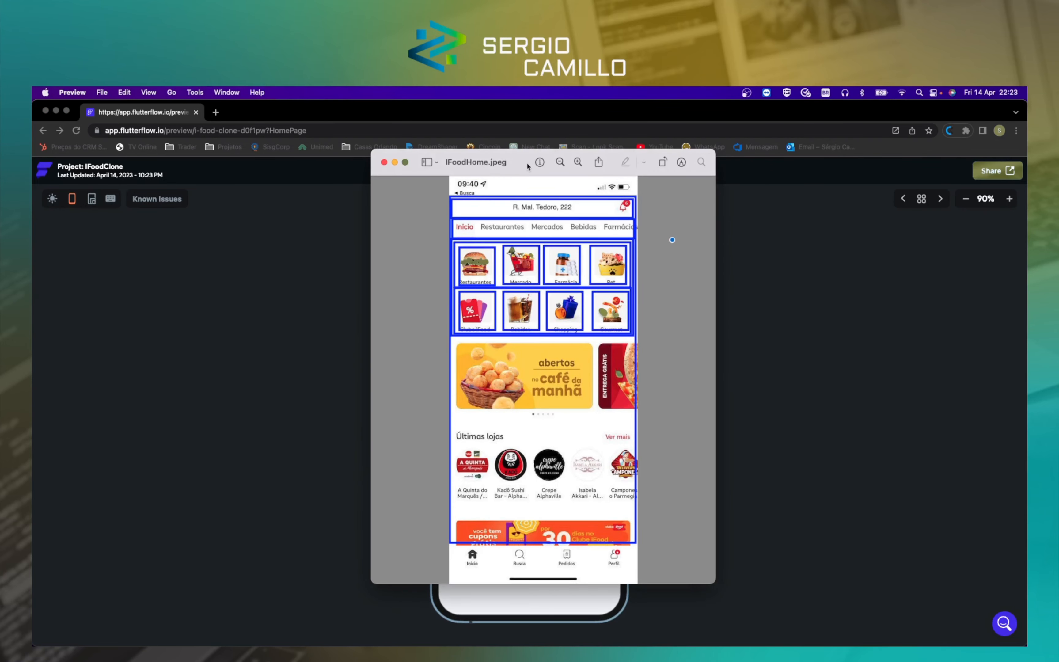
left_click_drag(527, 166, 321, 189)
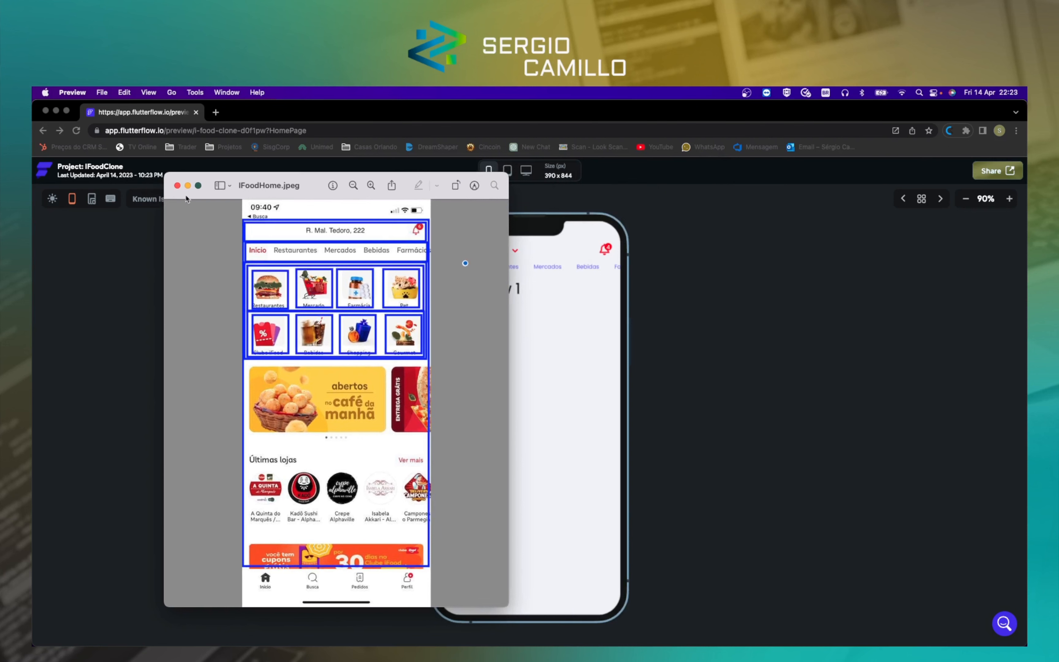
left_click(178, 185)
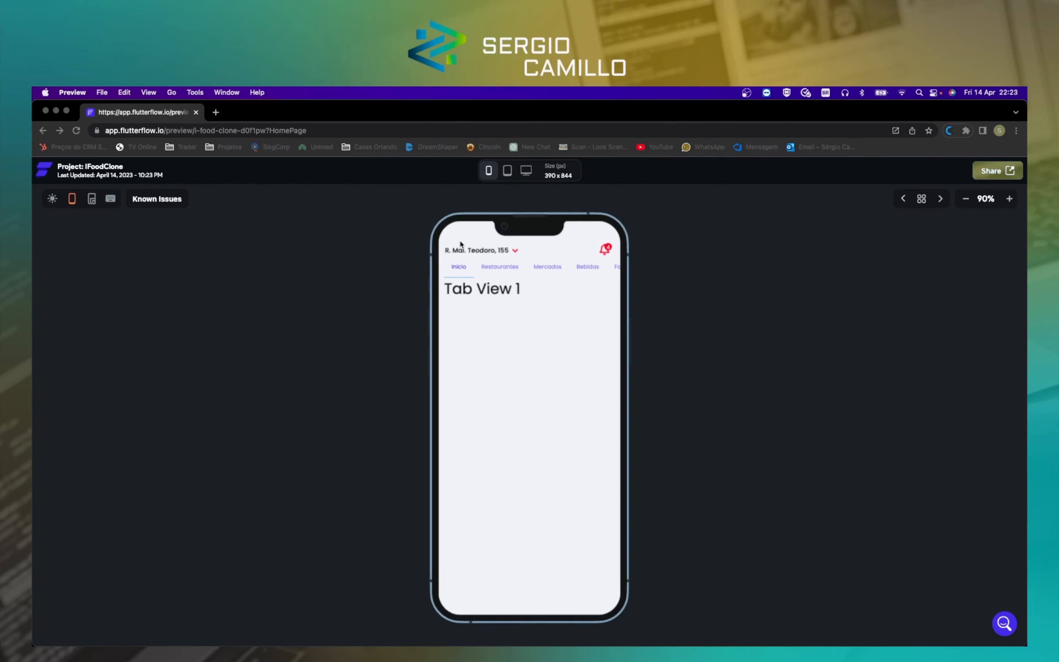
left_click(542, 257)
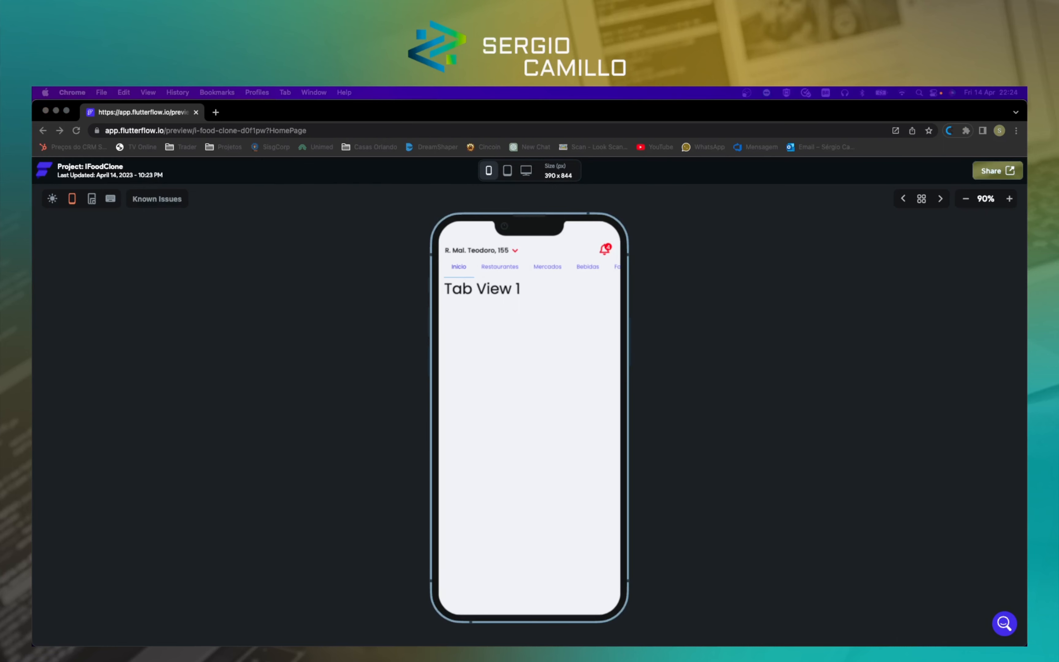
Step: Return to FlutterFlow and expand the header's address Column to fill the available width of its Row
key("super+Tab")
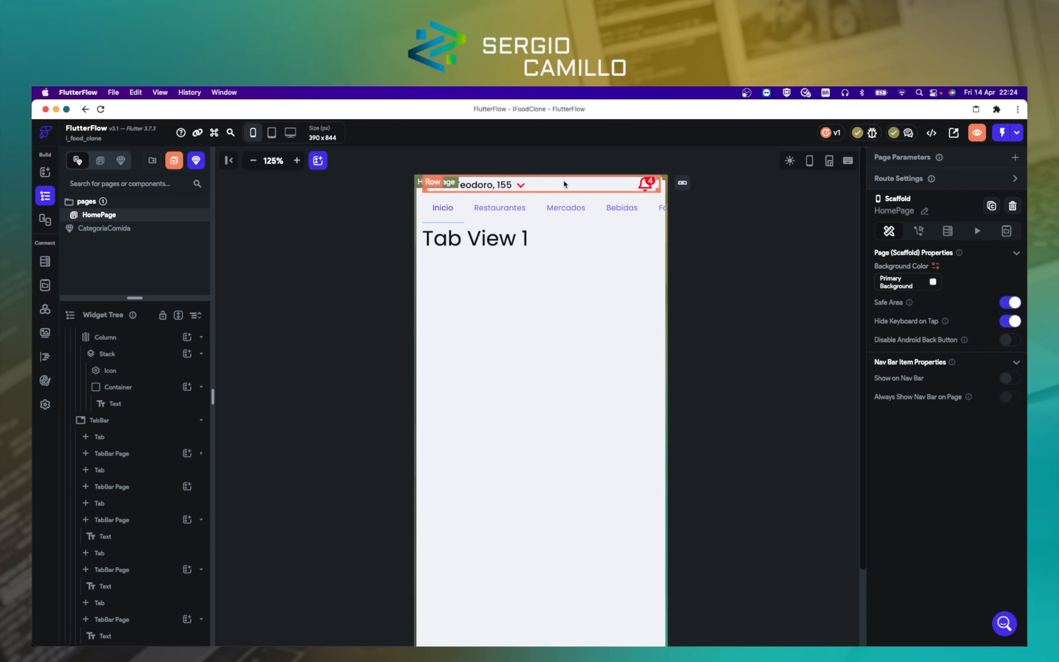
left_click(565, 184)
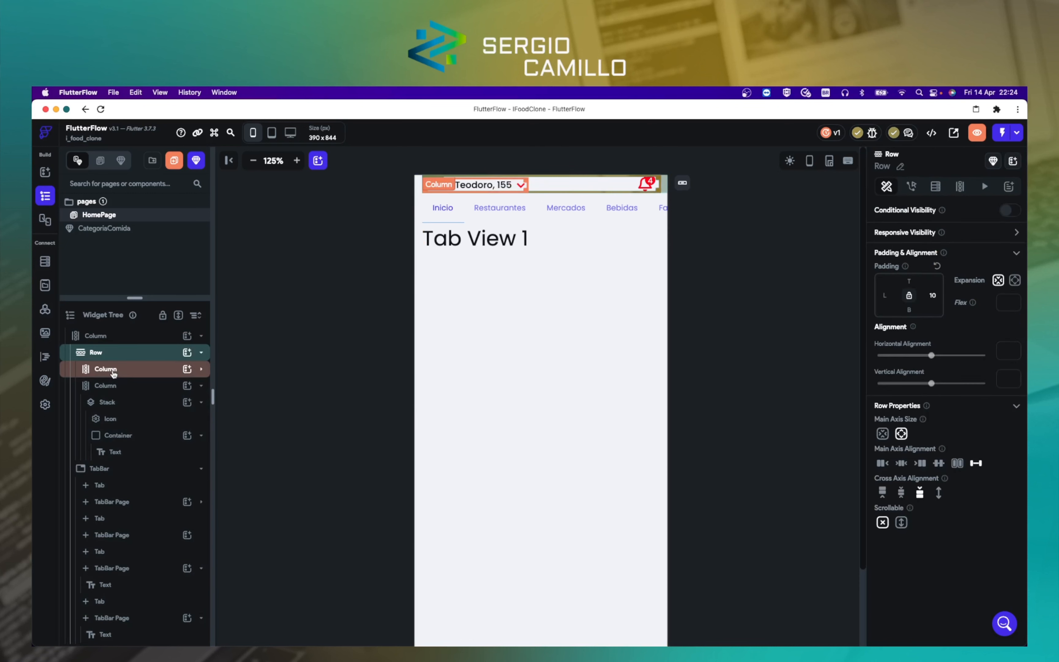
left_click(115, 370)
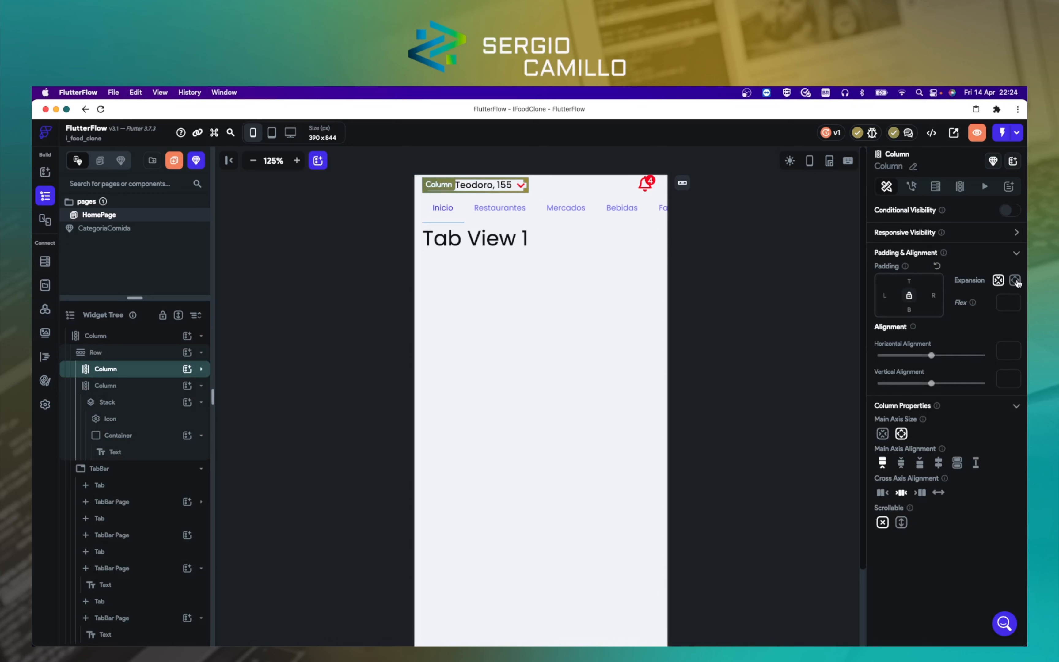
left_click(1015, 281)
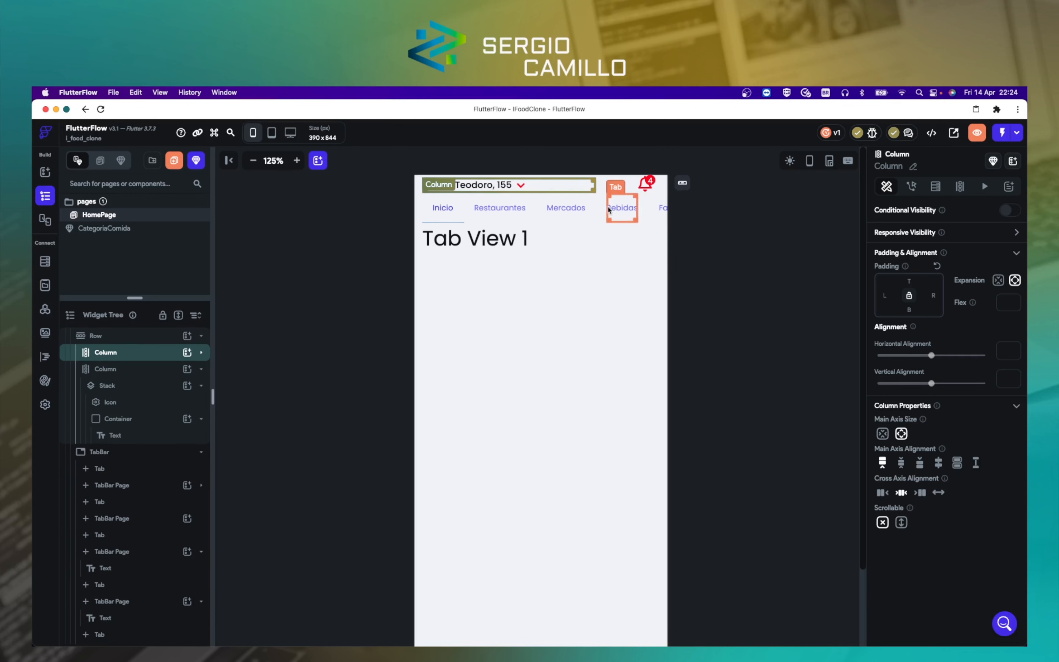
Step: Set the Main Axis Alignment of the inner Row holding the address and arrow to End
left_click(607, 186)
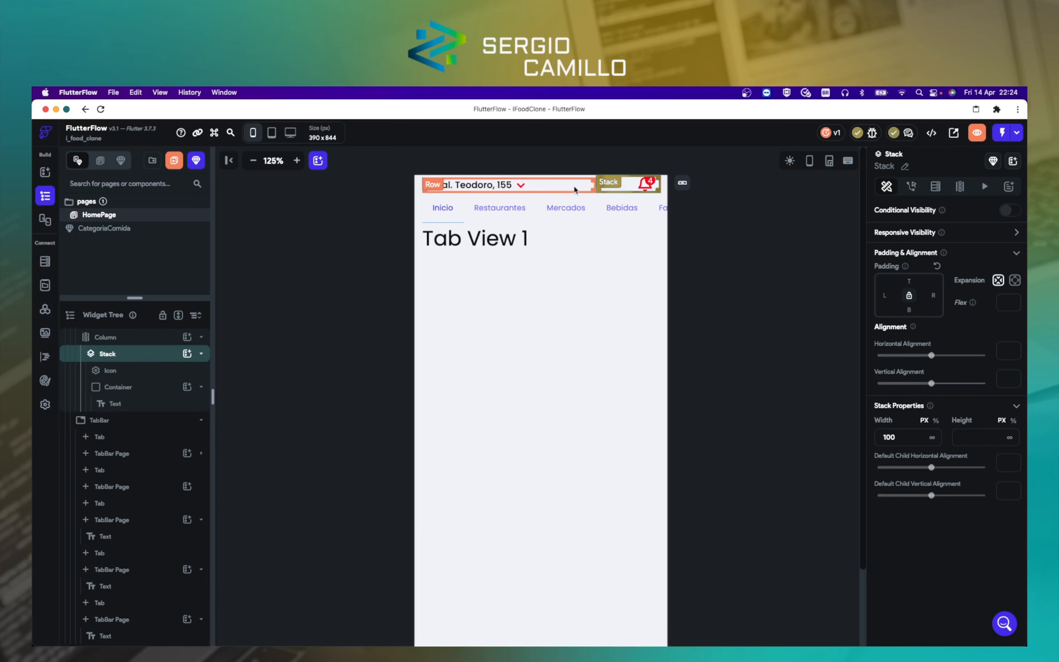
left_click(576, 189)
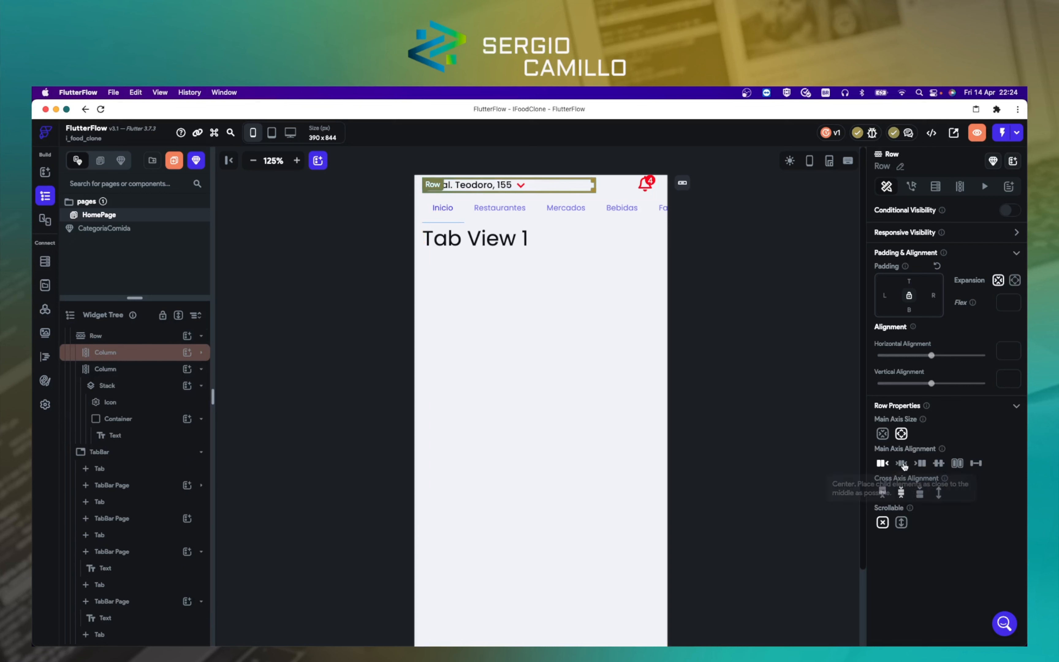
left_click(902, 464)
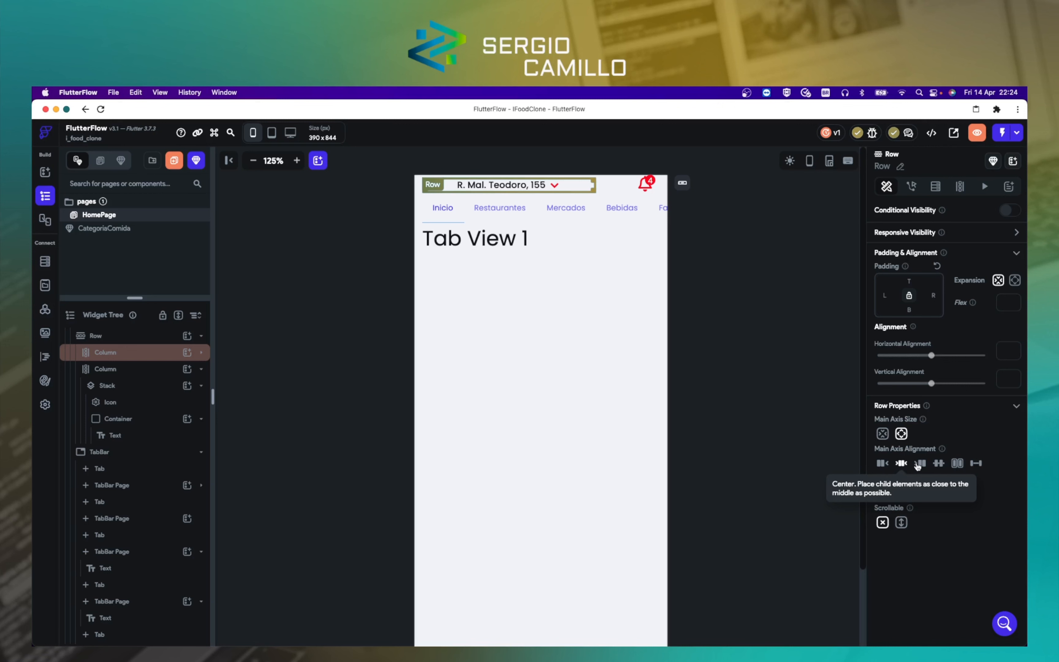
left_click(919, 463)
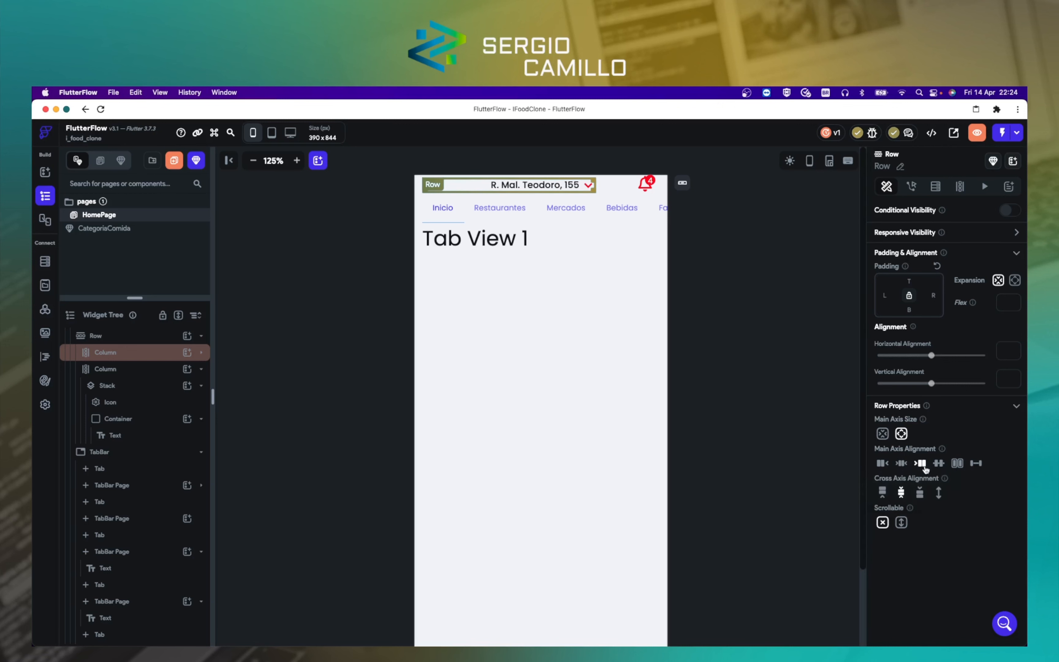
left_click(771, 447)
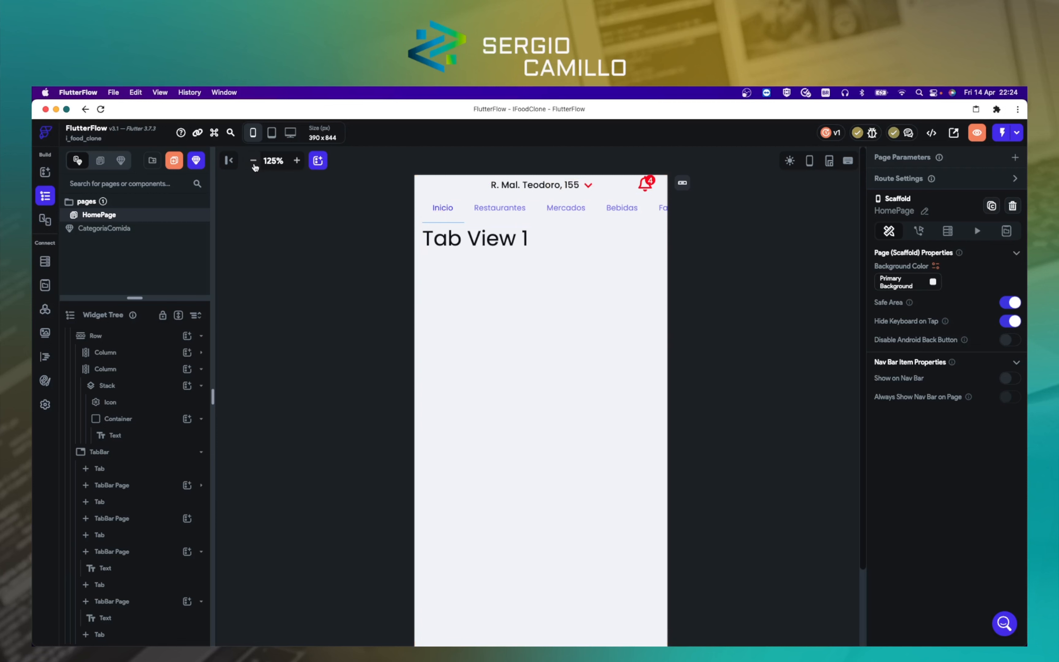
Step: Relaunch the project preview to check the address position in the header, and close the outdated preview tab
left_click(254, 161)
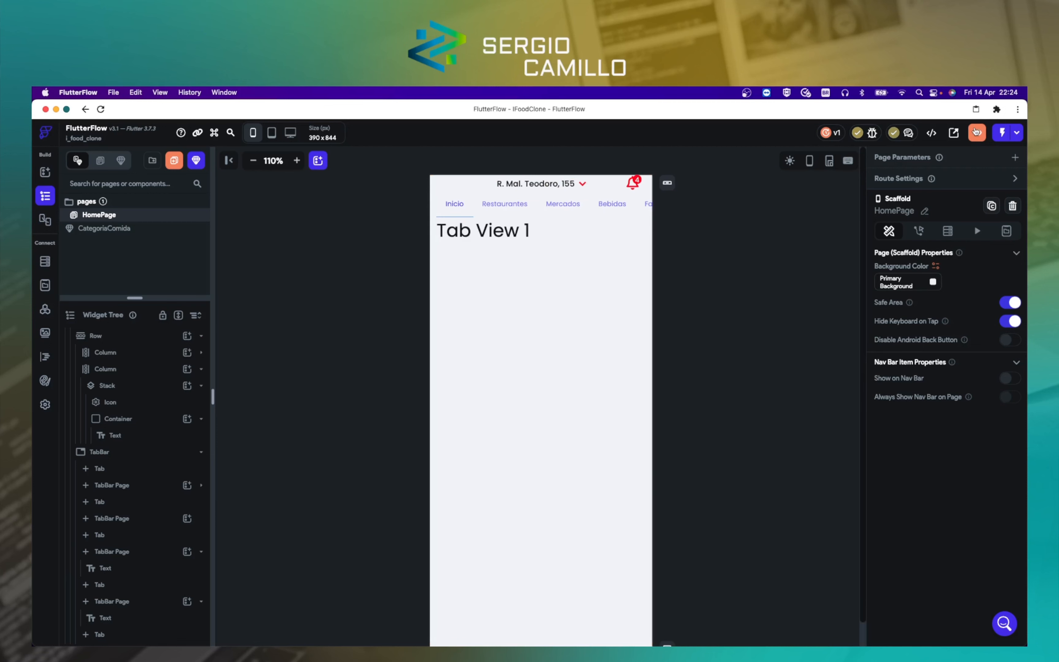
left_click(978, 132)
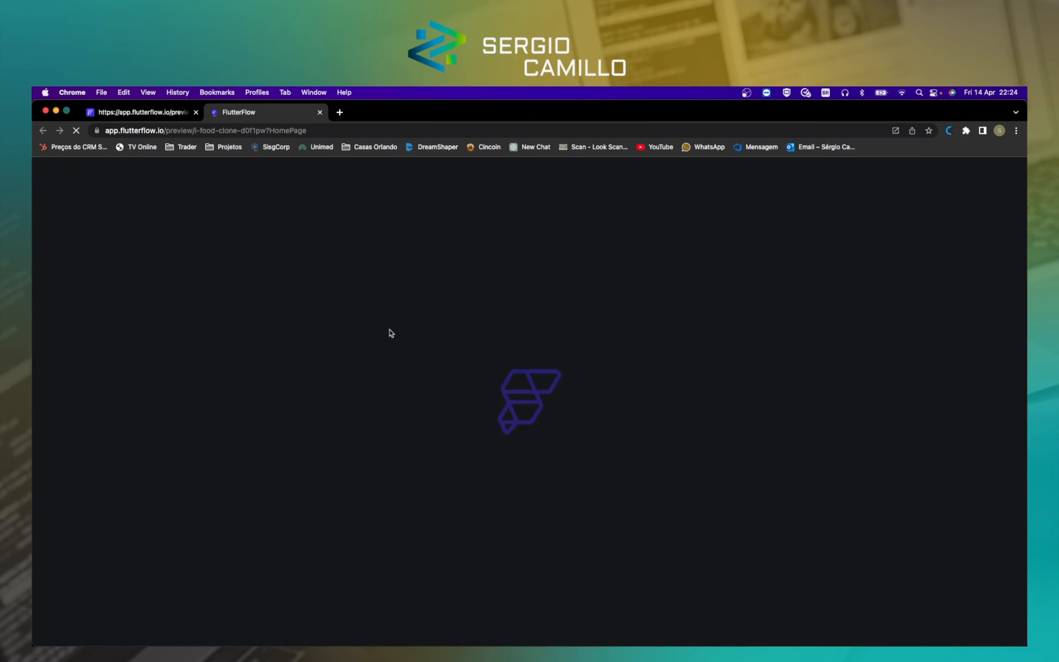
middle_click(136, 111)
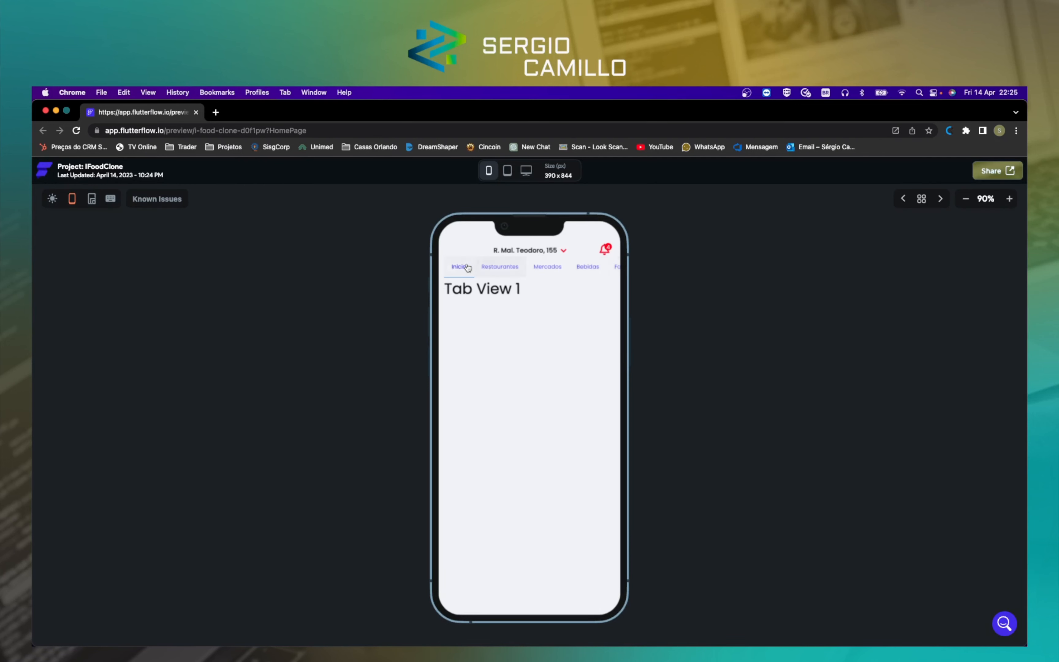
Step: Return to FlutterFlow and inspect the TabBar, its Inicio tab and page content, and the Restaurantes tab
key("super+Tab")
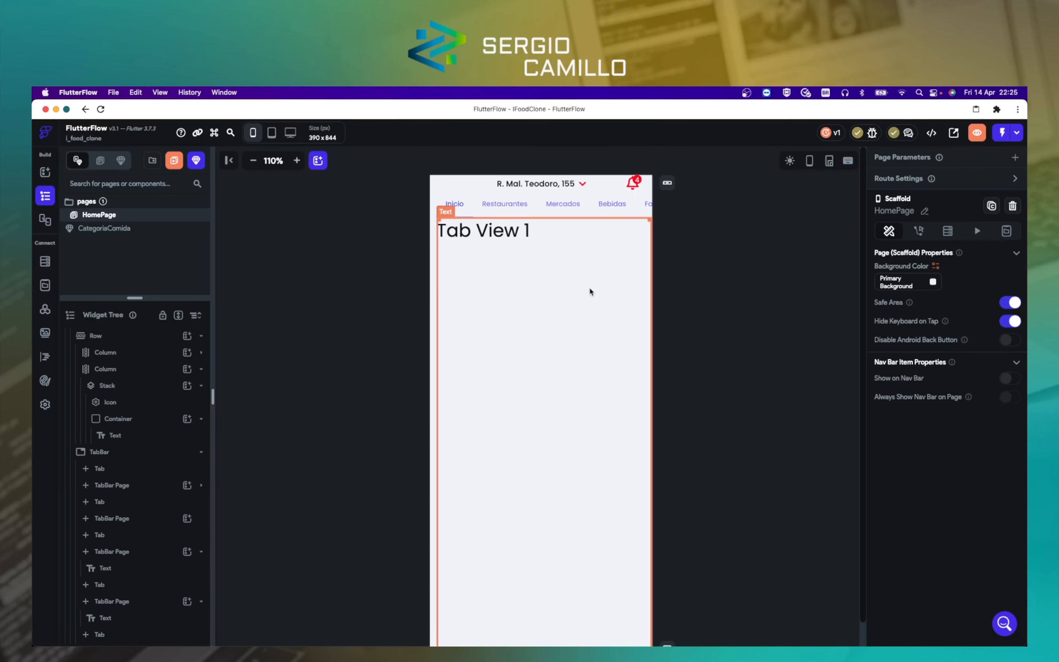
left_click(730, 298)
left_click(450, 193)
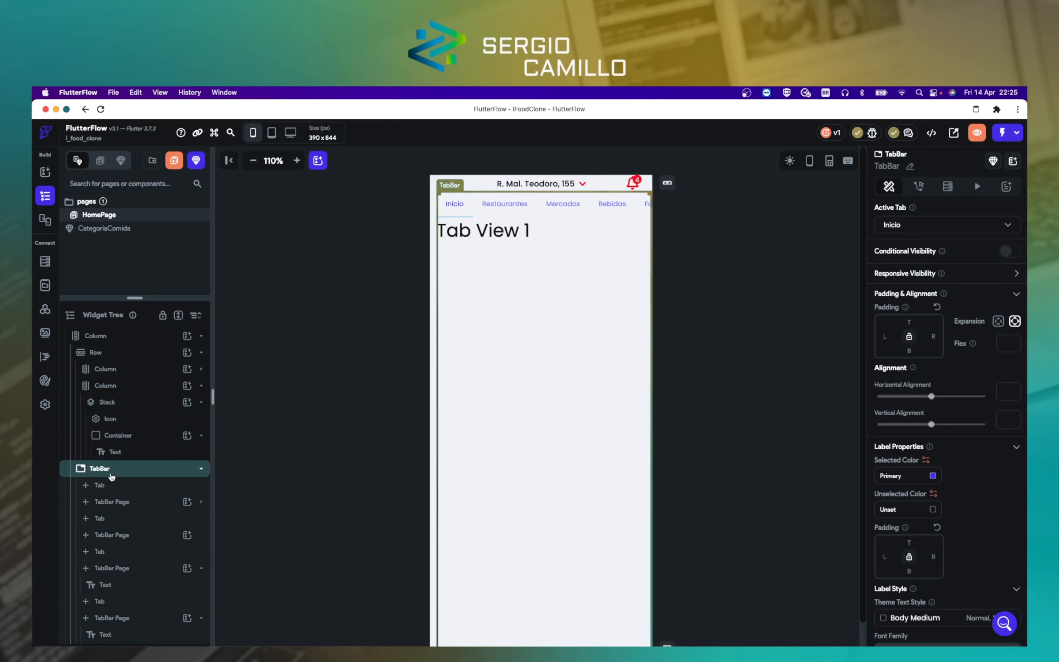
left_click(106, 489)
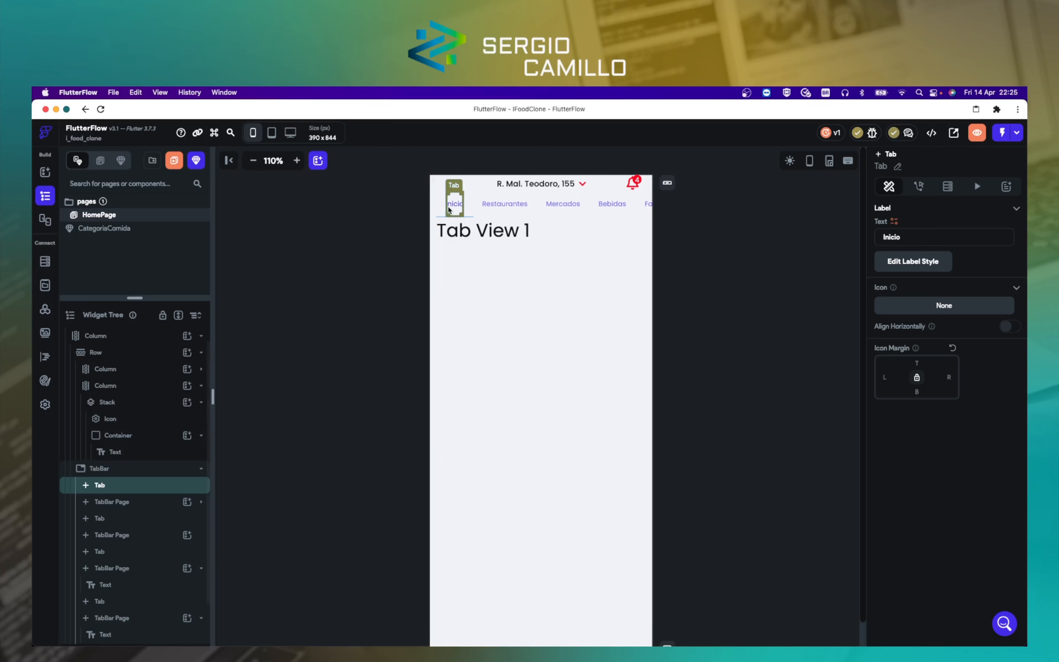
left_click(463, 232)
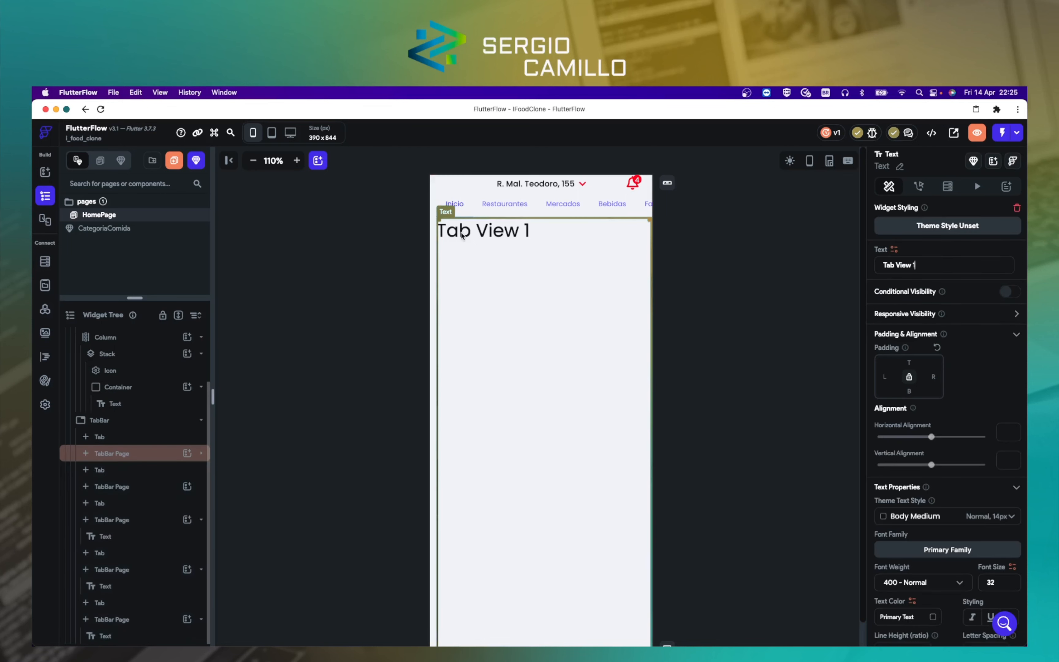
left_click(113, 455)
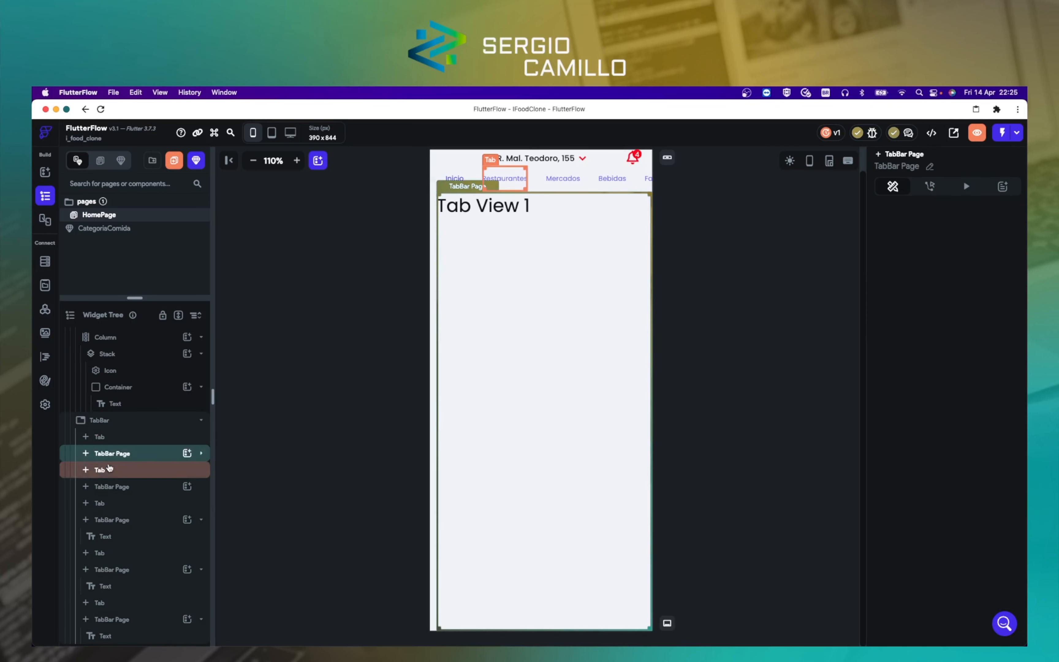
left_click(110, 471)
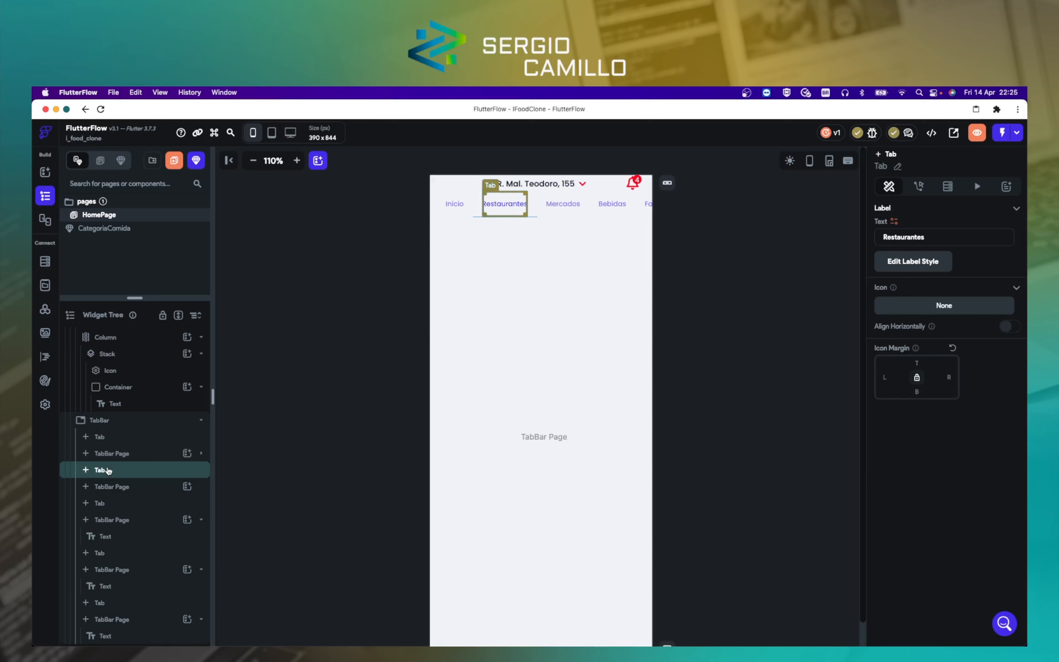
Step: Inspect the Inicio tab's label settings and open its label style on the parent TabBar
left_click(454, 211)
left_click(354, 284)
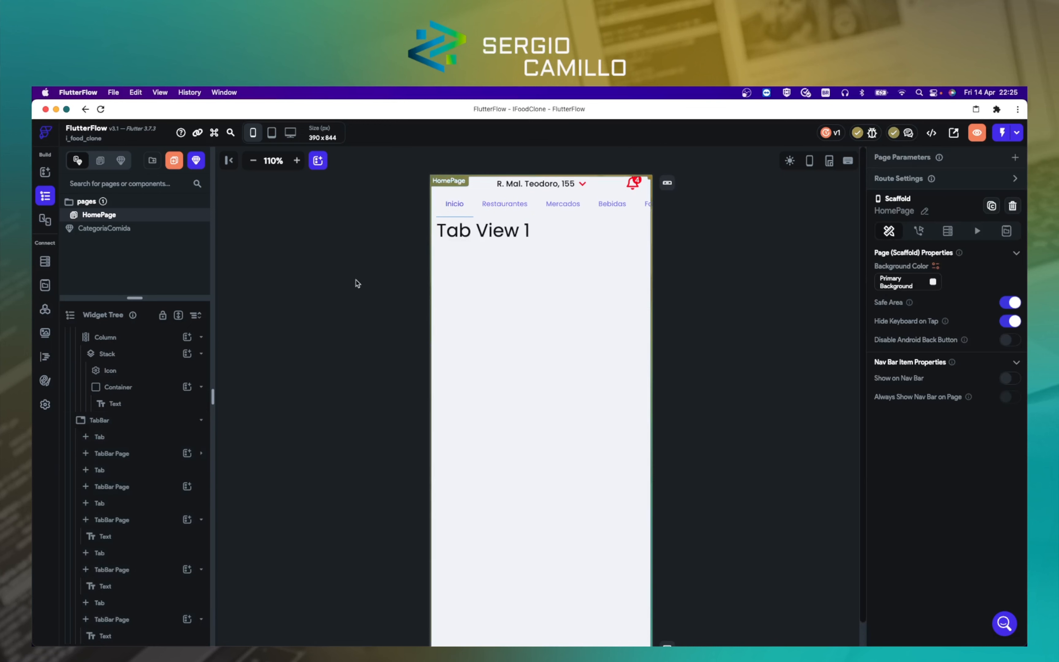
left_click(454, 210)
left_click(252, 258)
left_click(454, 206)
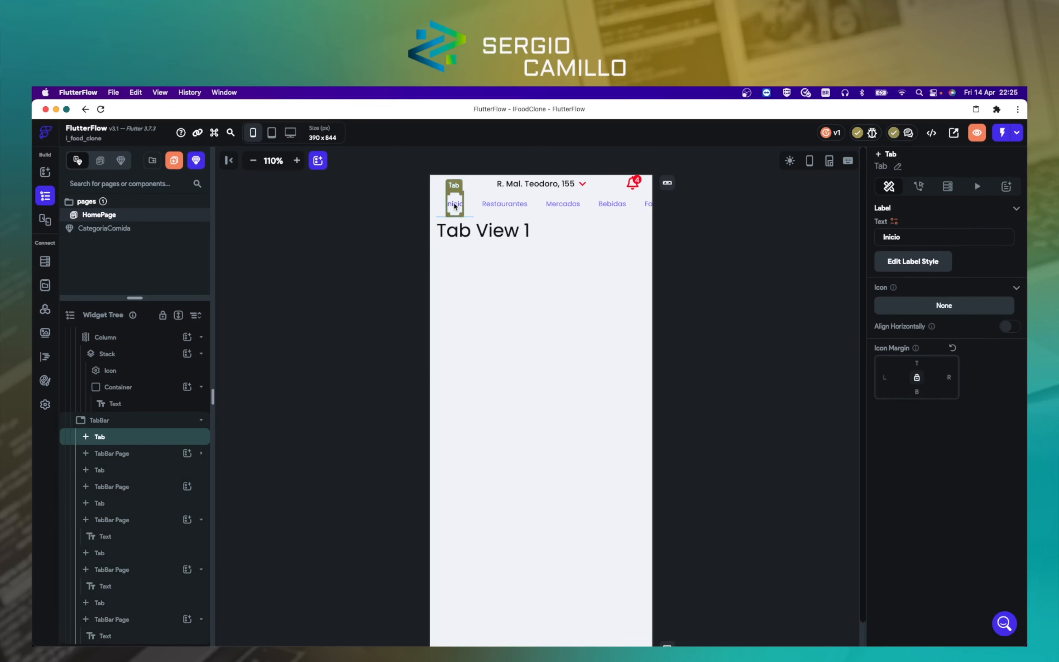
left_click(911, 270)
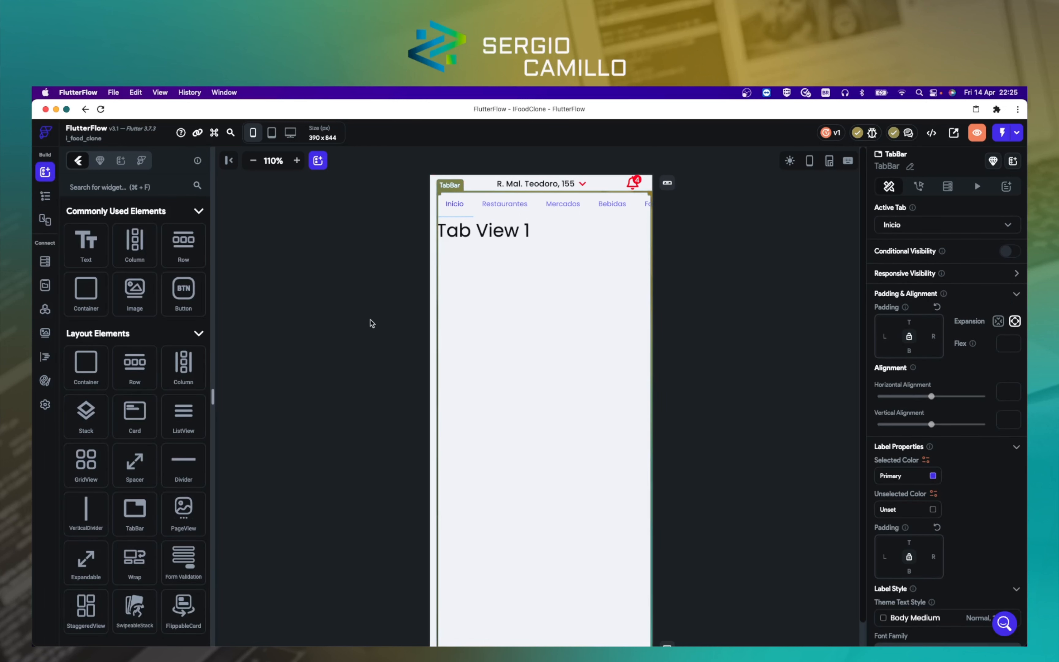
left_click(358, 274)
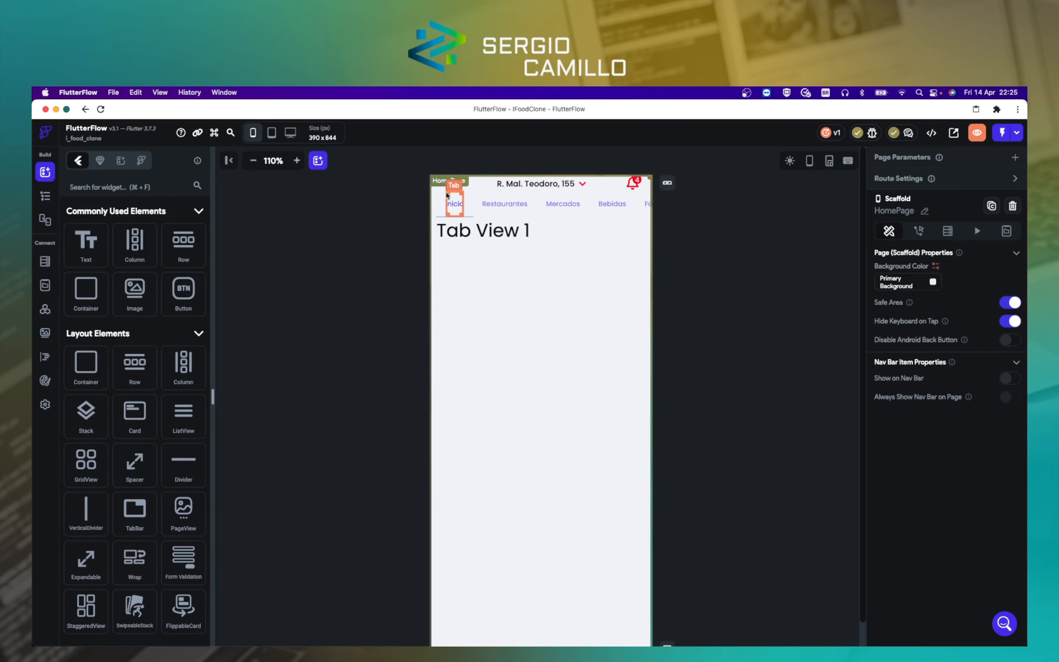
left_click(448, 196)
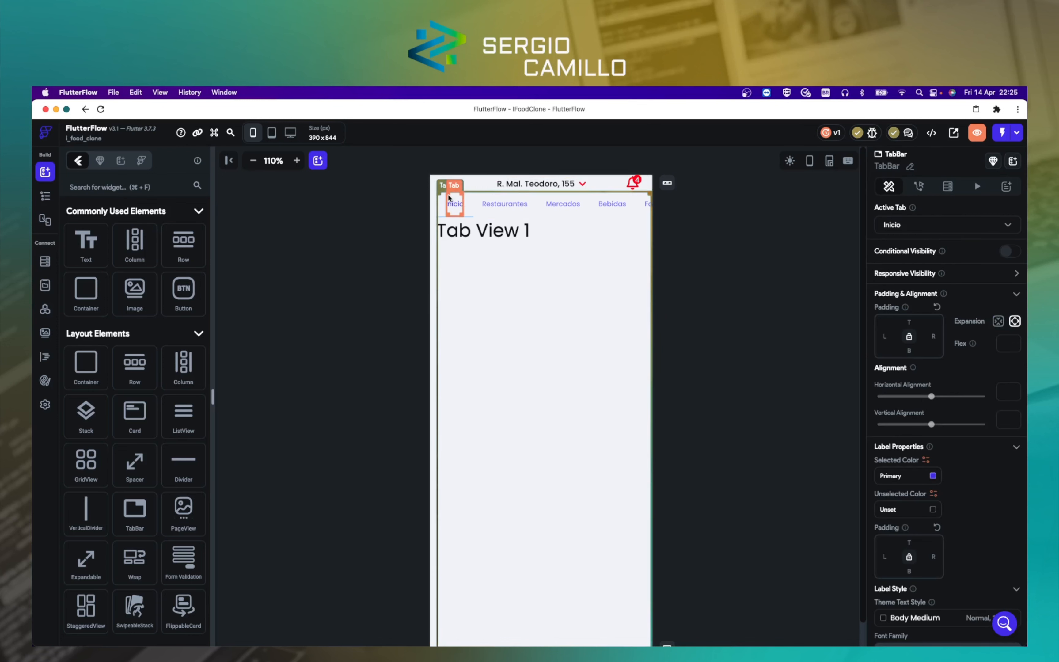
Step: Show the widget tree, collapse the TabBar branch and clear the TabBar selection
left_click(45, 198)
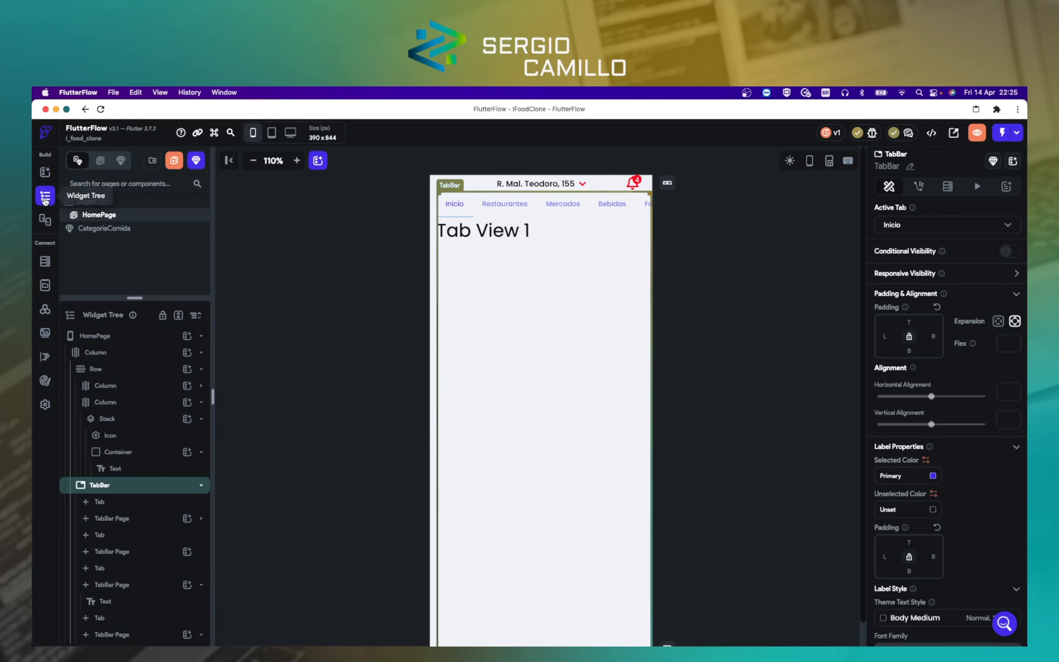
left_click(113, 486)
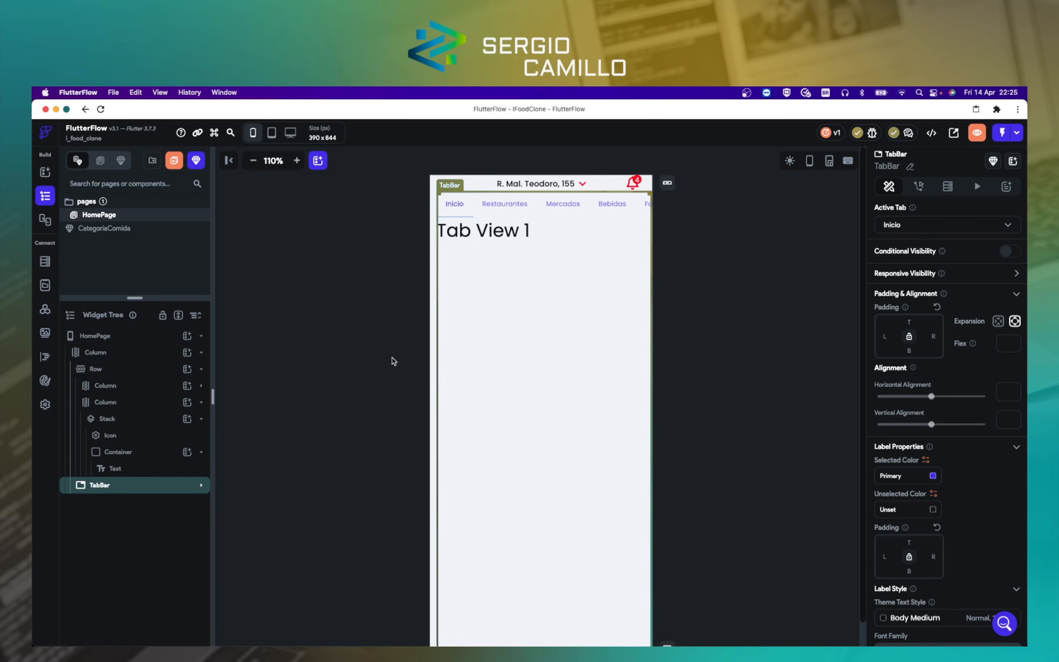
left_click(348, 358)
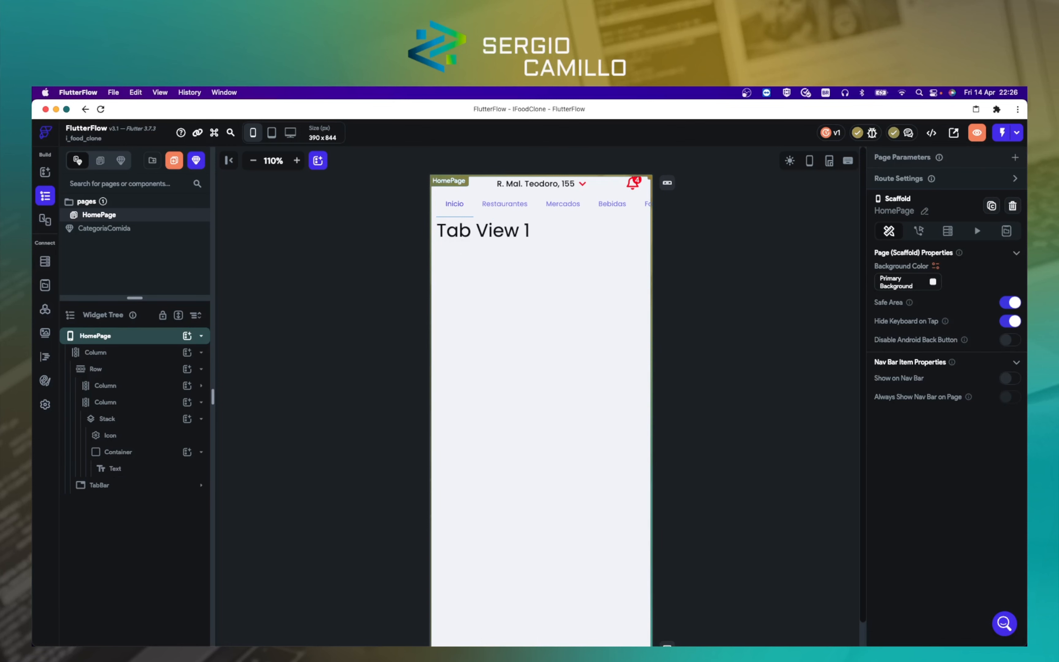
Step: Switch to Chrome and open the Kiwify dashboard at dashboard.kiwify.com.br in a new tab
key("super+Tab")
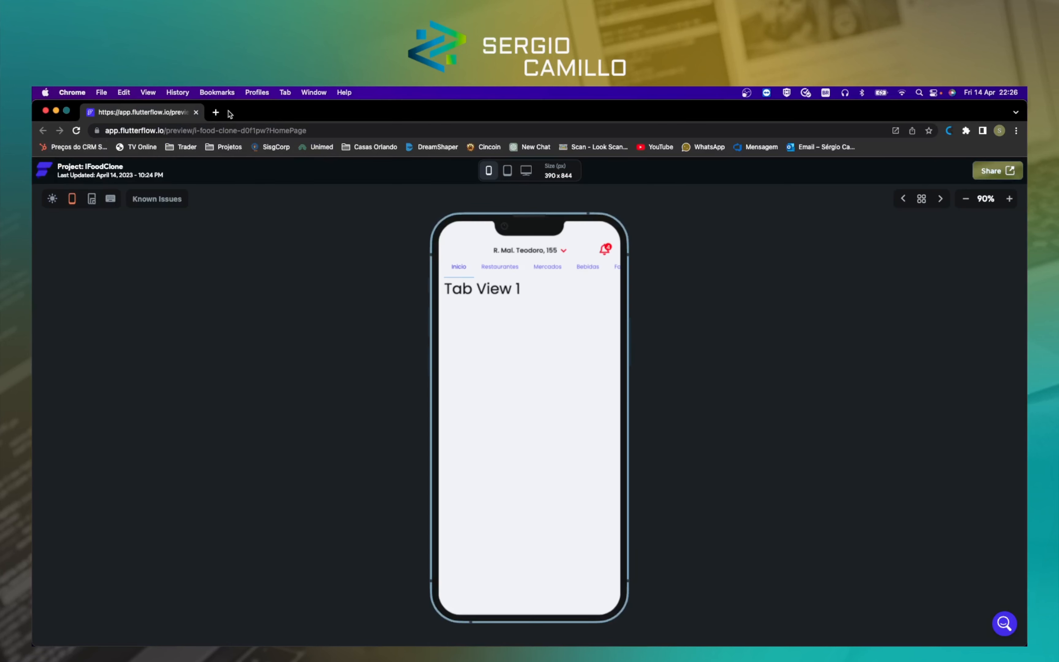
left_click(216, 112)
type("ki")
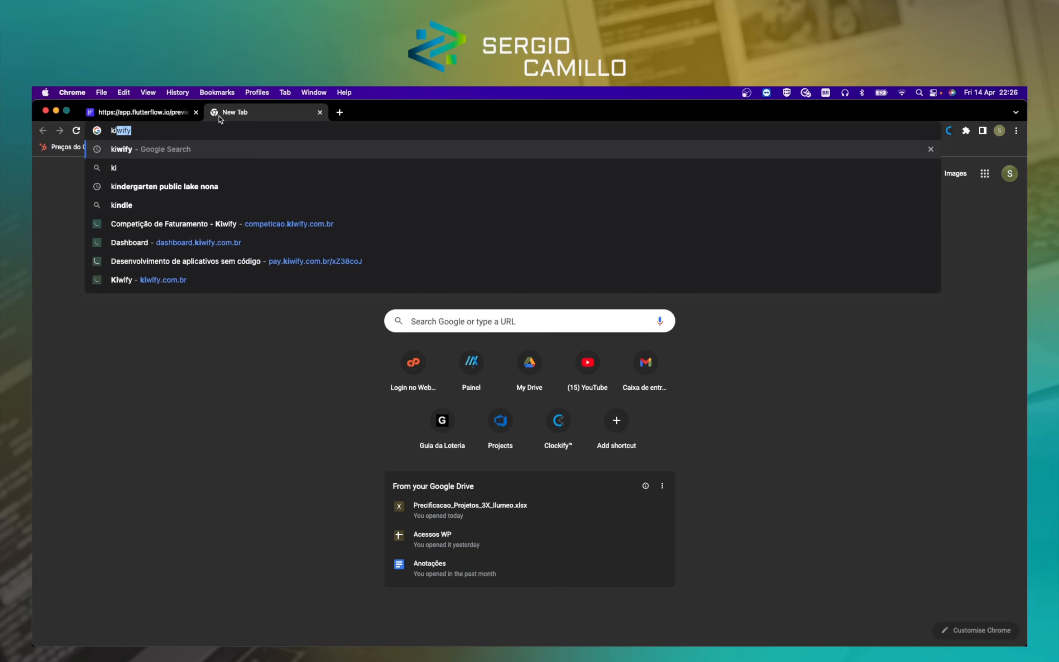
key("Down")
key("Down")
key("Down")
key("Down")
key("Down")
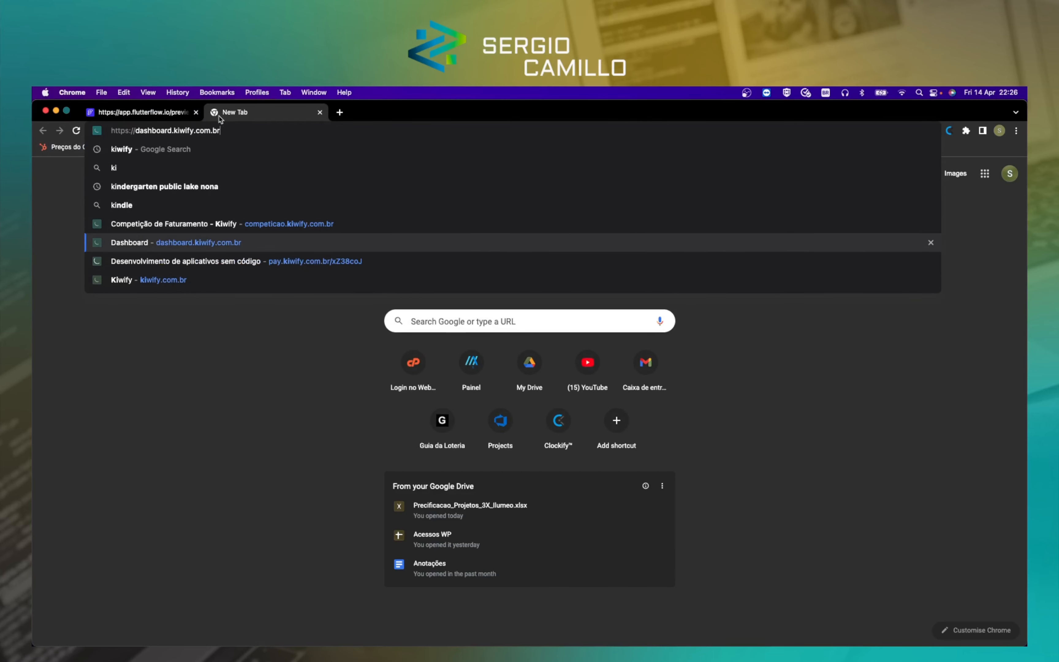
key("Return")
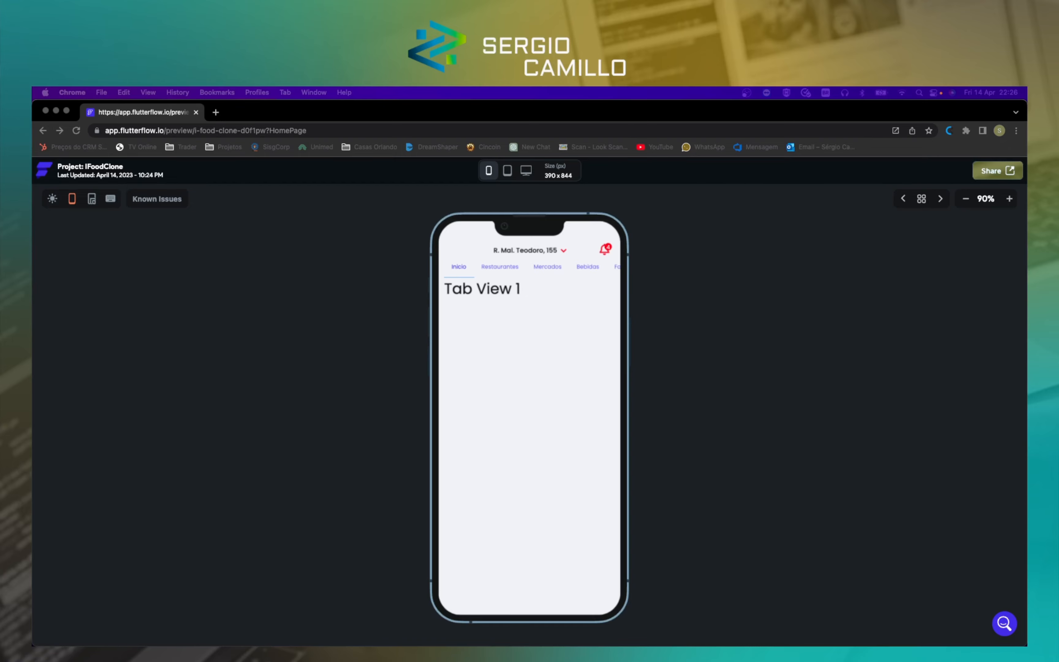
Step: In the Kiwify members area, open the lesson "Clonando Tela Inicial aplicativo delivery - Parte 2/4 - AVISO IMPORTANTE" for editing and find its styling notes
left_click_drag(34, 175, 461, 161)
double_click(461, 161)
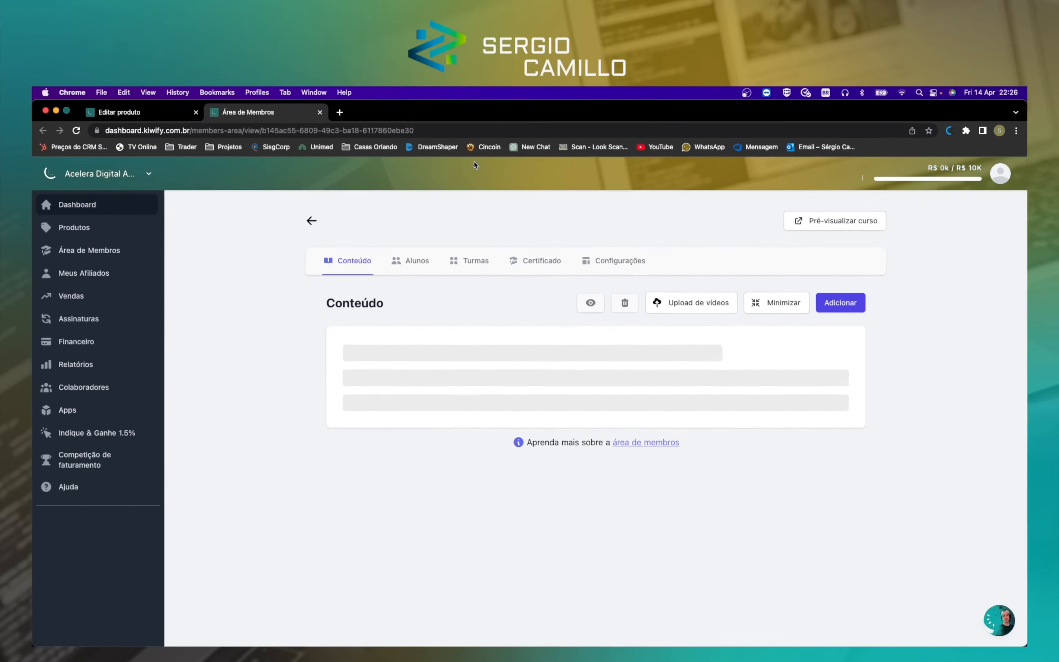
scroll(314, 457, "down", 5)
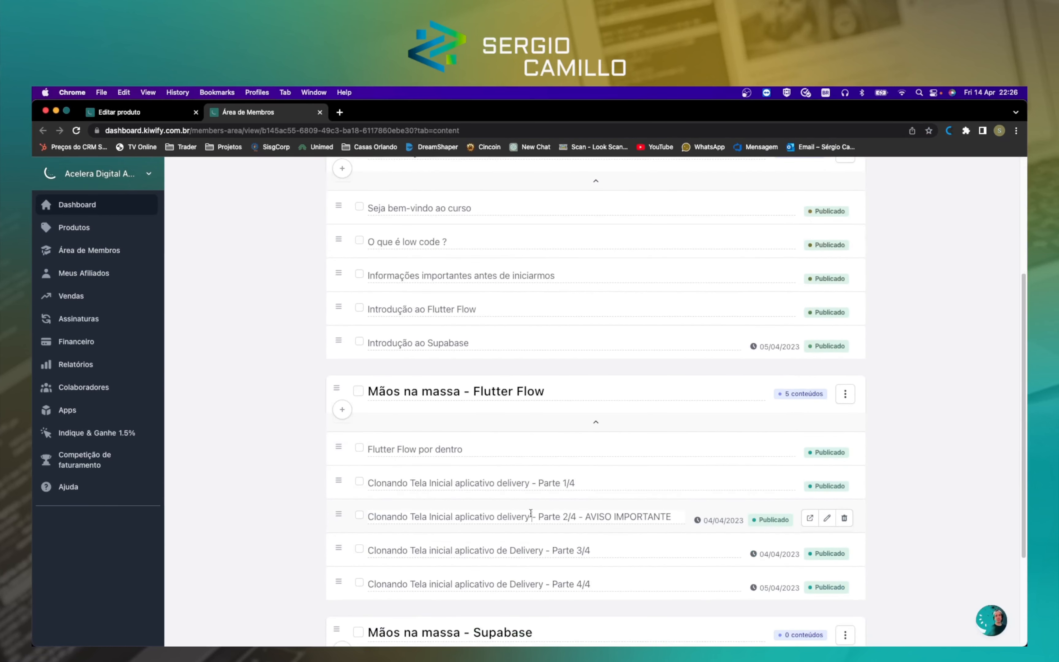
left_click(827, 518)
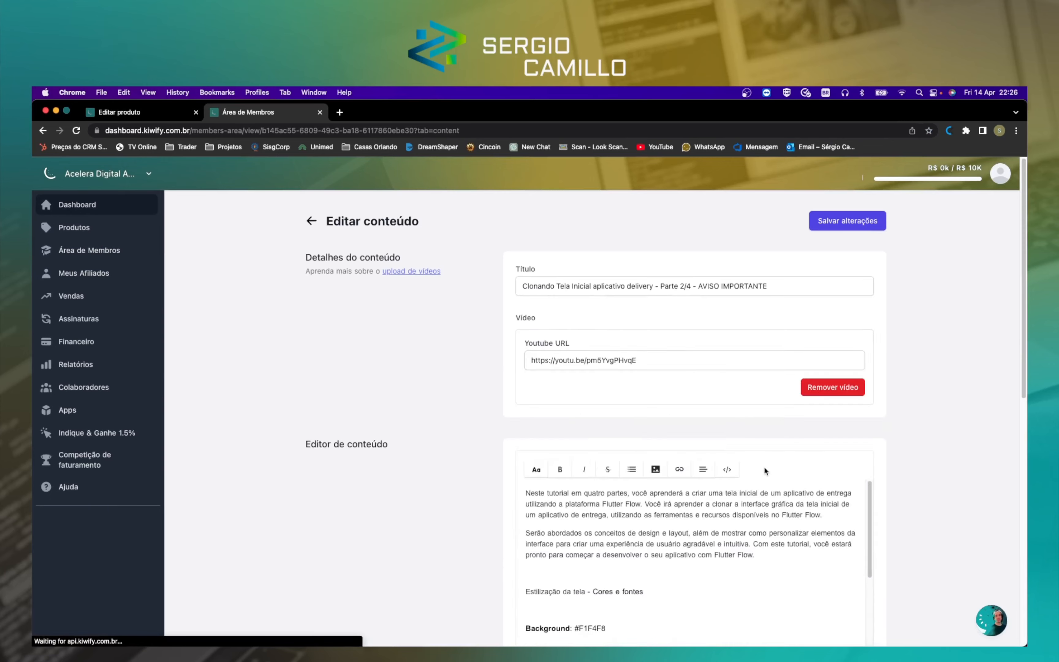
scroll(763, 466, "down", 5)
scroll(615, 424, "down", 6)
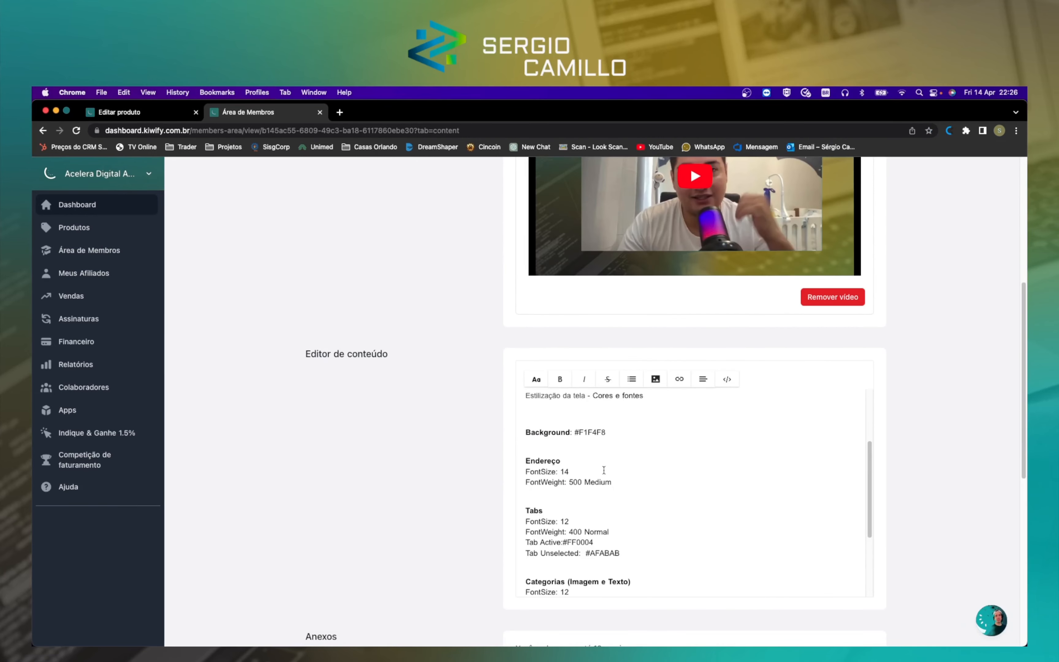
Step: Read the lesson's color and font specifications for the background, Endereço and Tabs sections, including the active and unselected tab colors
scroll(605, 470, "up", 2)
scroll(640, 481, "down", 2)
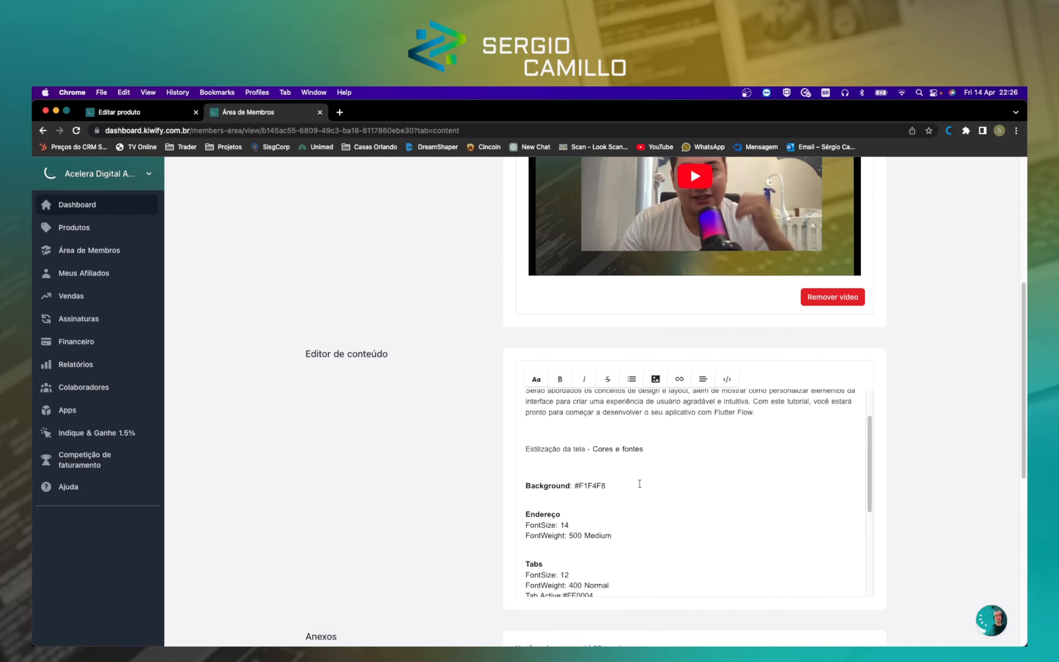
left_click(600, 470)
left_click_drag(613, 469, 520, 509)
left_click(632, 472)
left_click(625, 491)
left_click(591, 508)
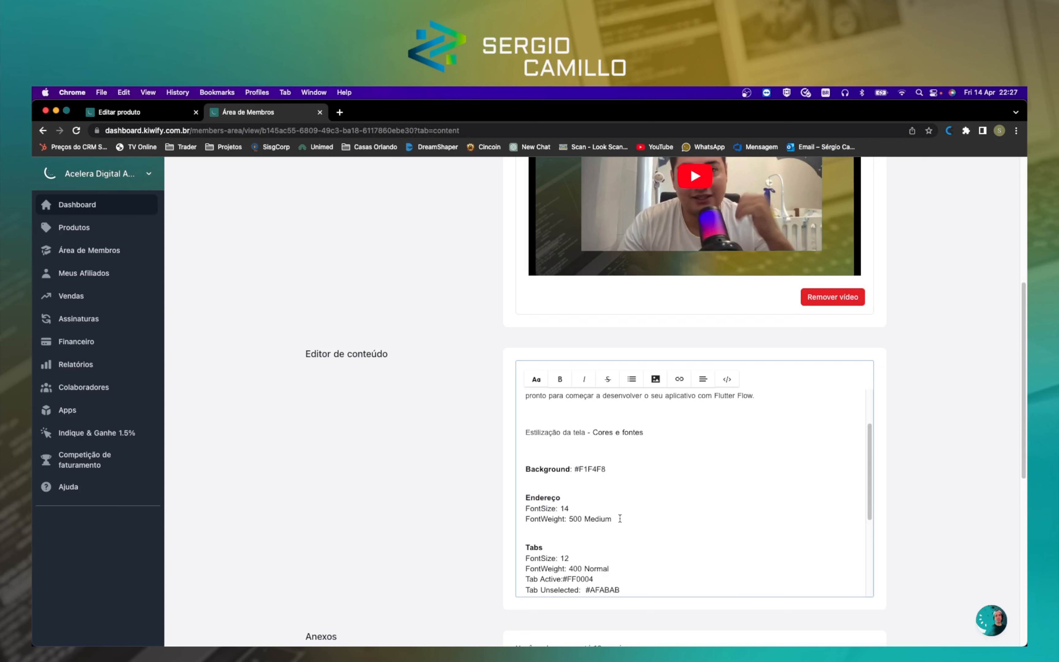
left_click_drag(621, 518, 565, 519)
scroll(638, 504, "down", 5)
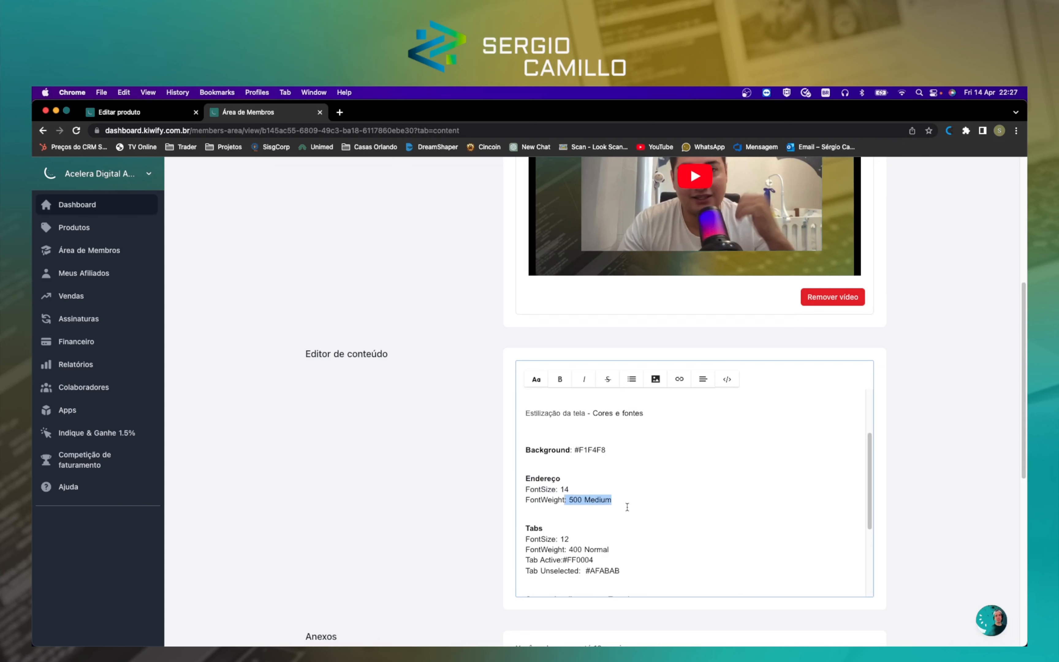
scroll(586, 468, "up", 3)
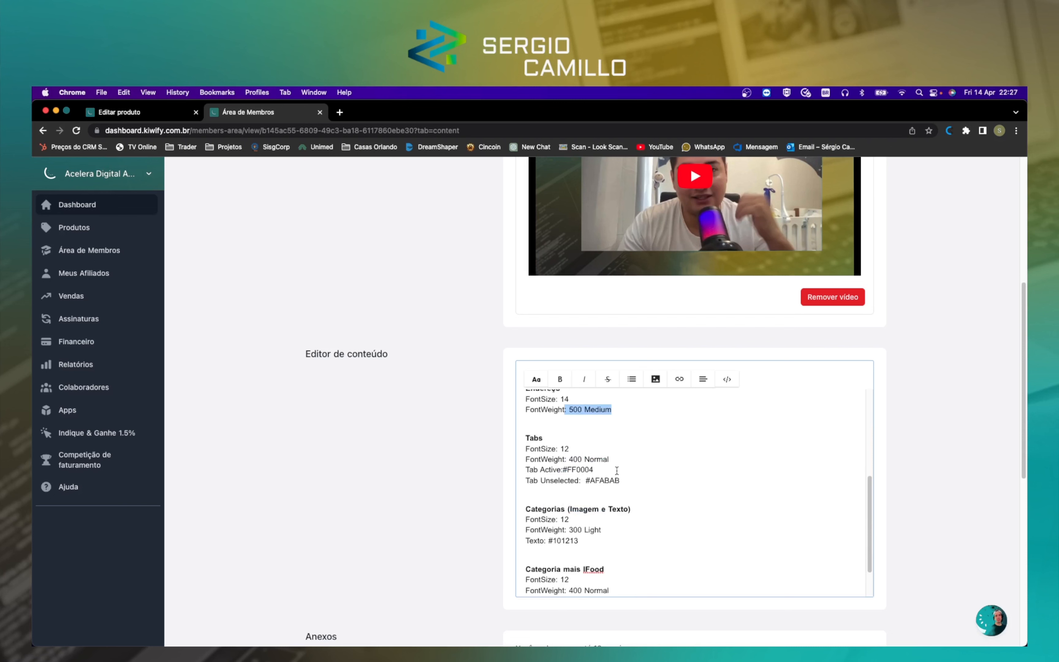
left_click(660, 458)
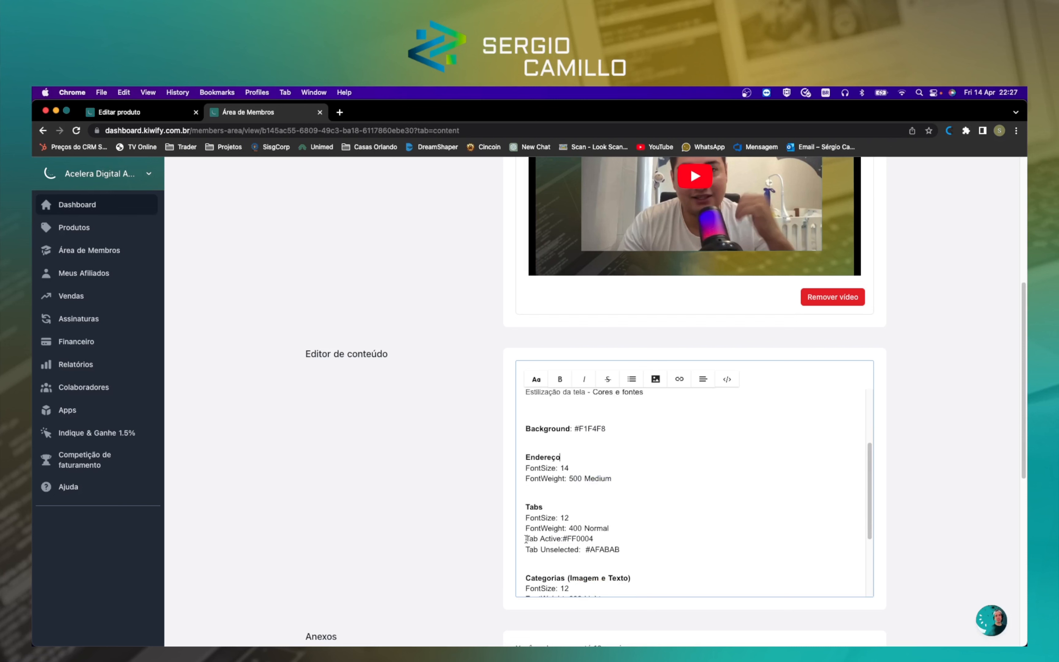
left_click_drag(526, 539, 564, 542)
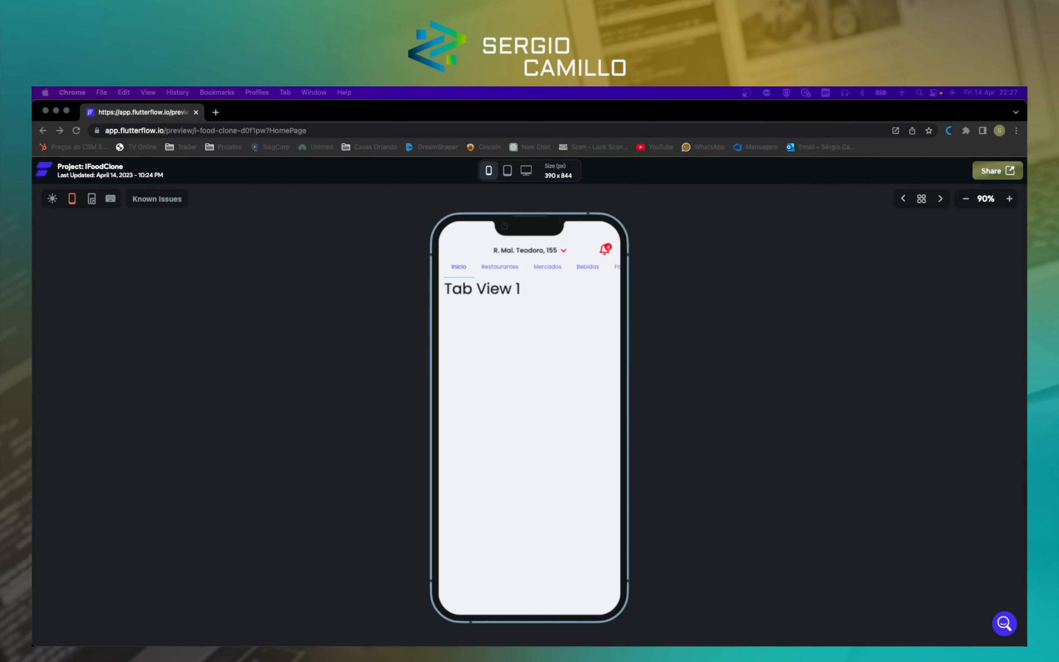
Step: Switch to FlutterFlow with the HomePage open in the editor
left_click(653, 304)
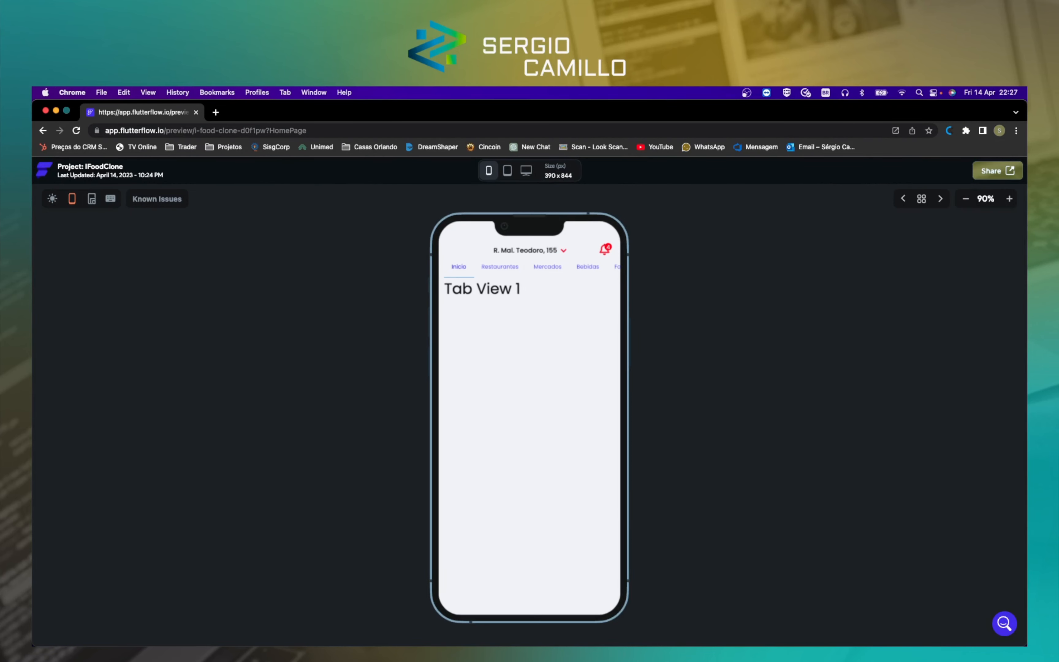
key("super+Tab")
left_click(700, 454)
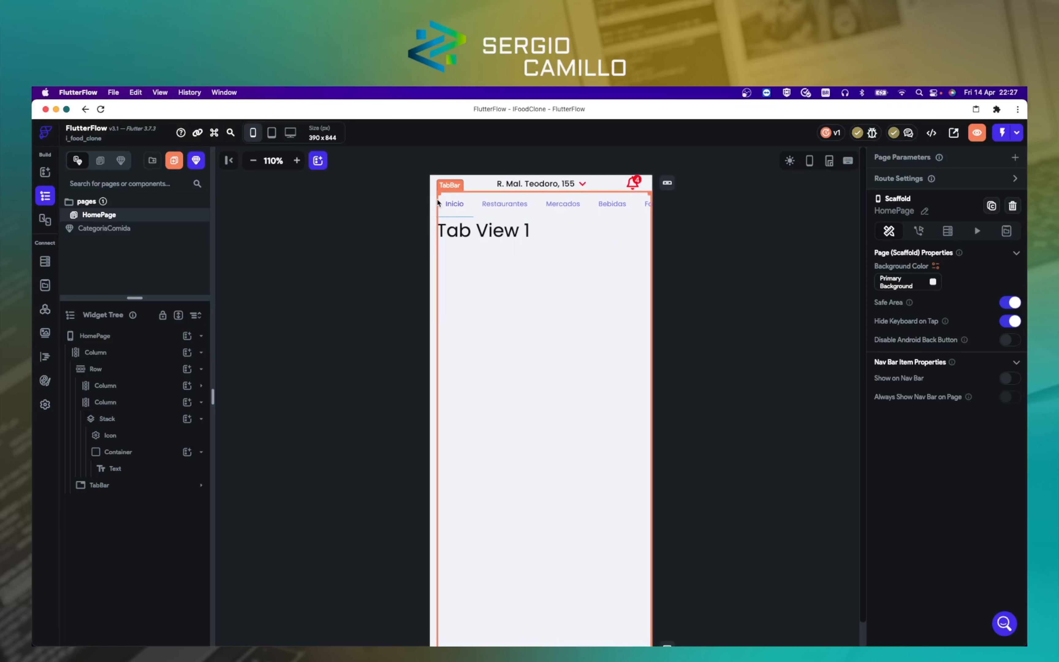
Step: Set the TabBar's selected label color to #FF0004
left_click(439, 203)
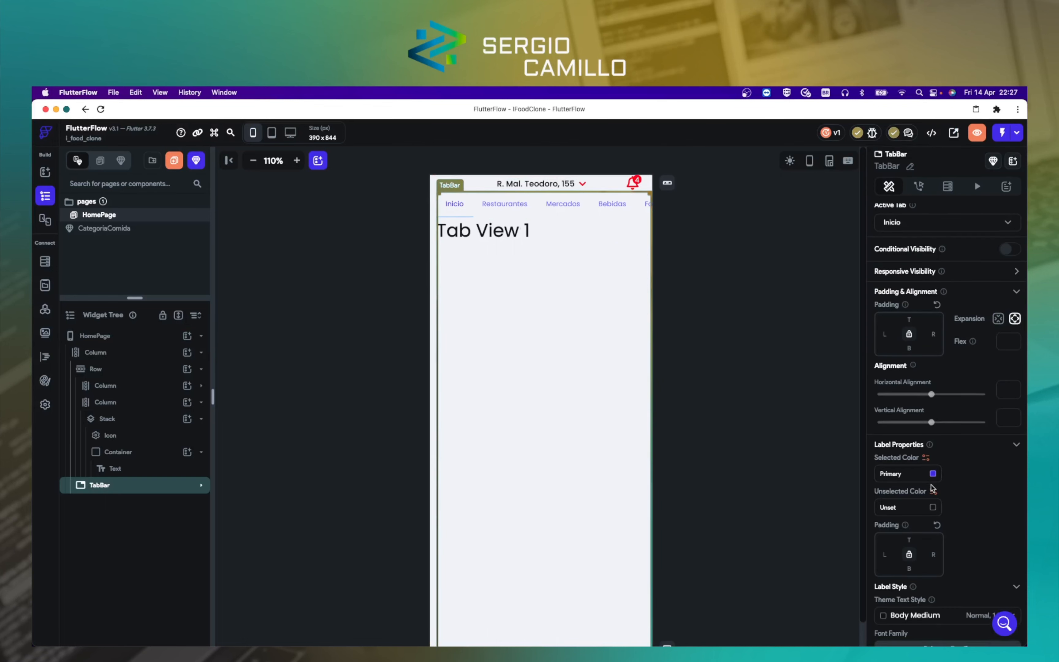
scroll(946, 485, "down", 1)
scroll(946, 484, "down", 4)
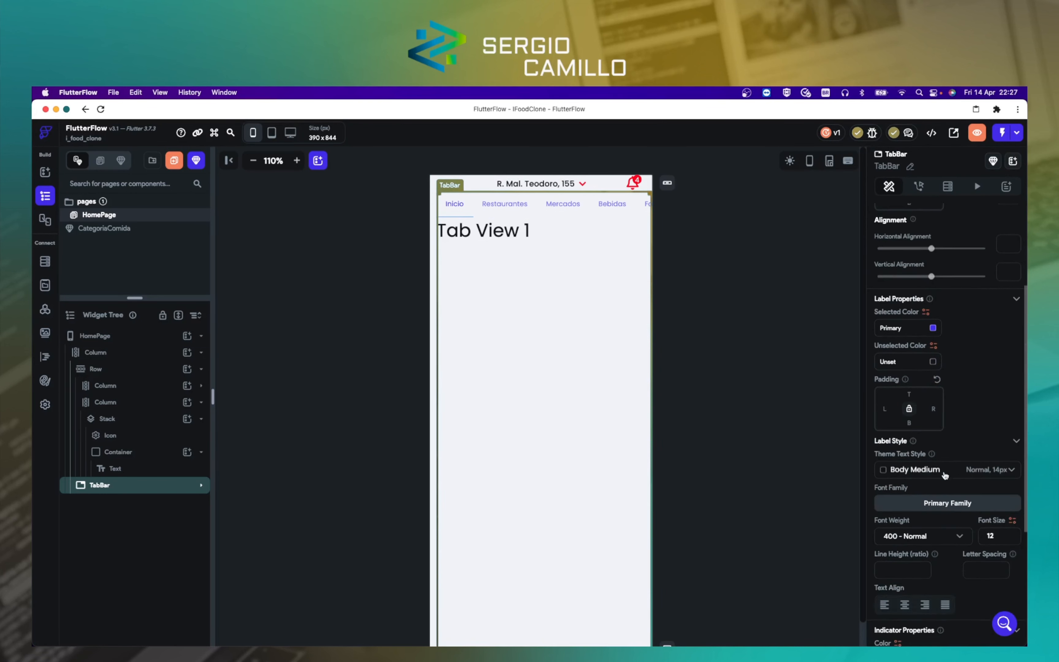
scroll(945, 475, "down", 6)
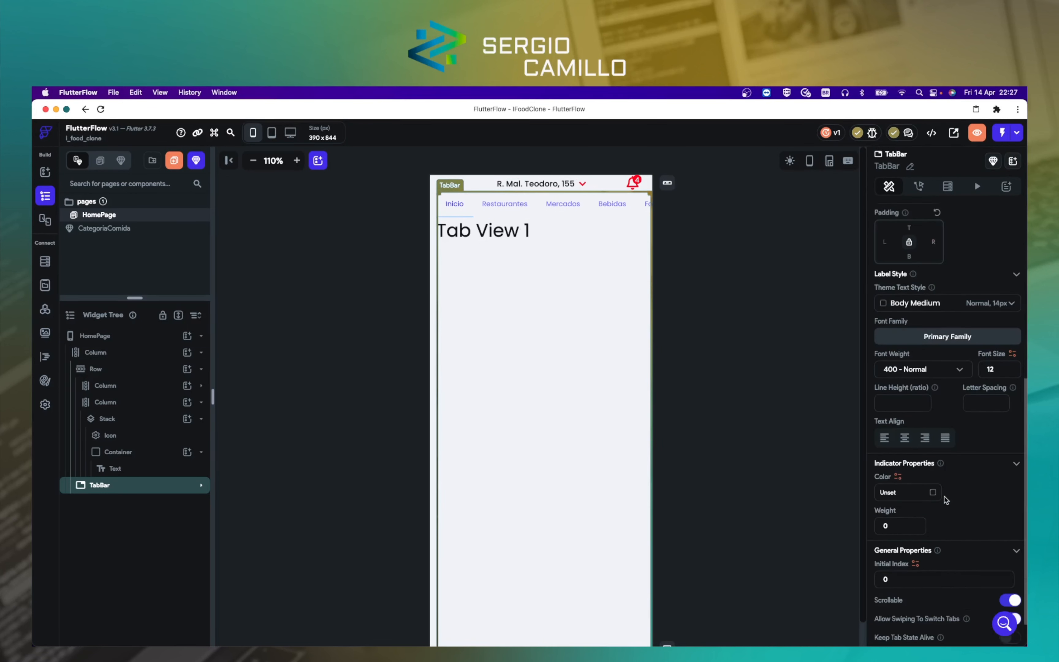
scroll(945, 499, "up", 4)
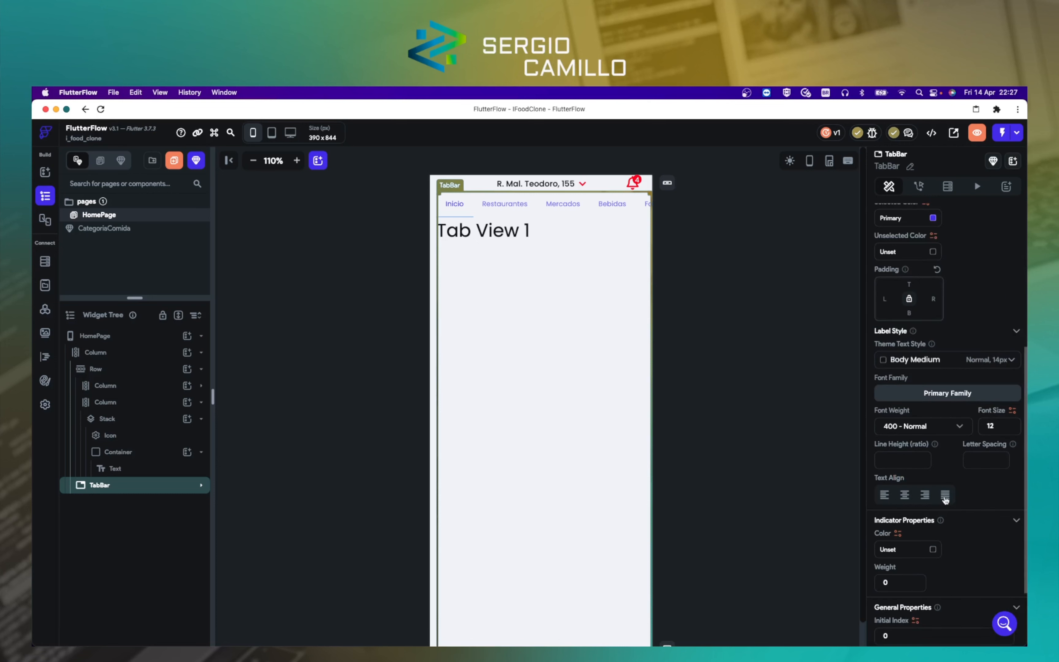
scroll(946, 499, "up", 3)
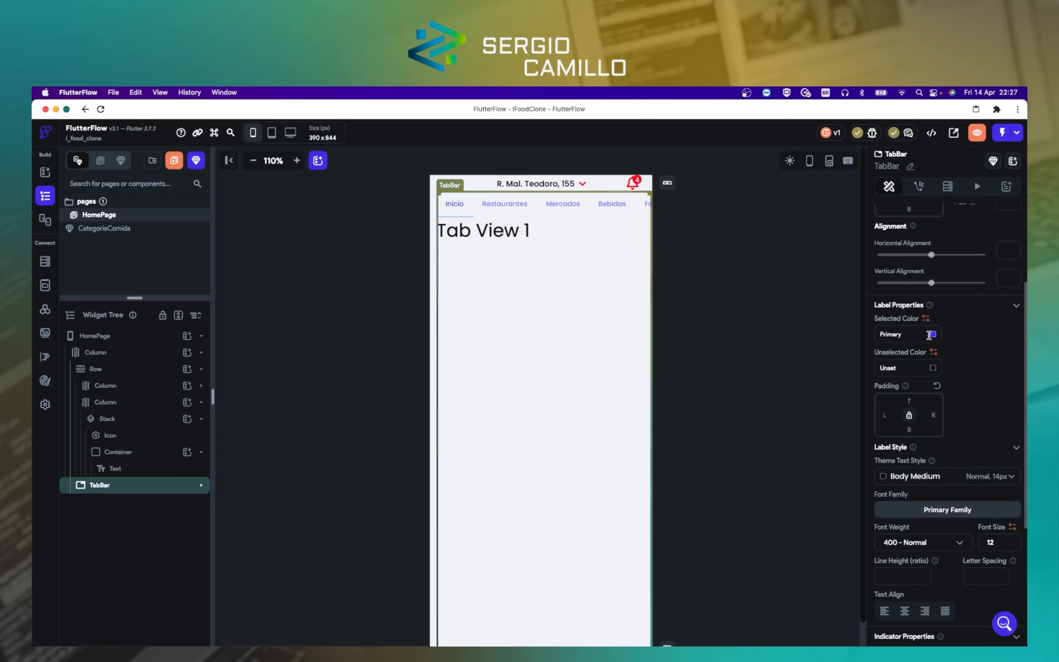
left_click(933, 335)
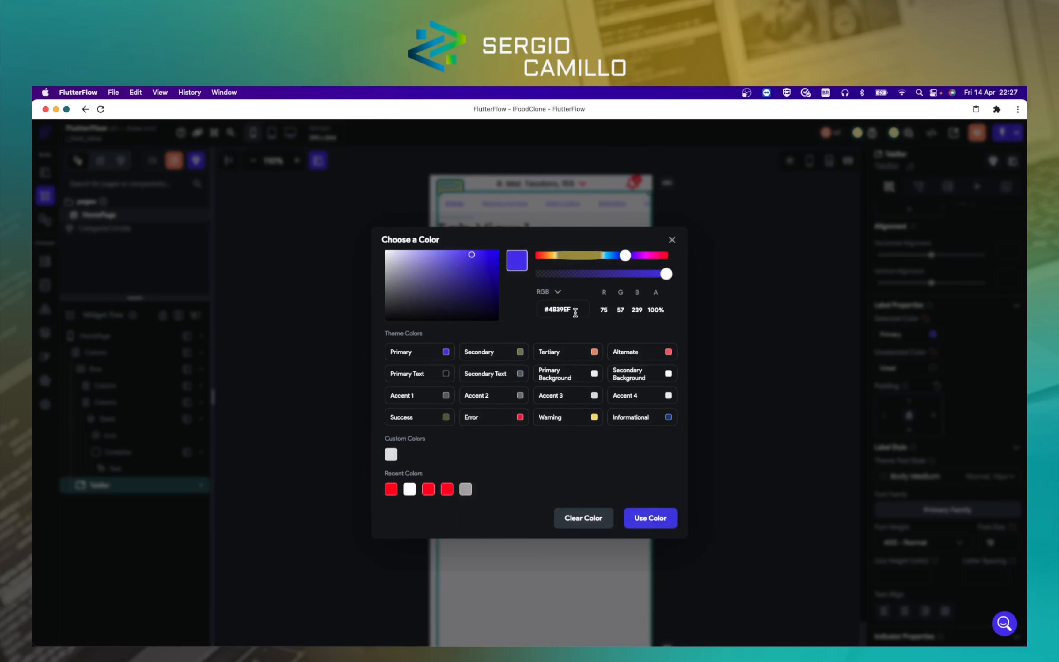
double_click(552, 311)
type("ff0004")
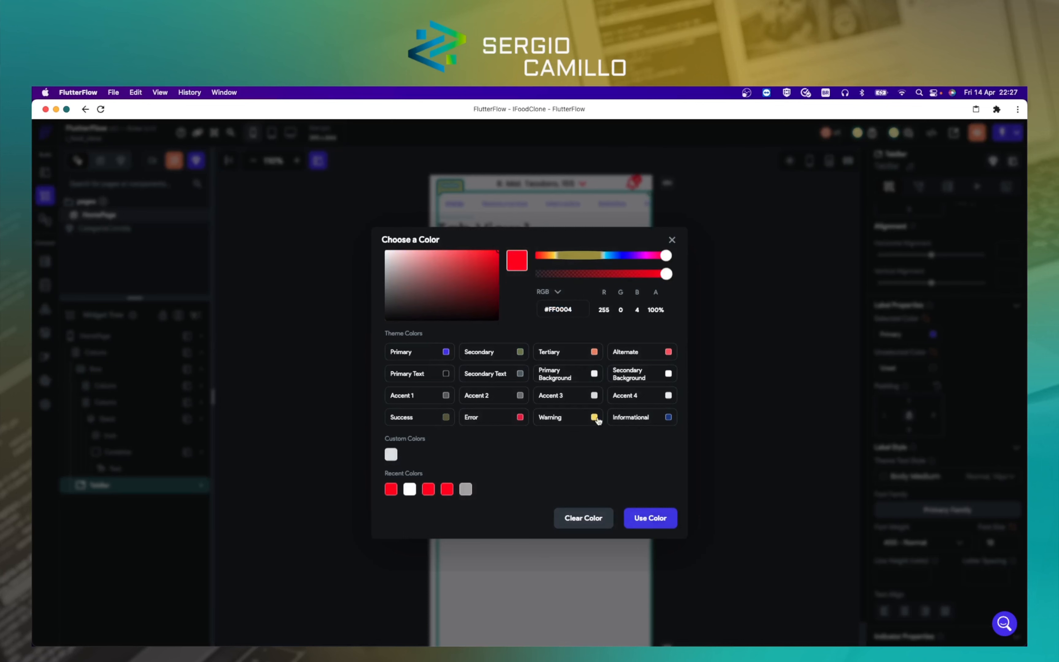
left_click(652, 519)
left_click(743, 421)
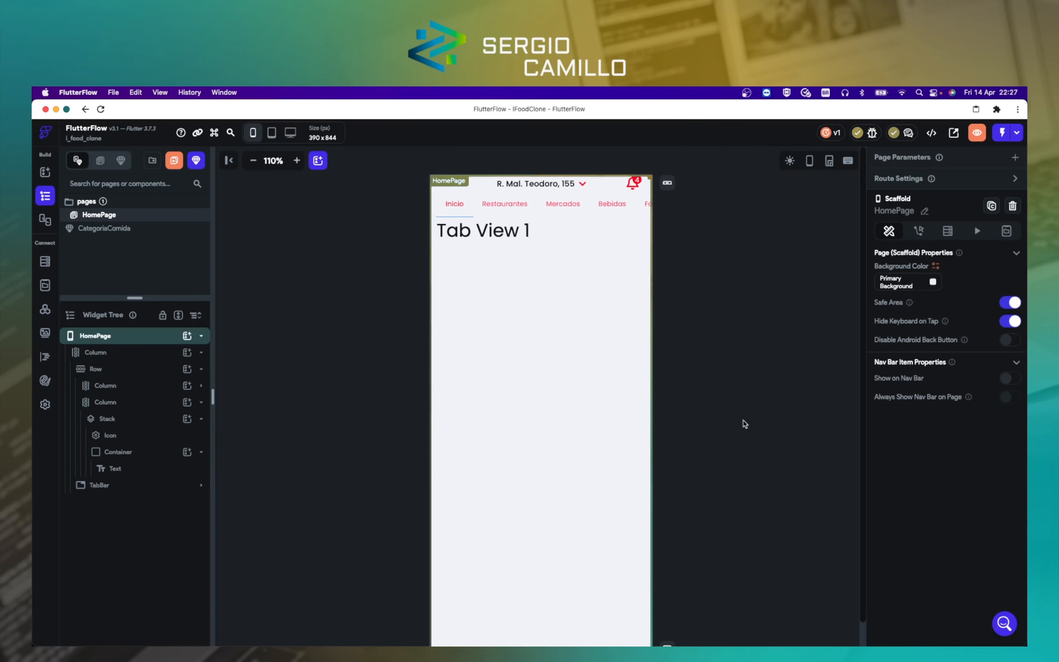
Step: Open the label style from the Início tab and set the TabBar's unselected label color to #AFABAB
left_click(459, 205)
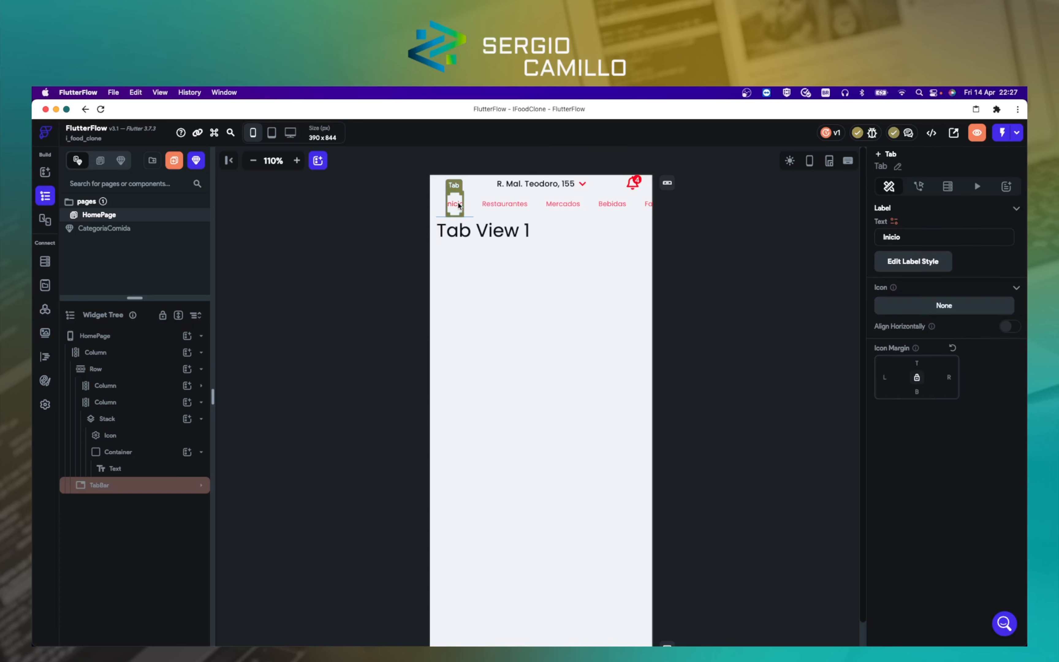
left_click(934, 262)
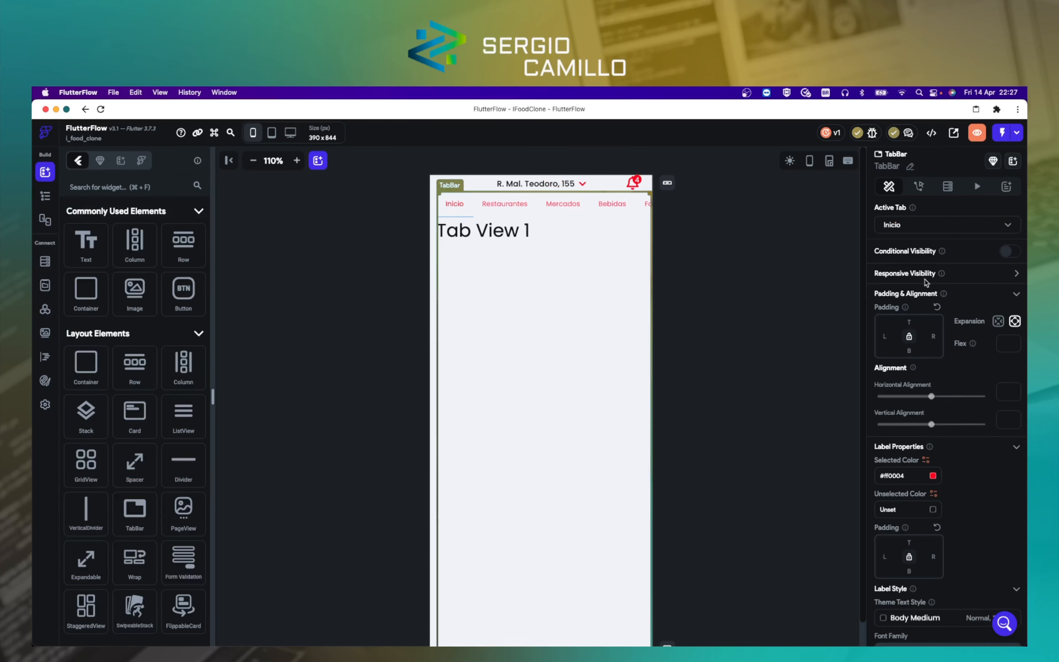
left_click(933, 510)
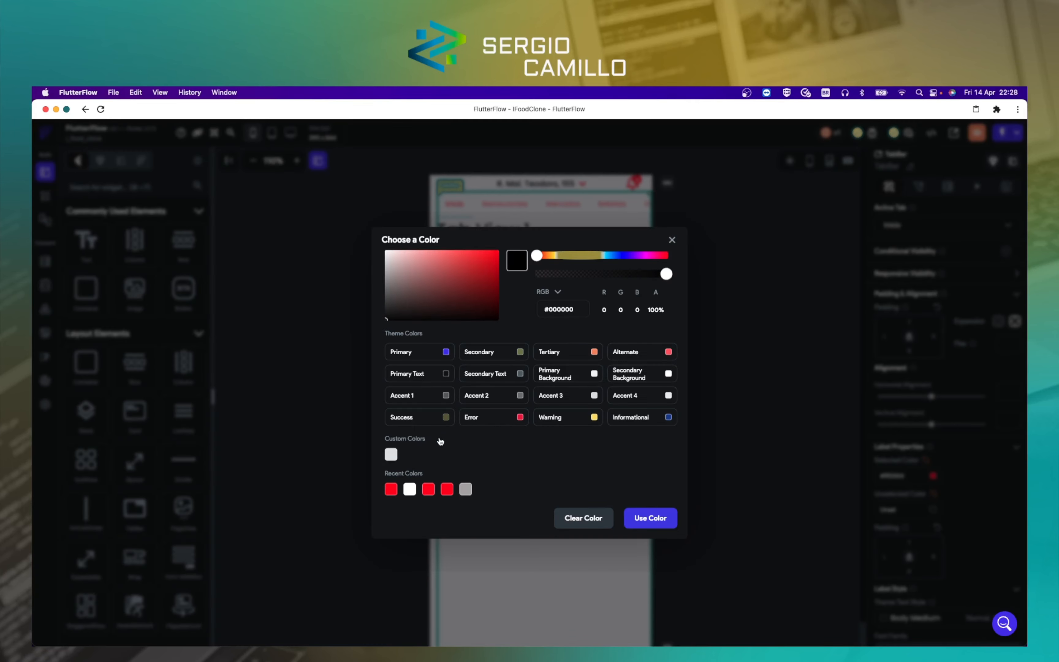
double_click(565, 311)
type("AFABAB")
left_click(645, 516)
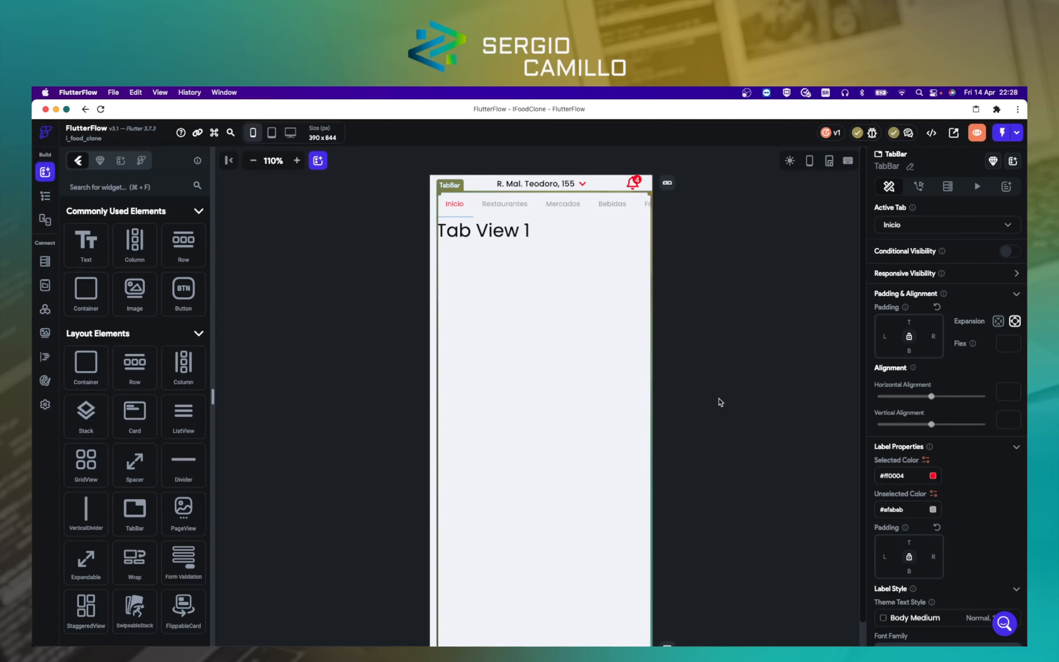
left_click(720, 401)
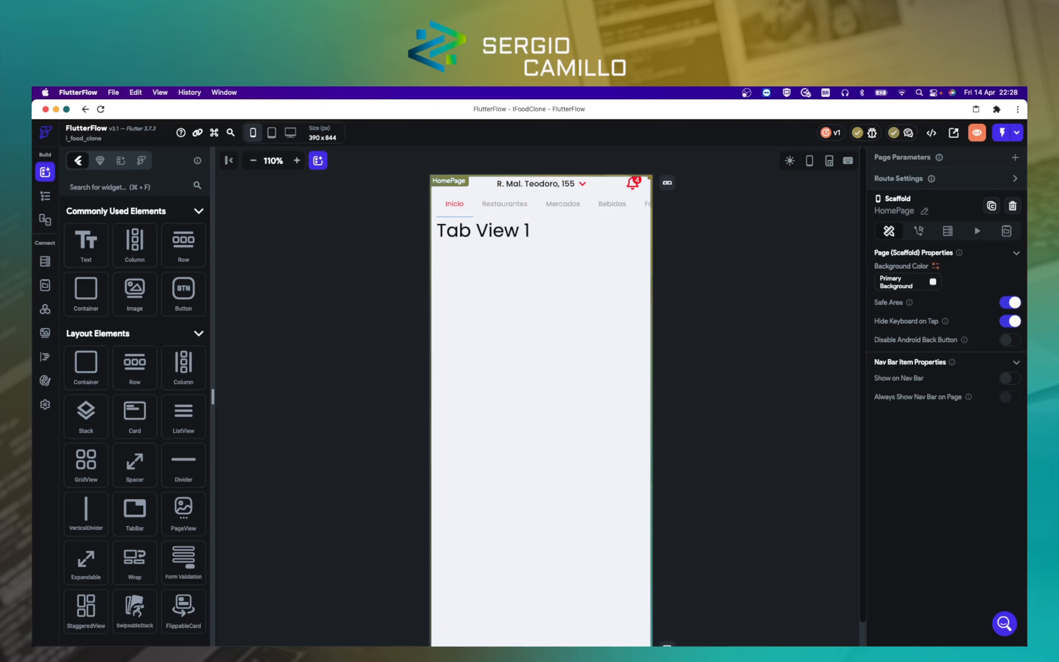
Step: Set the TabBar's indicator color, used for the line under the Início tab, to white (#FFFFFF)
left_click(461, 214)
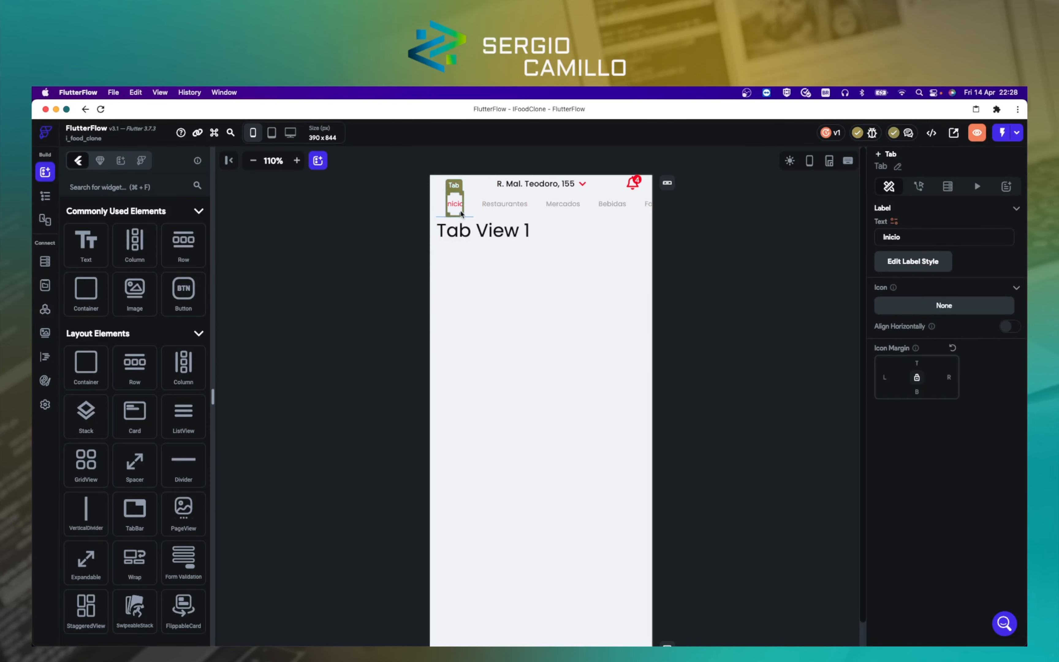
left_click(465, 216)
scroll(1021, 482, "down", 1)
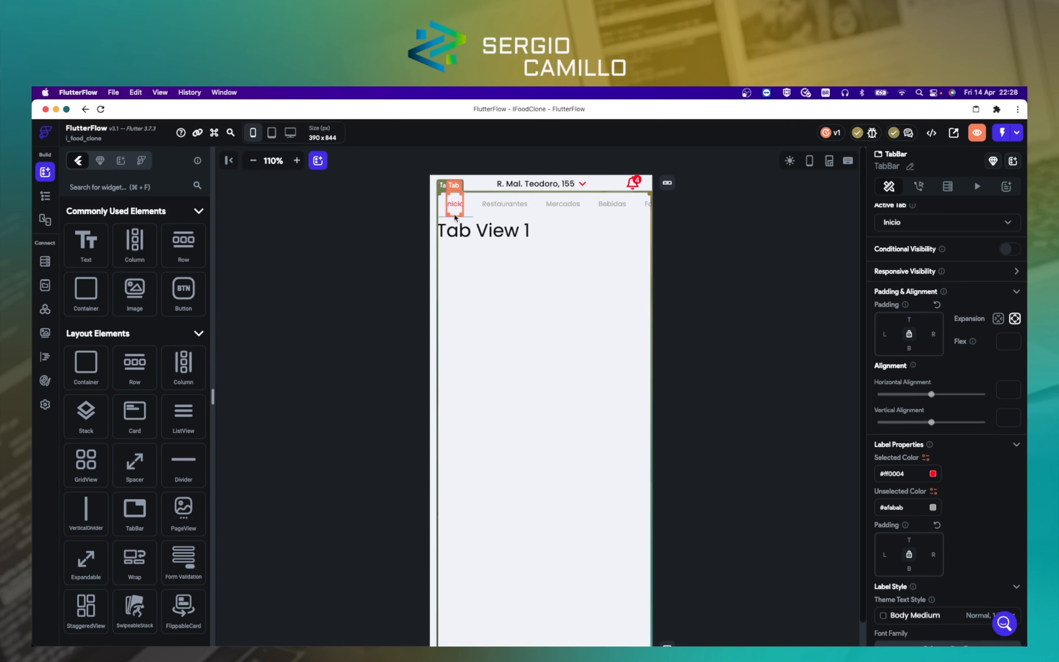
scroll(966, 417, "down", 5)
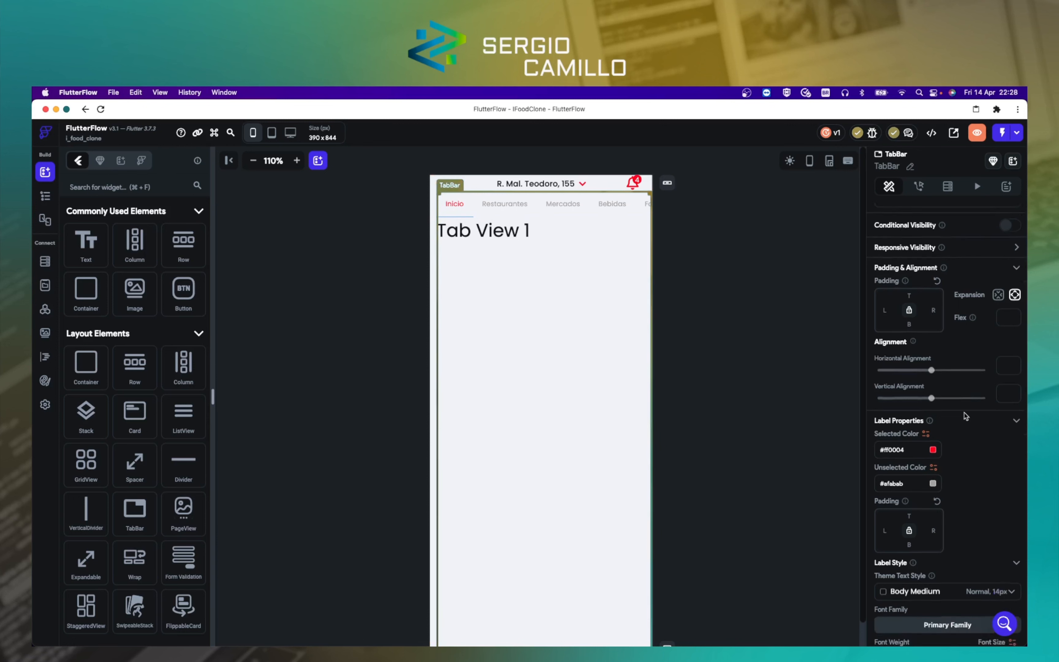
scroll(966, 417, "down", 10)
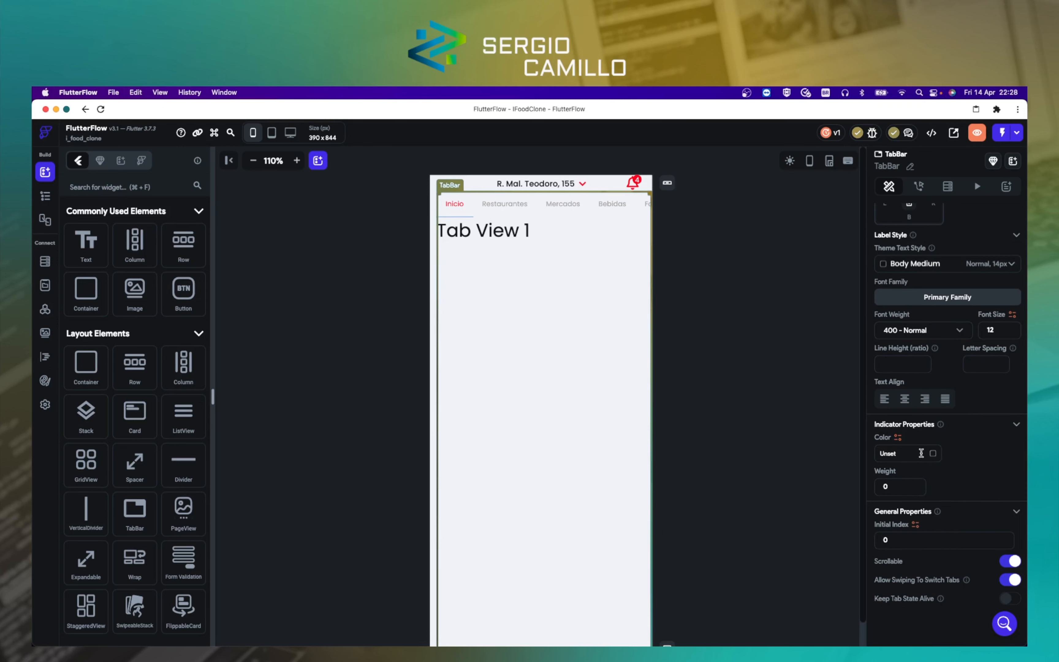
left_click(712, 431)
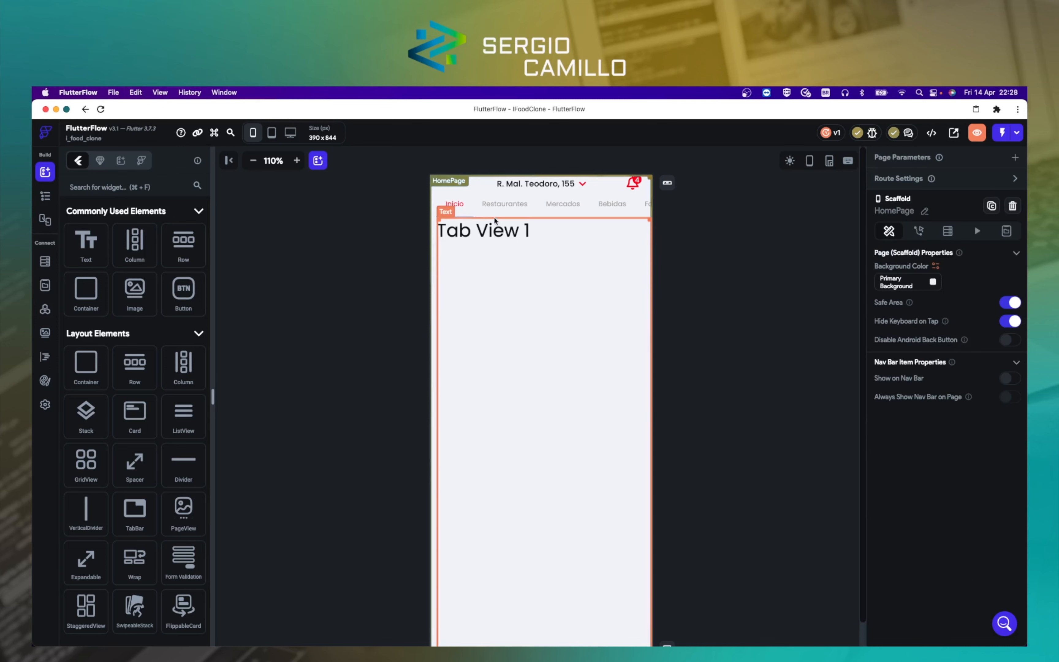
left_click(450, 218)
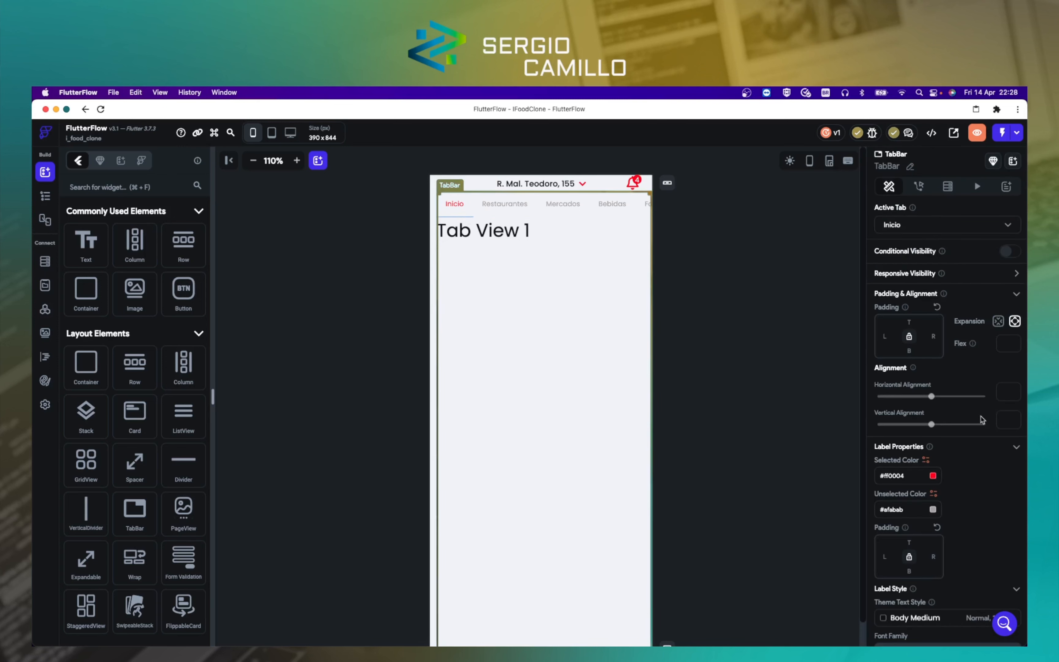
scroll(957, 521, "down", 10)
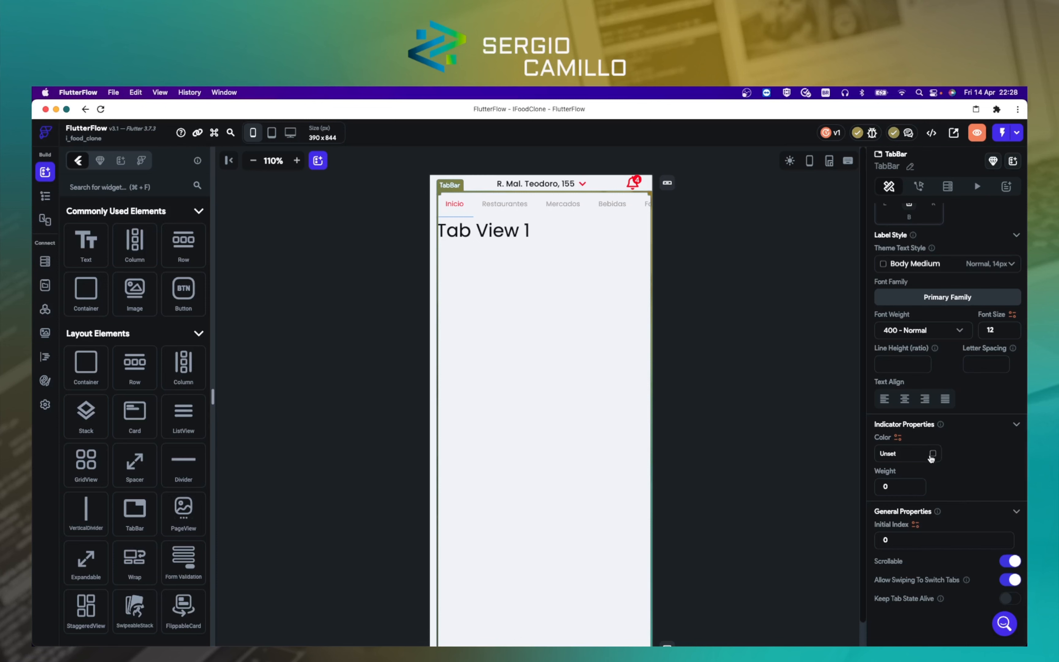
left_click(931, 457)
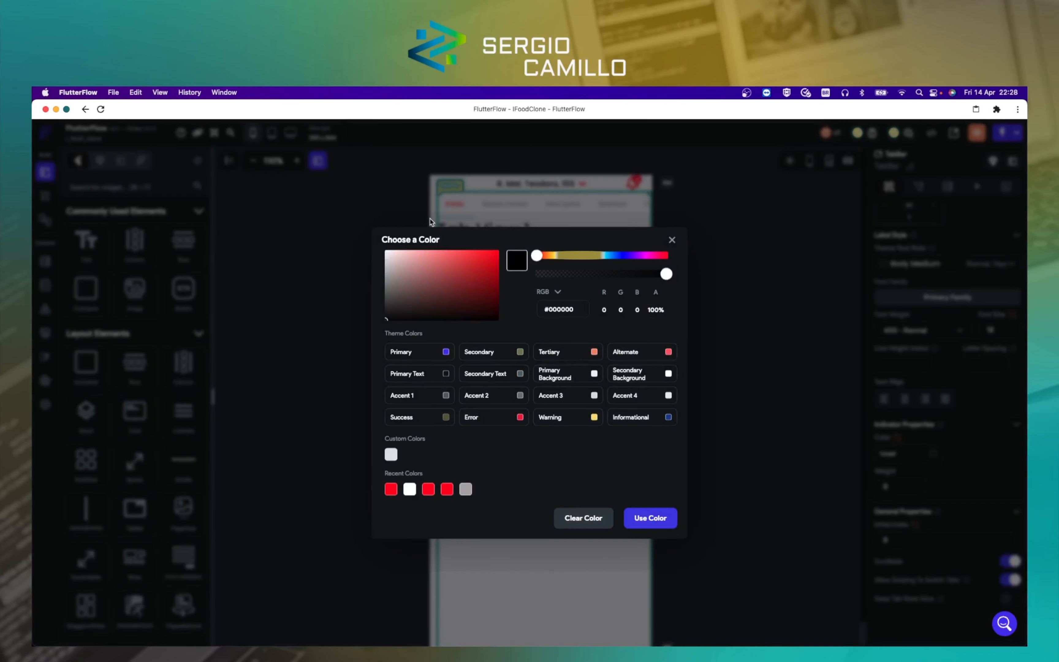
left_click_drag(392, 312, 388, 252)
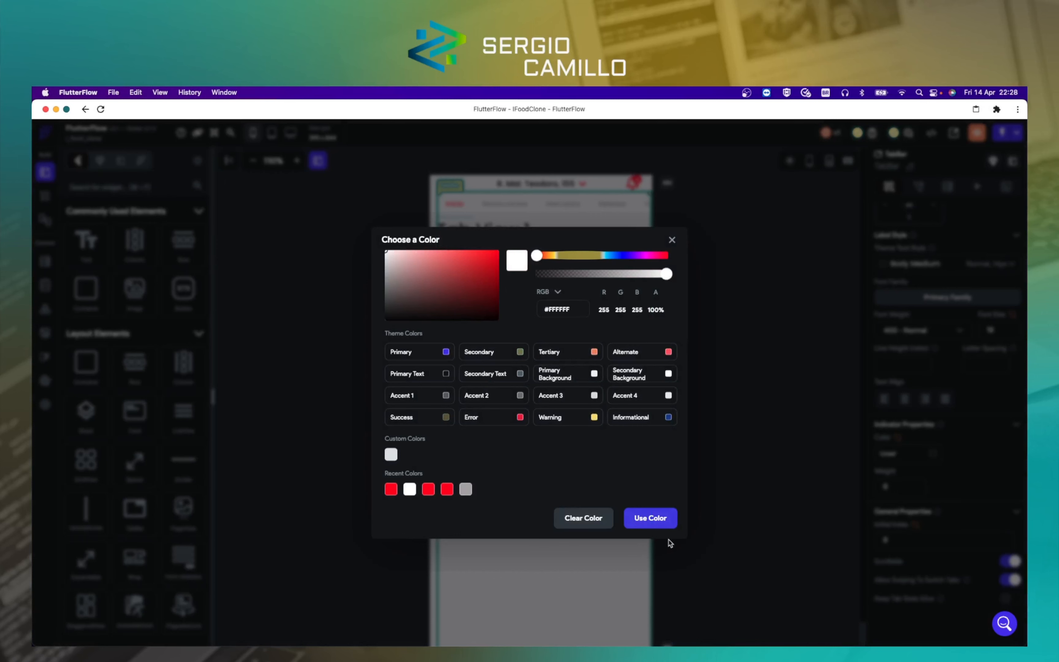
left_click(653, 521)
left_click(787, 419)
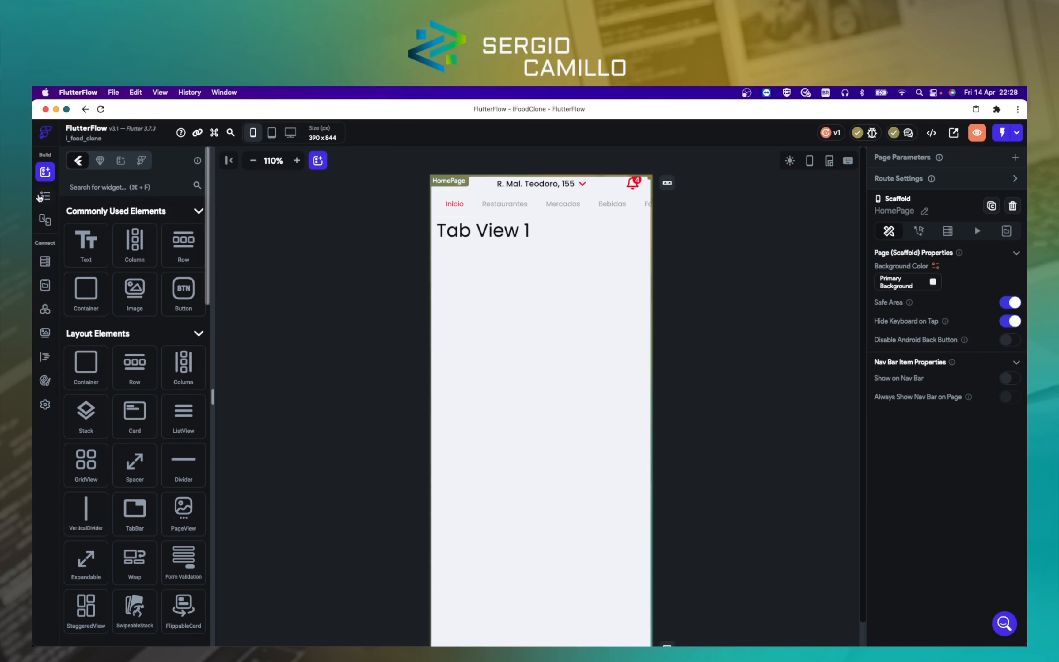
Step: Show the widget tree and copy the hex code of the HomePage's background color
left_click(45, 198)
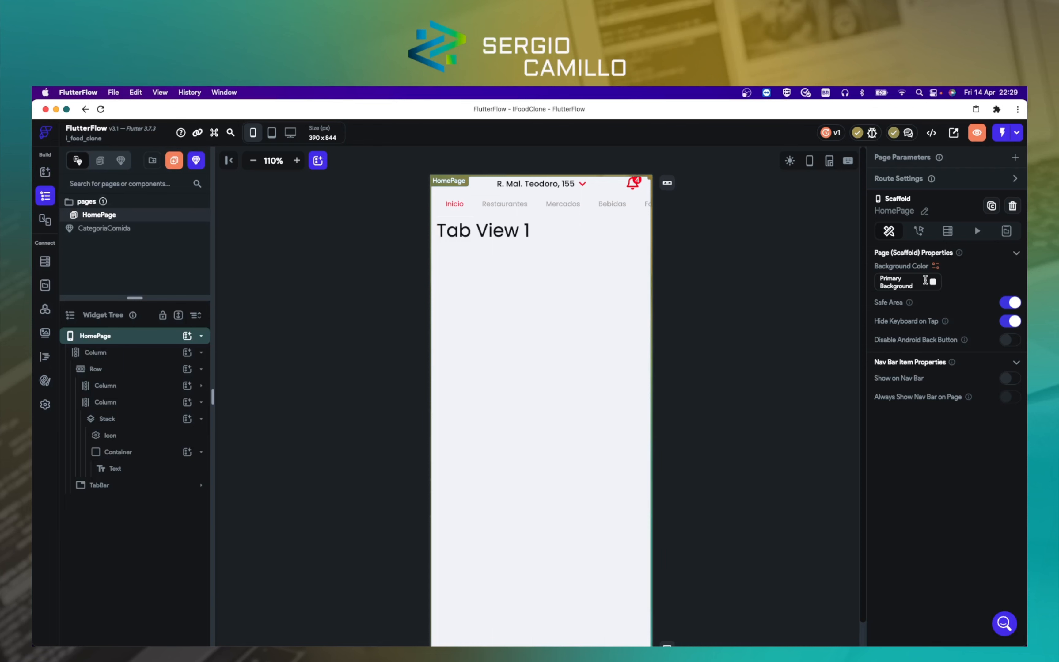
left_click(925, 281)
left_click(933, 283)
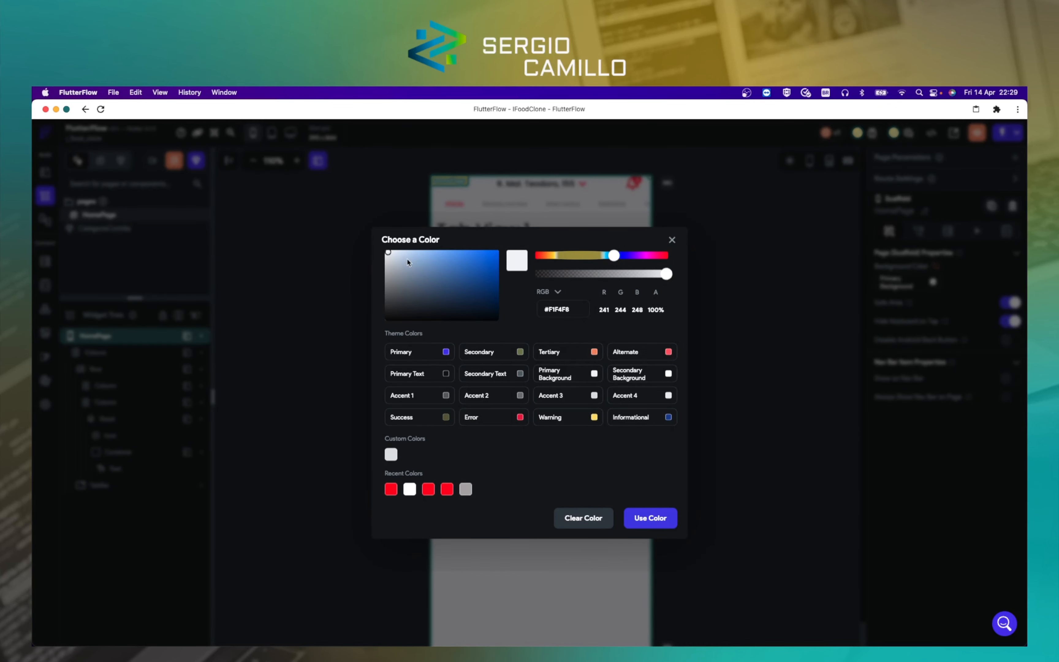
double_click(566, 310)
key("super+c")
left_click(672, 513)
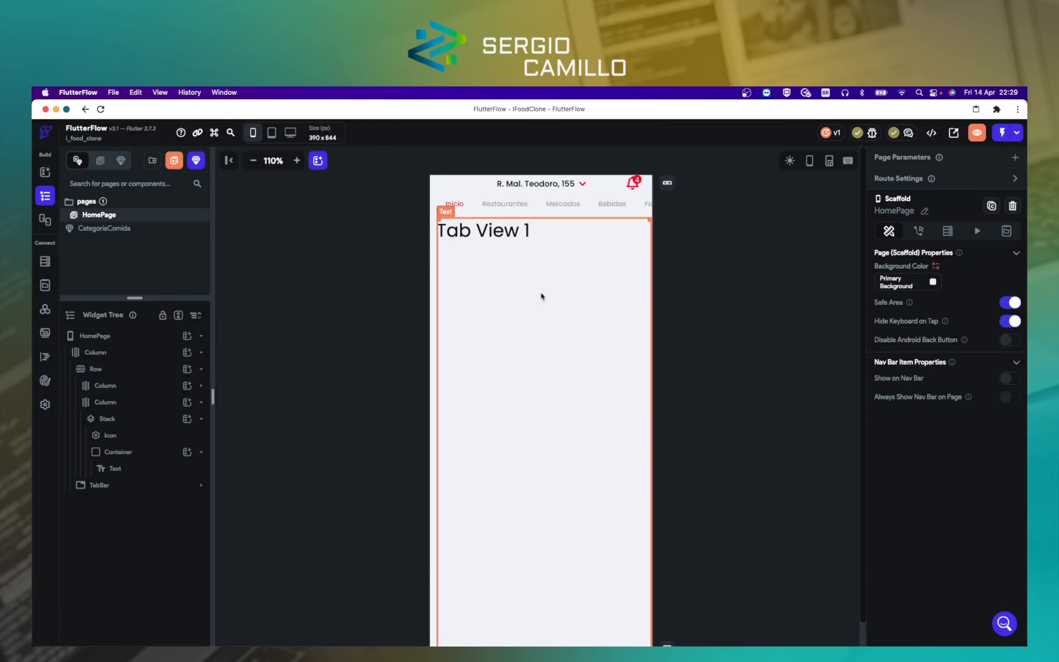
Step: Set the TabBar's indicator color to #F1F4F8 to match the page background
left_click(439, 225)
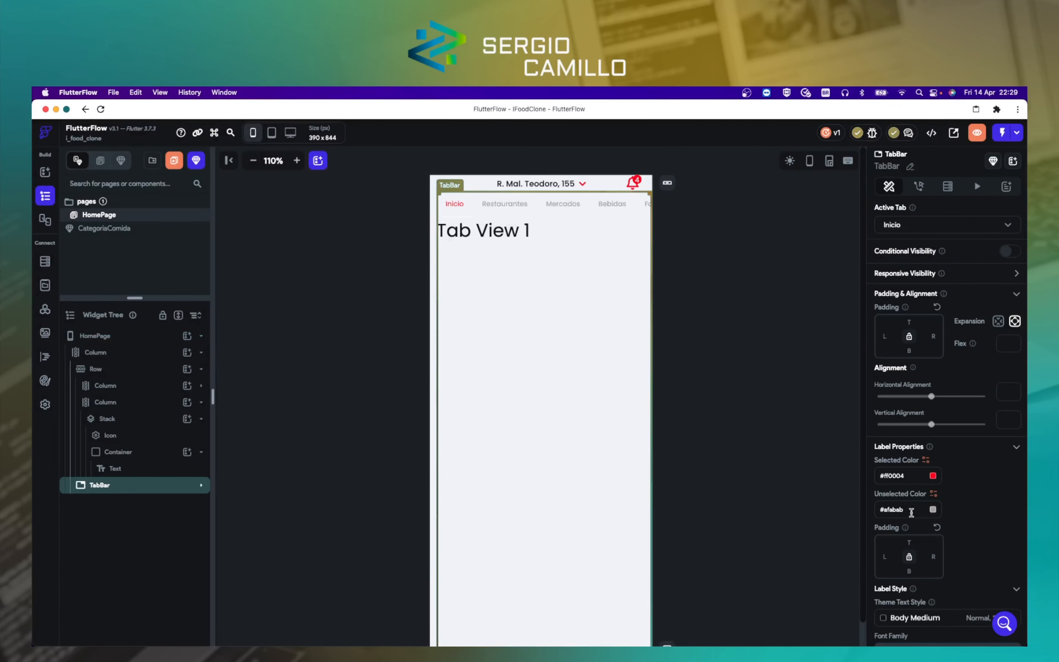
triple_click(912, 510)
key("BackSpace")
scroll(972, 530, "down", 3)
scroll(971, 531, "down", 8)
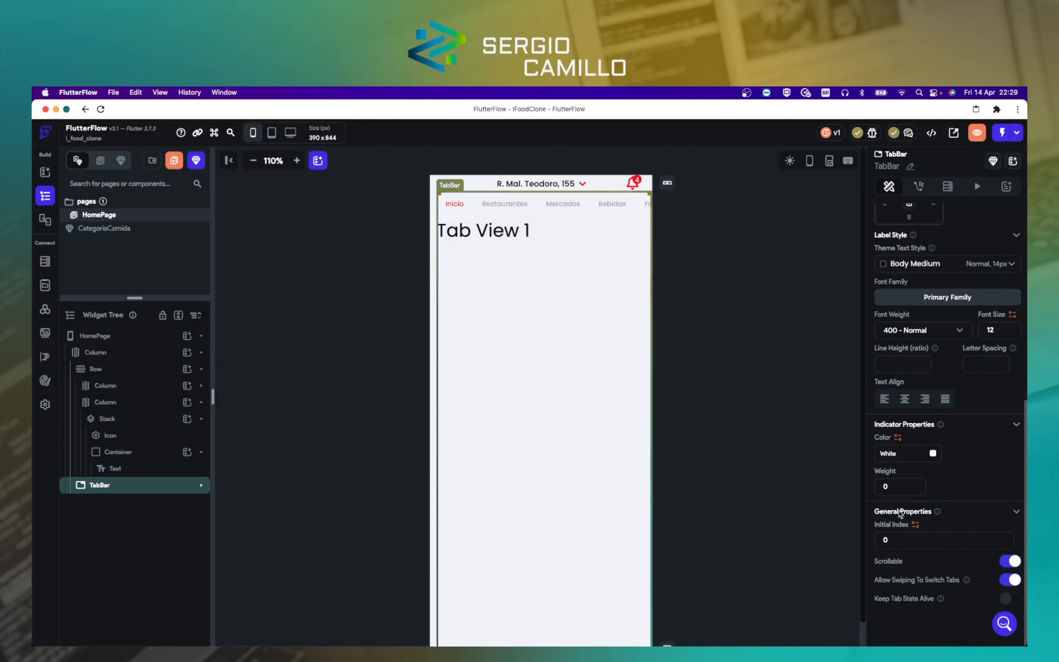
left_click(904, 454)
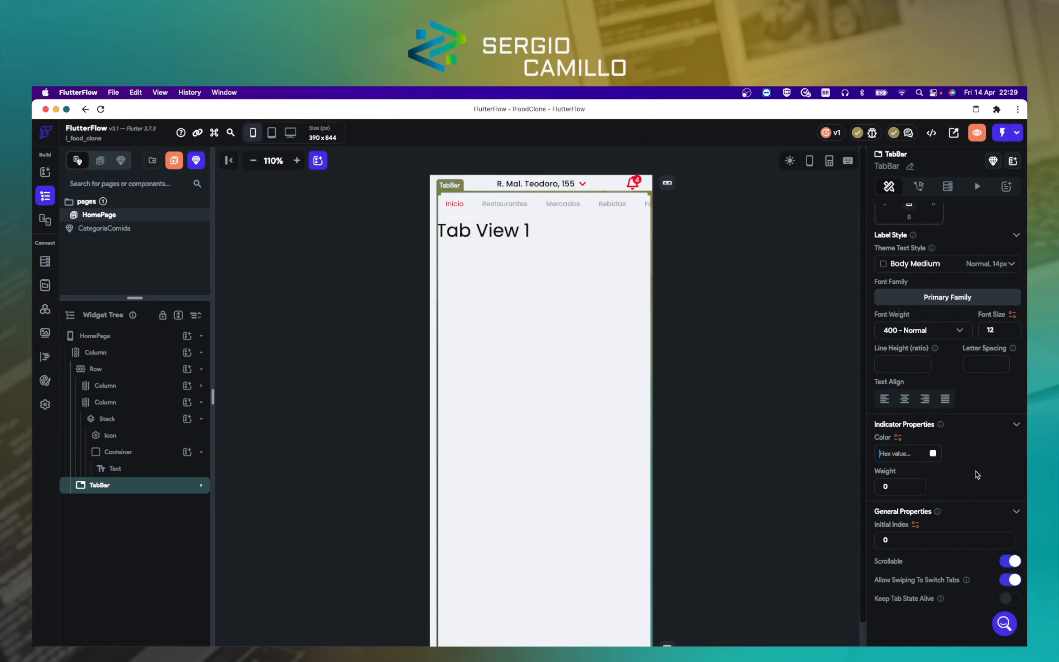
left_click(974, 473)
left_click(933, 454)
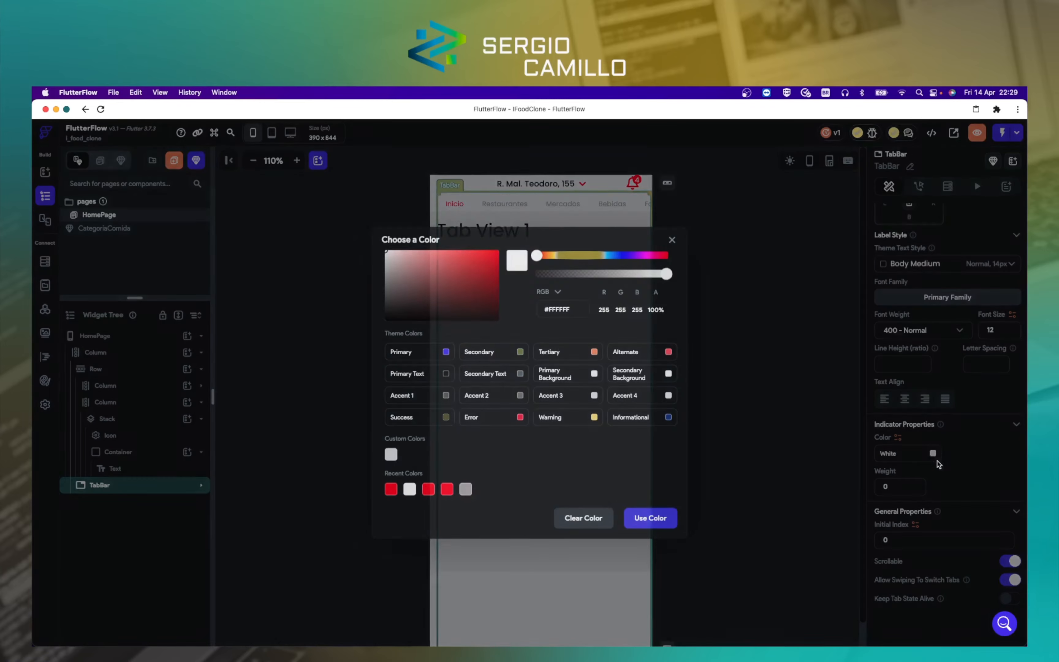
double_click(561, 311)
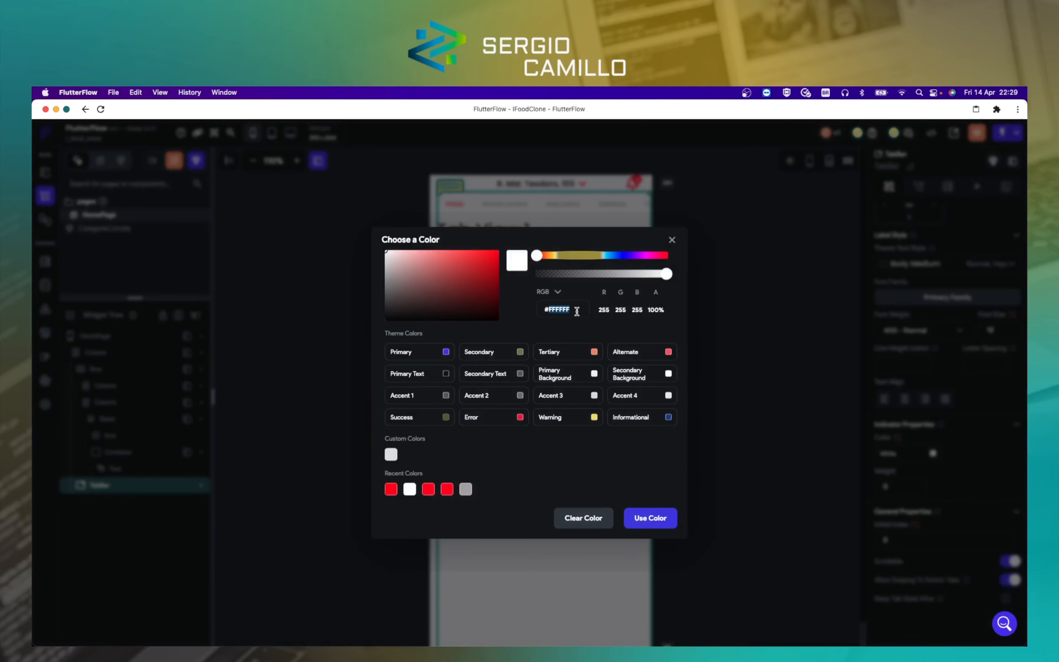
type("F1F4F8")
left_click(654, 518)
left_click(754, 453)
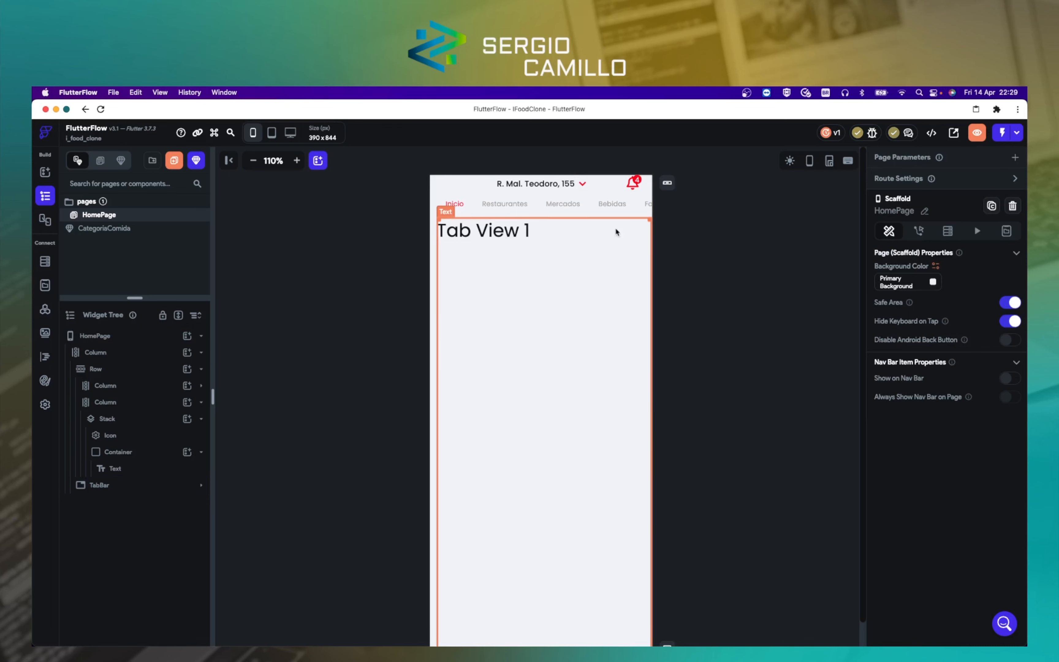
Step: Review the TabBar's label style from the Início tab, checking the label colors, font size and font weight
left_click(438, 199)
left_click(527, 233)
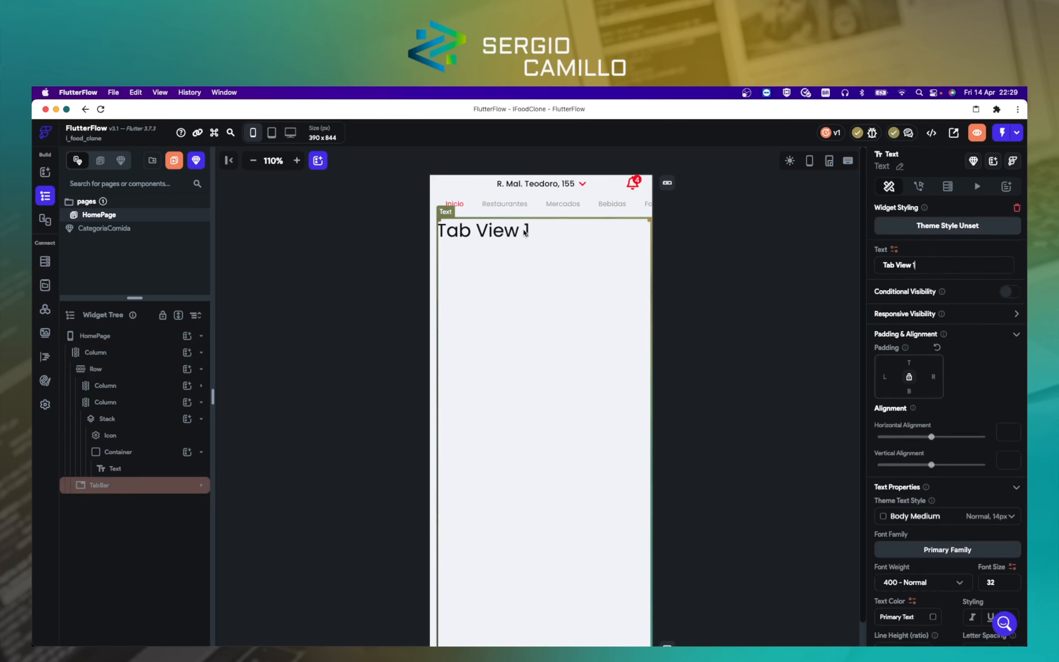
left_click(802, 303)
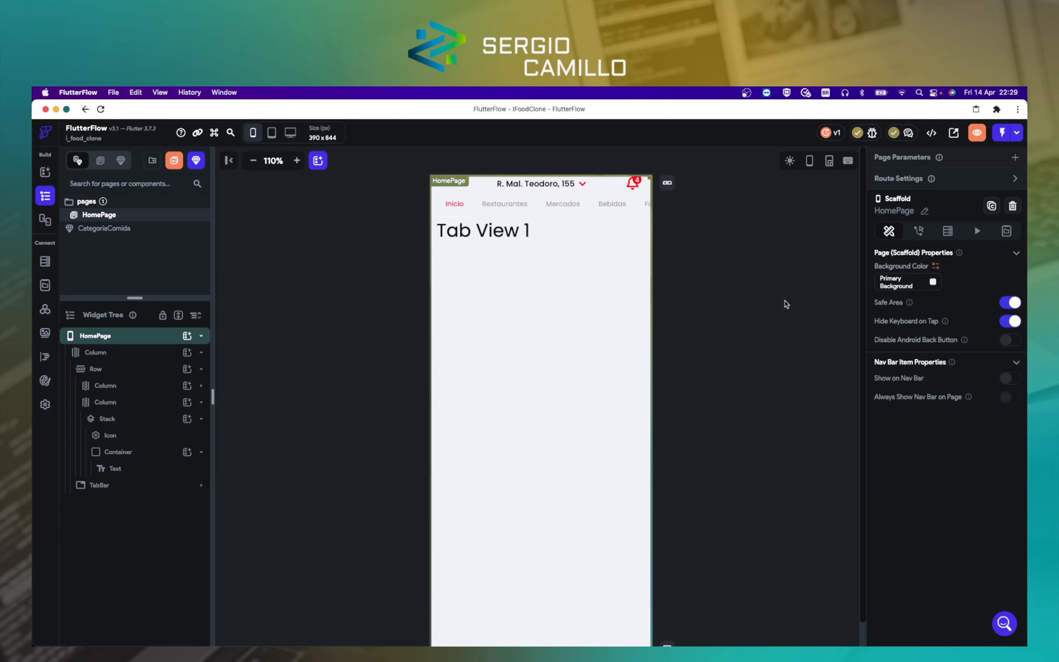
left_click(452, 207)
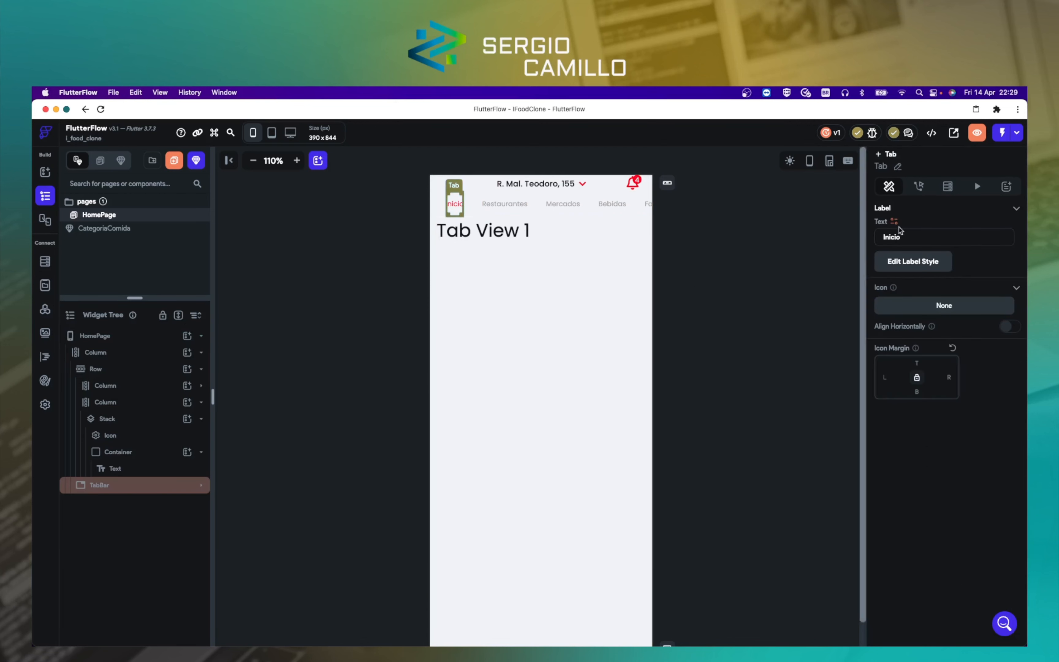
left_click(935, 262)
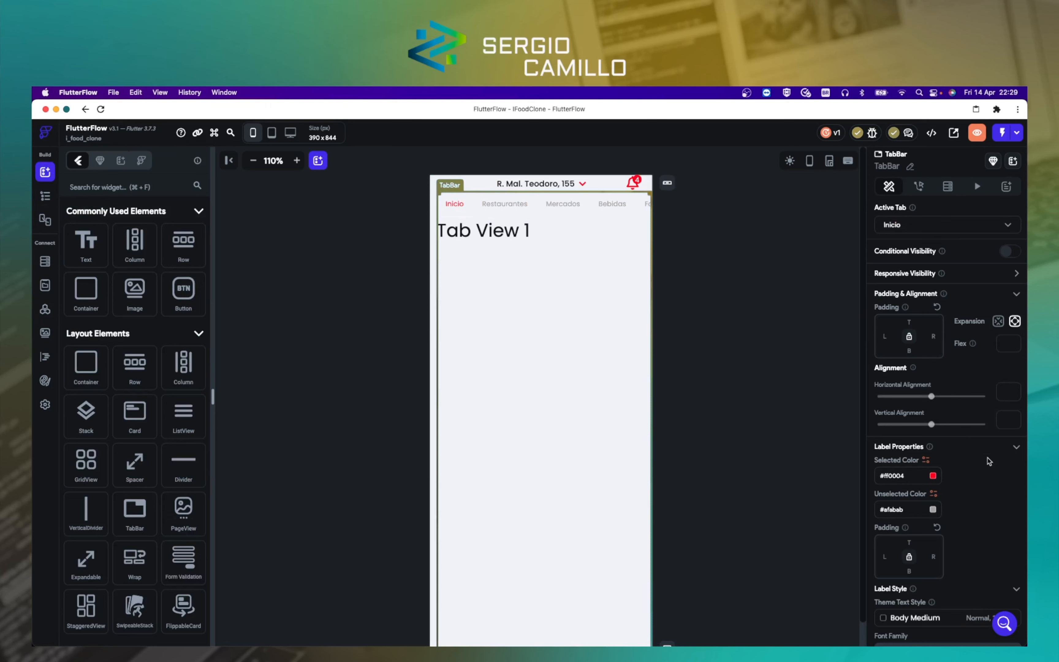
scroll(978, 469, "down", 2)
scroll(978, 469, "down", 5)
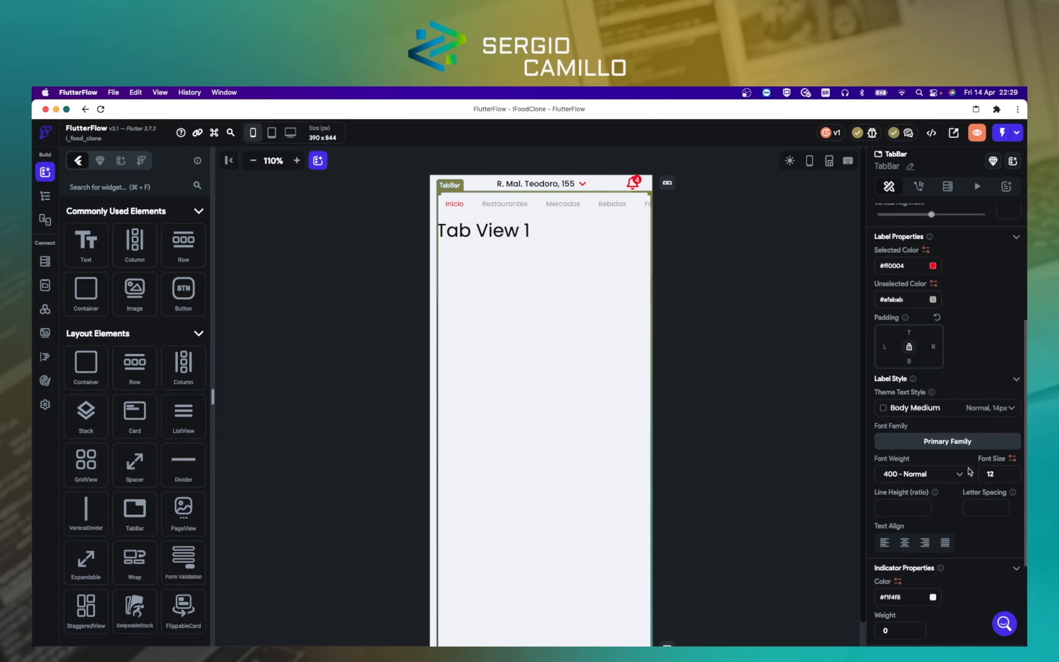
left_click(1003, 475)
left_click_drag(1013, 474, 976, 478)
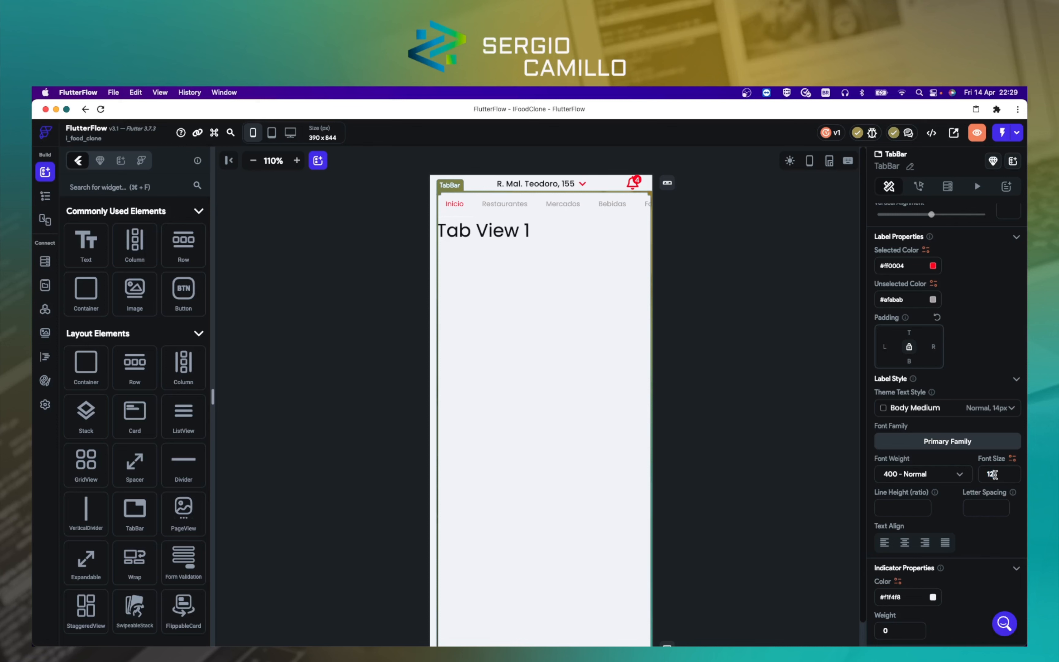
left_click(936, 477)
left_click(918, 475)
left_click(716, 435)
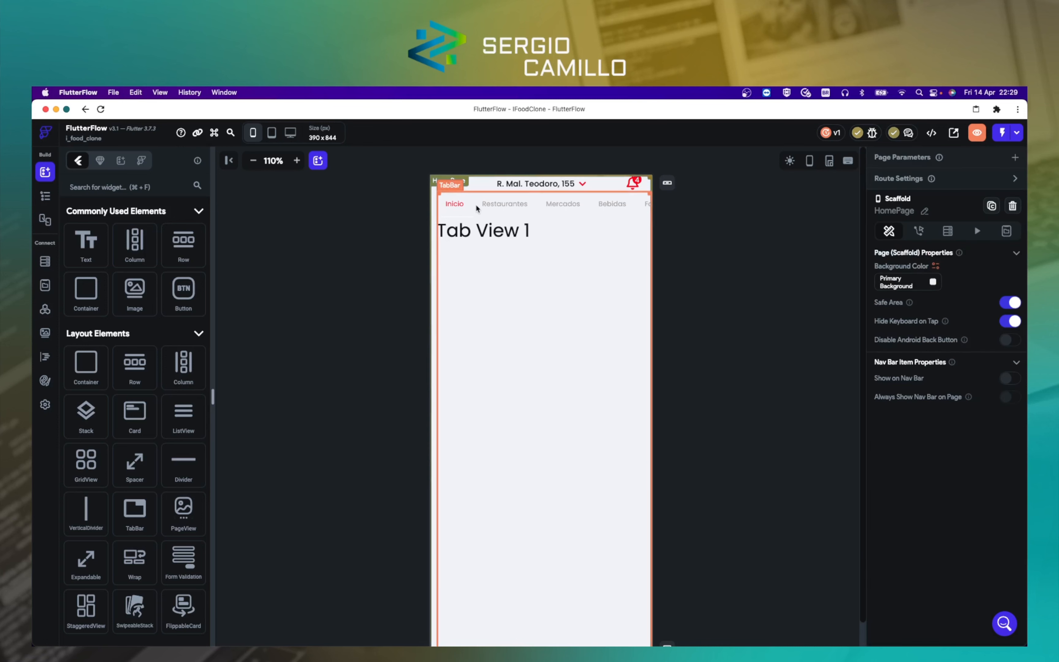
left_click(475, 231)
left_click(390, 253)
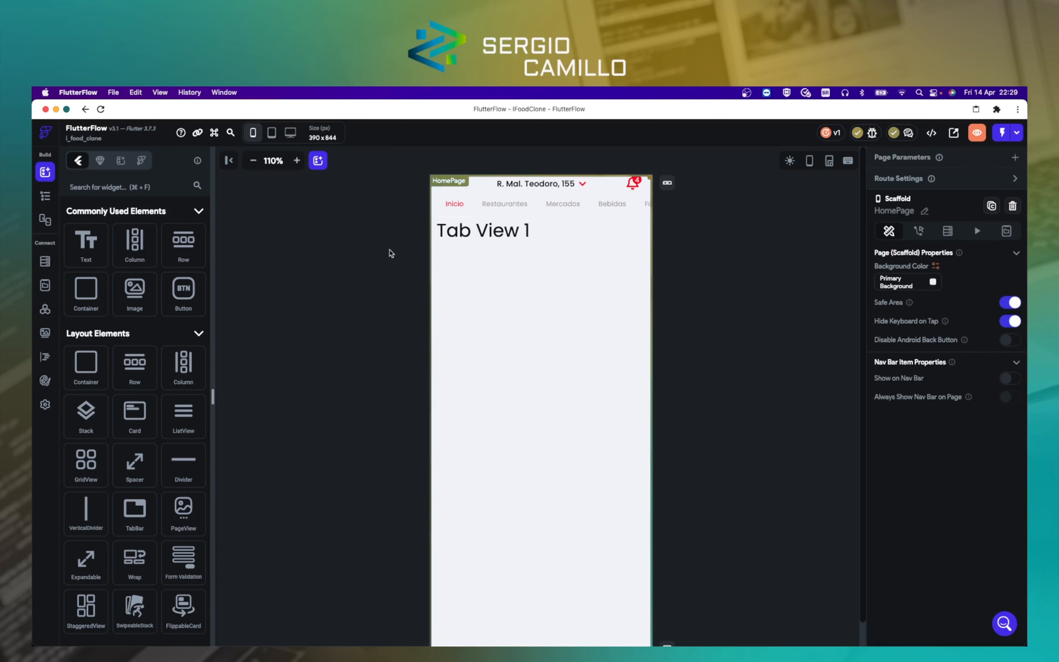
Step: Examine the IFoodHome.jpeg reference for the layout of the category items below the tab bar
left_click(526, 236)
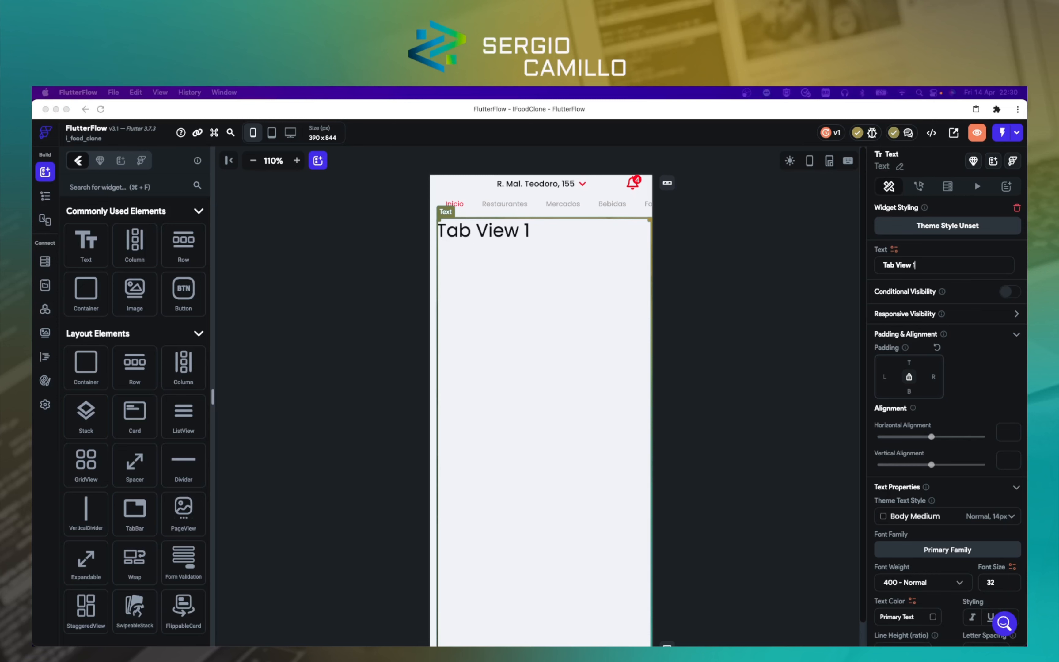
left_click_drag(34, 239, 637, 174)
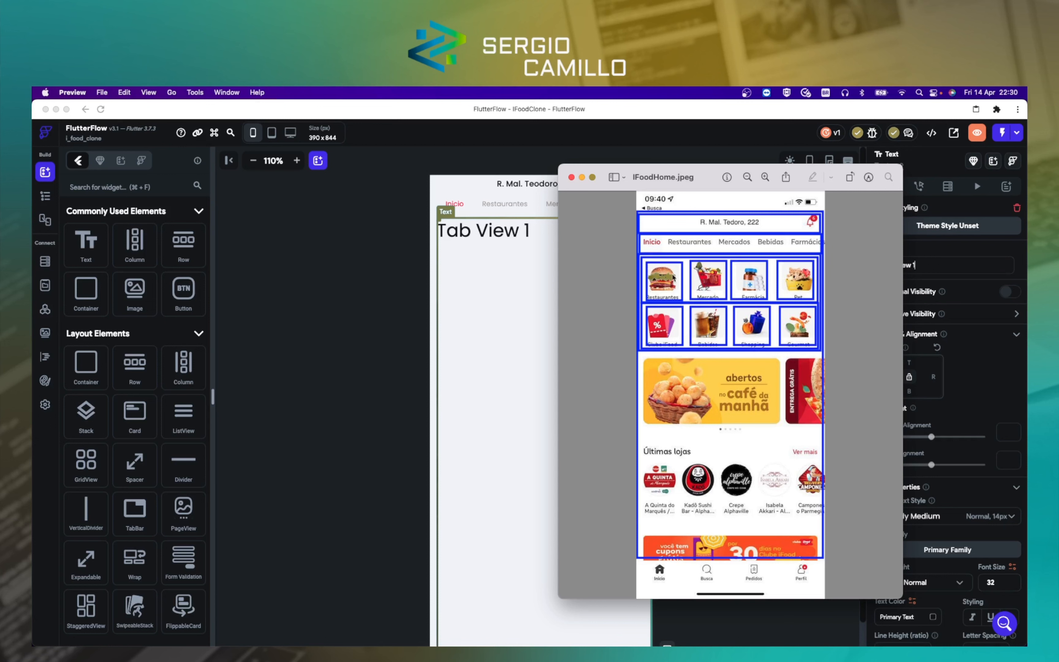
left_click(325, 297)
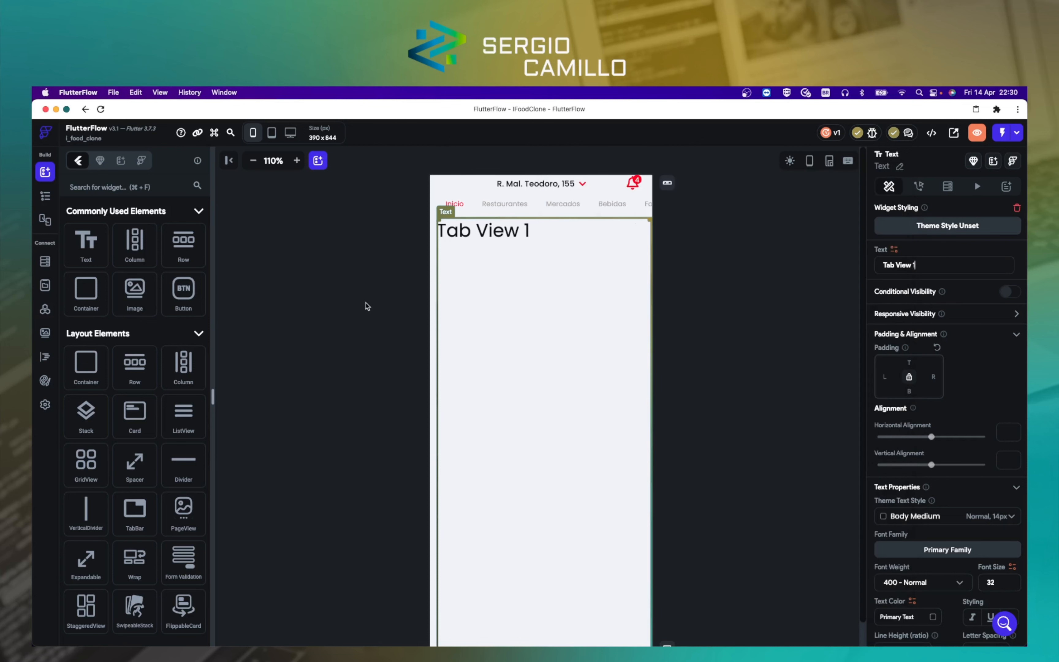
left_click(320, 328)
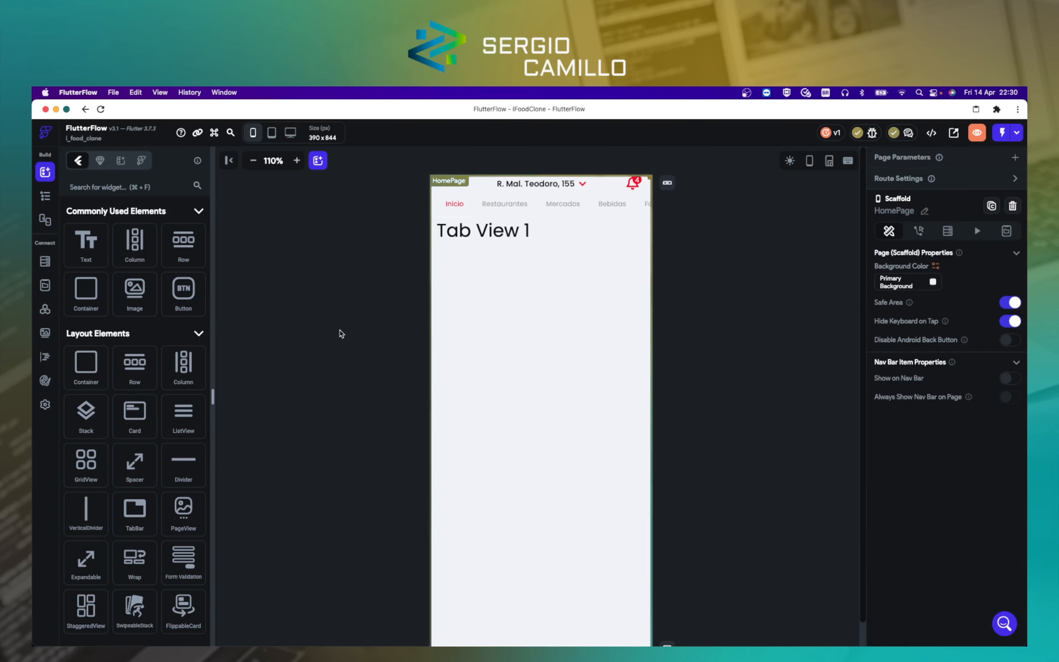
Step: Delete the "Tab View 1" placeholder text from the Início tab's page
left_click(508, 247)
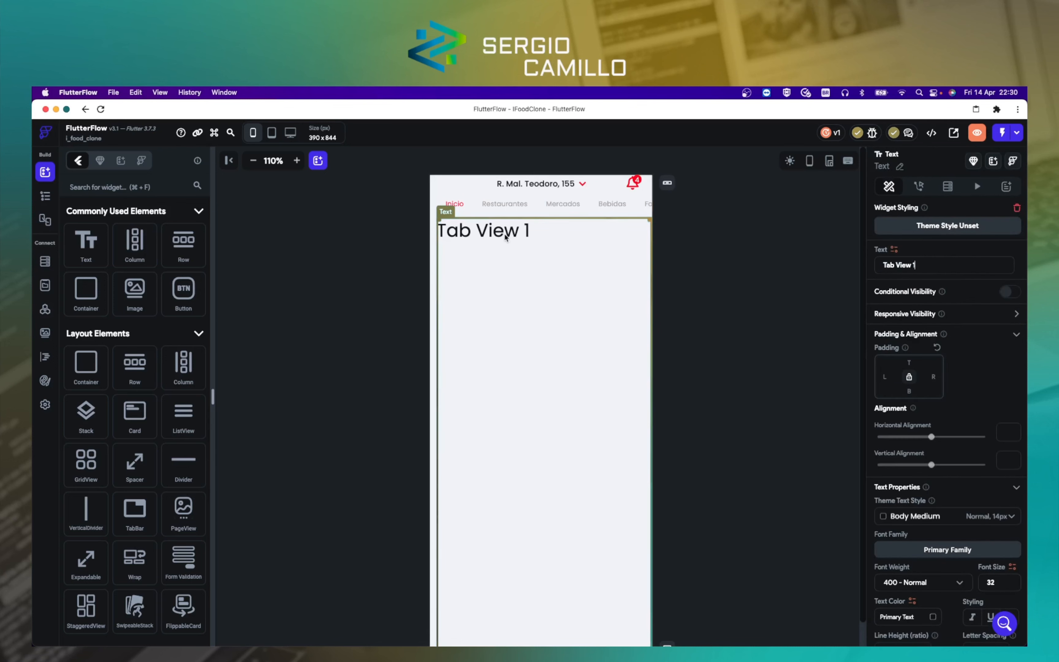
key("BackSpace")
left_click(357, 285)
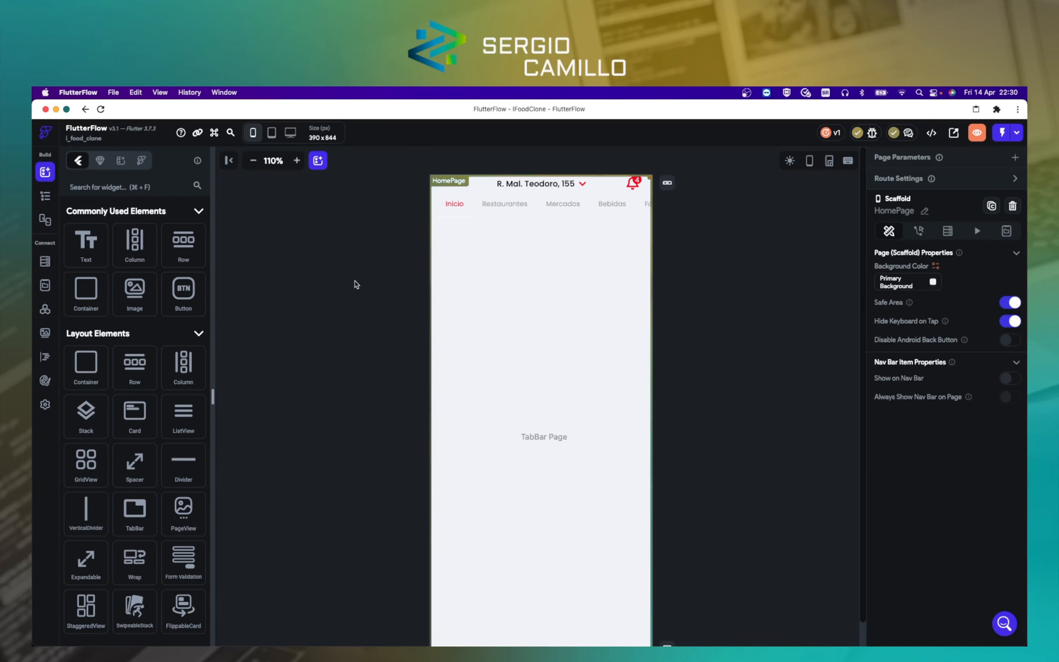
Step: Expand the TabBar in the widget tree and add a Column to the Início tab's TabBar Page
left_click(487, 274)
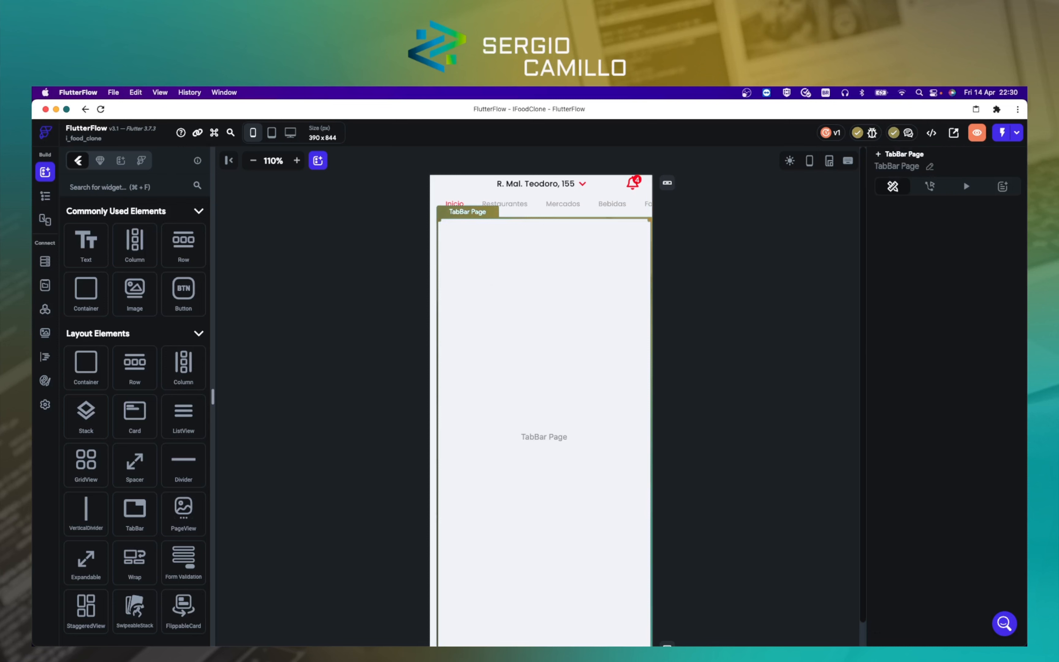
left_click(45, 196)
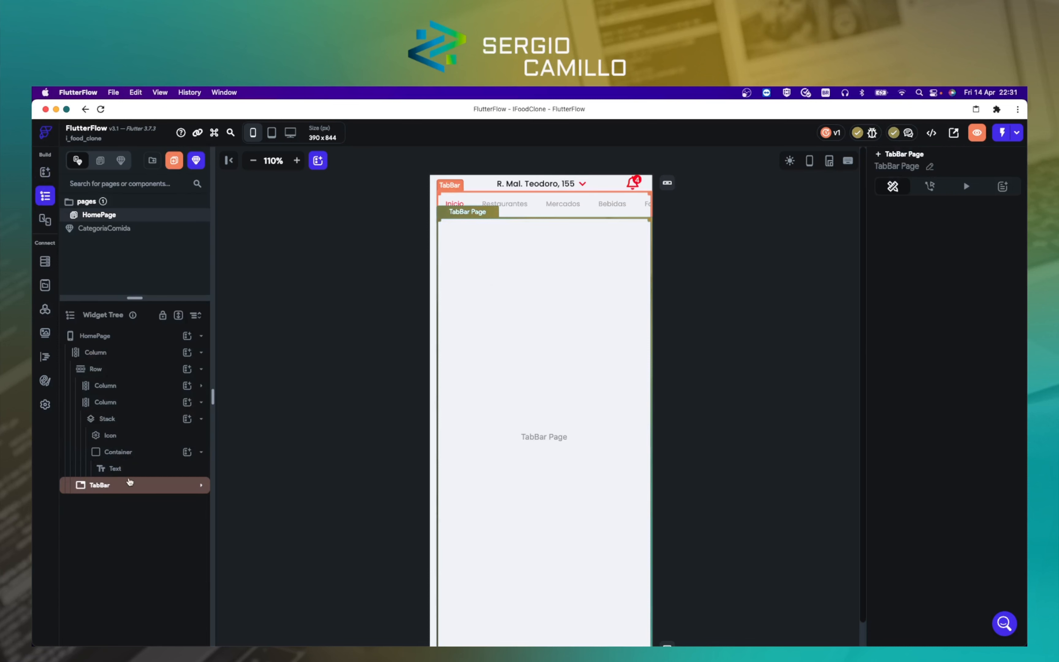
left_click(130, 484)
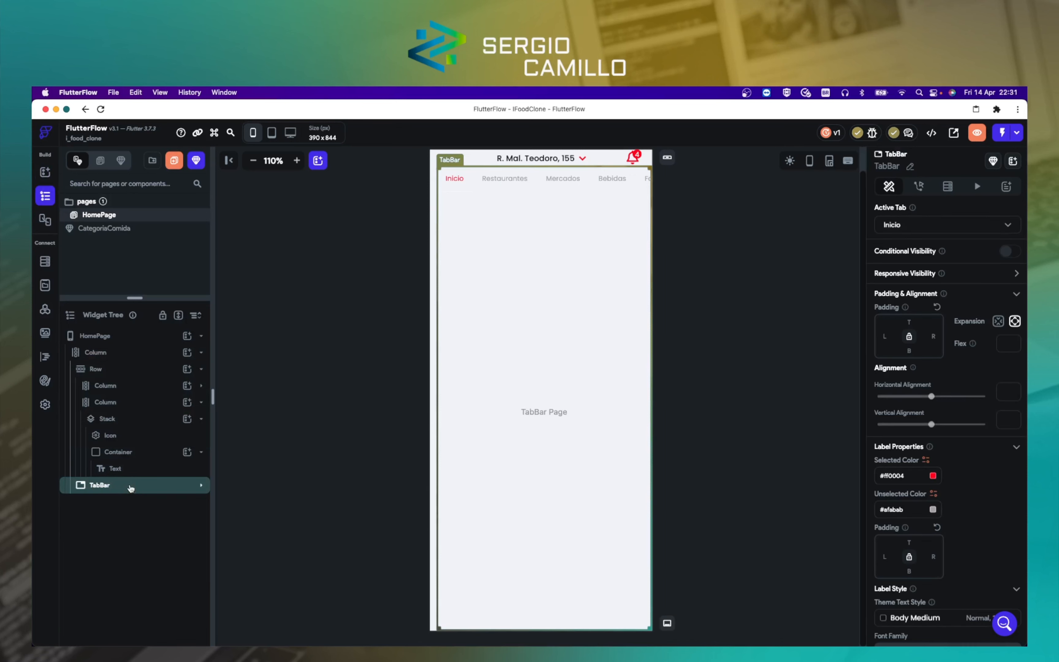
left_click(533, 365)
left_click(201, 485)
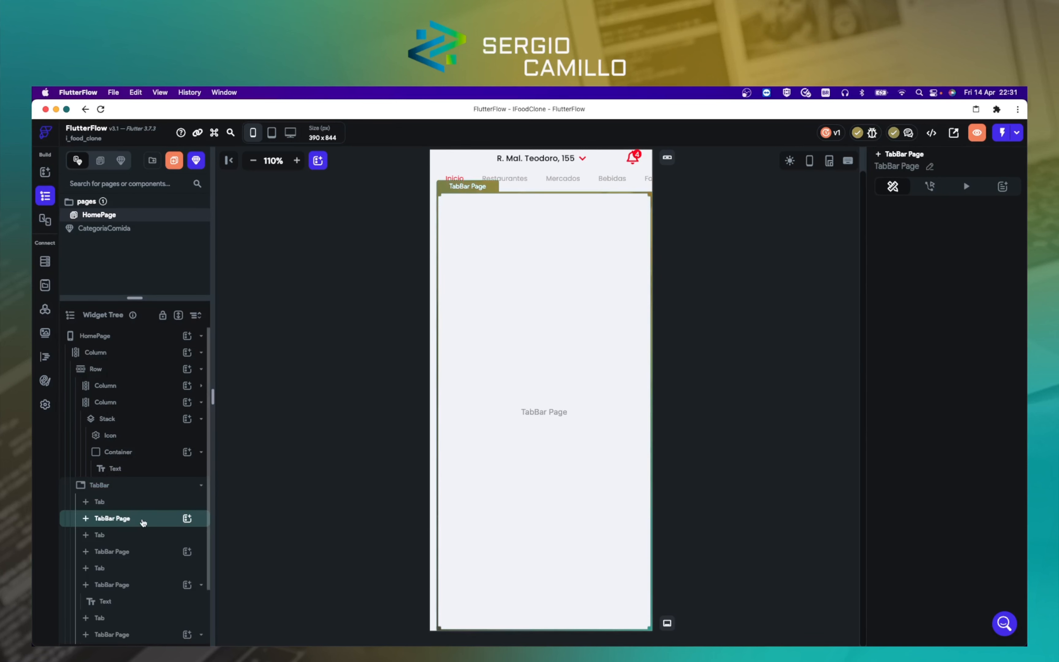
left_click(97, 501)
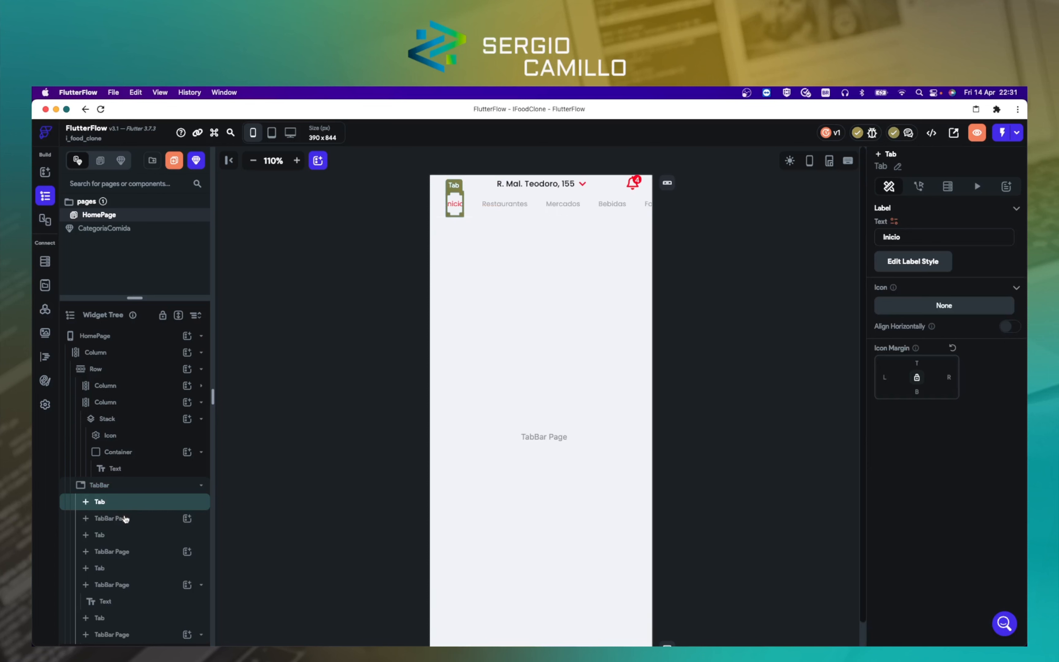
left_click(126, 519)
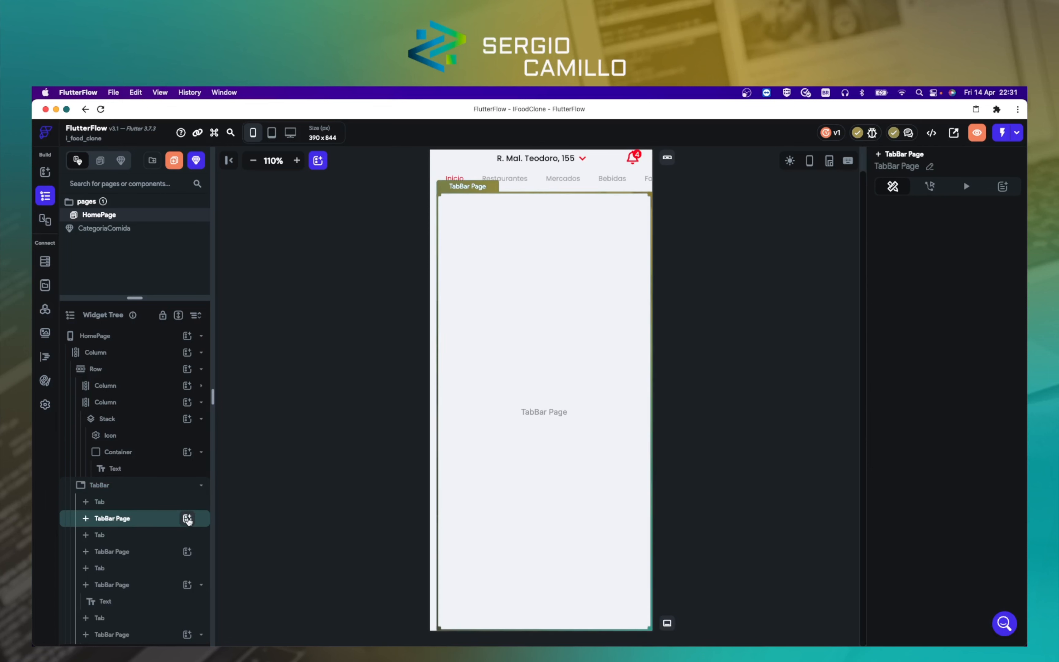
left_click(187, 520)
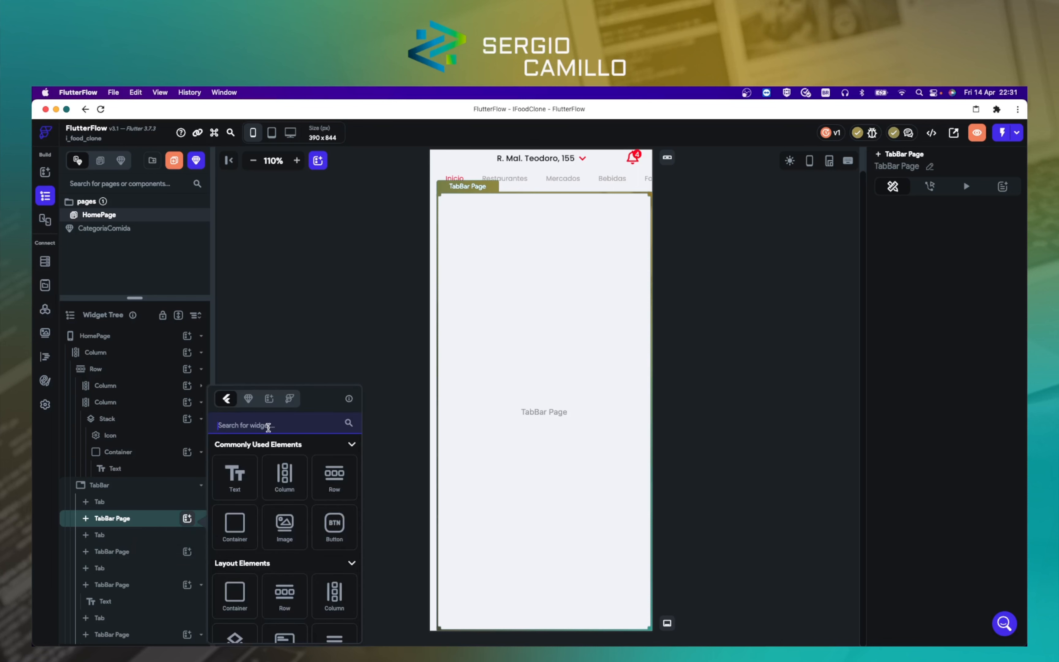
left_click(283, 484)
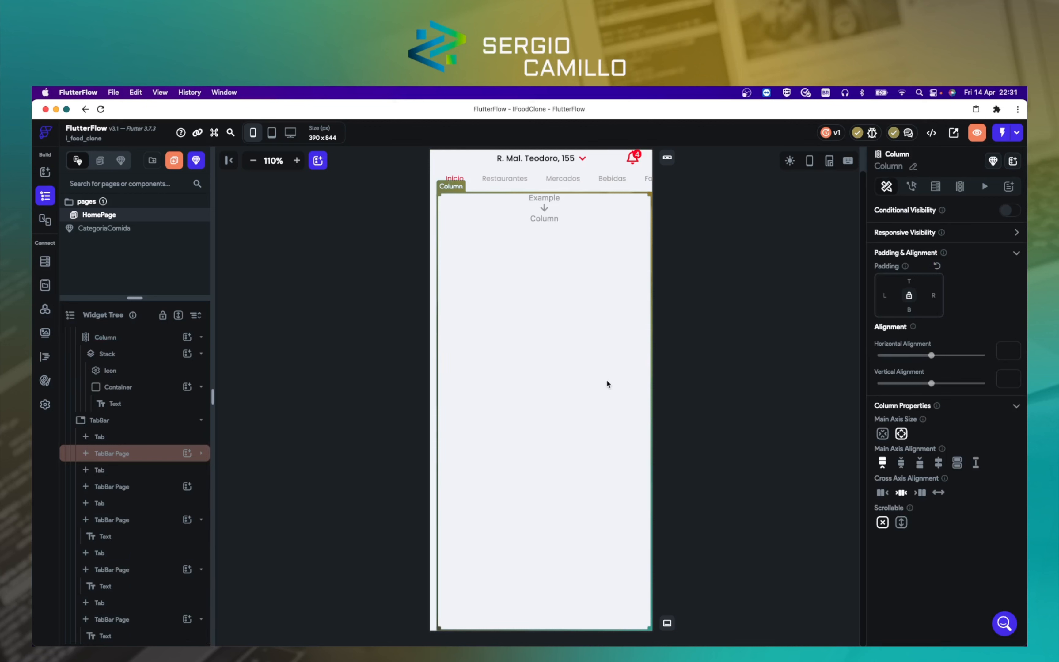
left_click(795, 367)
left_click(601, 343)
Step: Expand the Início tab's TabBar Page and nest a second Column inside its Column
left_click(137, 458)
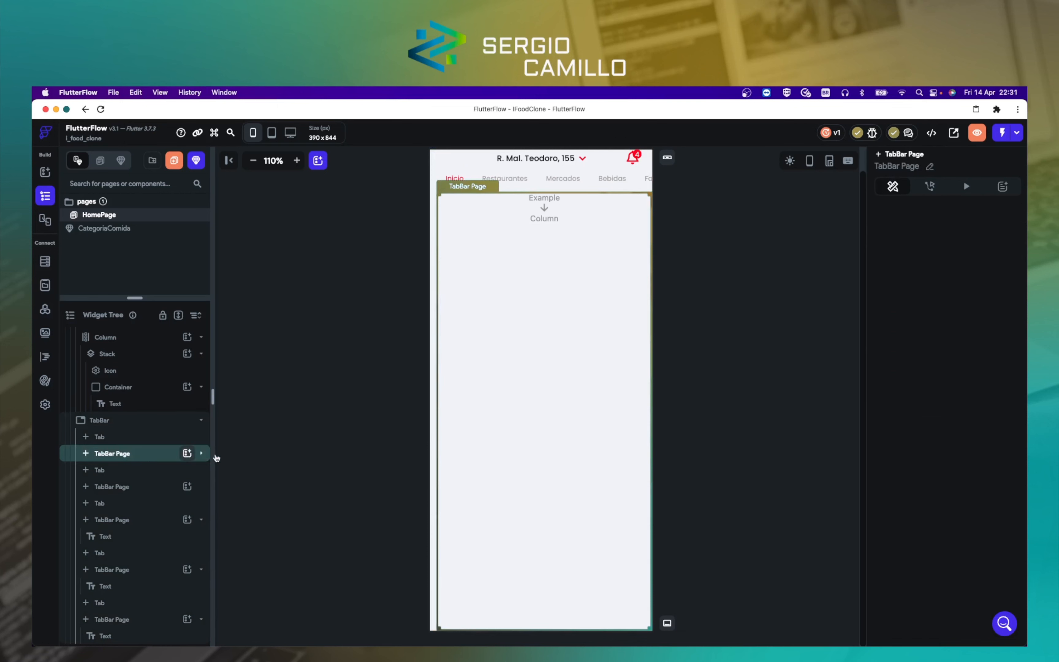
left_click(202, 456)
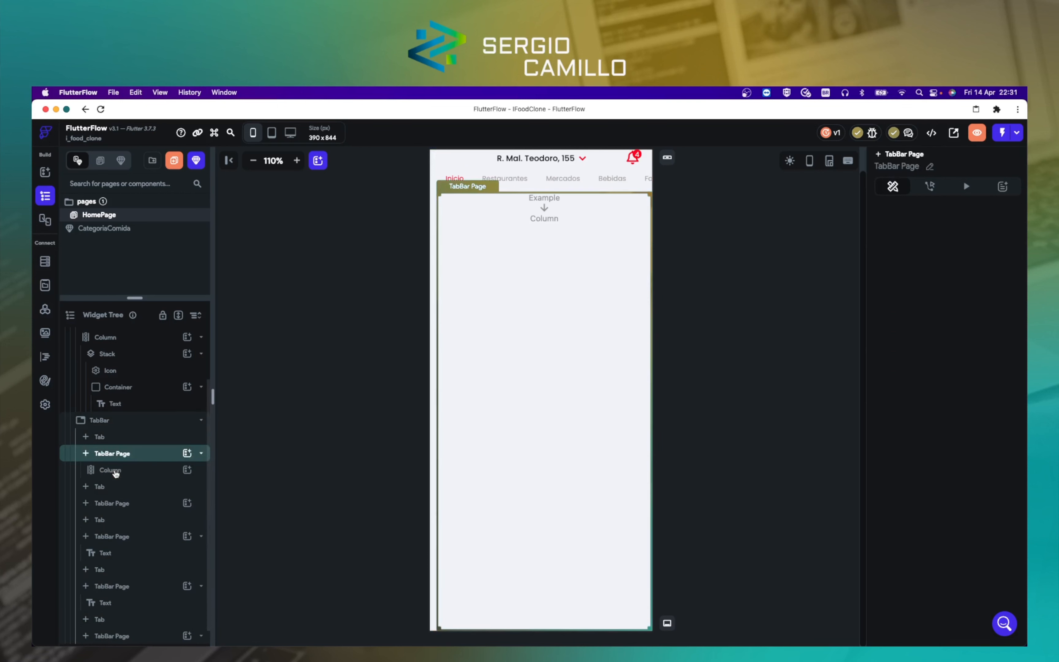
left_click(111, 470)
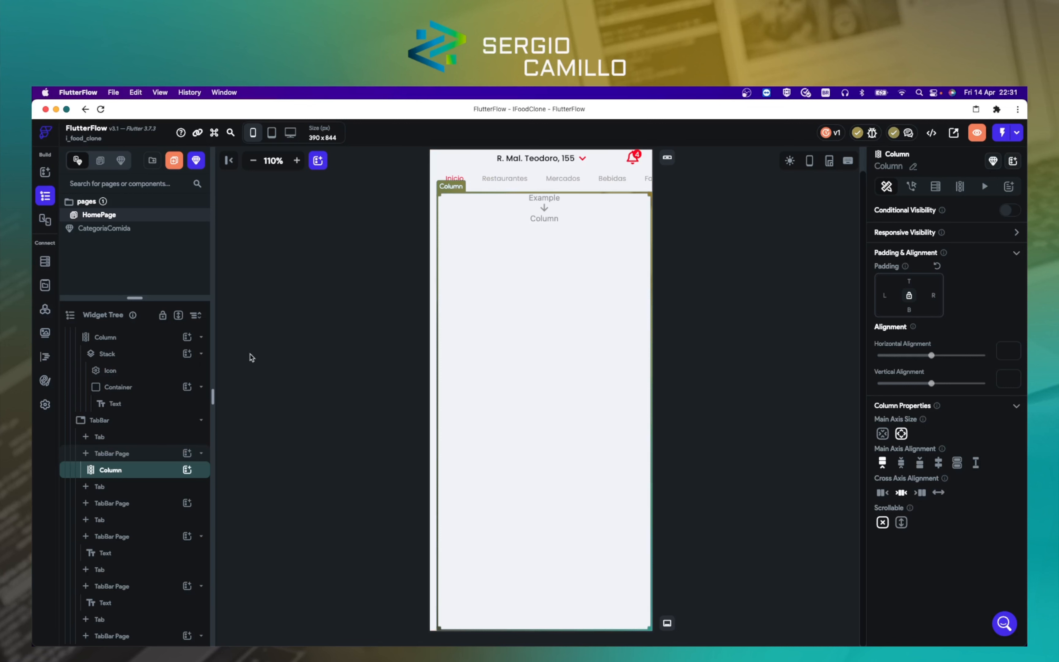
left_click(187, 470)
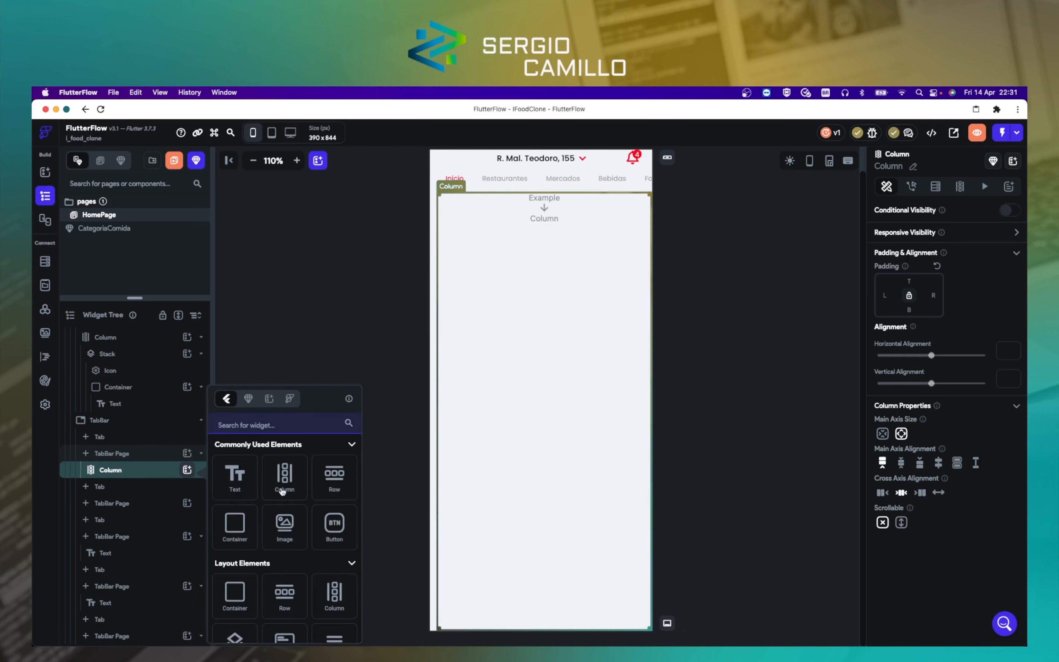
left_click(284, 489)
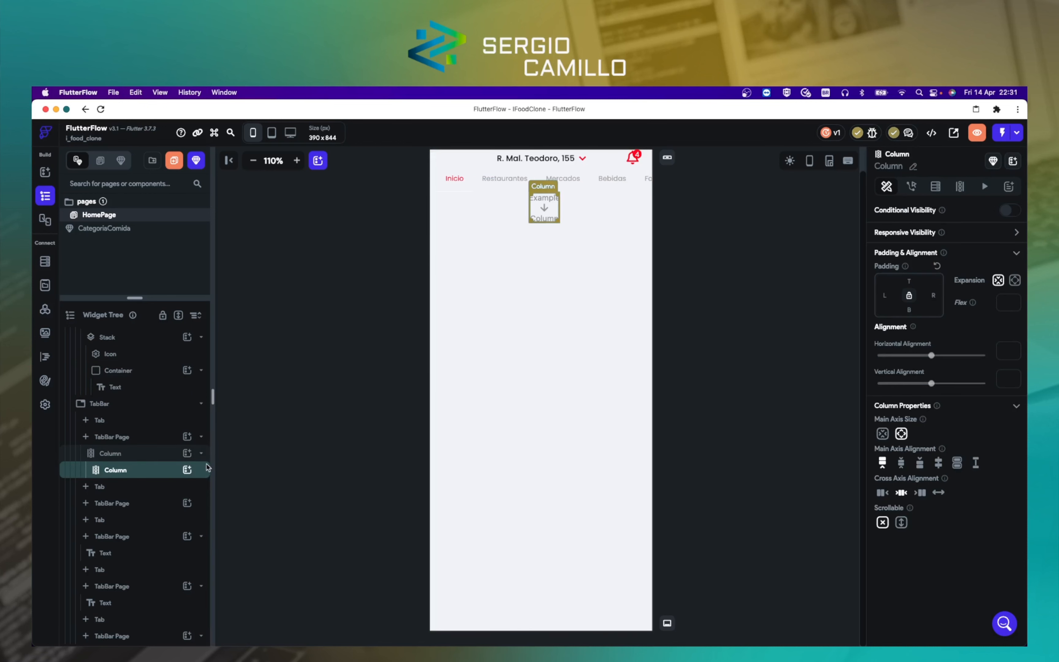
Step: Add two Rows inside the inner Column, moving the second one out of the first so they are siblings
left_click(187, 470)
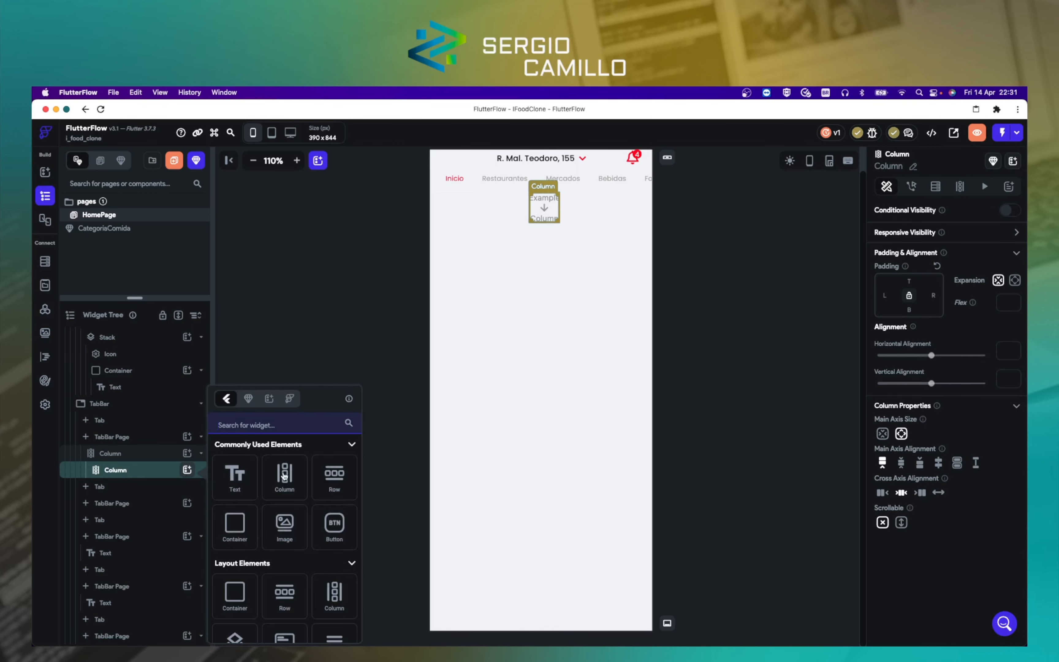
left_click(334, 477)
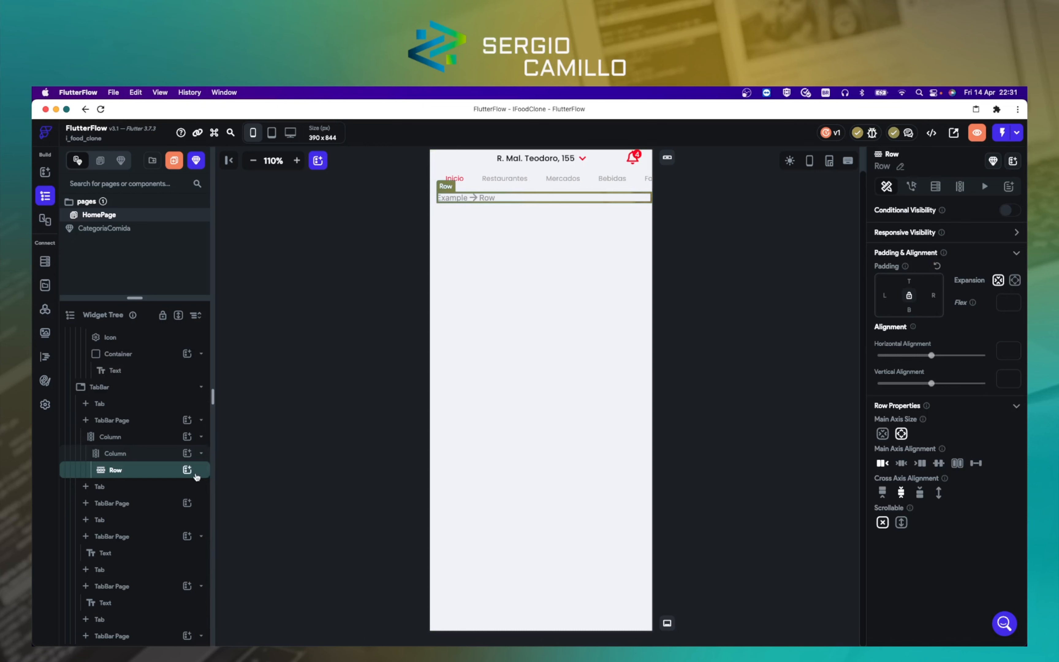
left_click(187, 470)
left_click(335, 479)
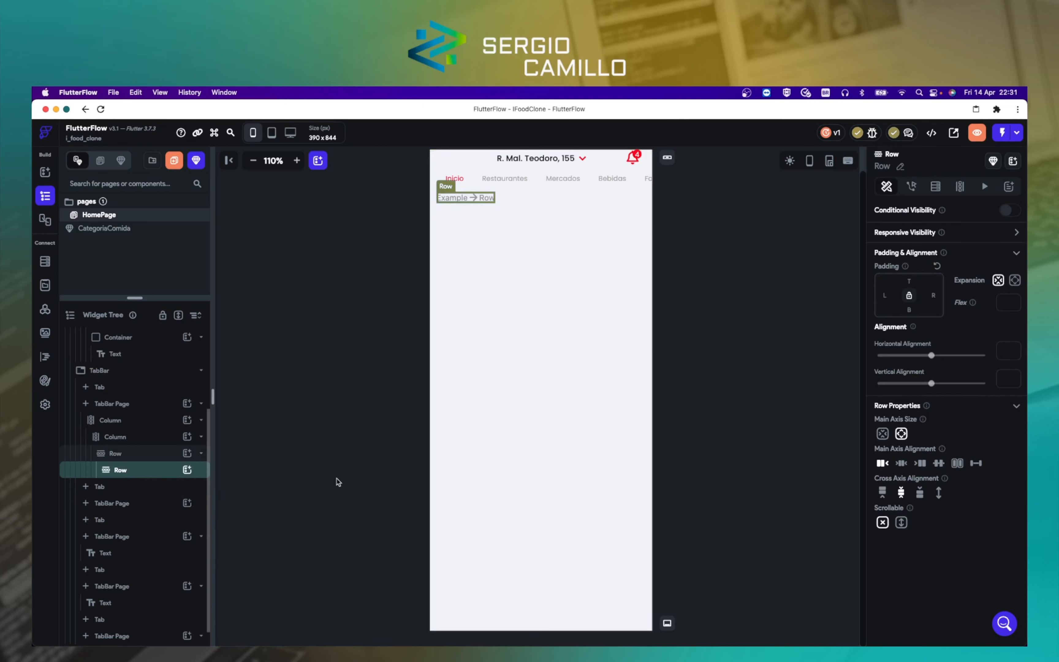
left_click_drag(161, 472, 130, 455)
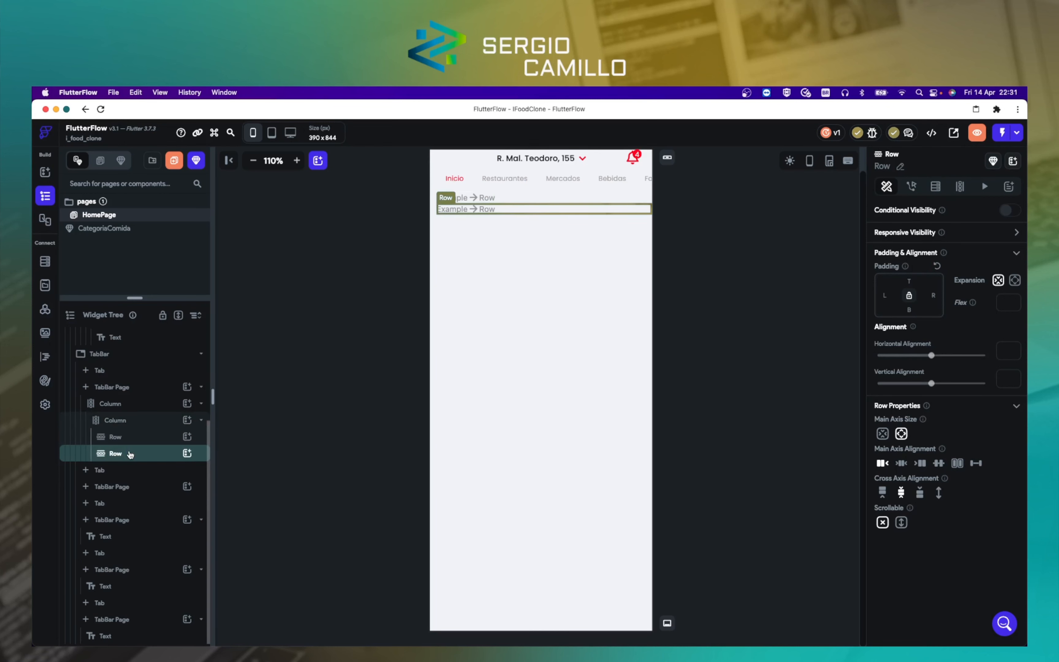
Step: Inspect the placement of the two stacked Rows on the Início tab, selecting each one in turn
left_click(418, 395)
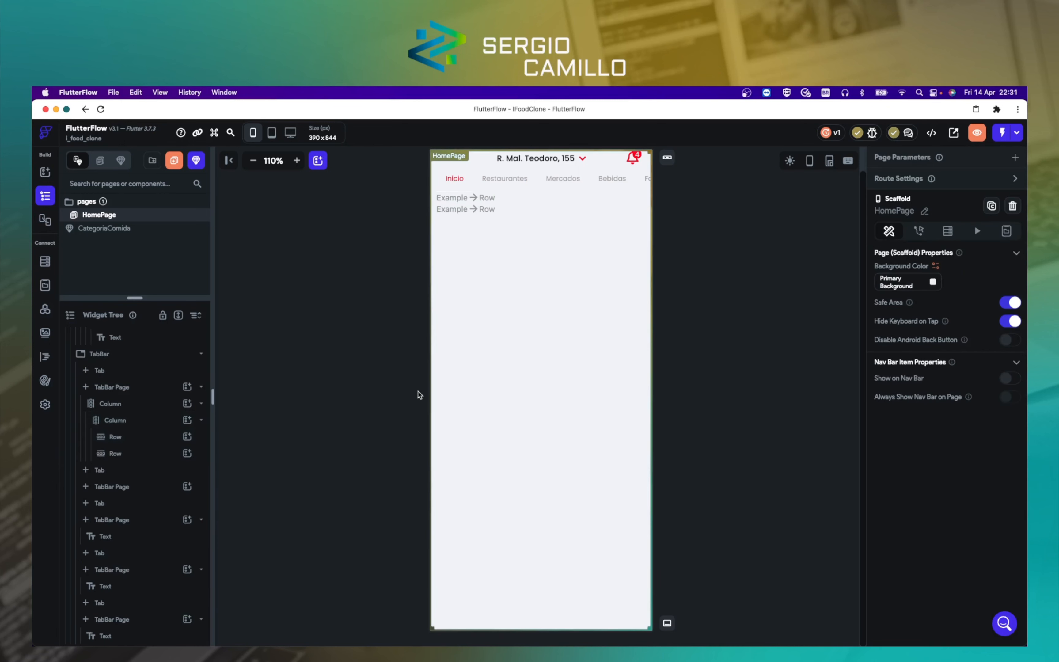
left_click(507, 195)
left_click(510, 211)
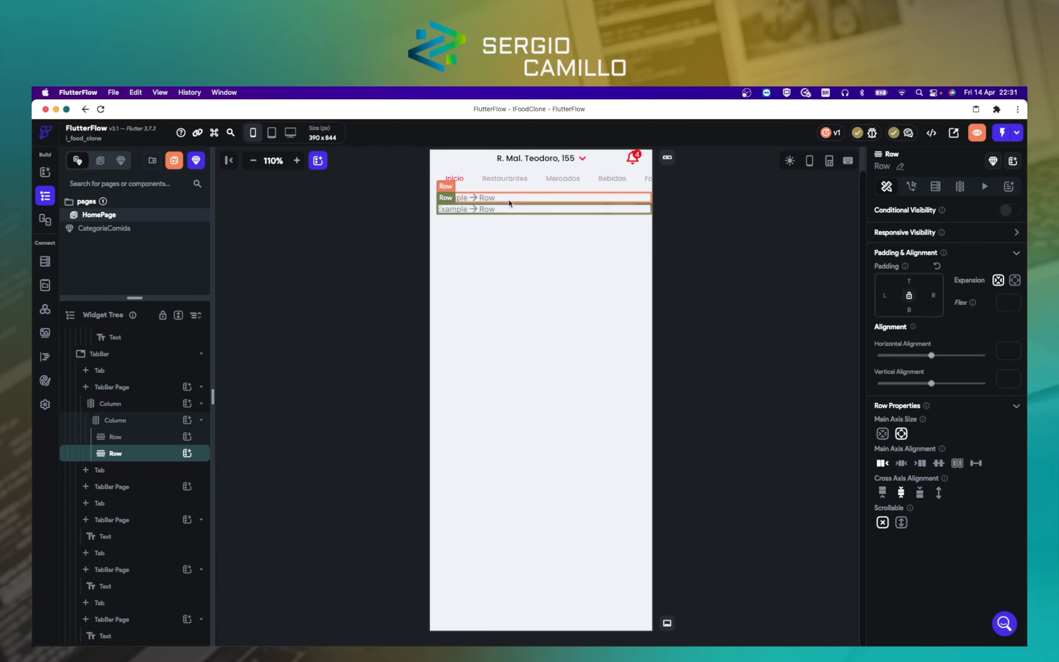
left_click(508, 197)
left_click(508, 211)
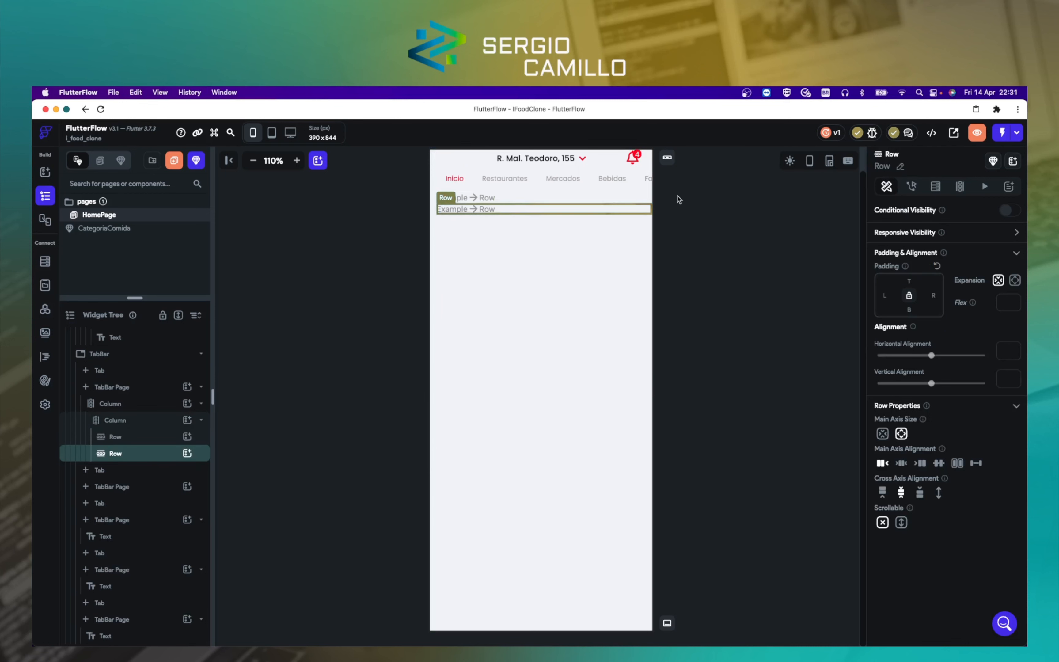
left_click(628, 198)
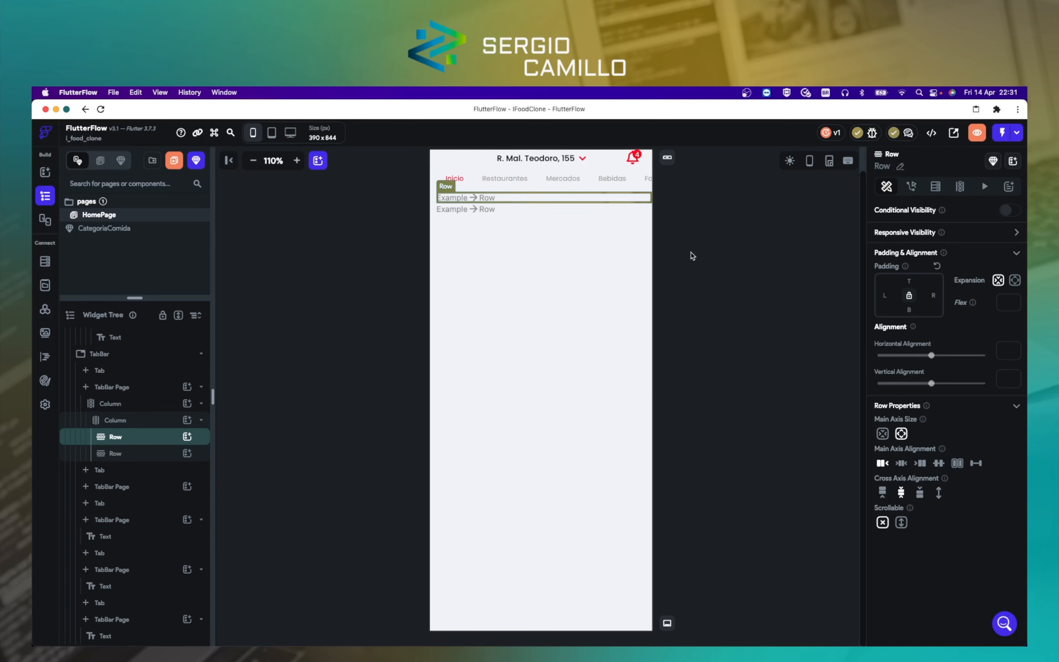
Step: Compare the two stacked Rows with the category grid in the IFoodHome.jpeg reference in Preview, and return to FlutterFlow
key("super+Tab")
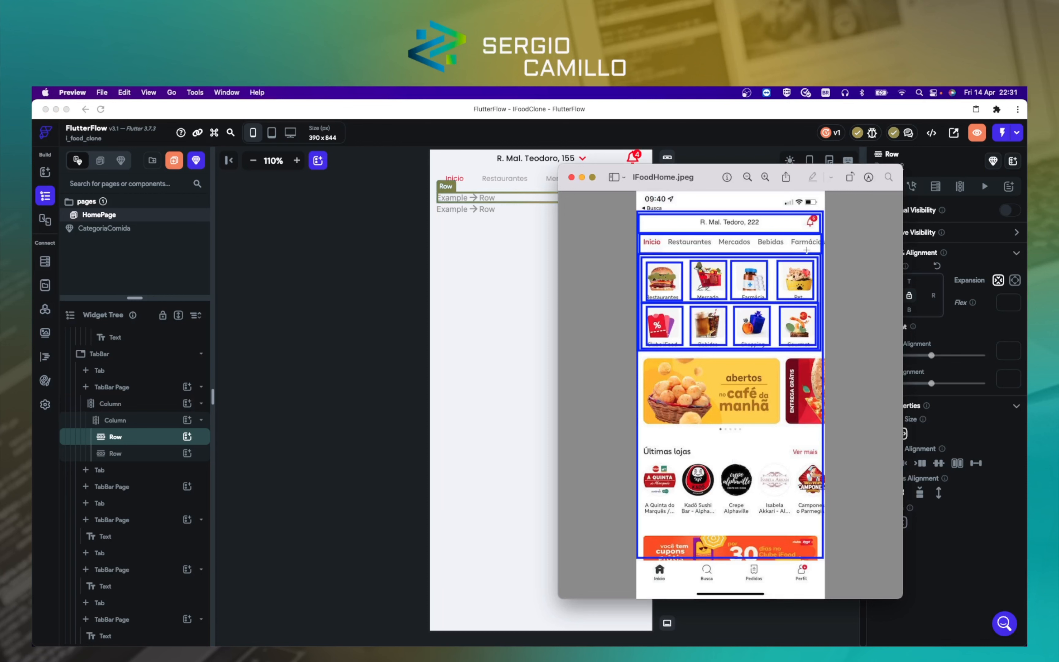
key("super+Tab")
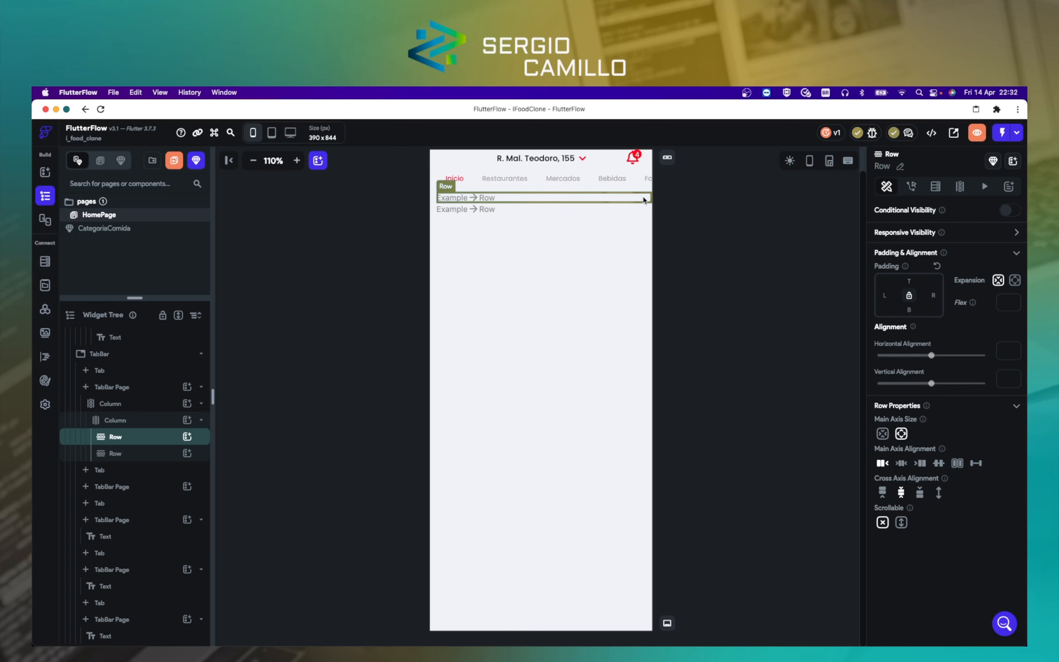
key("super+Tab")
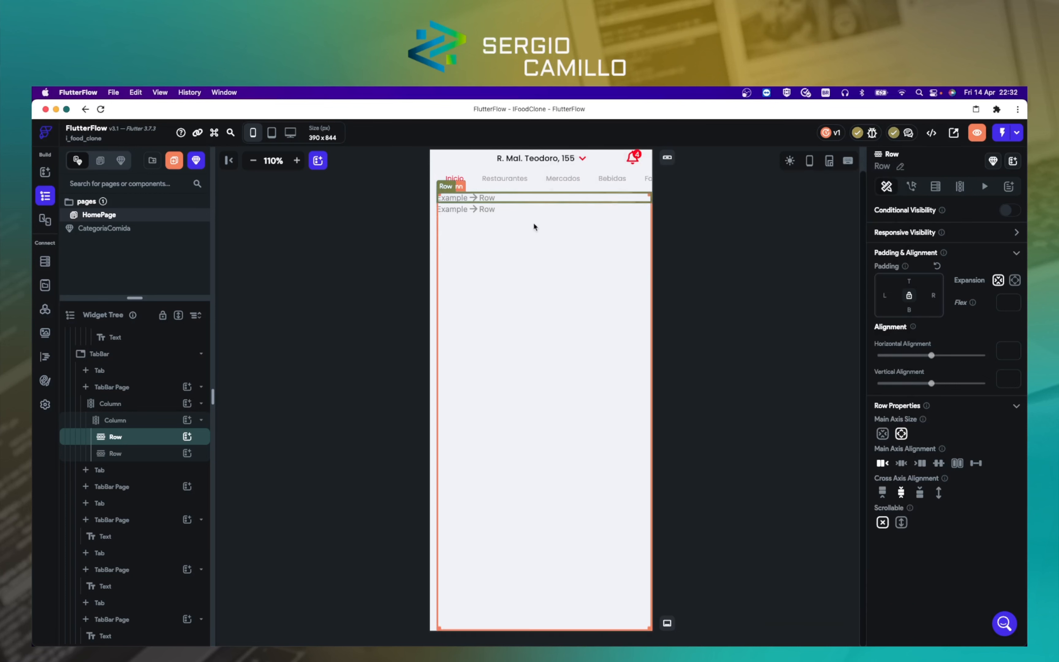
key("super+Tab")
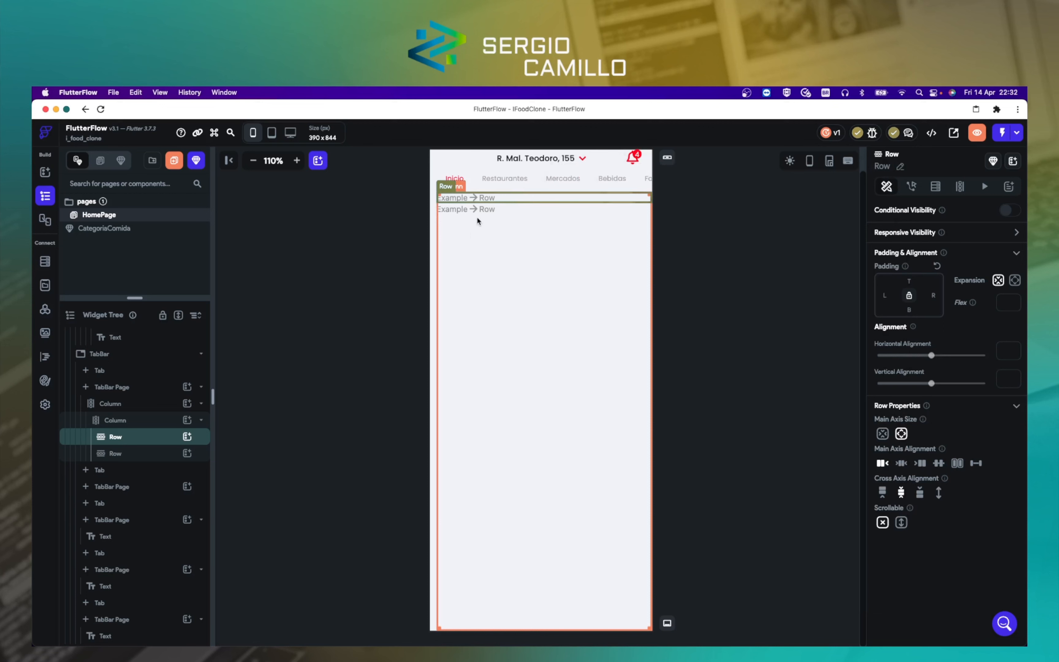
Step: Set the inner Column's right padding to 10 and check the spacing of both Rows inside it
left_click(125, 424)
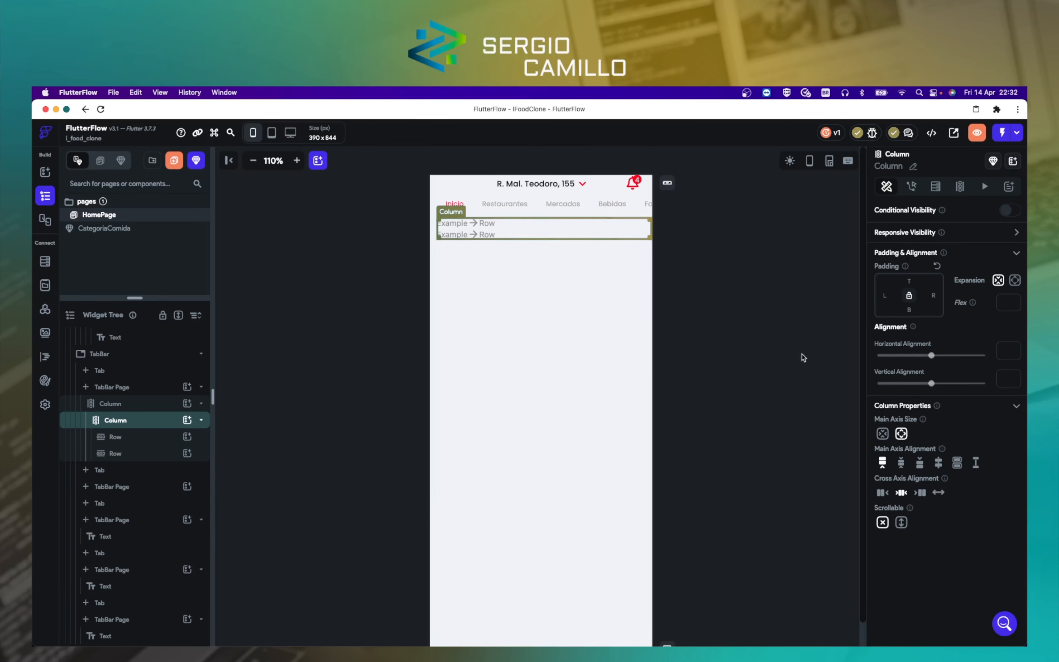
left_click(935, 296)
type("20")
key("BackSpace")
key("BackSpace")
type("10")
left_click(740, 347)
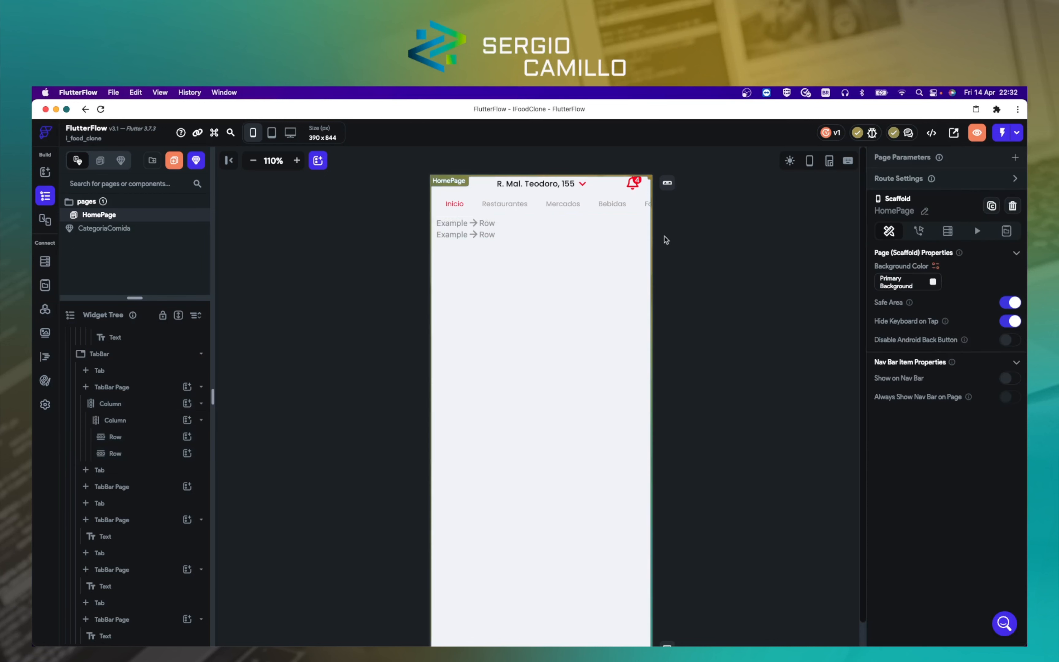
left_click(609, 224)
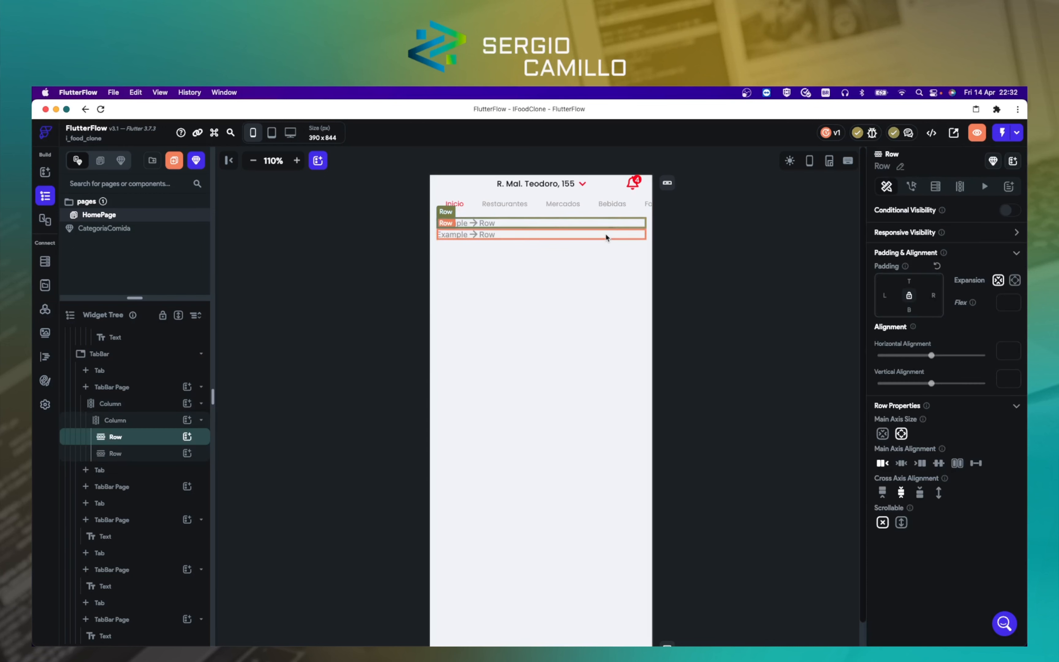
left_click(606, 237)
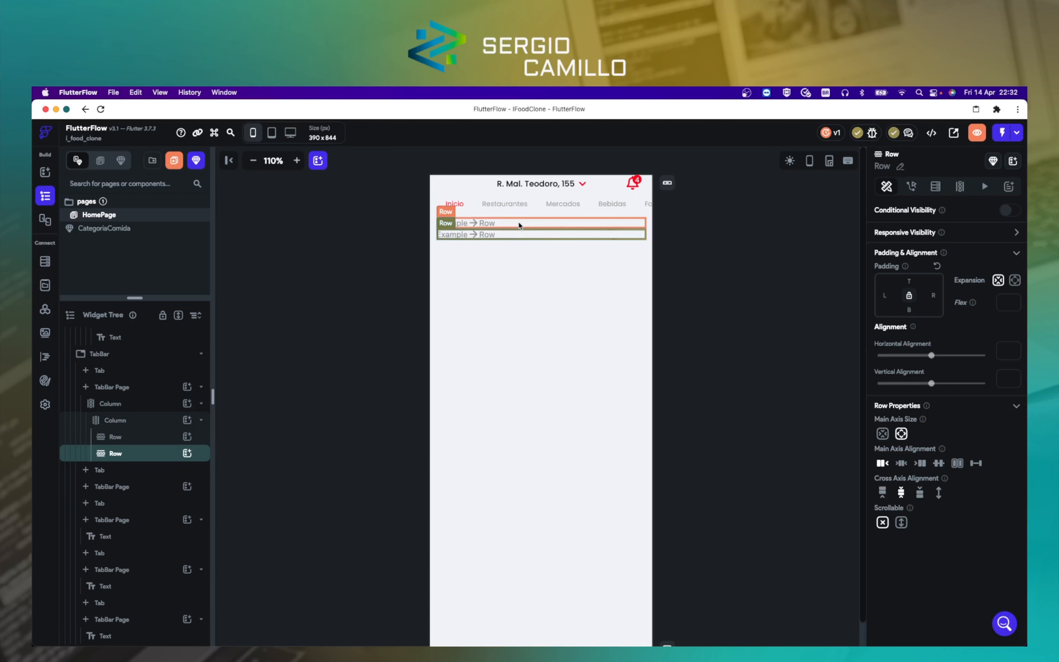
left_click(546, 299)
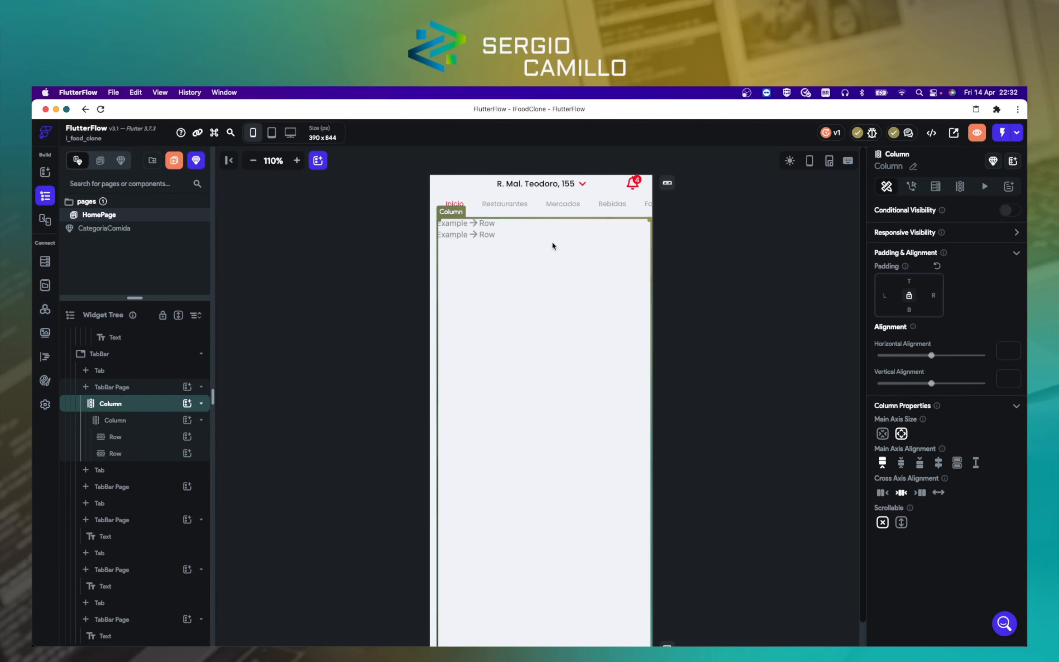
Step: Check the IFoodHome.jpeg layout reference and add a Column inside the first of the two rows on the Inicio tab page
left_click(498, 224)
left_click(369, 289)
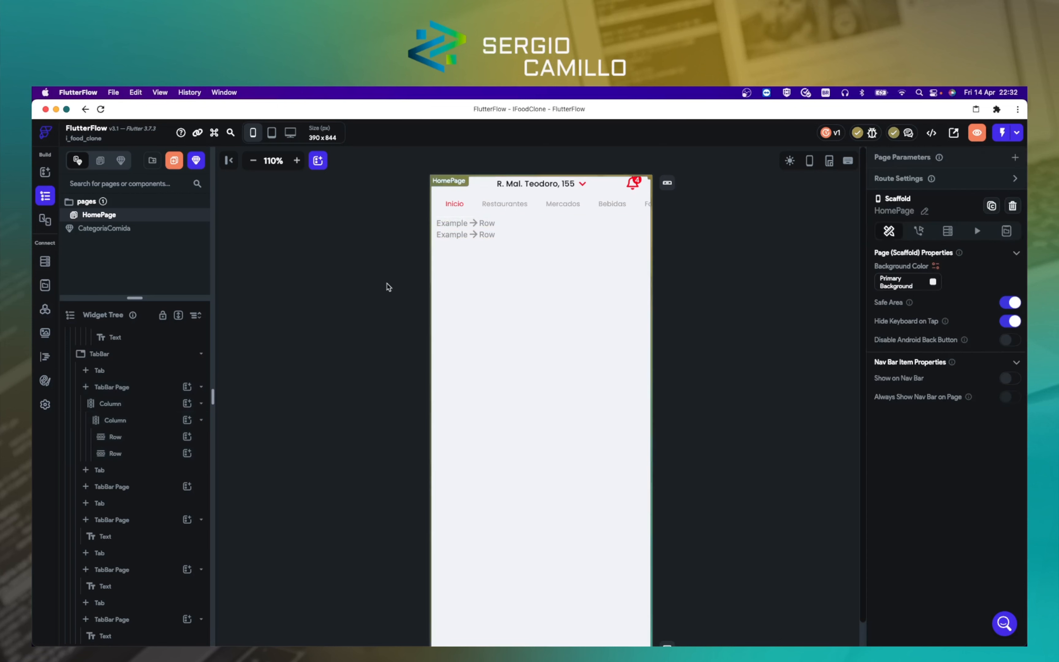
key("super+Tab")
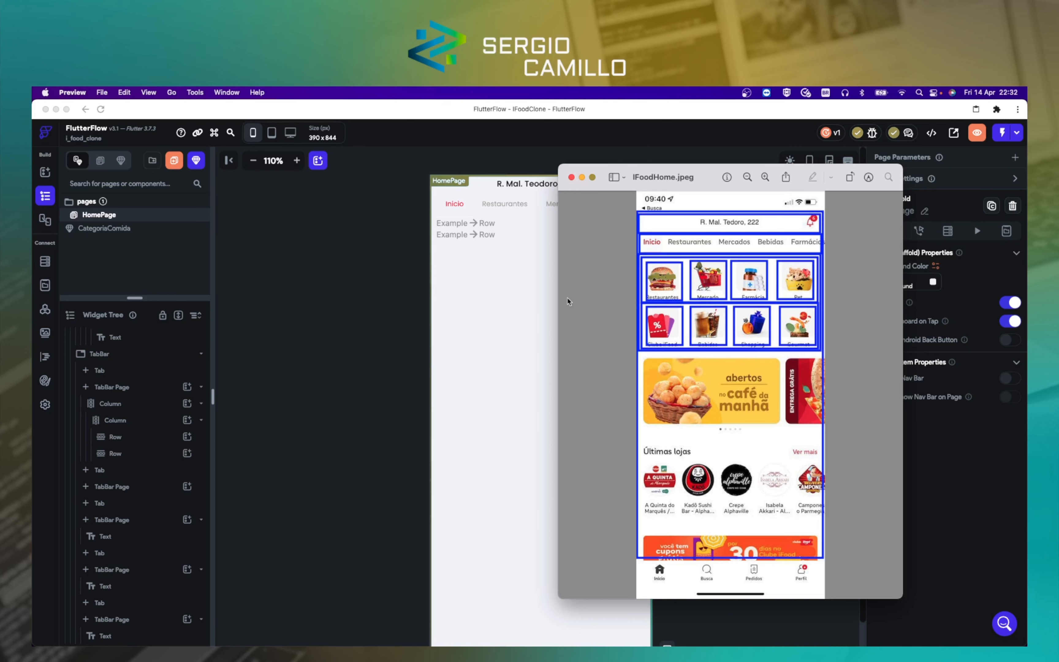
left_click(476, 228)
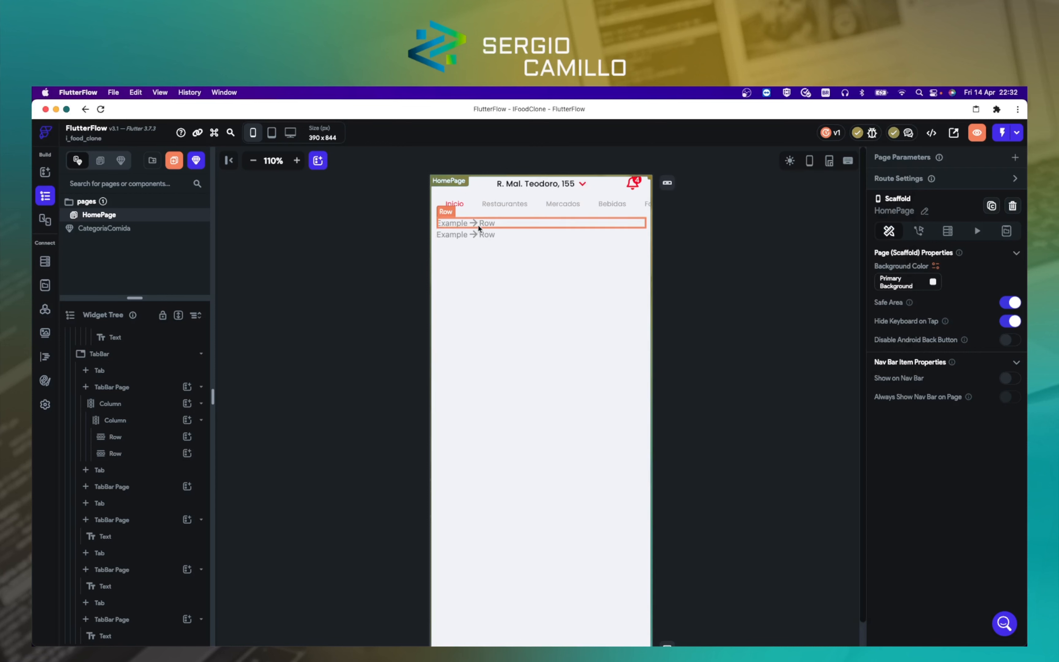
left_click(479, 228)
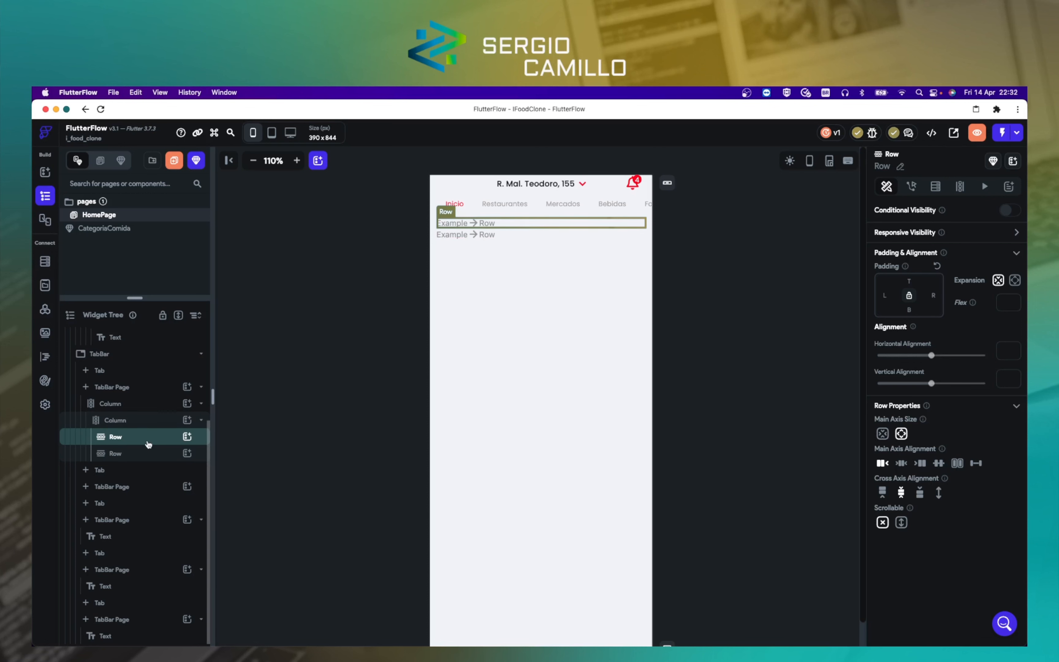
left_click(188, 438)
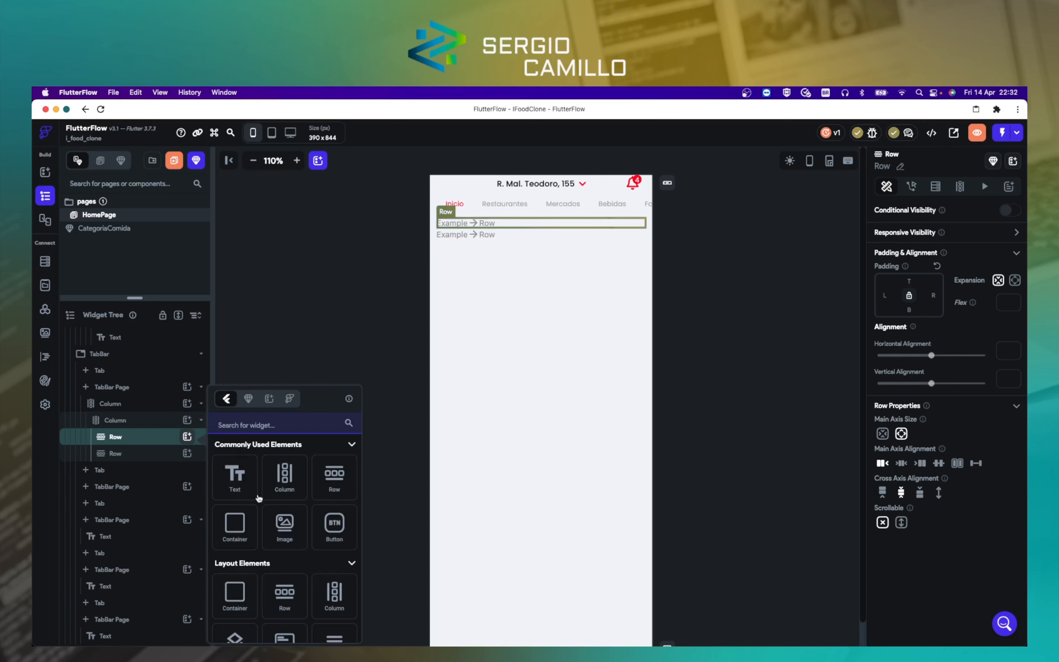
left_click(287, 480)
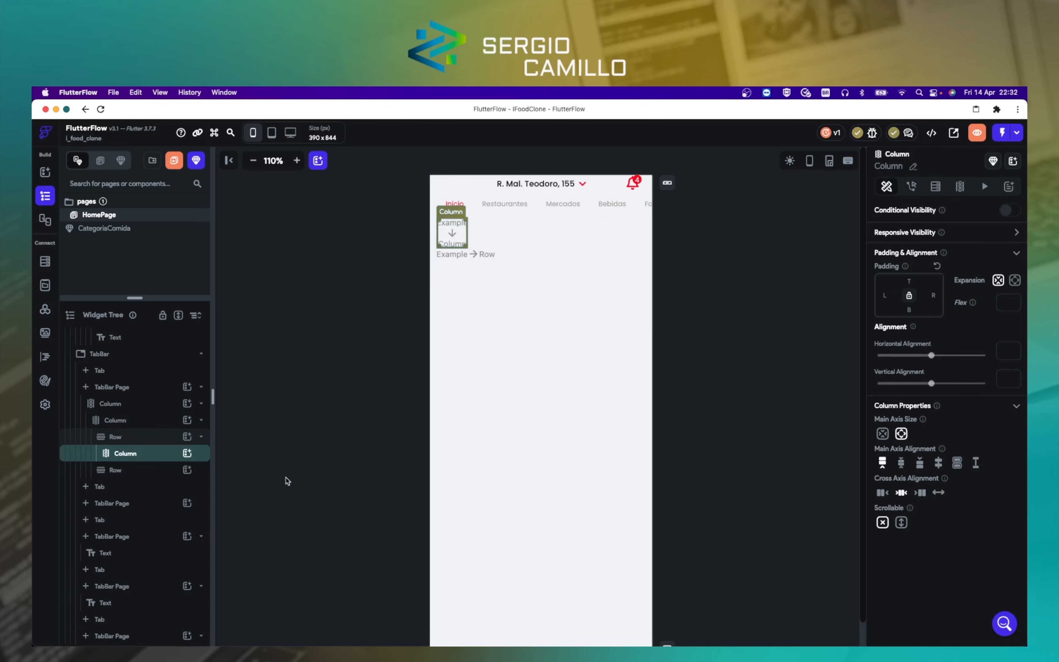
Step: Add an Image widget and a Text widget below it inside the first row's new column
left_click(187, 454)
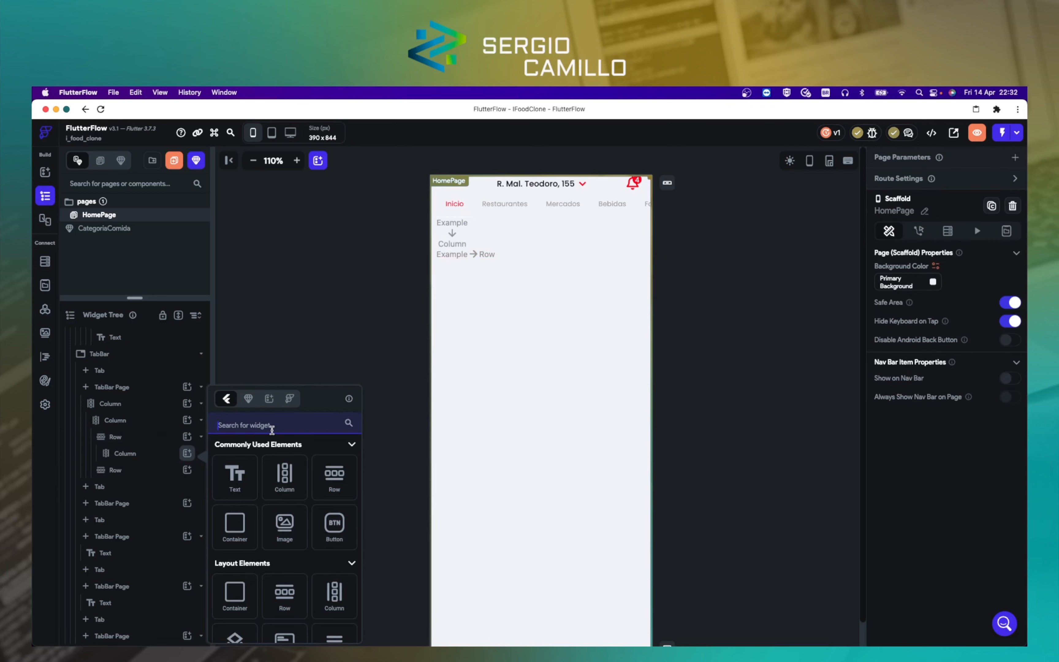
type("ima")
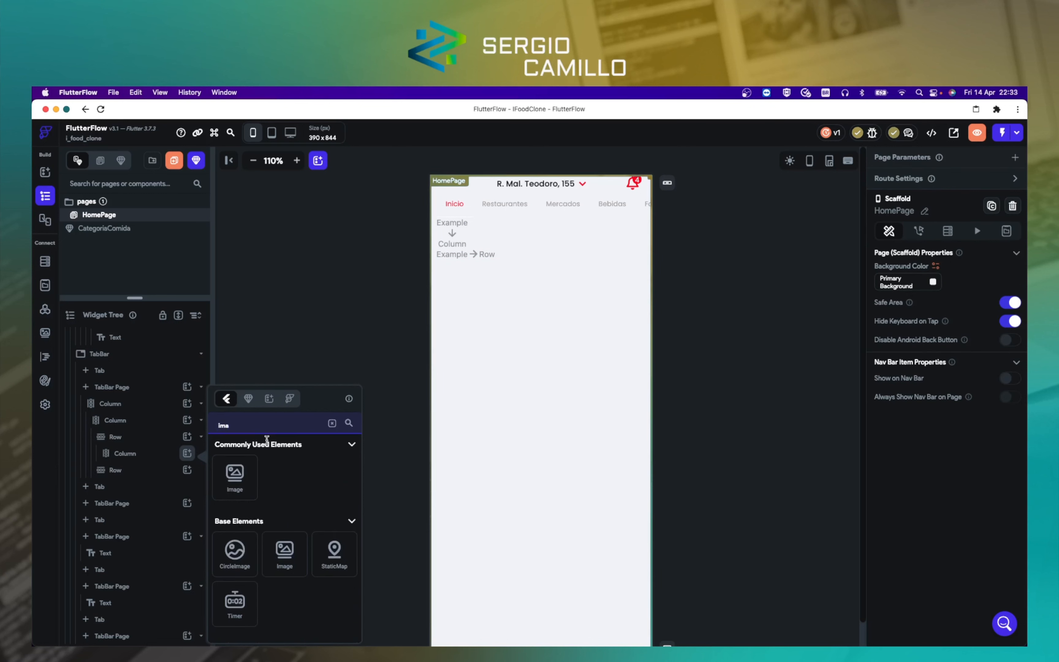
left_click(223, 480)
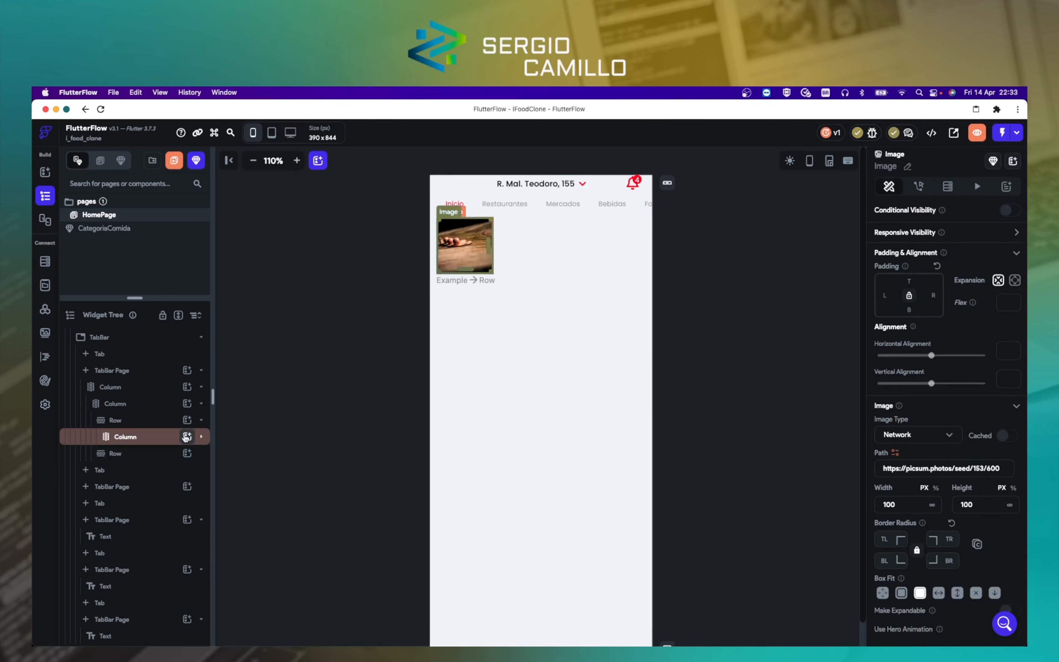
left_click(187, 437)
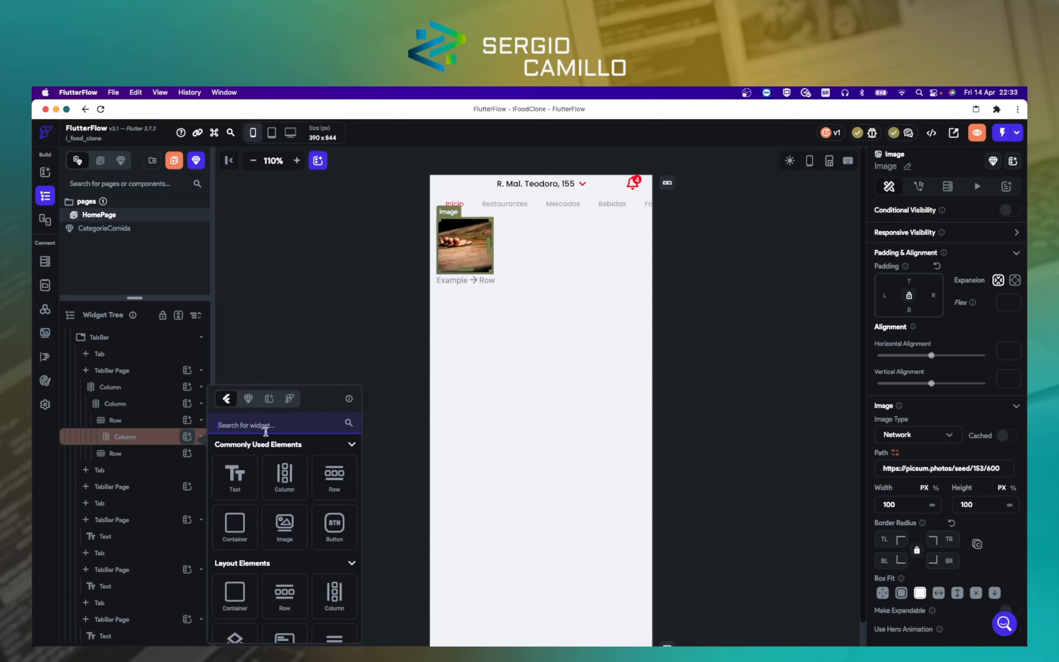
type("tex")
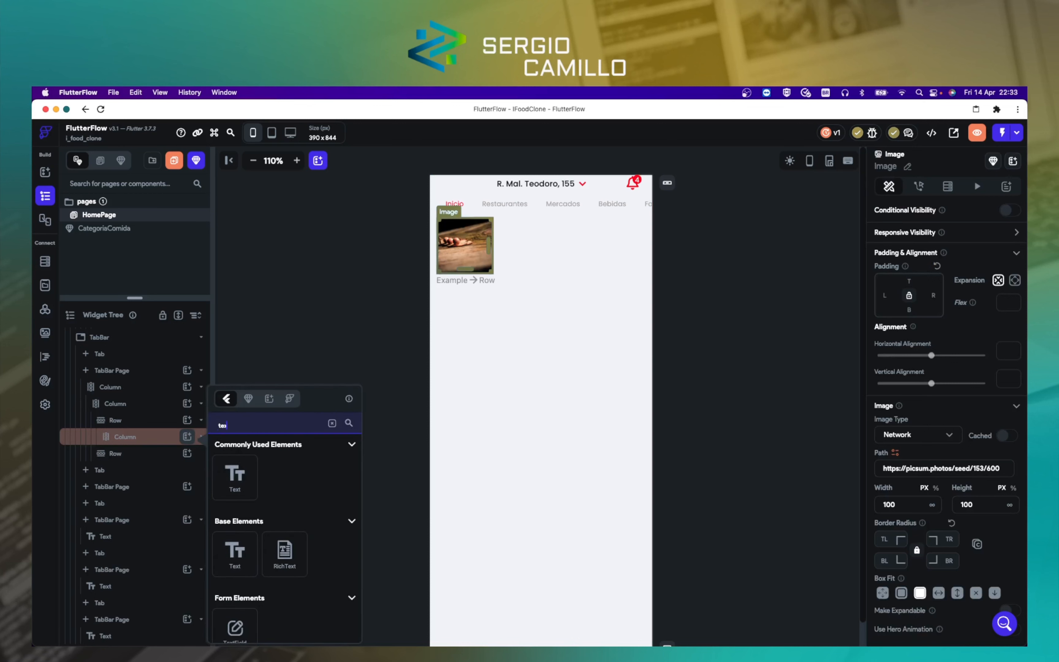
left_click(242, 476)
left_click(401, 373)
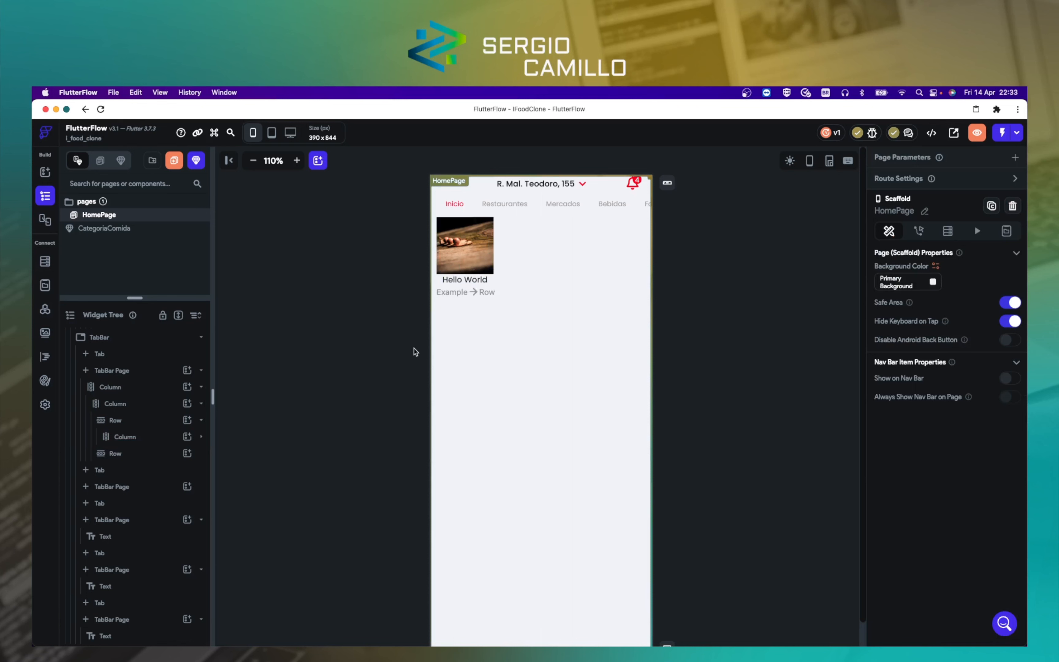
left_click(482, 262)
left_click(364, 340)
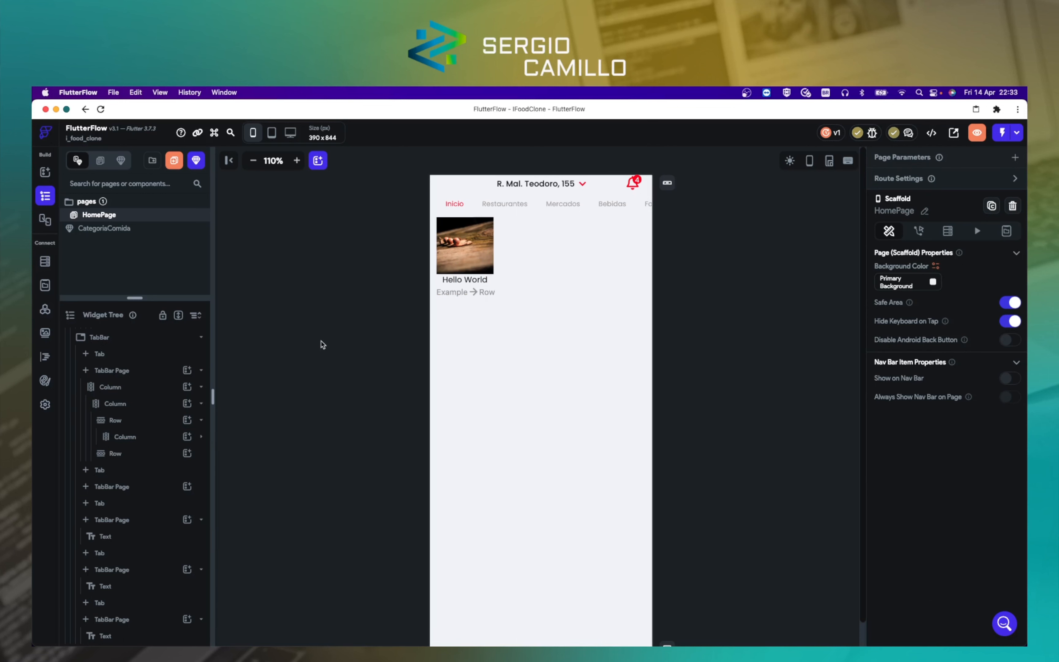
left_click(754, 331)
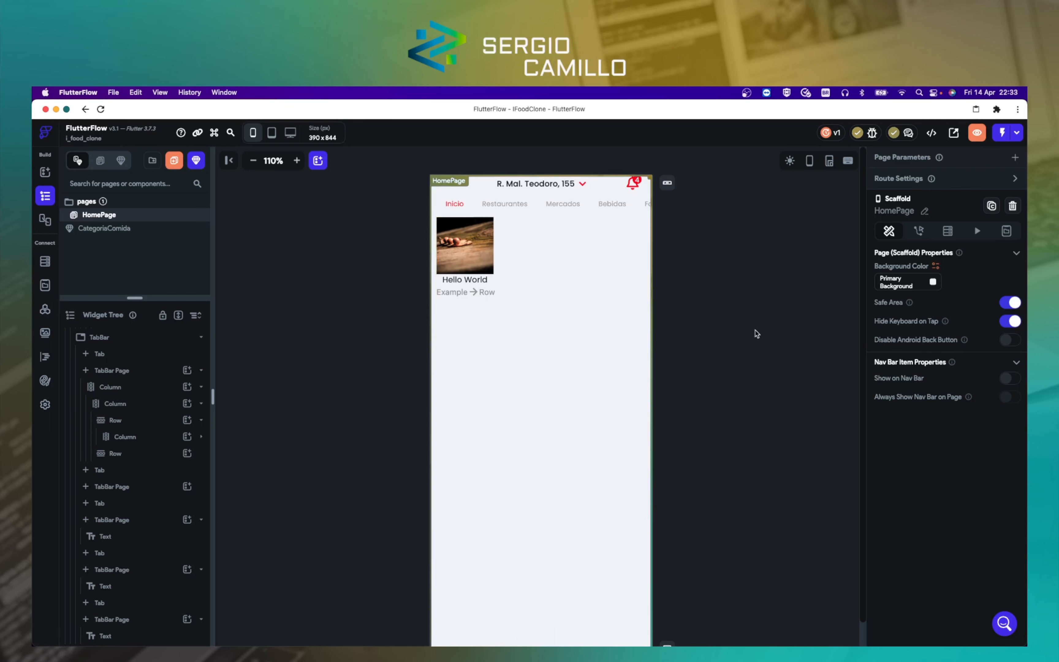
left_click(479, 257)
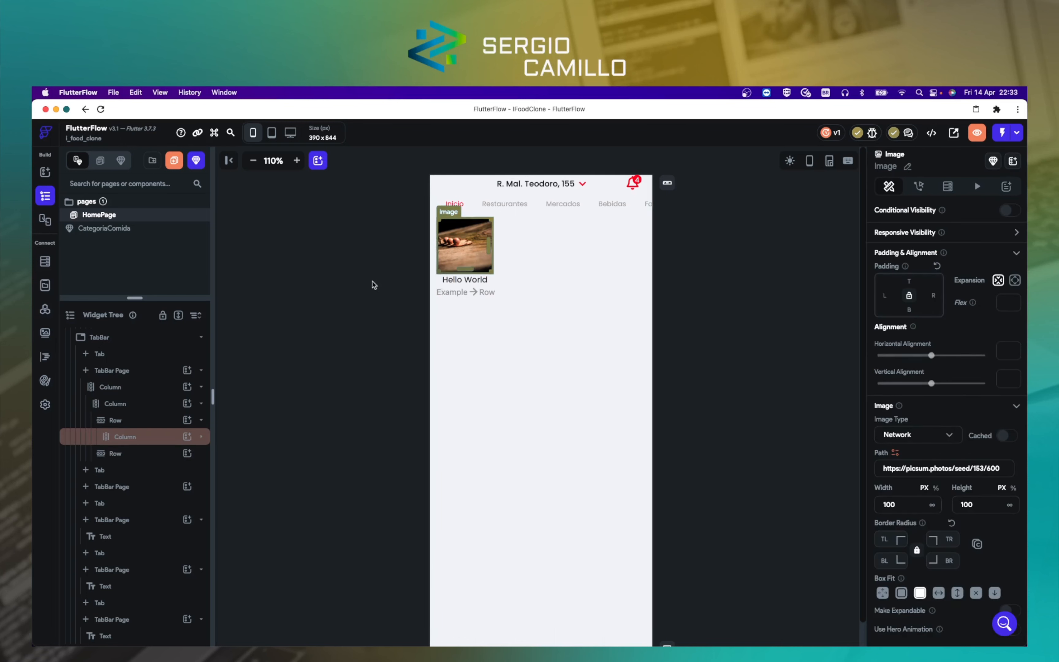
left_click(372, 285)
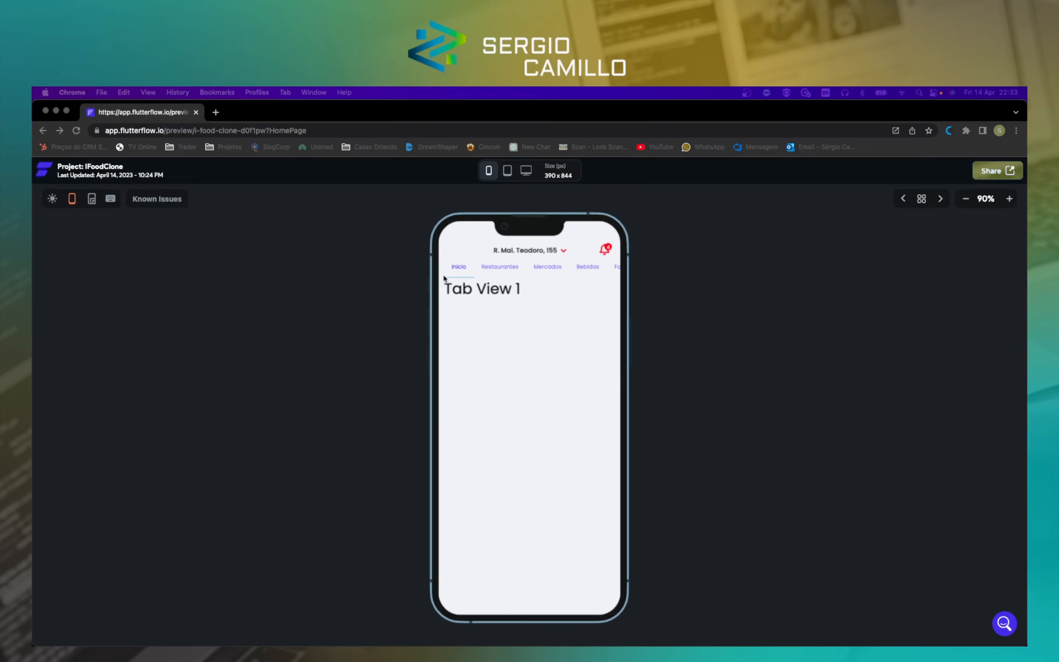
key("super+Tab")
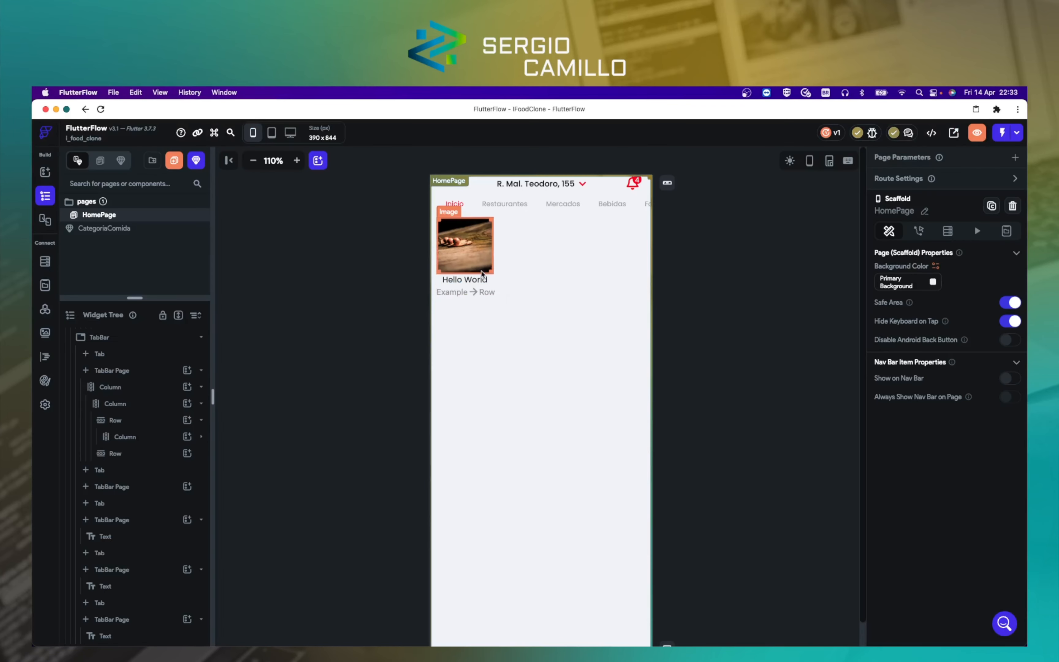
Step: Set the Hello World text below the image to font size 12 and font weight 300 - Light
left_click(458, 280)
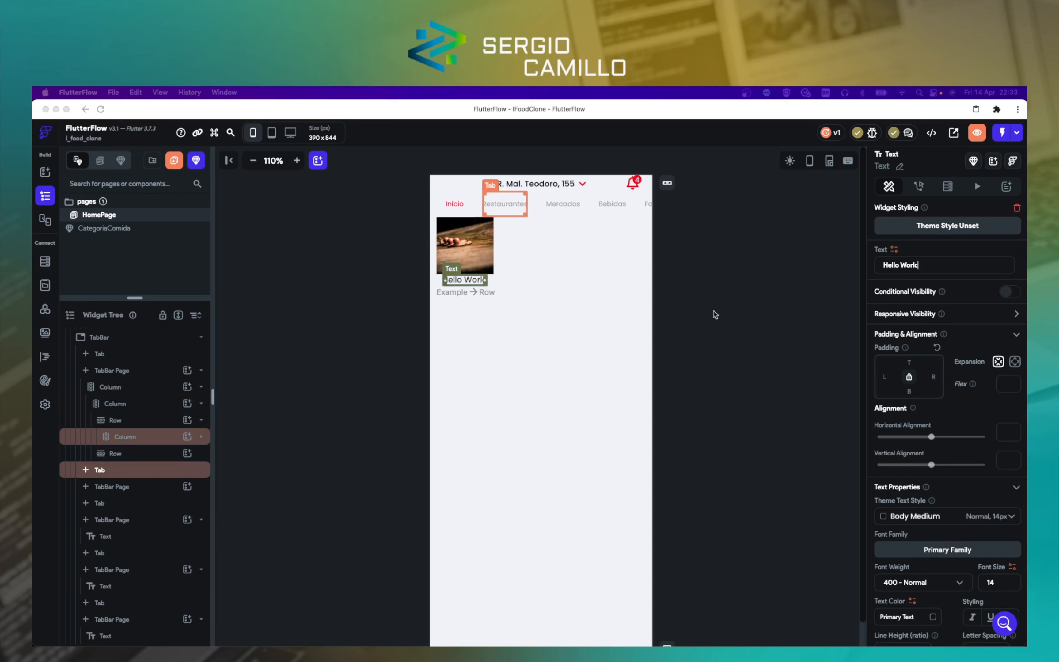
left_click(496, 359)
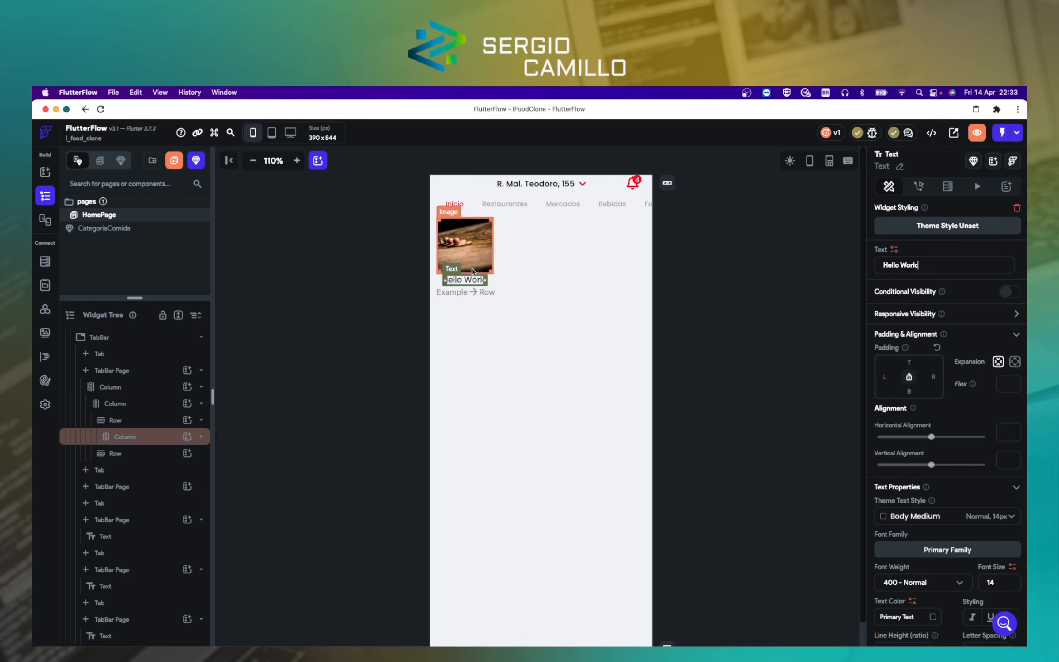
scroll(975, 422, "down", 5)
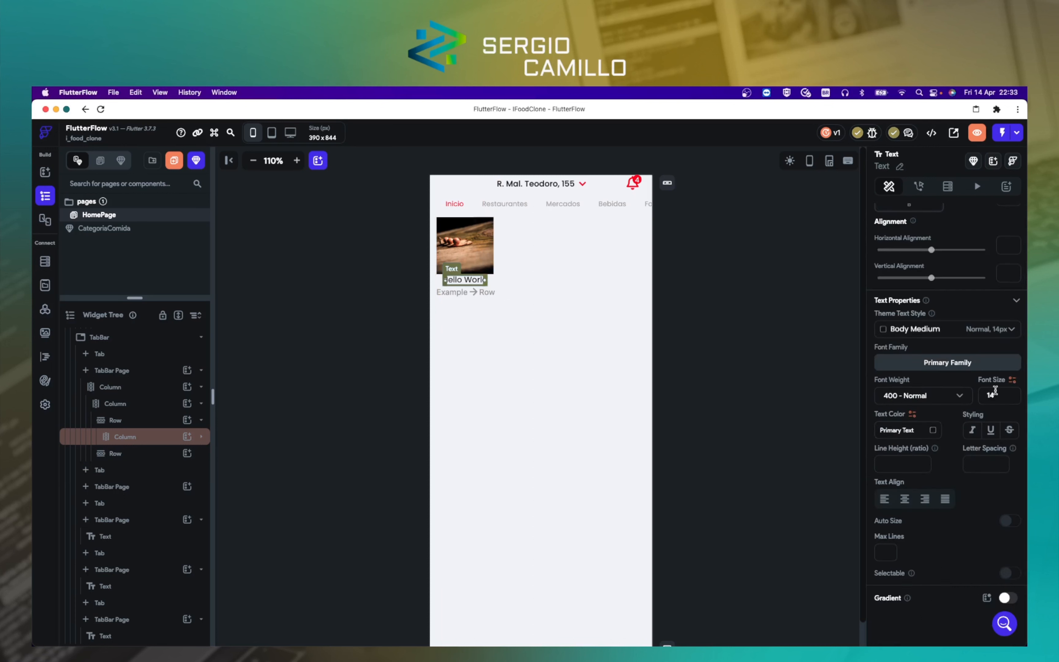
left_click(991, 392)
type("12")
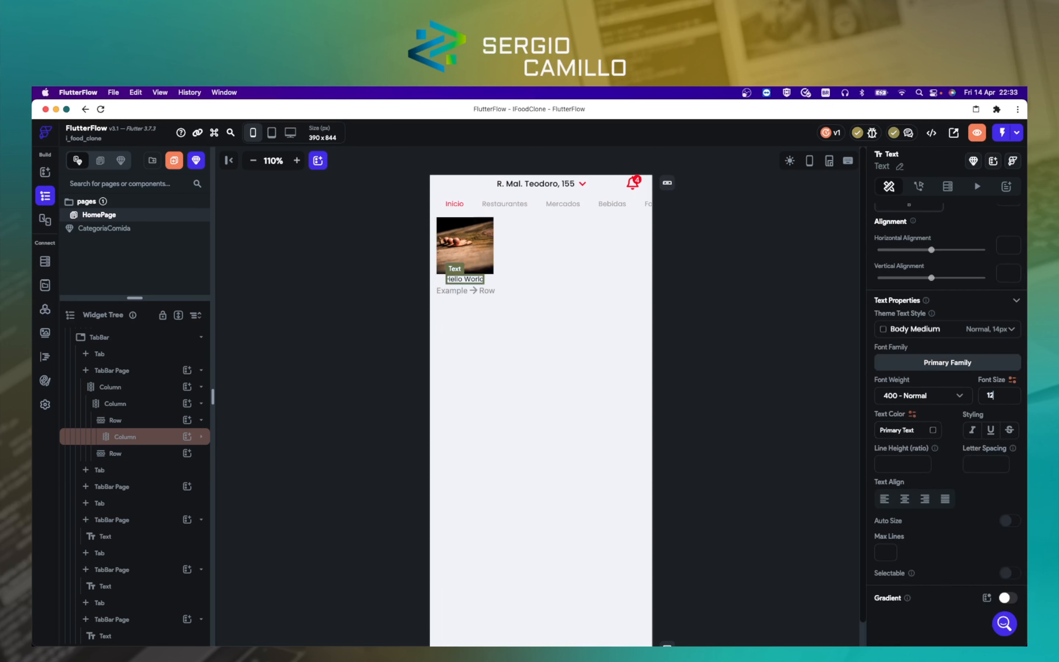
left_click(944, 397)
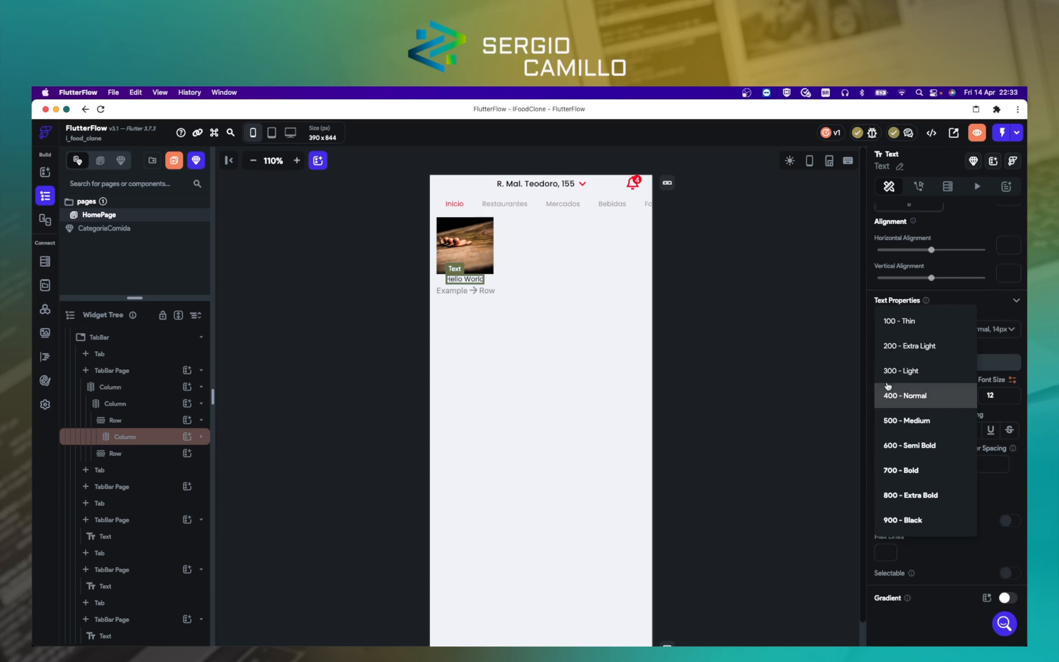
left_click(891, 370)
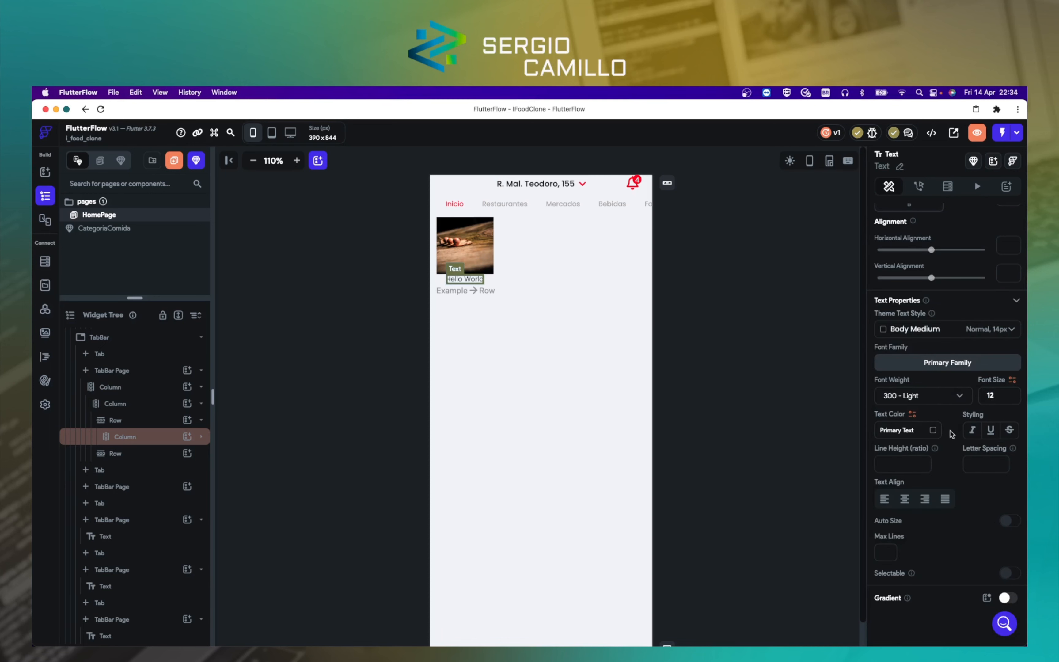
Step: Try to replace the Hello World text's color with a pasted hex value
left_click(926, 430)
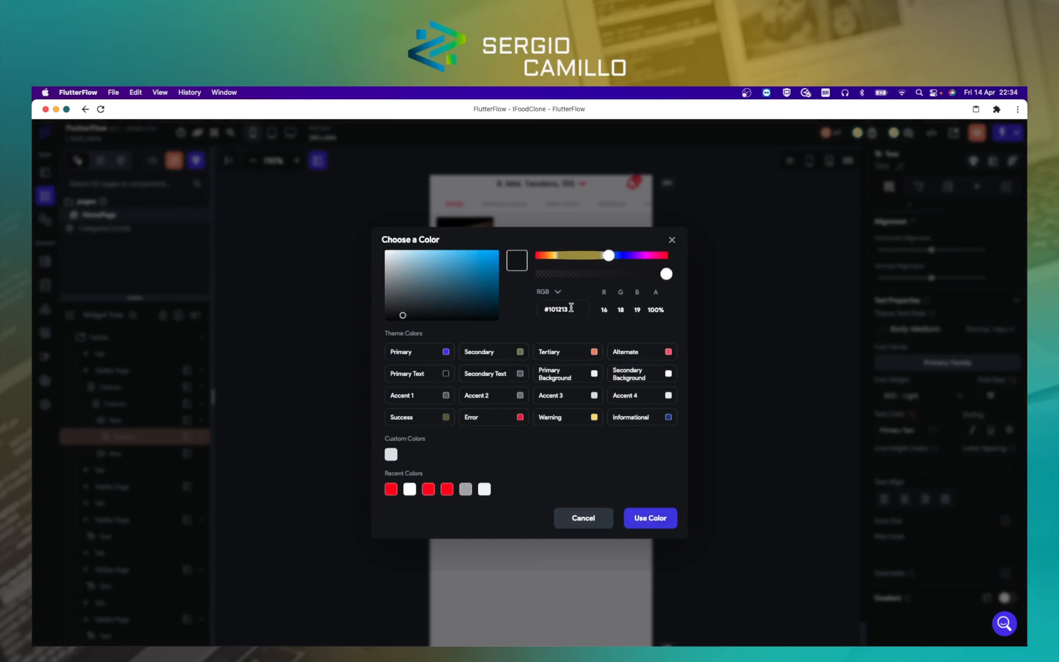
double_click(554, 311)
key("super+v")
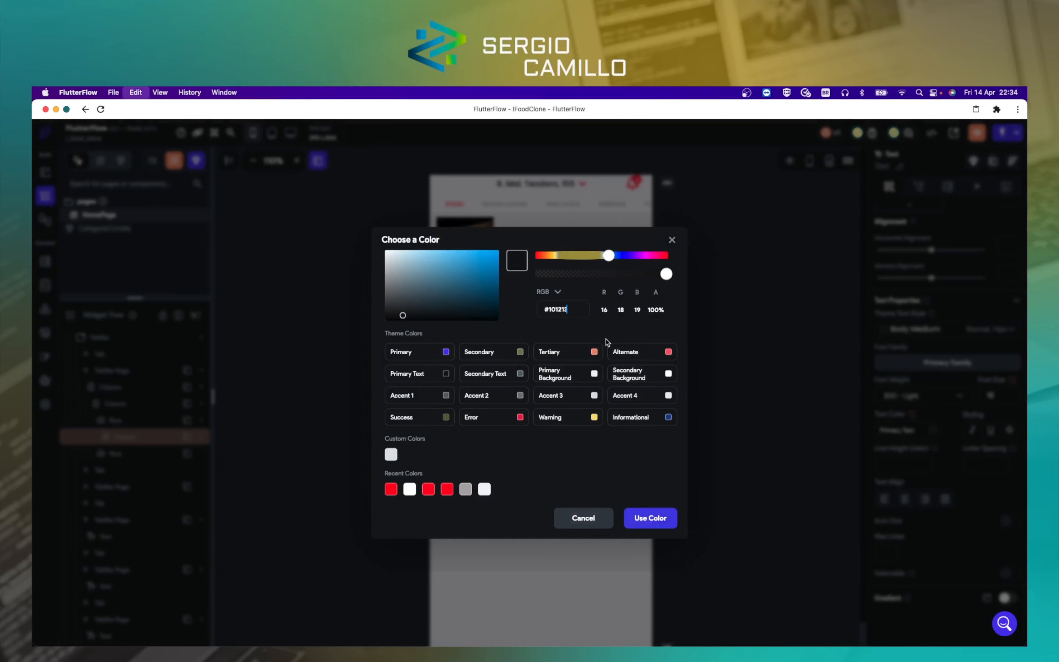
left_click(648, 514)
left_click(570, 346)
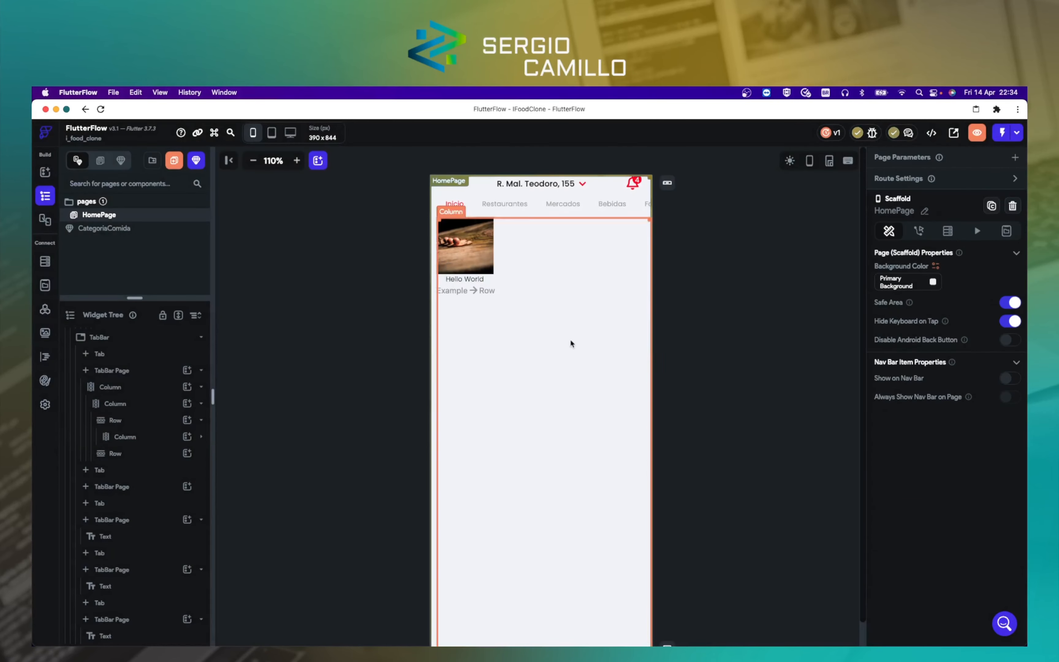
left_click(484, 302)
left_click(466, 281)
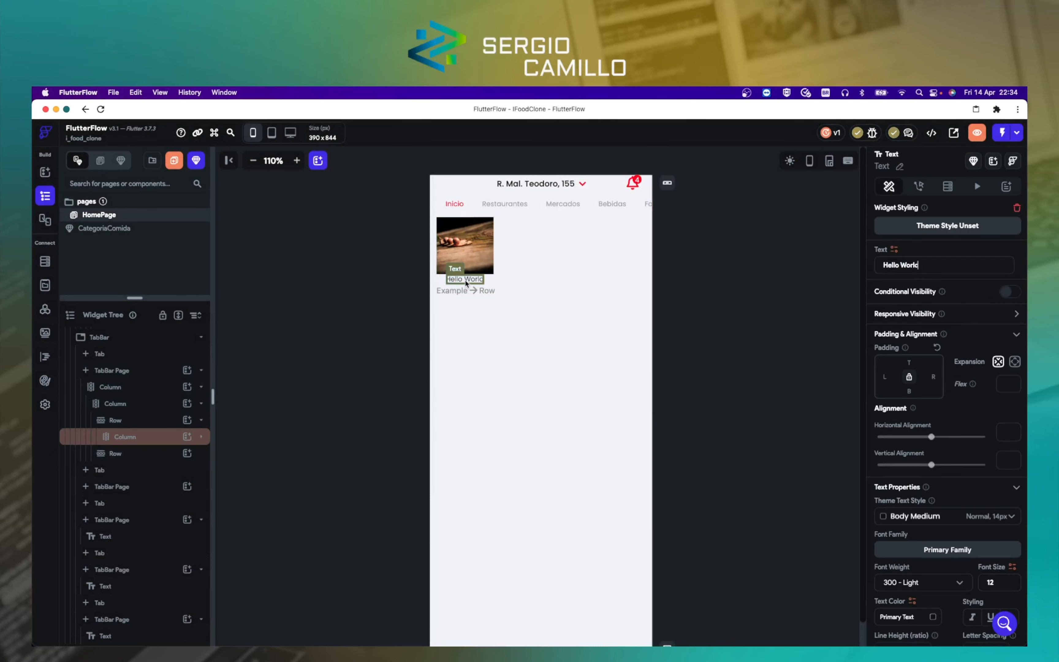
Step: Review the category images available in the project media and return to the HomePage layout
left_click(472, 255)
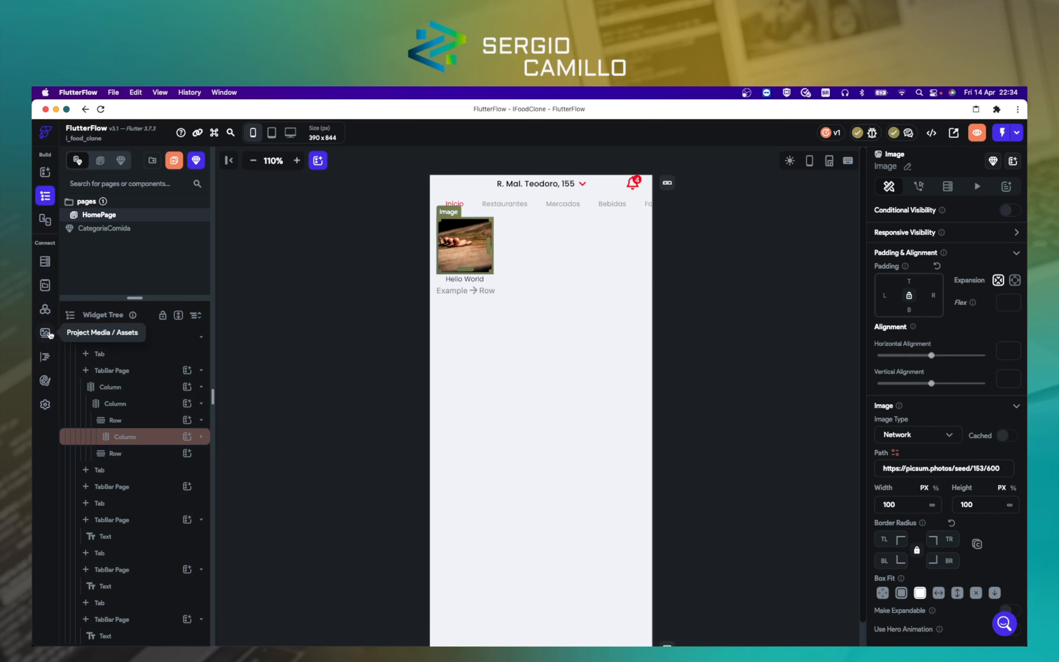
left_click(46, 333)
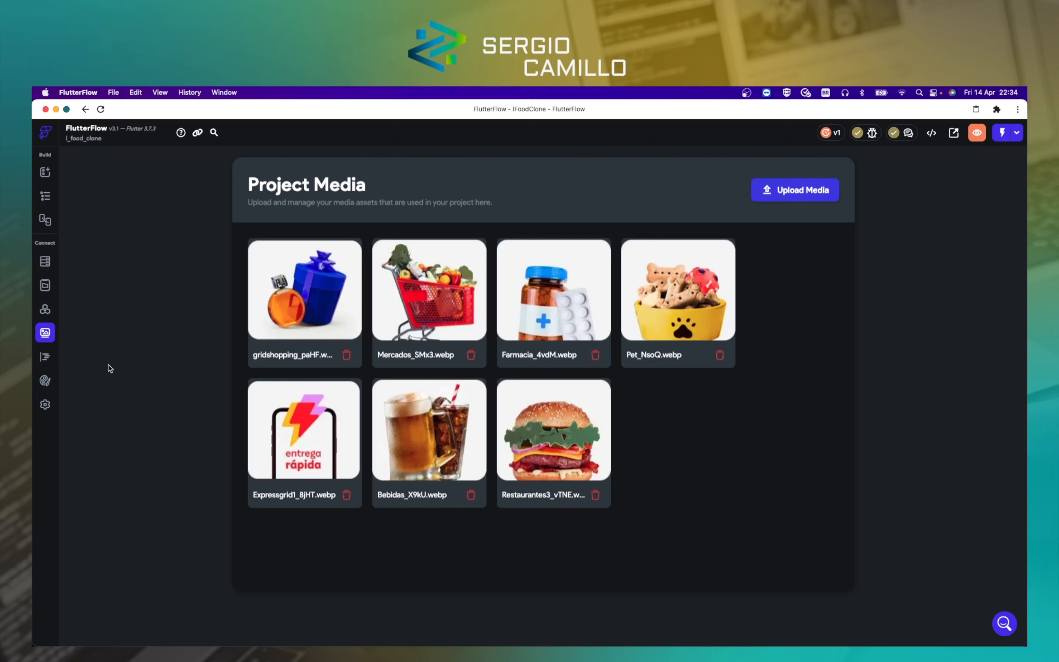
left_click(51, 198)
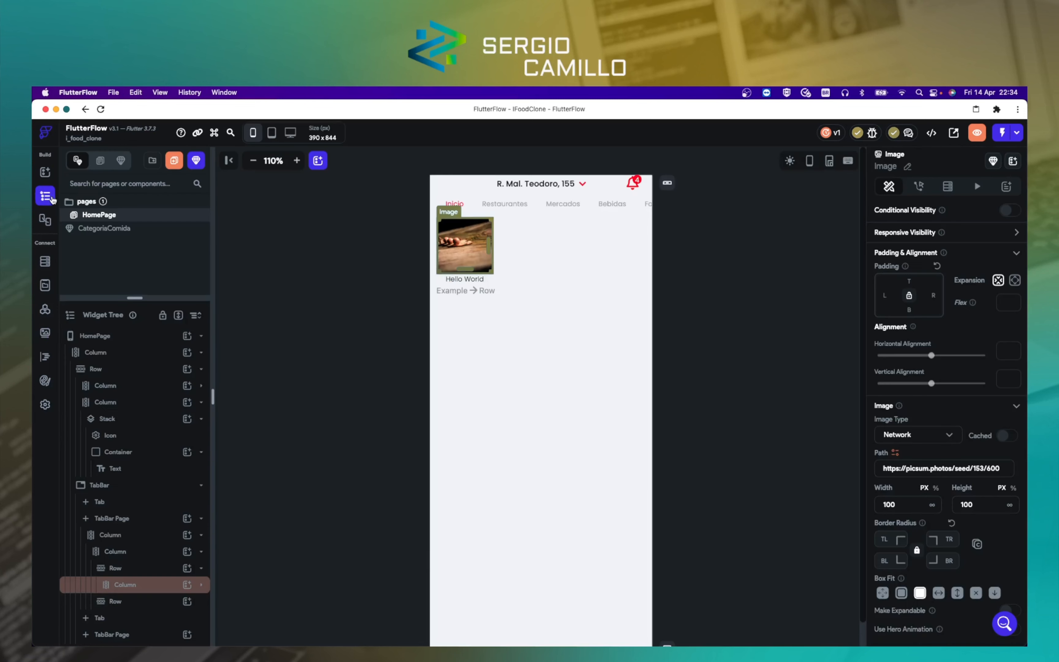
left_click(359, 281)
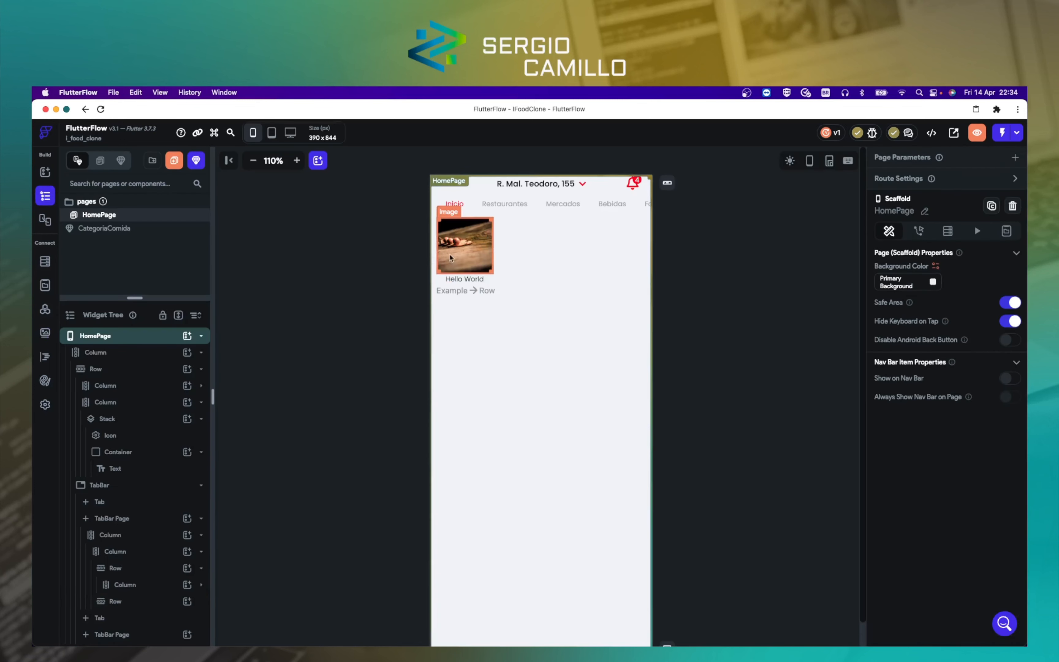
Step: Set the image type of the image above the Hello World text to Asset and look through the available asset images
left_click(481, 244)
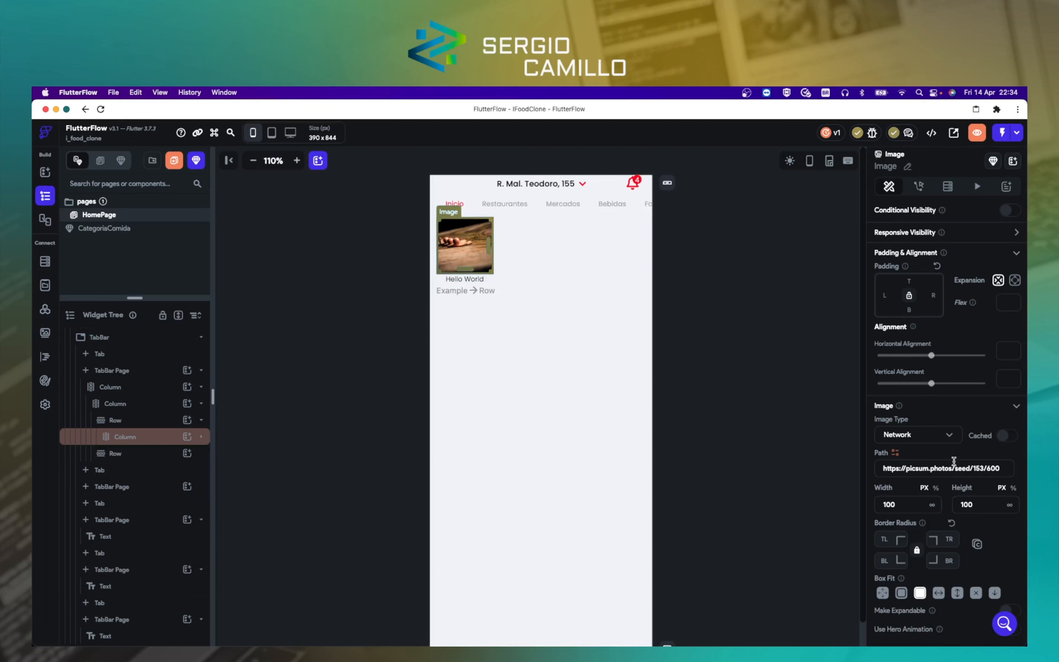
left_click(948, 441)
left_click(905, 463)
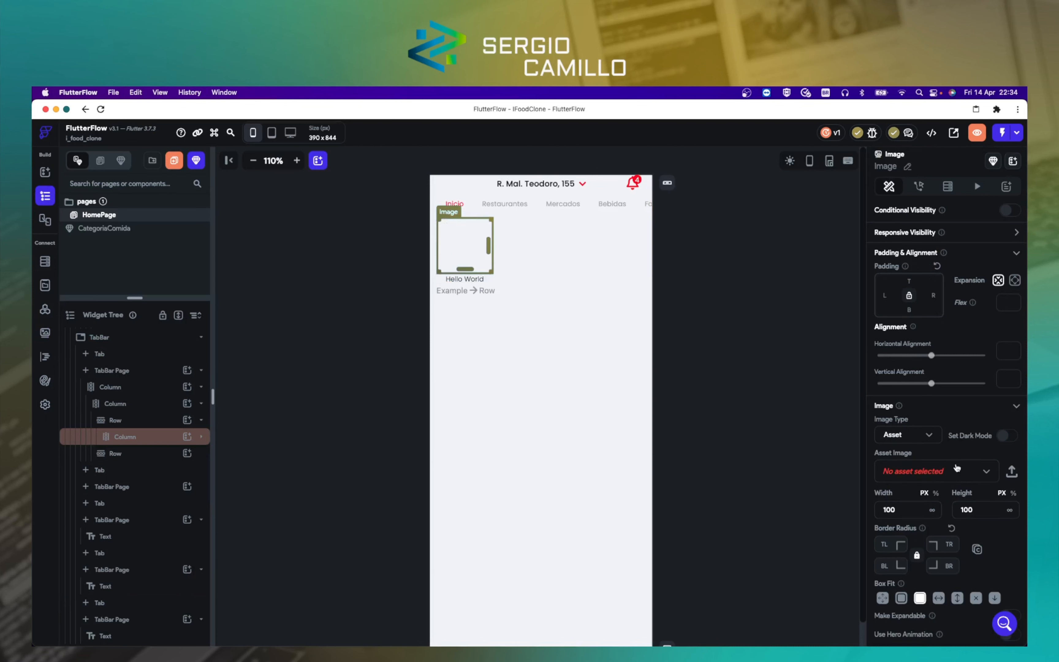
left_click(948, 471)
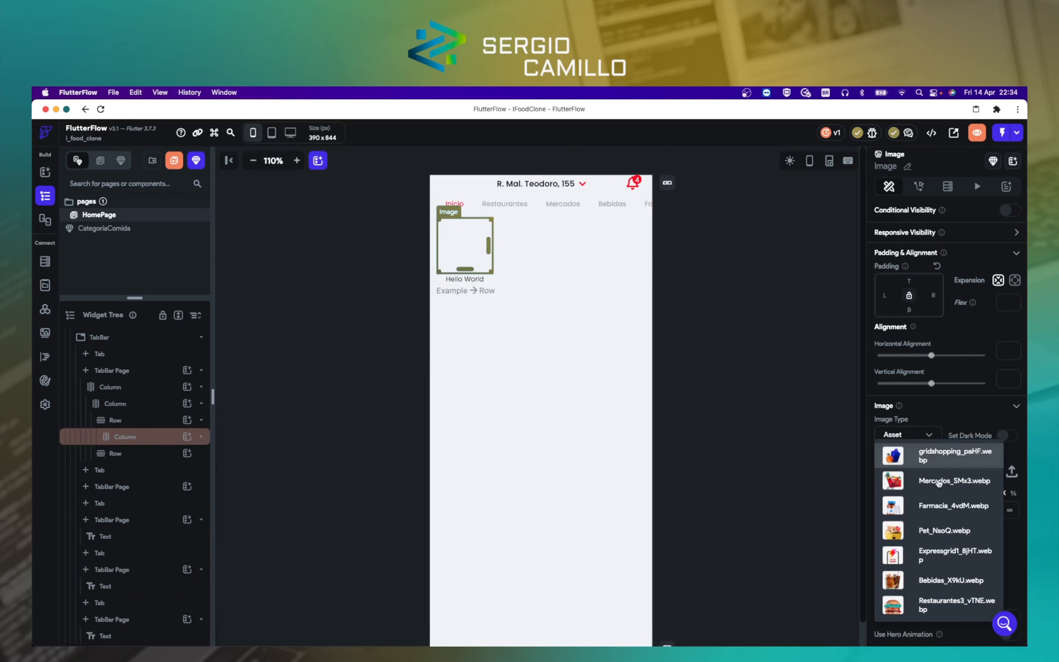
left_click(958, 410)
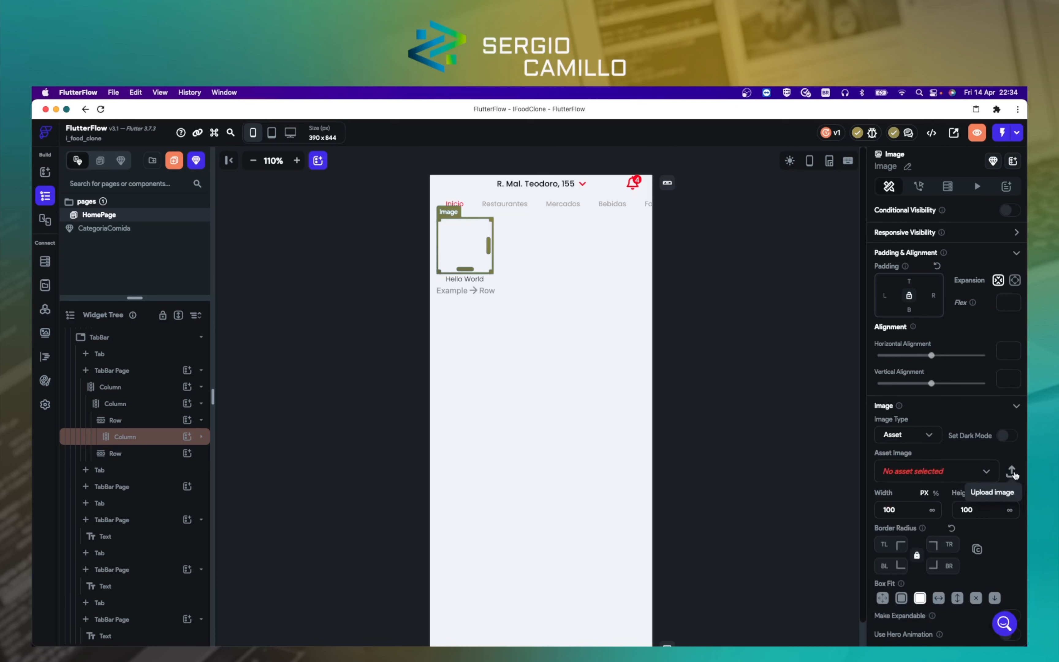
Step: Open gridshopping_paHF.webp from the project media in the browser, copy its web address and return to FlutterFlow
left_click(1013, 472)
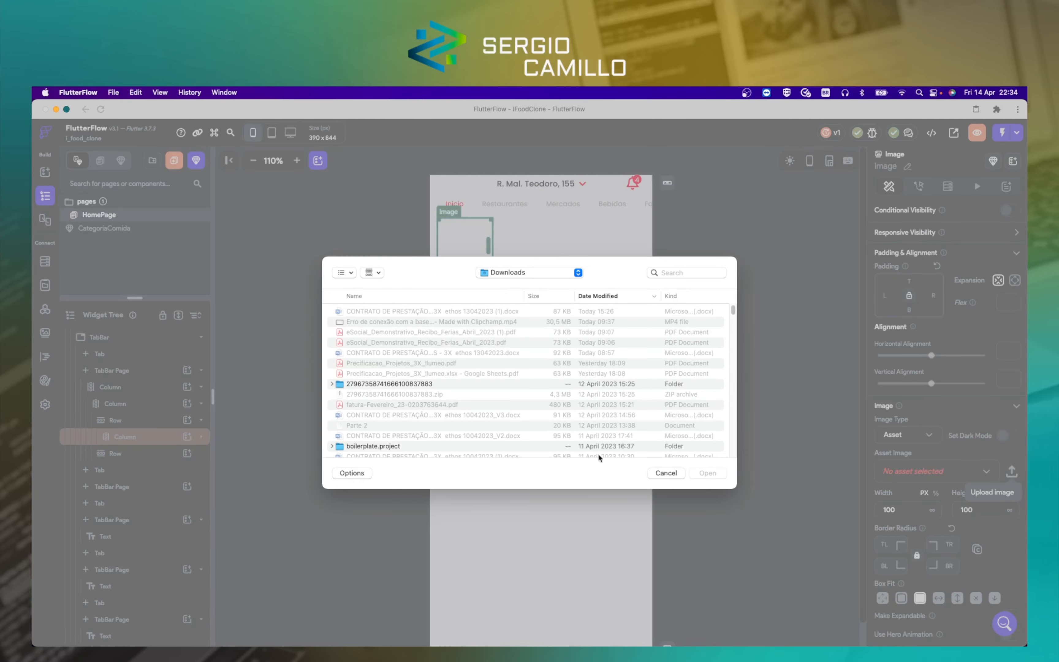
left_click(666, 476)
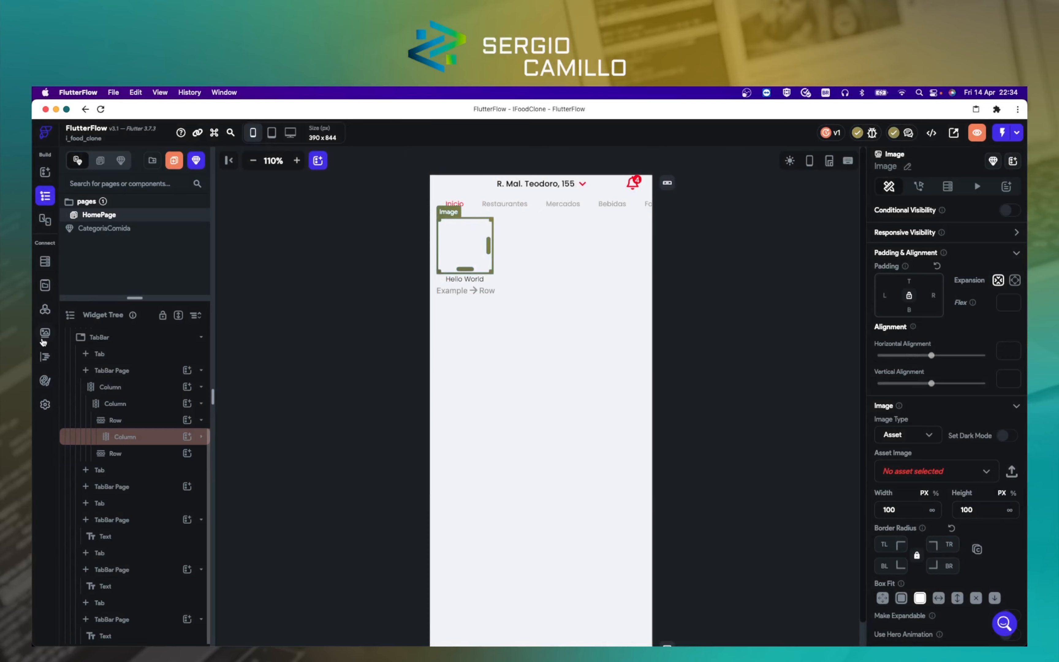
left_click(44, 334)
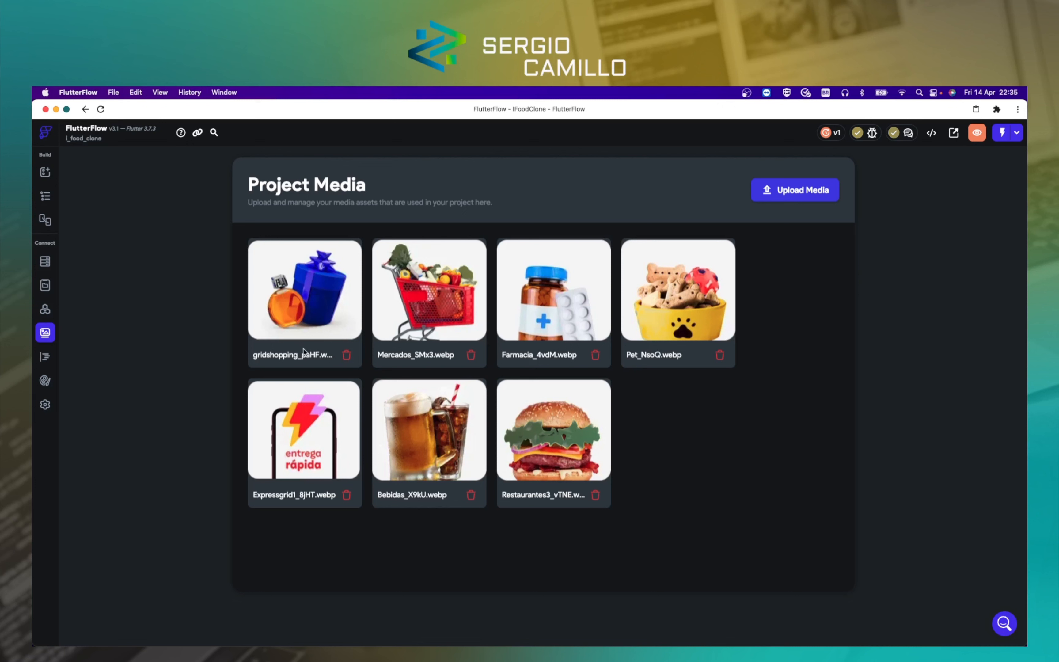
key("super+Tab")
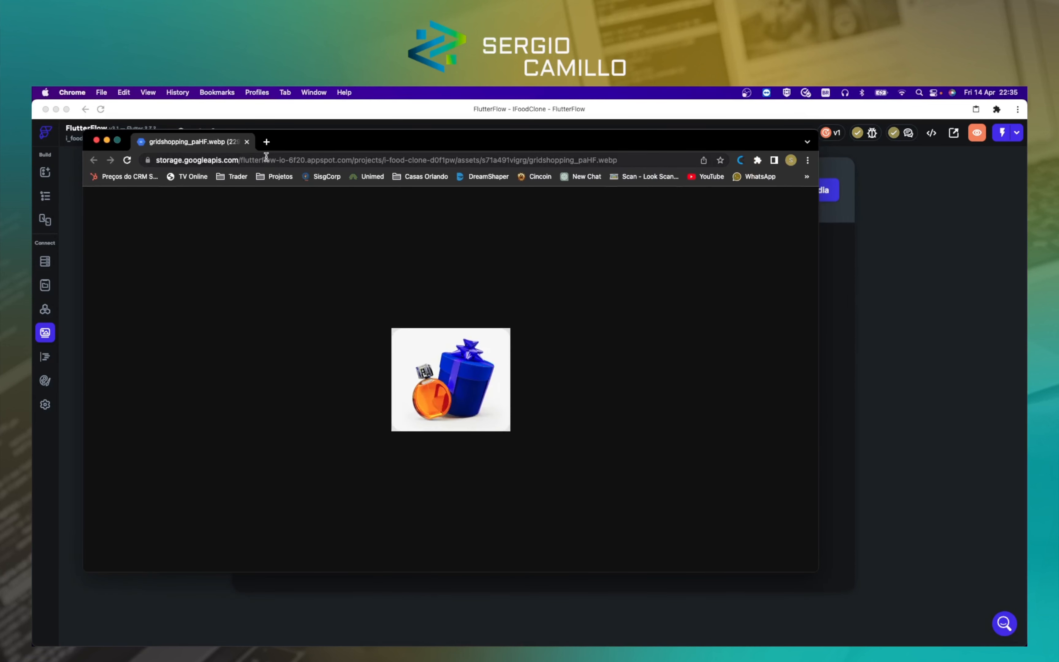
left_click(266, 159)
key("super+x")
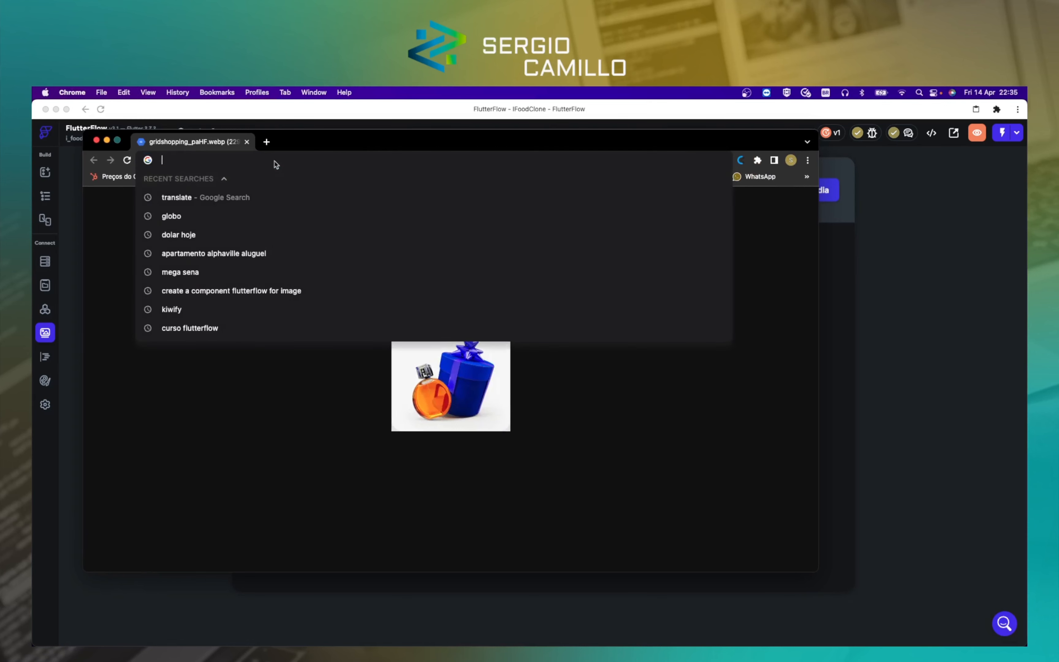
key("super+v")
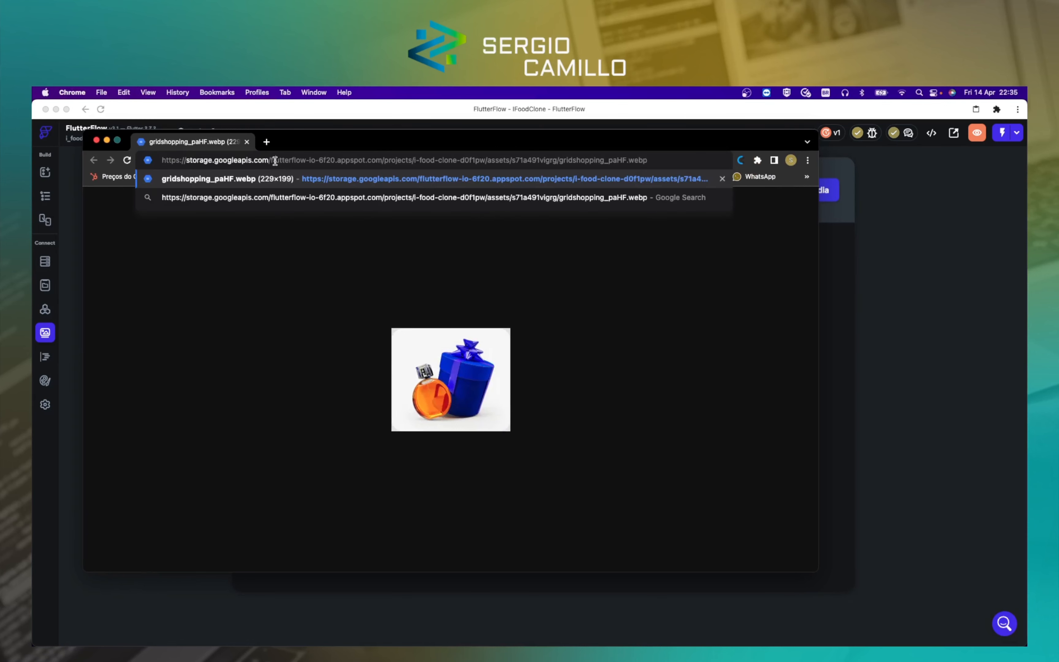
key("super+a")
key("super+c")
key("BackSpace")
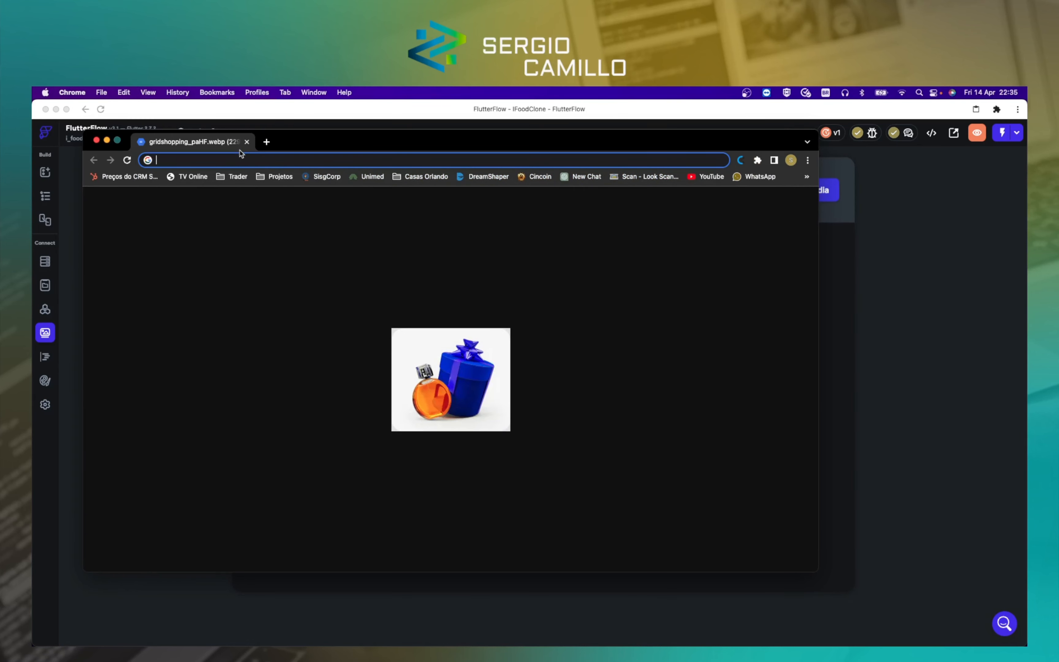
key("super+w")
key("super+Tab")
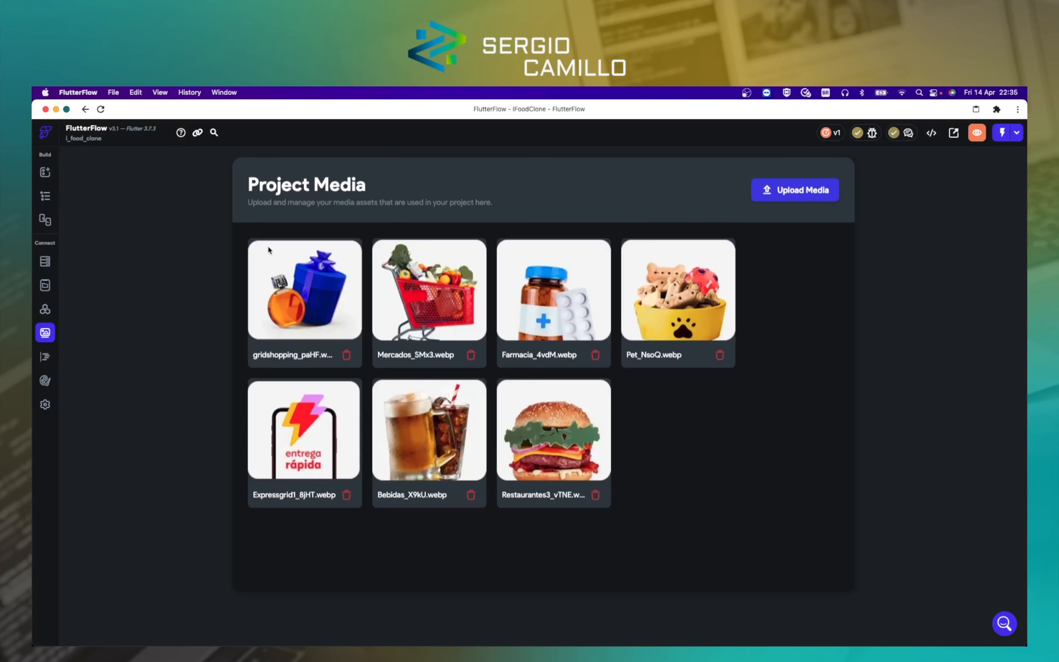
Step: Set the HomePage image's type to Network and replace its path with the copied gridshopping_paHF.webp address
left_click(46, 197)
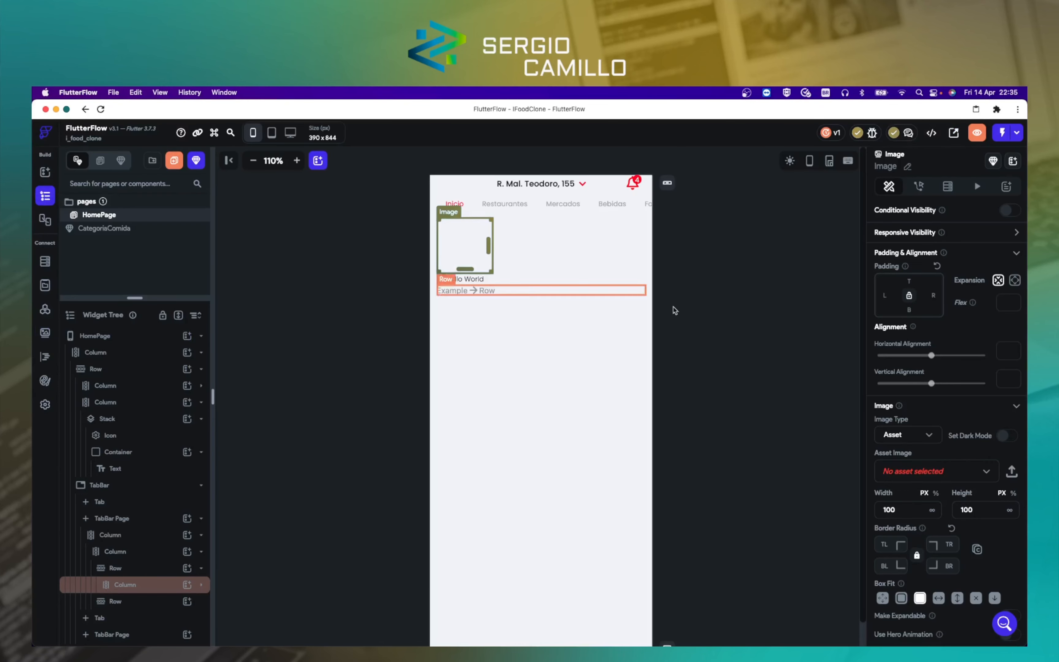
left_click(916, 440)
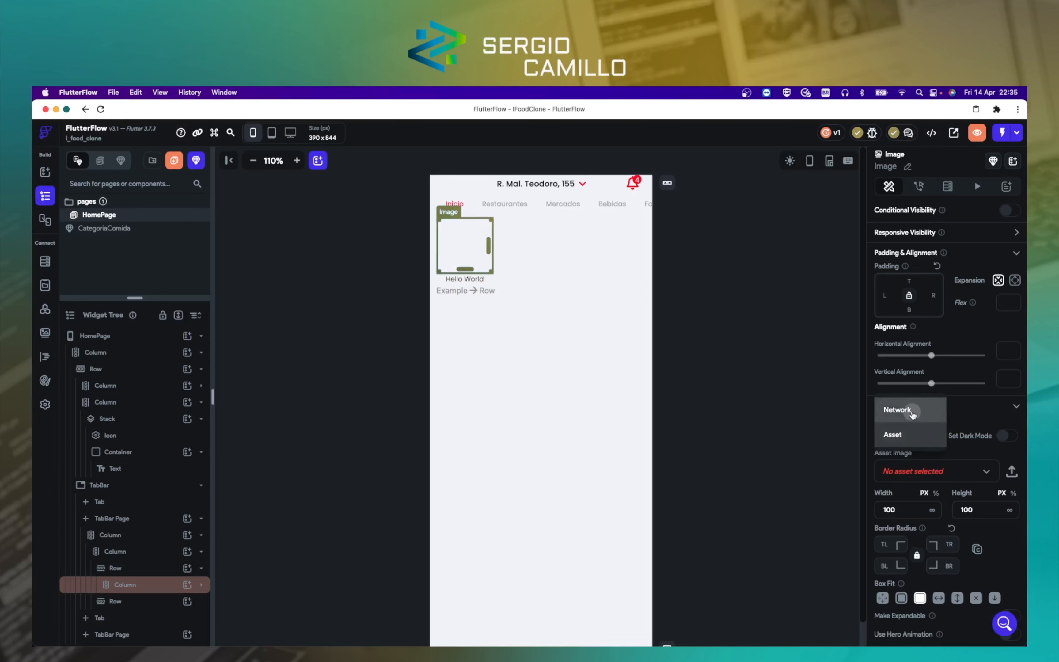
left_click(919, 409)
double_click(927, 469)
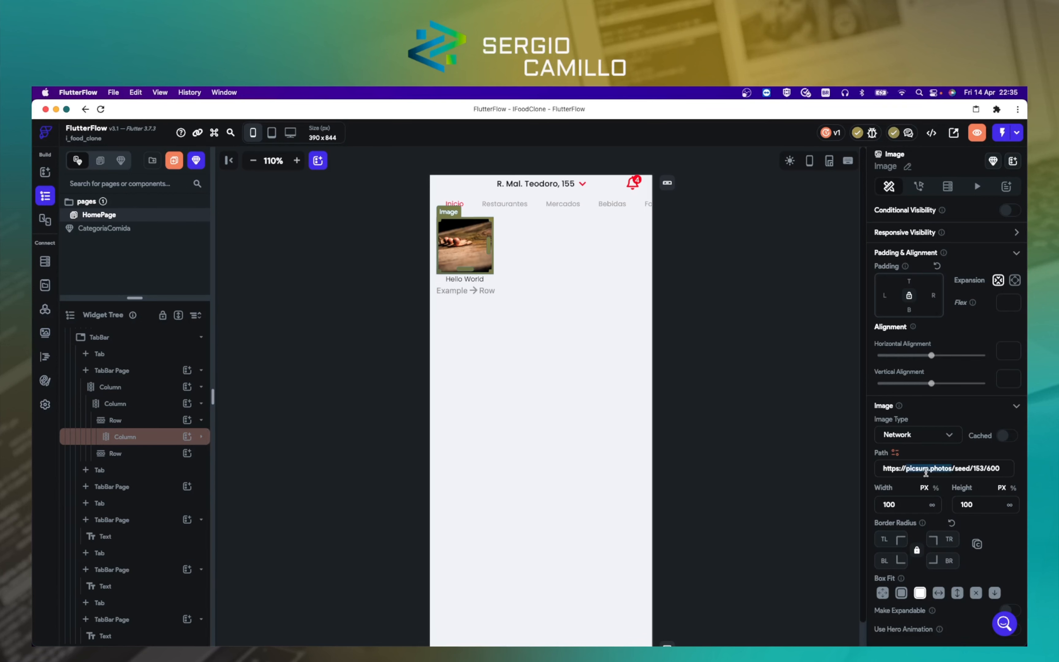
triple_click(885, 470)
key("super+v")
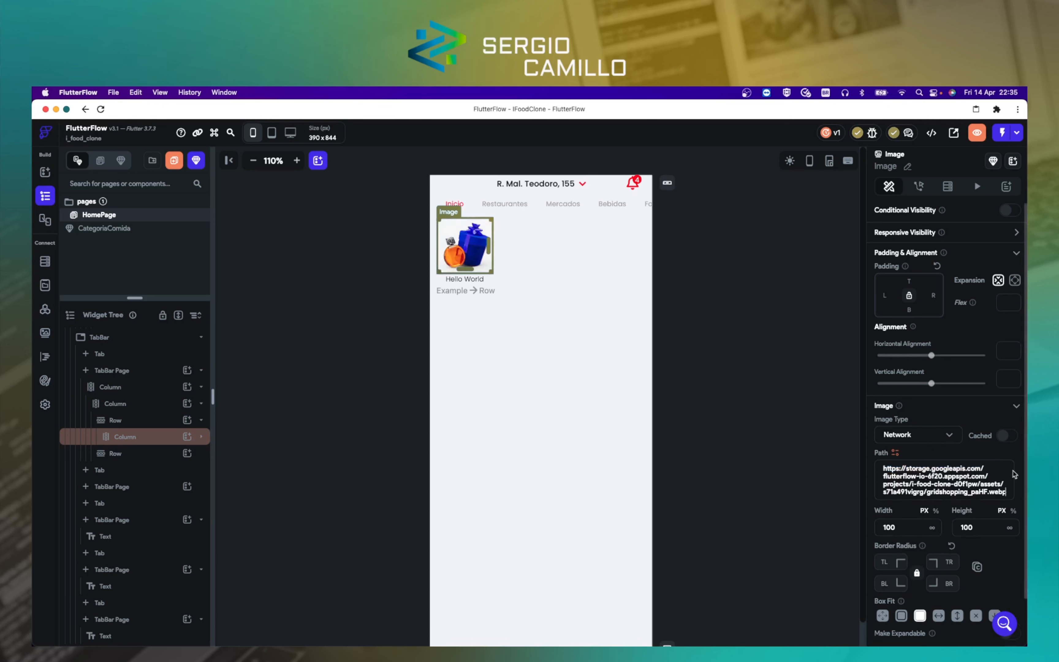
left_click(754, 443)
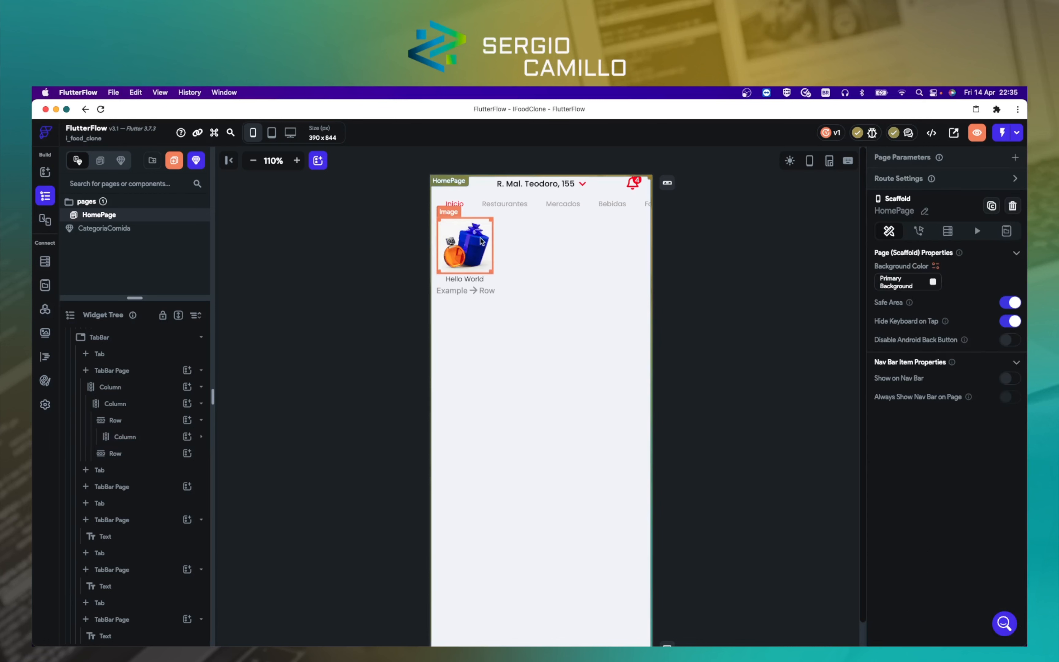
Step: Check the iFood reference screenshot, copy the web address of Restaurantes3_vTNE.webp from the project media, and return to FlutterFlow
left_click(484, 248)
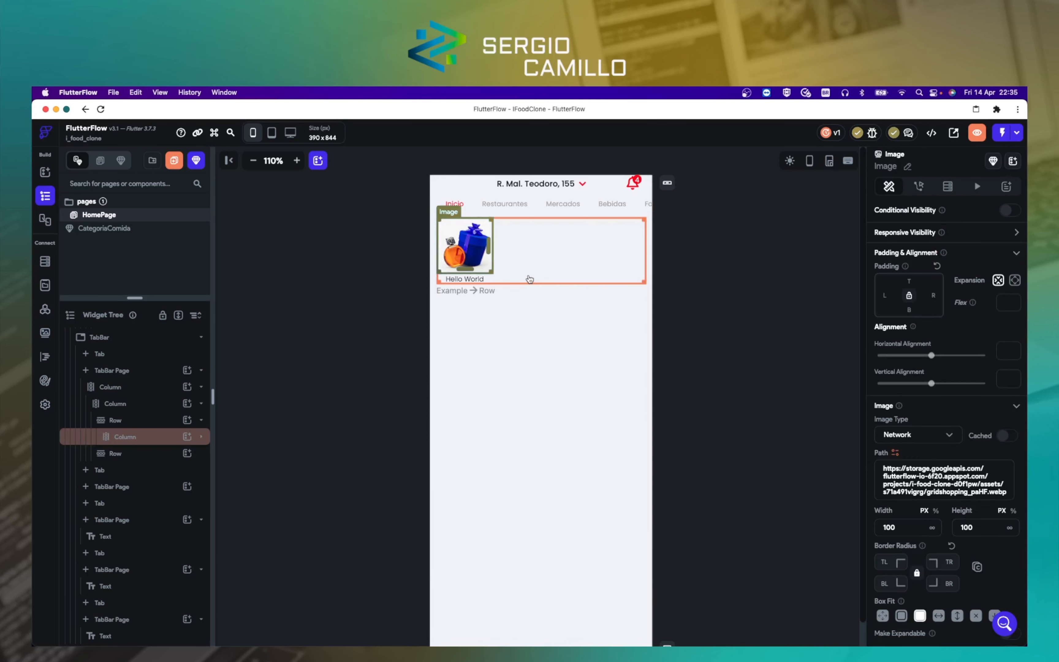
key("super+Tab")
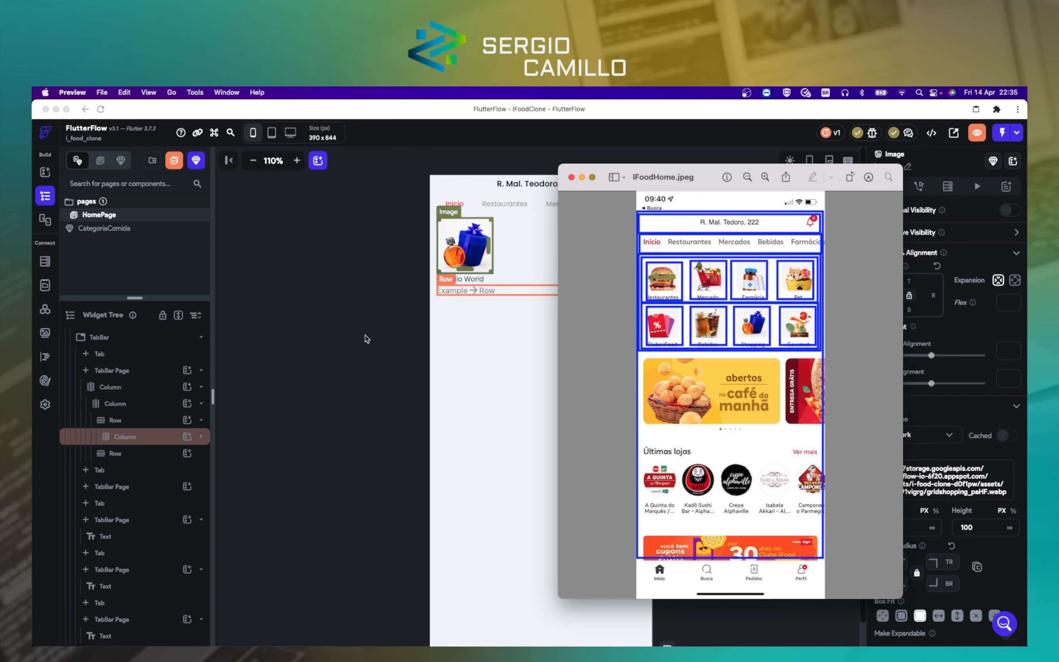
key("super+Tab")
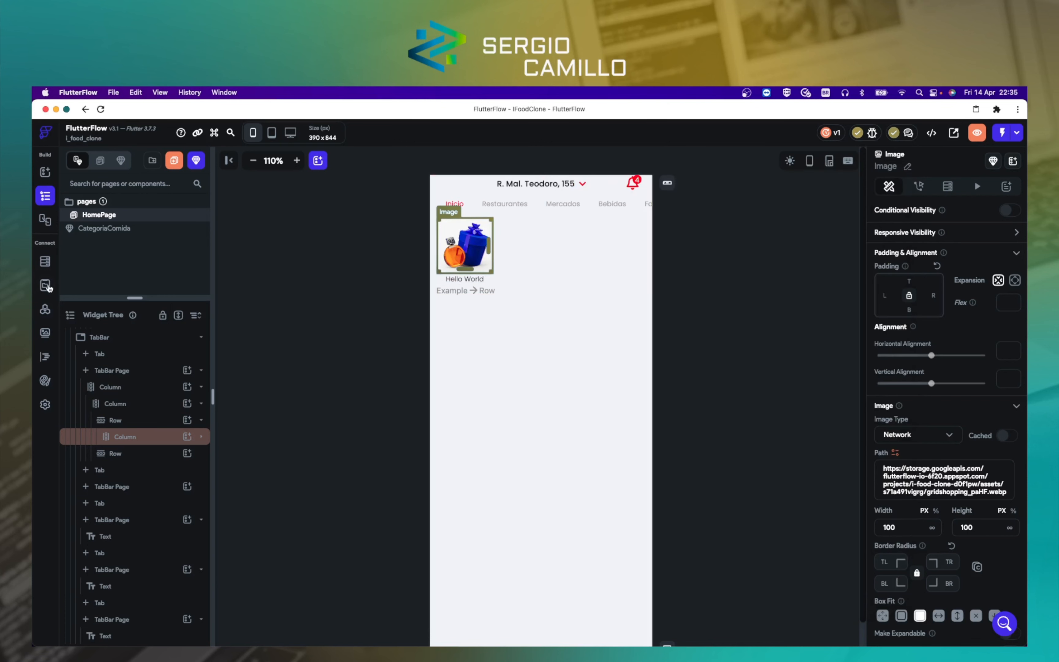
left_click(44, 334)
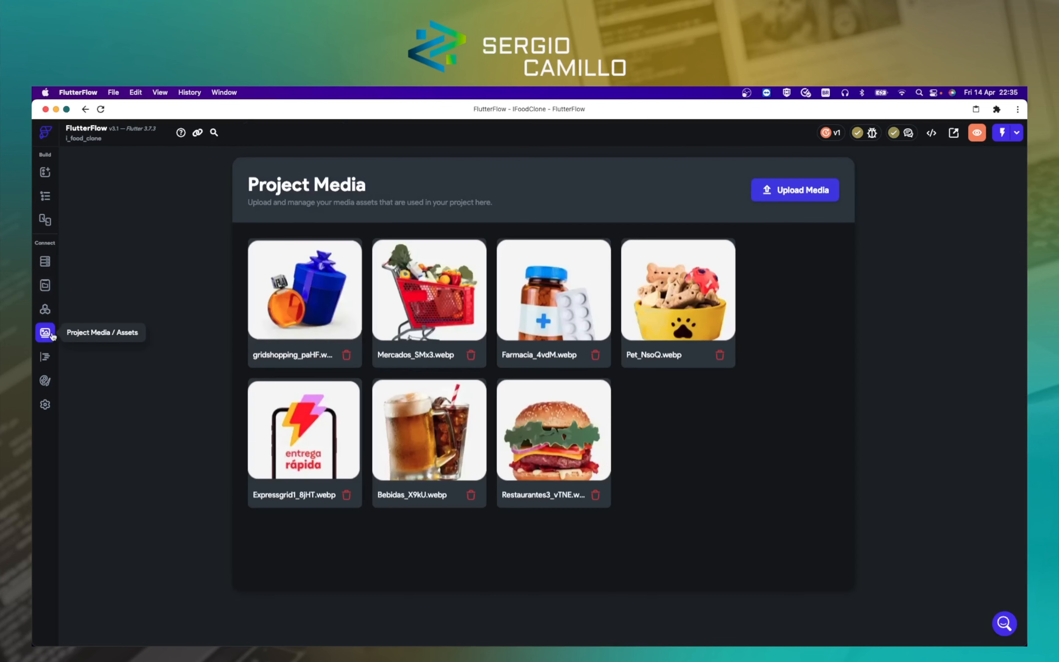
left_click(552, 453)
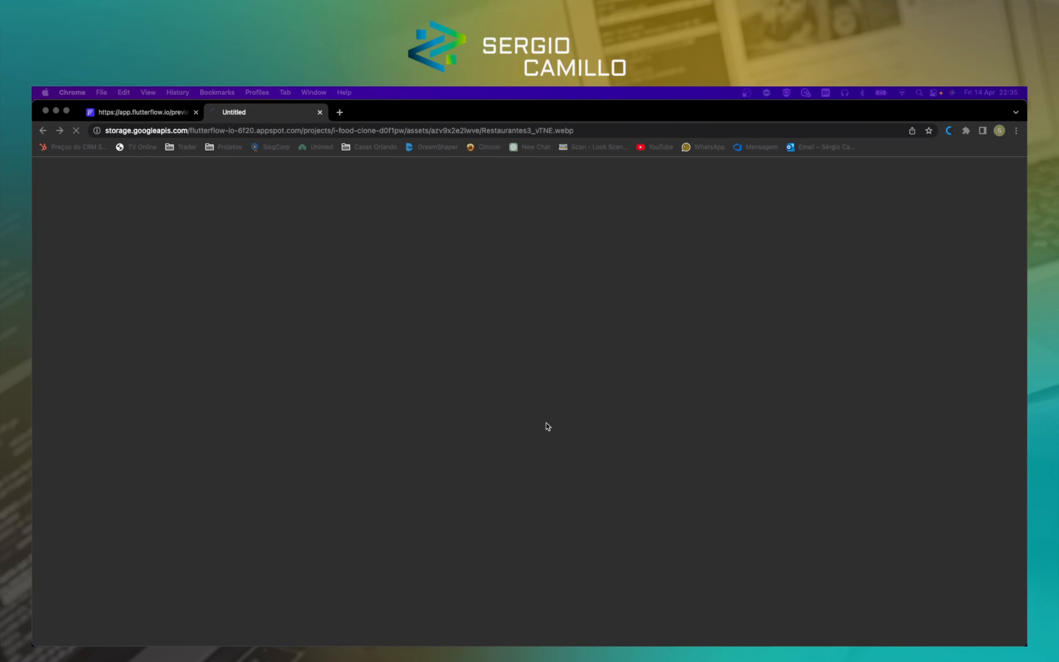
left_click(275, 132)
key("super+c")
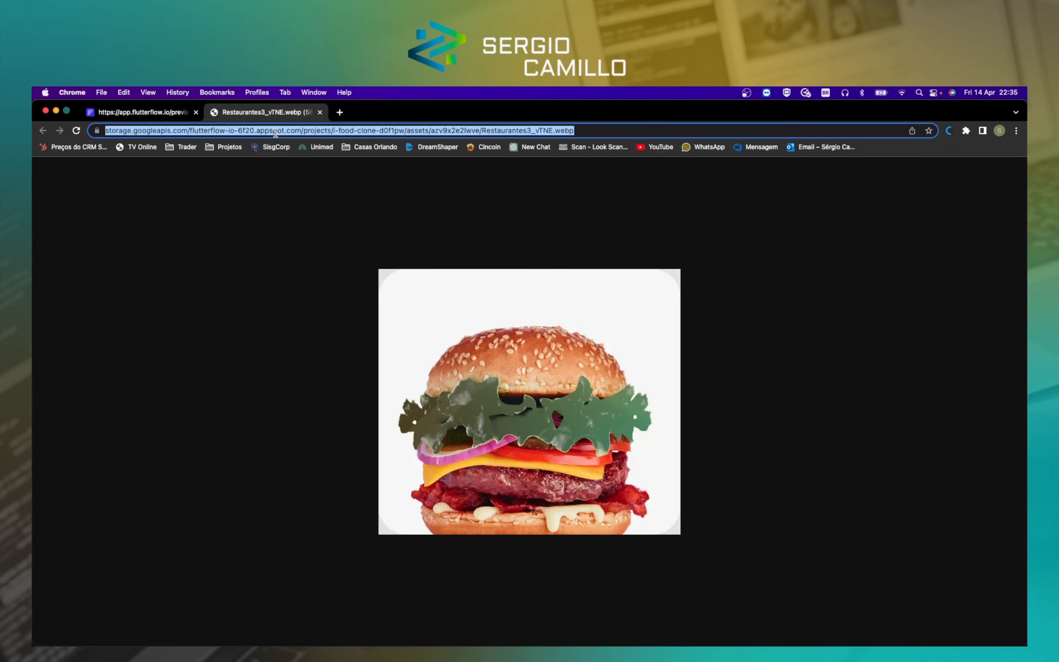
key("super+Tab")
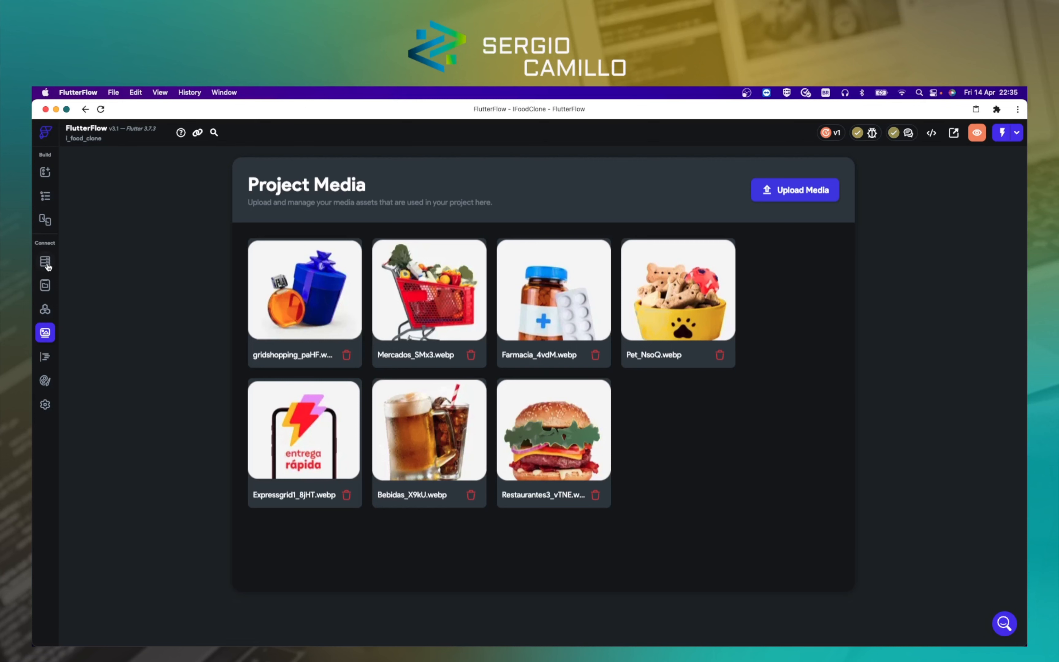
Step: Replace the network path of the image in the Inicio tab with the copied Restaurantes3_vTNE.webp address
left_click(45, 195)
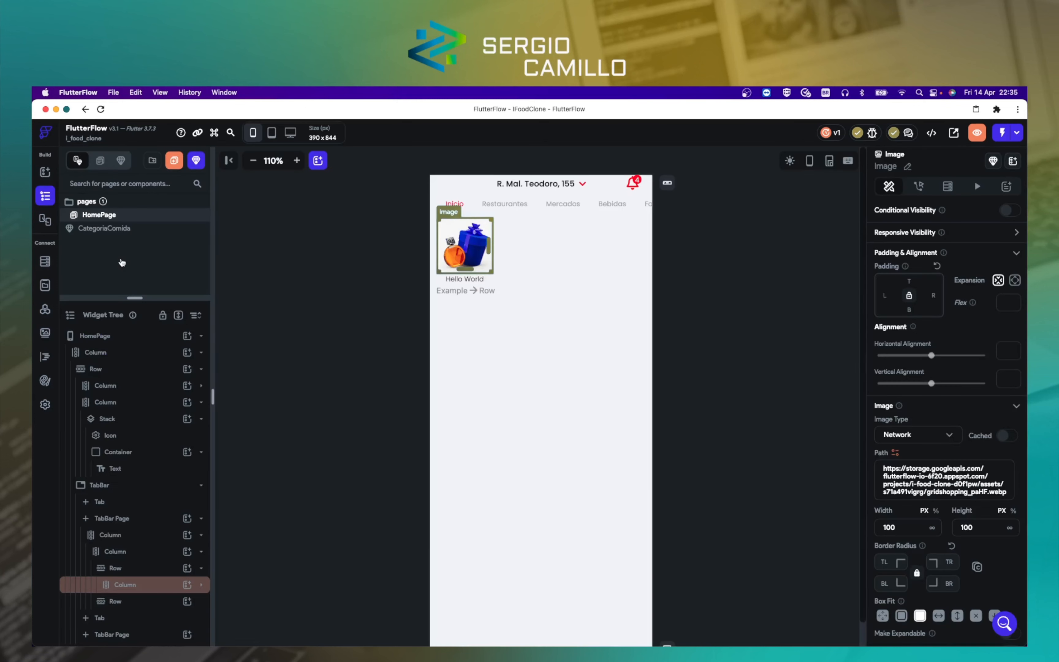
key("super+a")
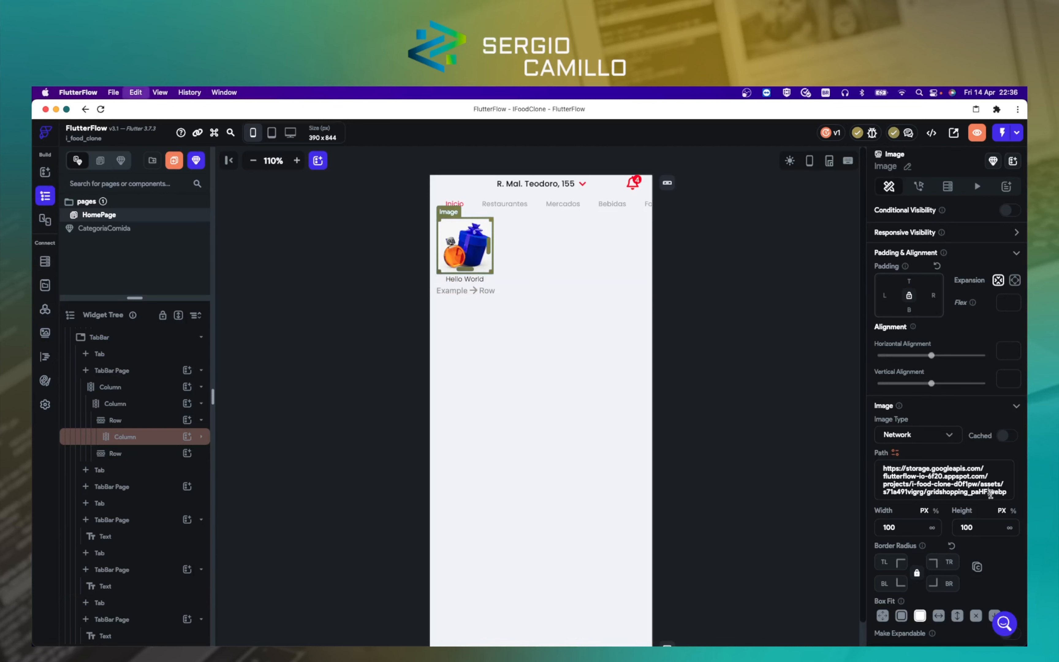
key("super+v")
left_click(745, 438)
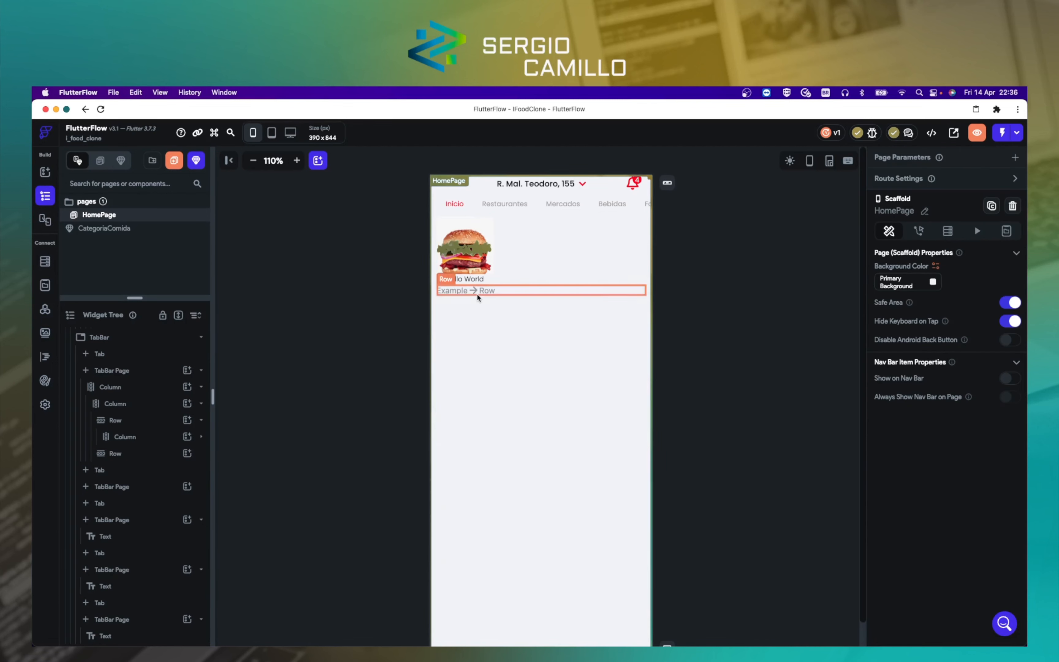
Step: Compare with the iFood reference screenshot and change the Hello World text below the burger image to Restaurantes
key("super+Tab")
key("super+Tab")
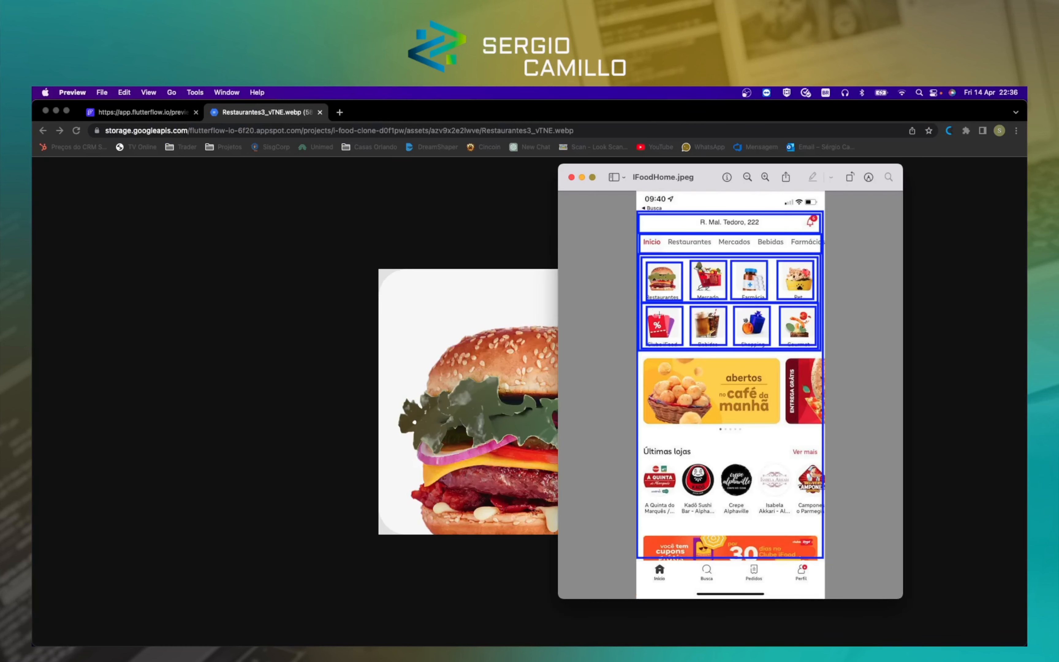
key("super+Tab")
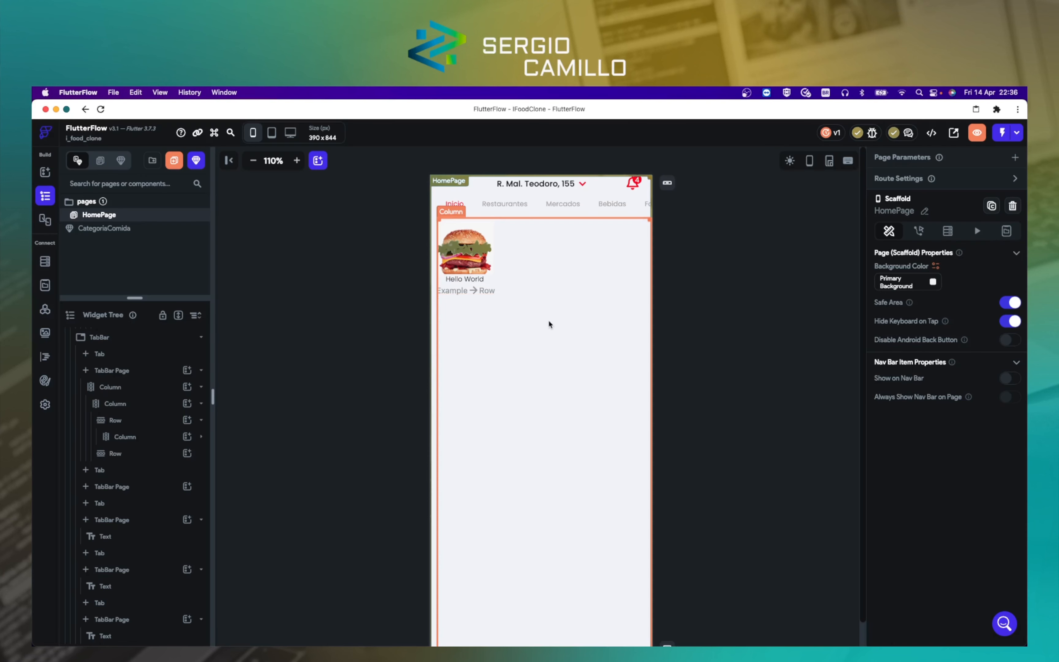
left_click(465, 279)
left_click_drag(954, 267, 776, 264)
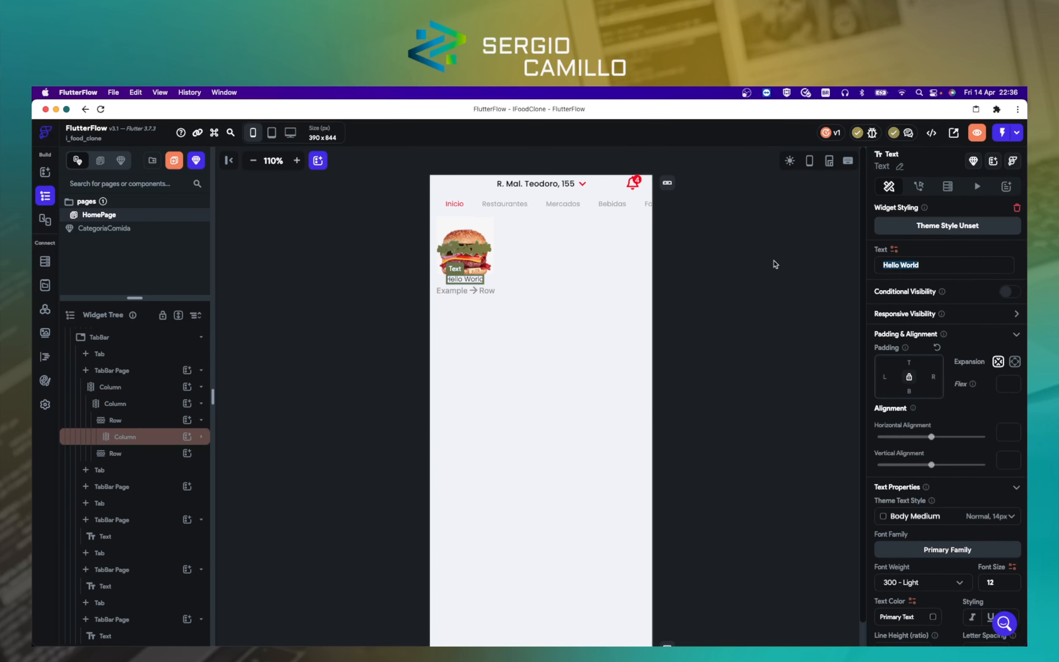
type("Restau")
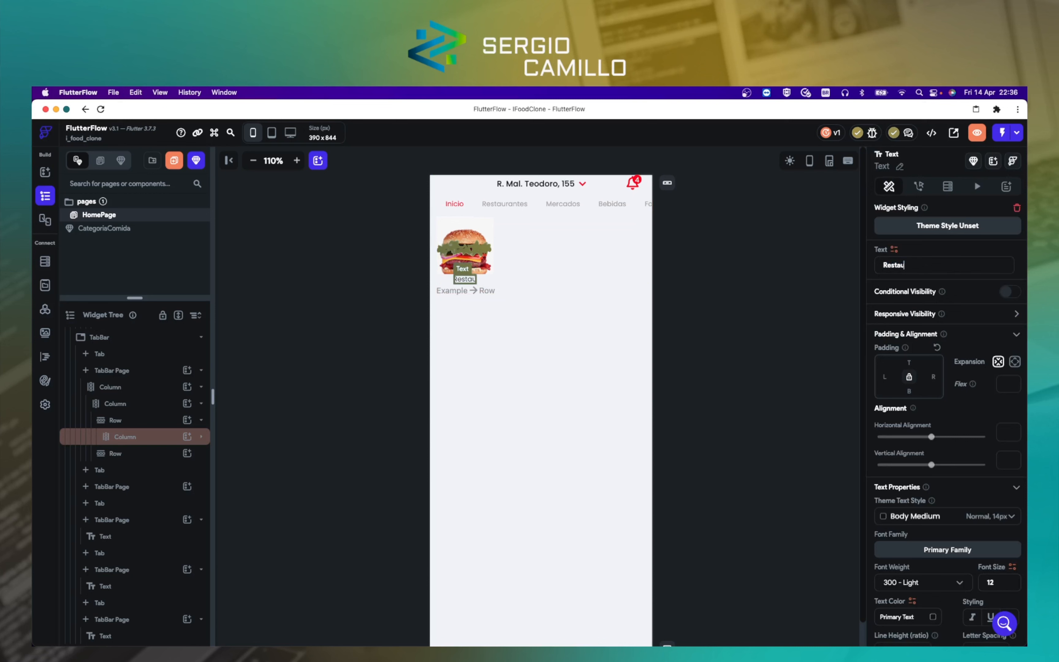
type("rantes")
left_click(729, 308)
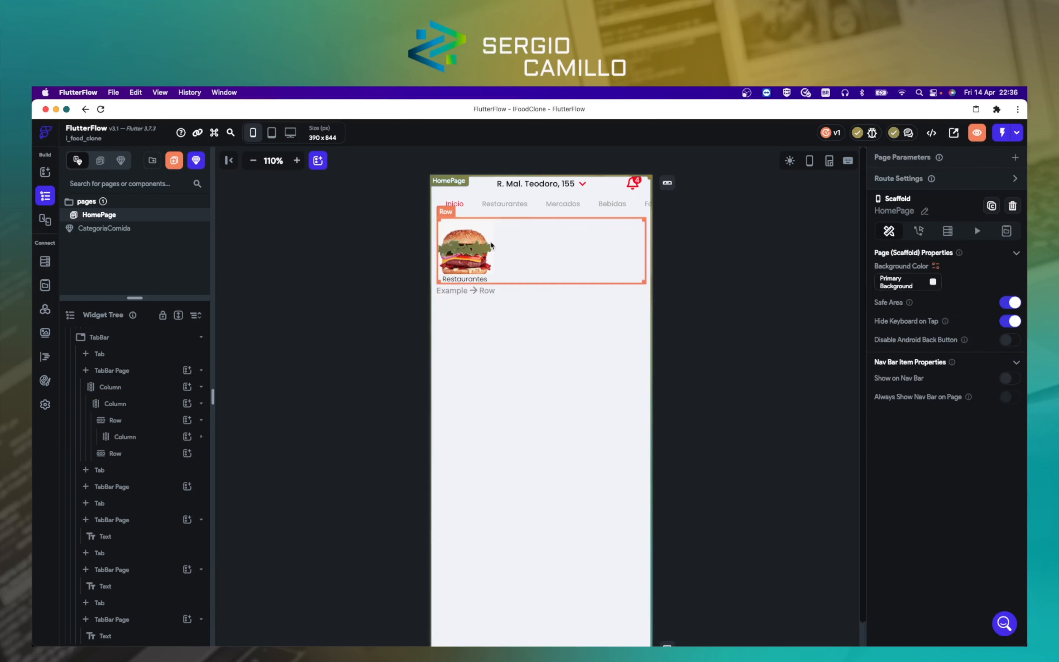
Step: Set the burger image's width and height to 75 px, using the iFood reference screenshot for comparison
left_click(455, 246)
key("super+Tab")
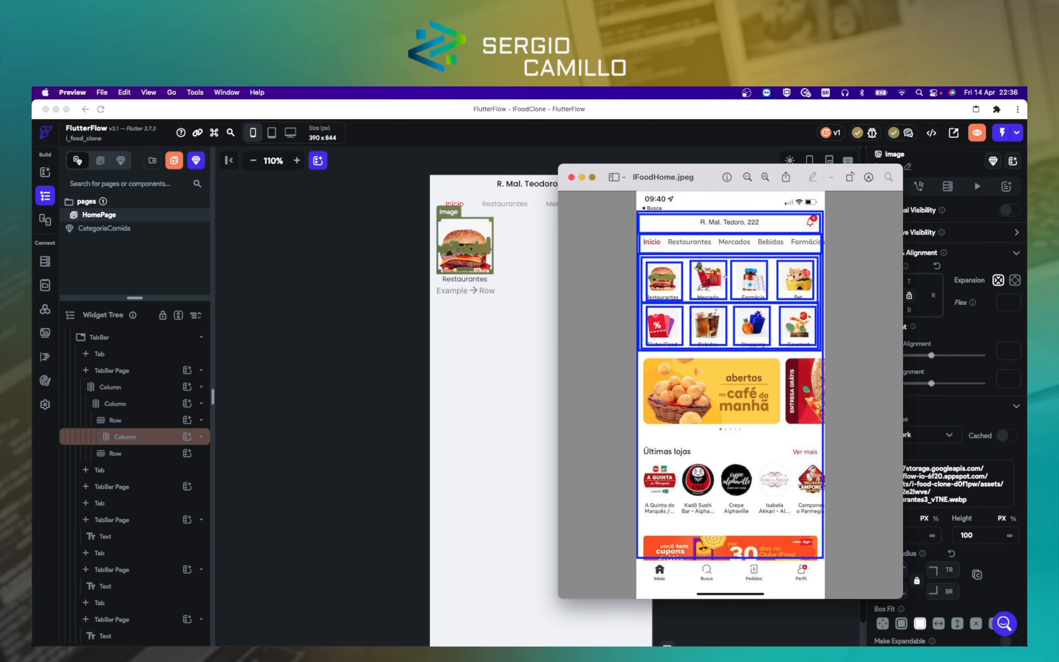
key("super+Tab")
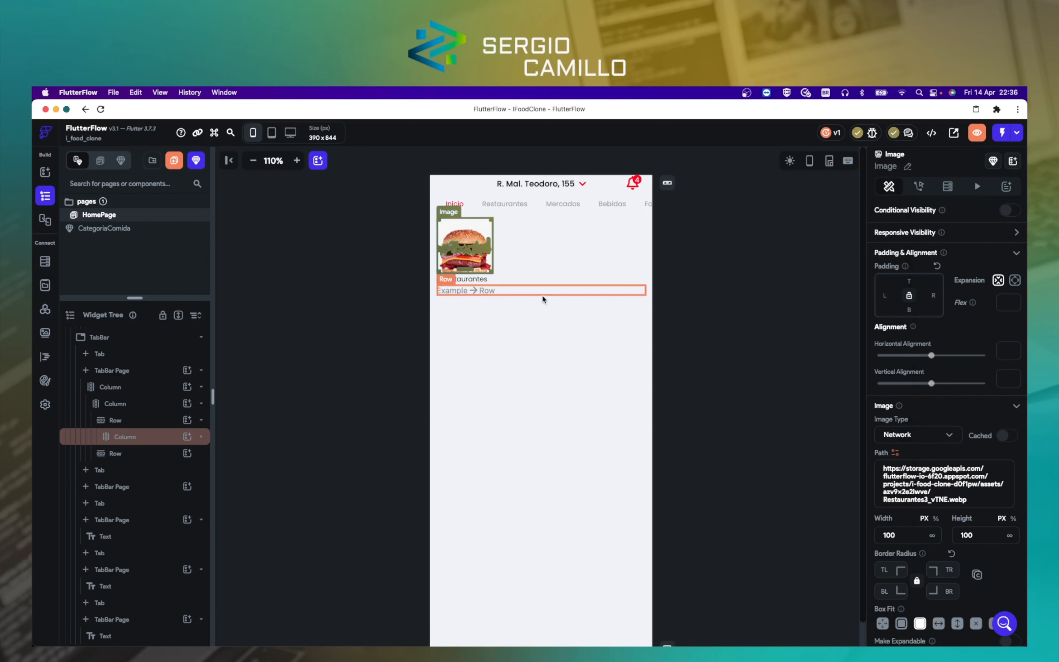
scroll(924, 499, "down", 2)
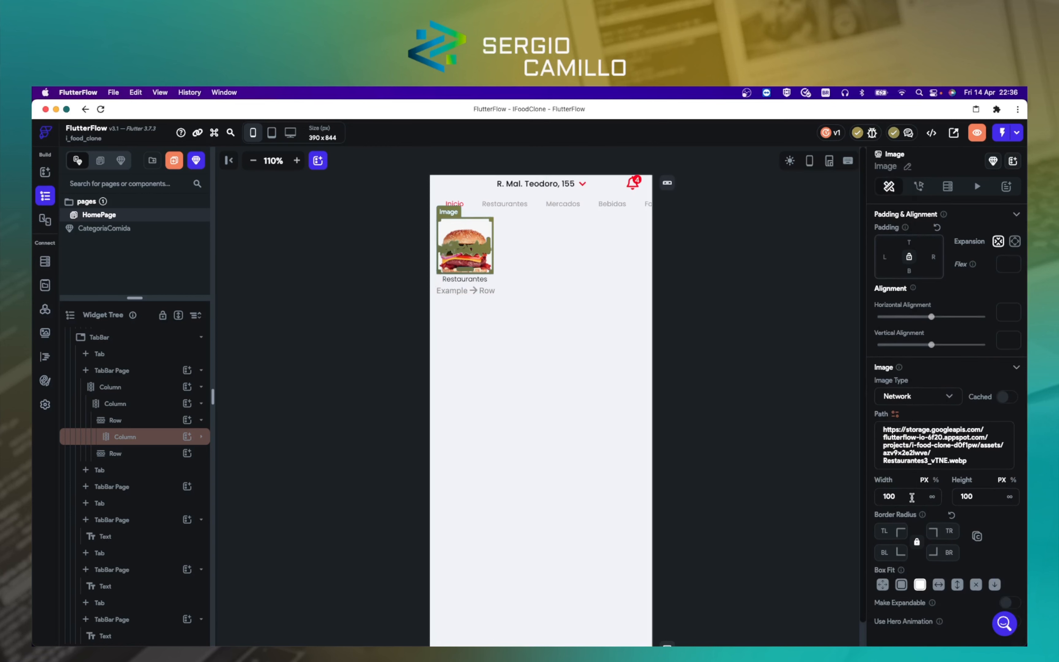
double_click(912, 498)
type("75")
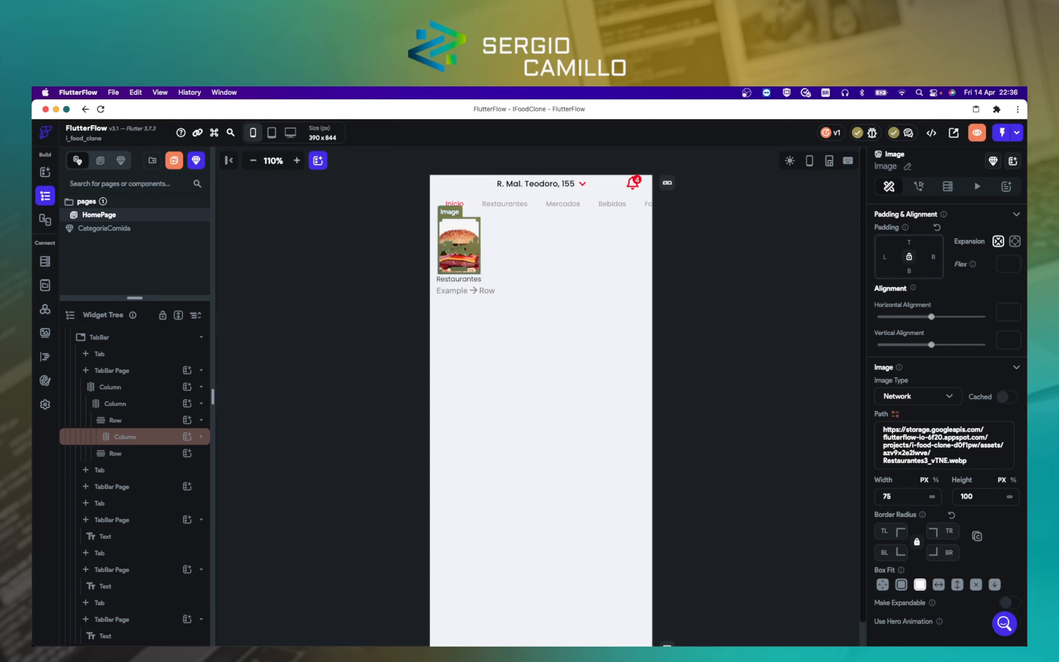
key("Tab")
left_click(761, 483)
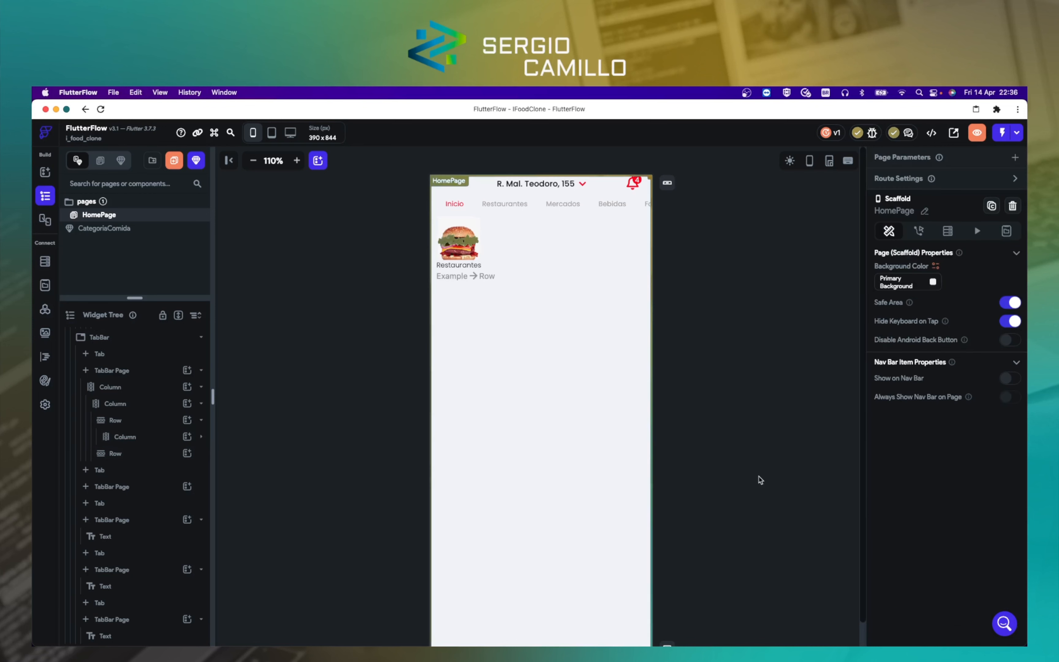
Step: Compare with the iFood reference screenshot and set the burger image's width and height to 60 px
key("super+Tab")
key("super+Tab")
left_click(463, 248)
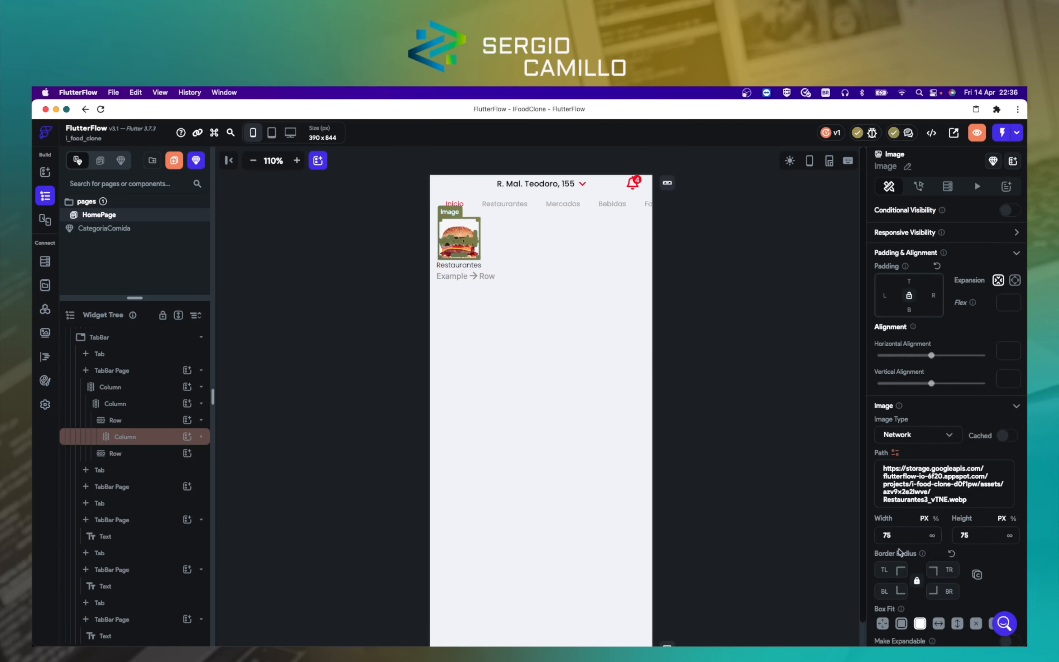
left_click(895, 535)
type("60")
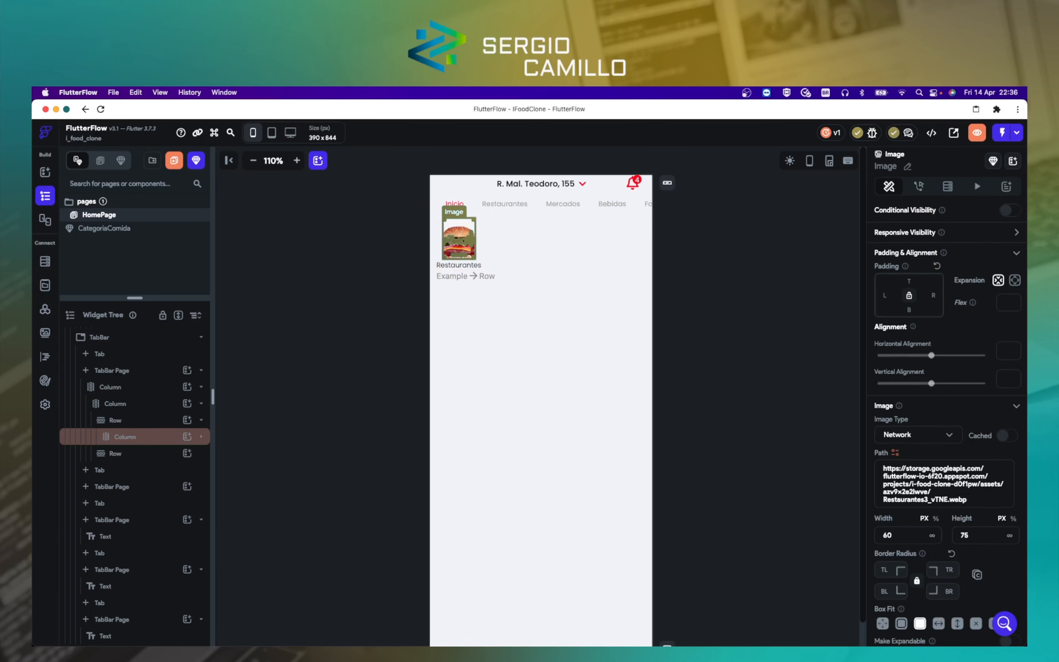
key("Tab")
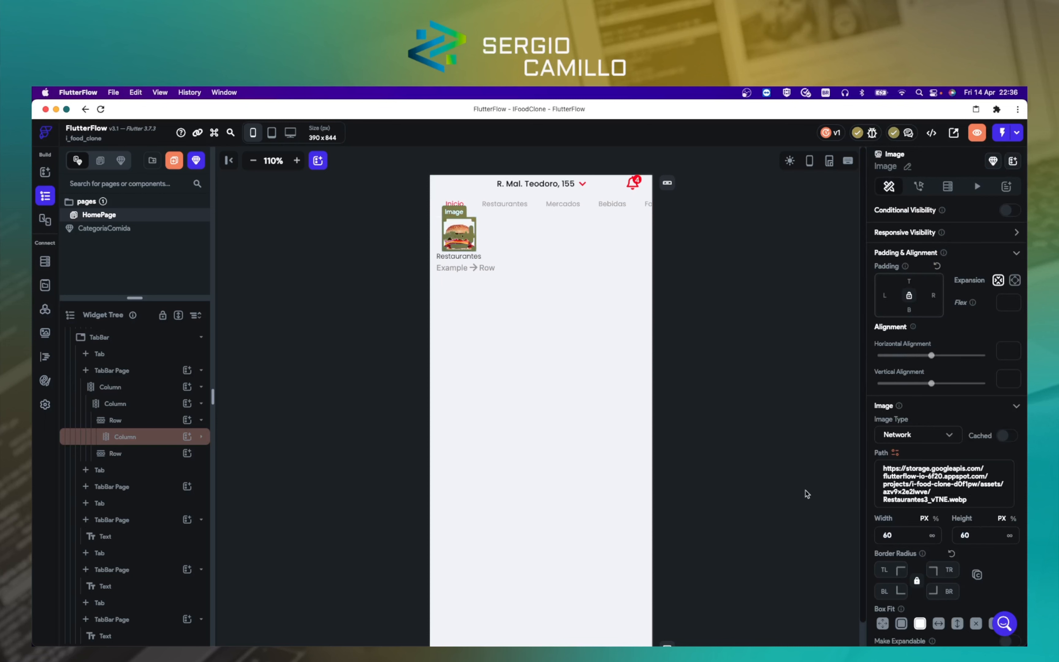
left_click(805, 490)
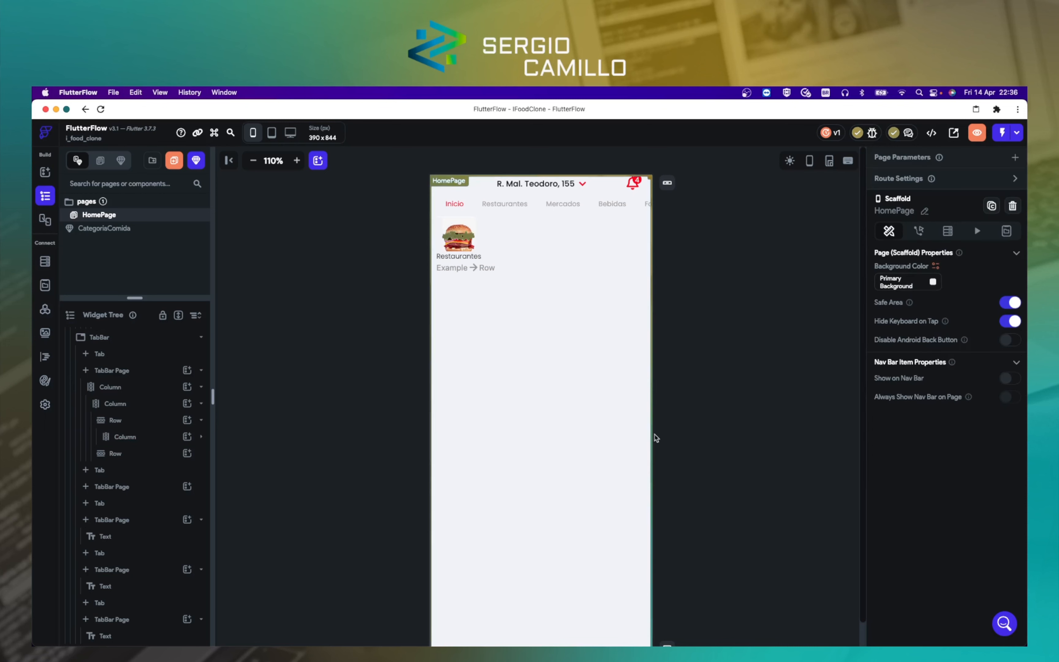
Step: Inspect the burger image and Restaurantes label at 100% canvas zoom and compare them with the iFood reference screenshot
left_click(461, 255)
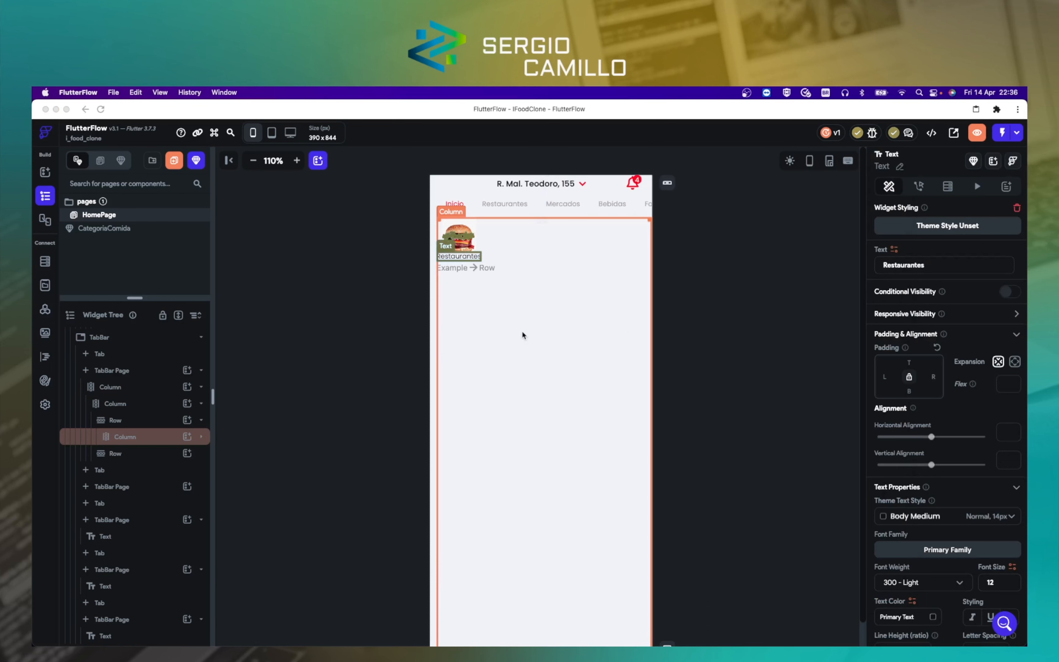
left_click(253, 160)
left_click(307, 249)
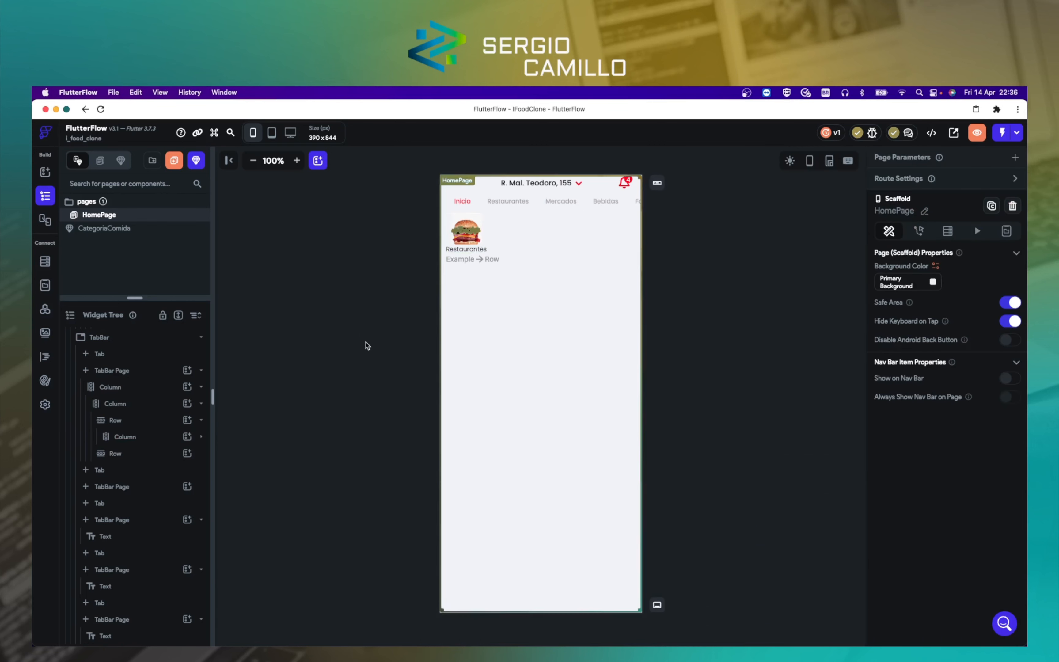
left_click(463, 251)
left_click(485, 229)
double_click(476, 251)
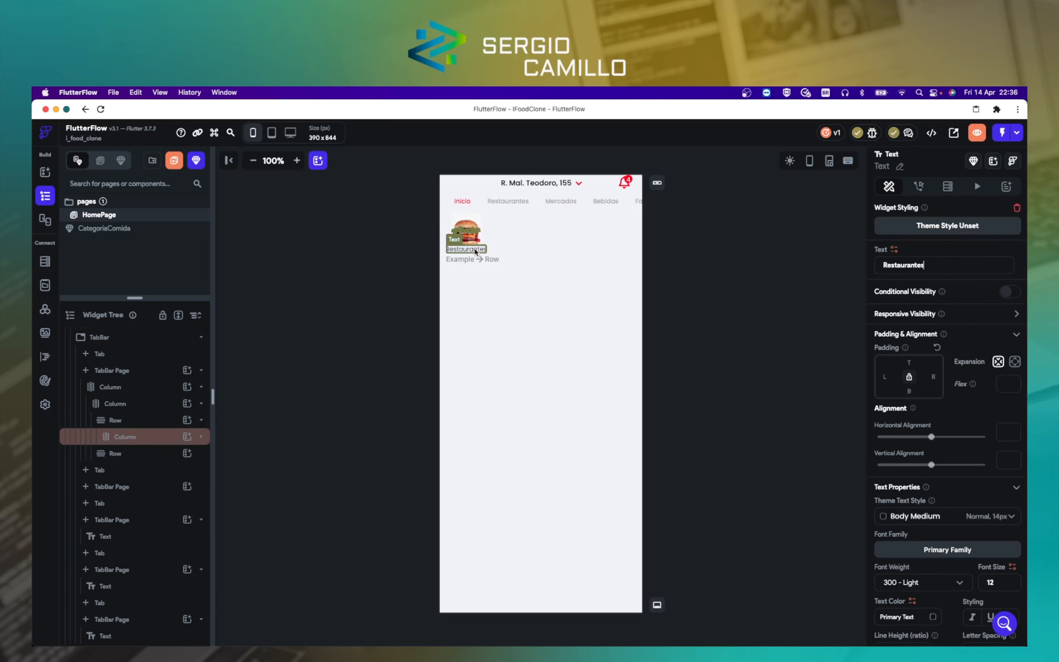
left_click(700, 397)
left_click(483, 230)
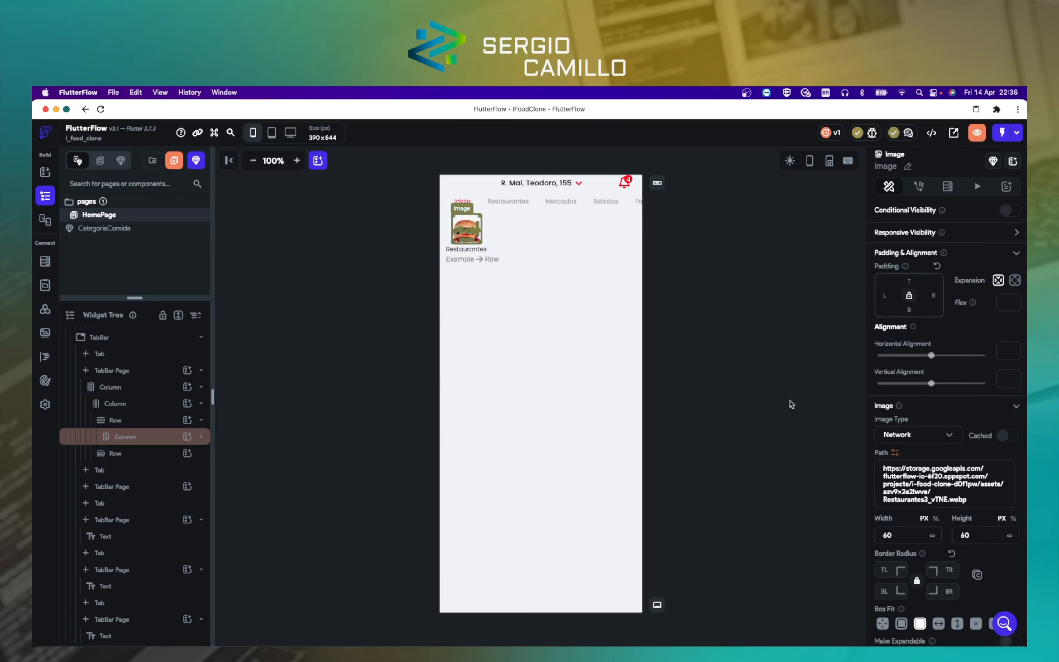
key("super+Tab")
key("super+Tab")
key("super+Tab")
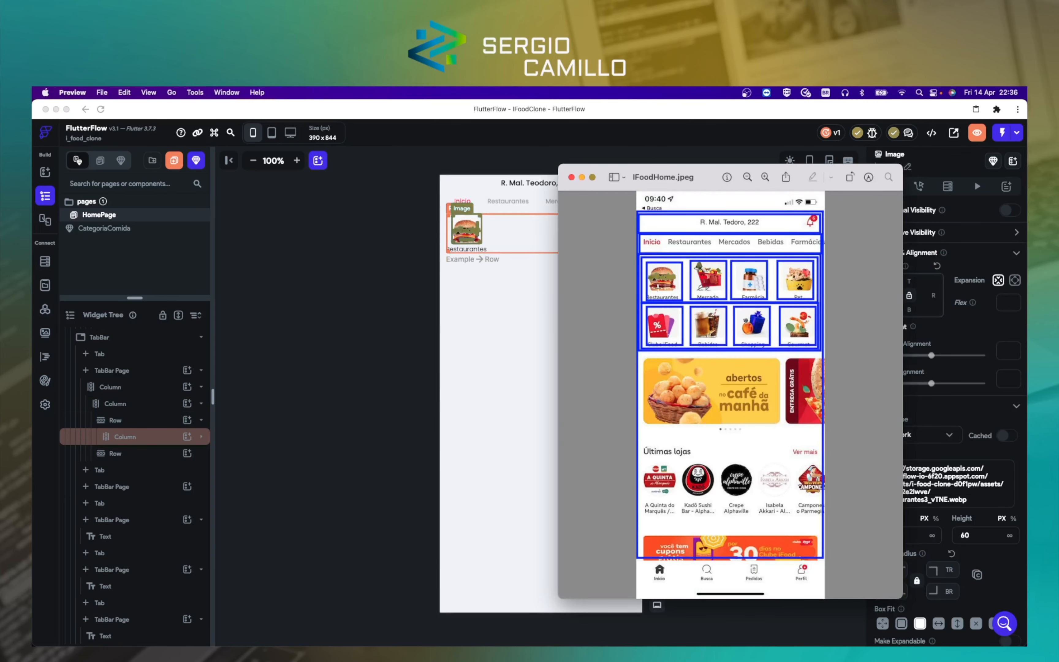
key("super+Tab")
Step: Try the None box fit on the burger image and switch it to Contain
scroll(946, 490, "down", 2)
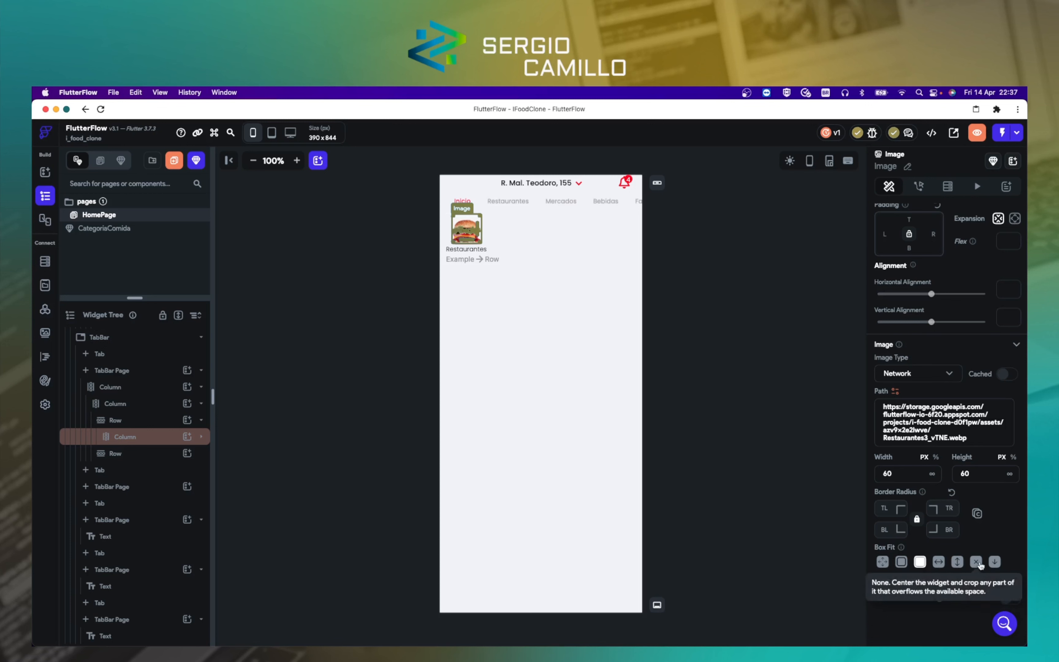
left_click(977, 562)
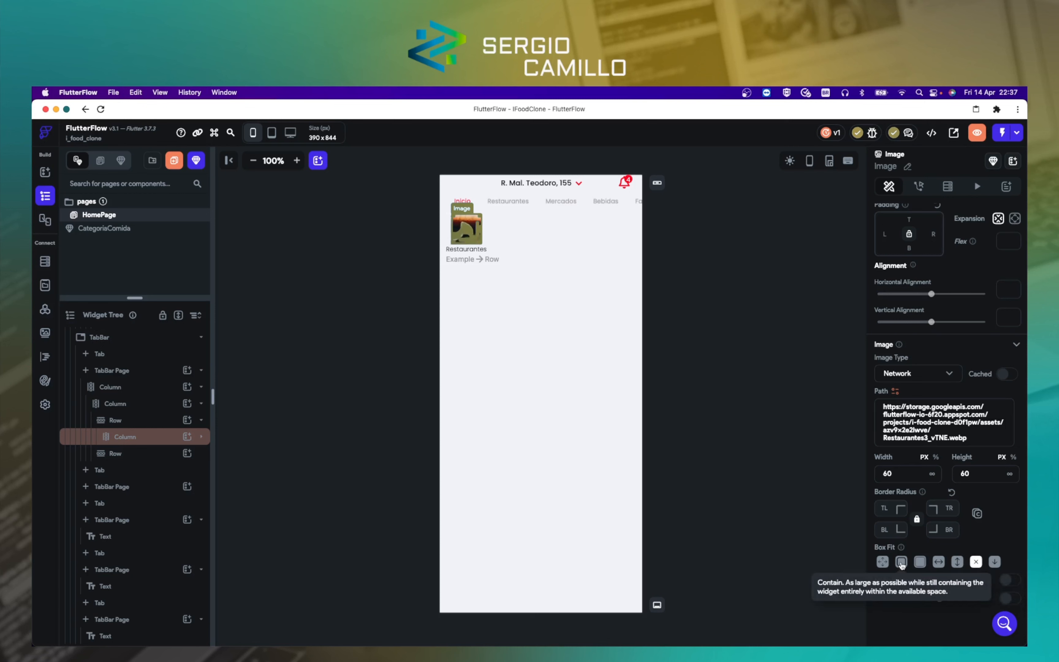
left_click(902, 563)
left_click(777, 534)
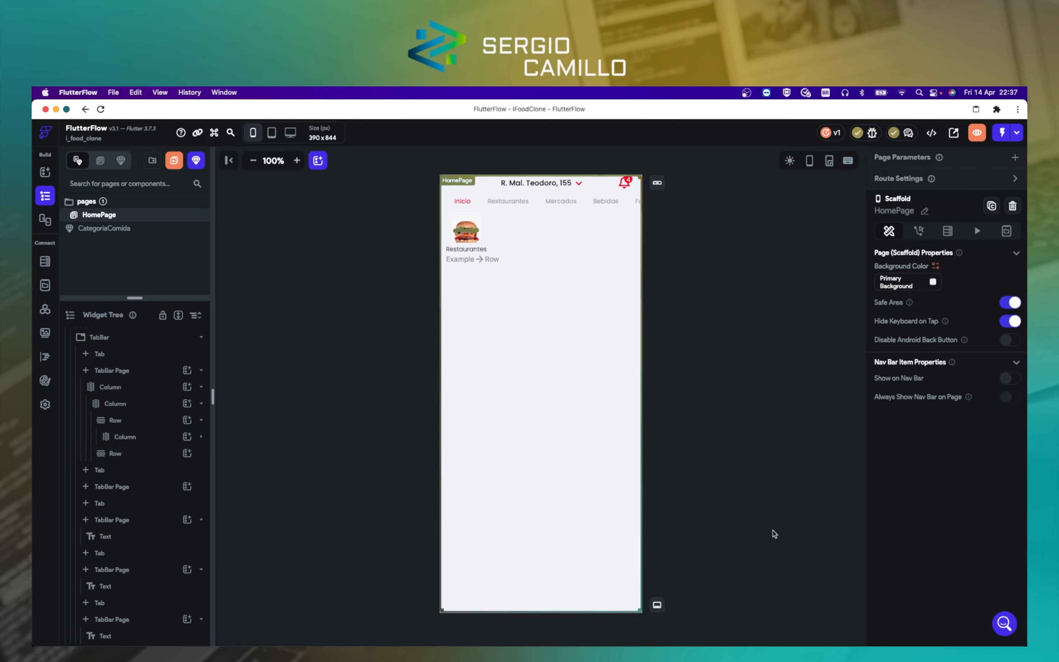
left_click(467, 228)
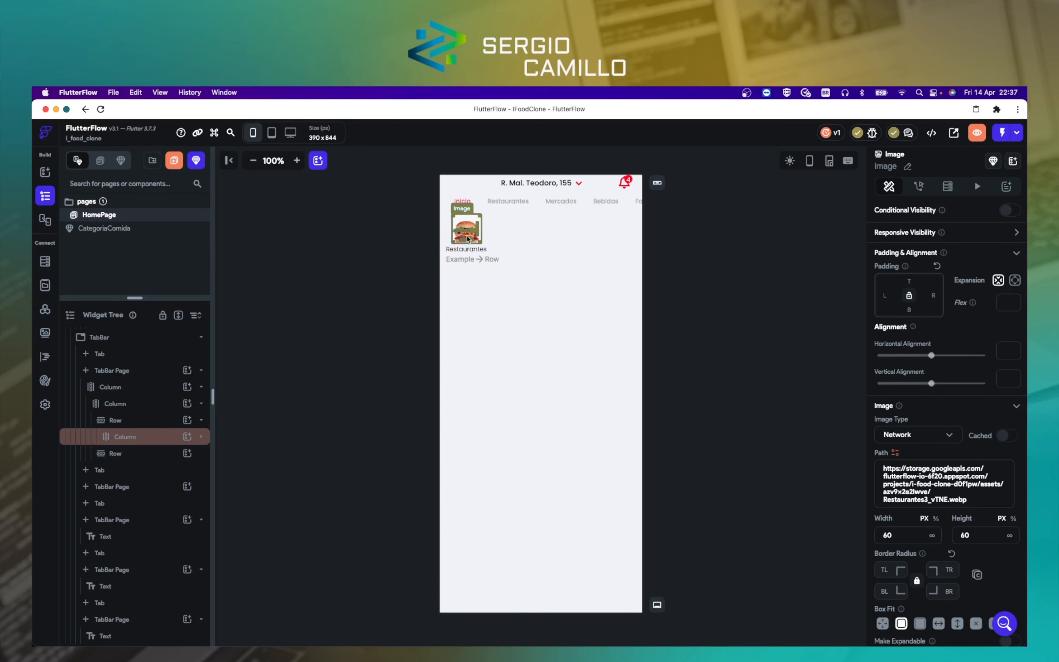
left_click(476, 362)
left_click(431, 259)
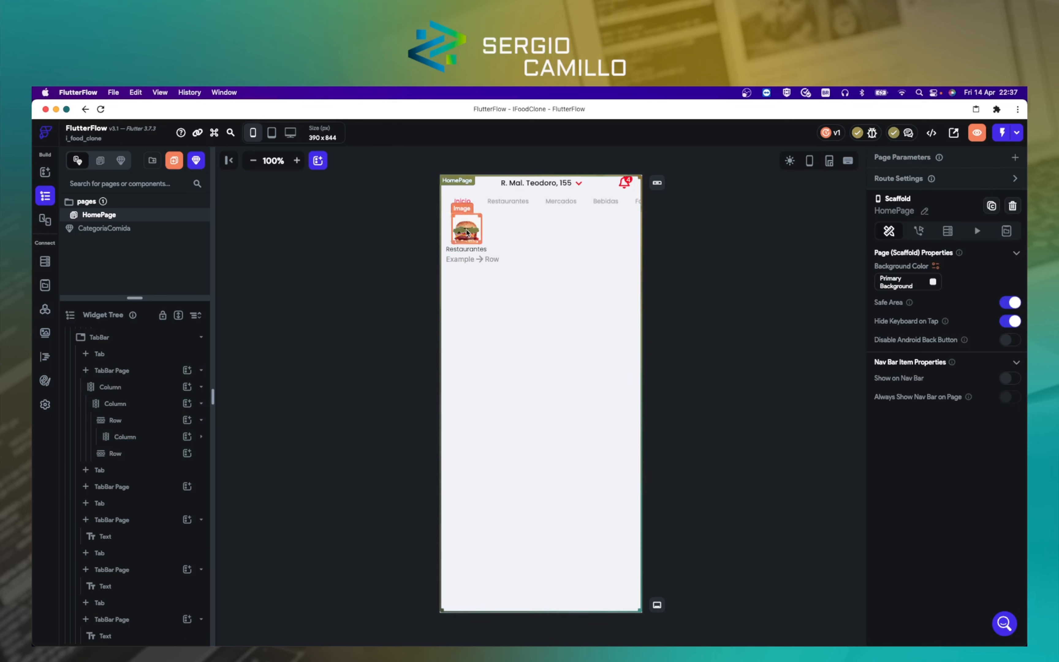
left_click(466, 232)
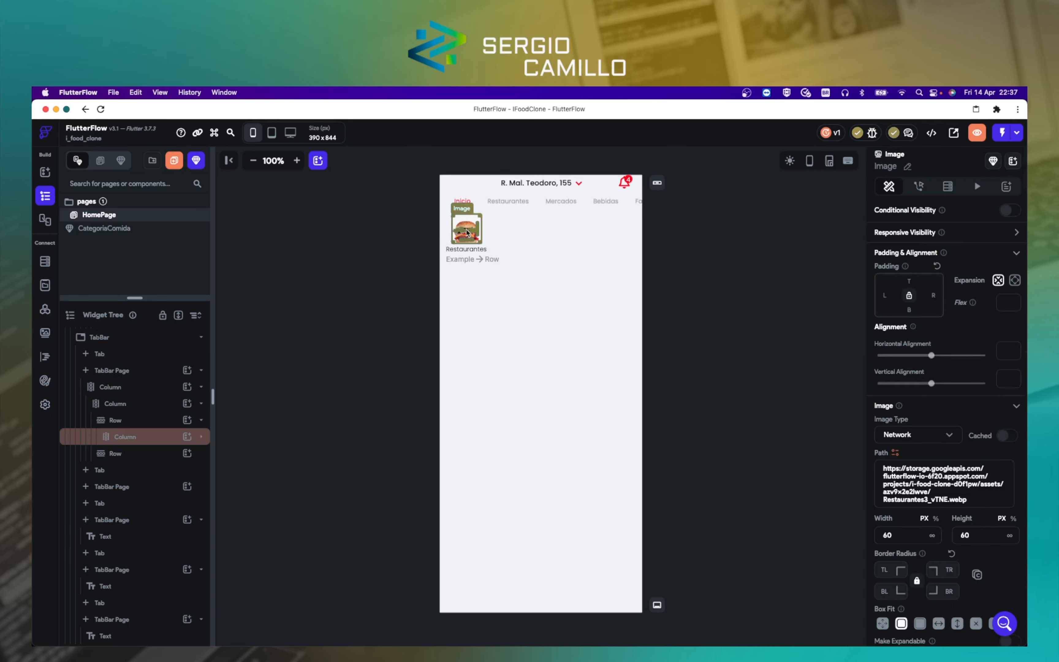
left_click(484, 237)
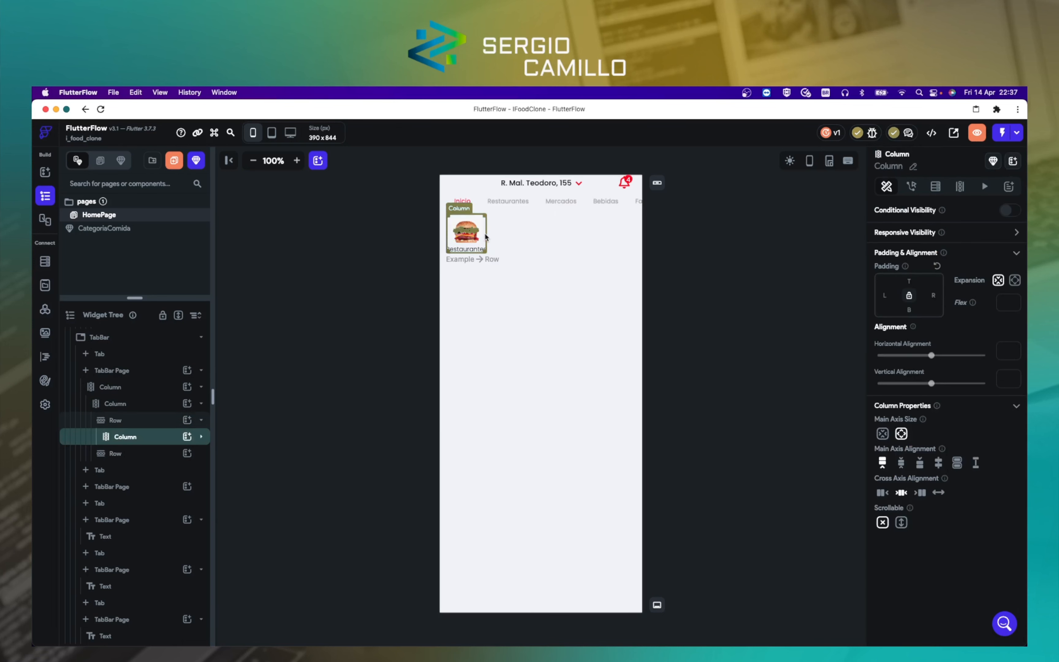
Step: Try the Fill, Contain and Cover box fits on the burger image, checking the result on the canvas
left_click(464, 235)
scroll(902, 582, "down", 2)
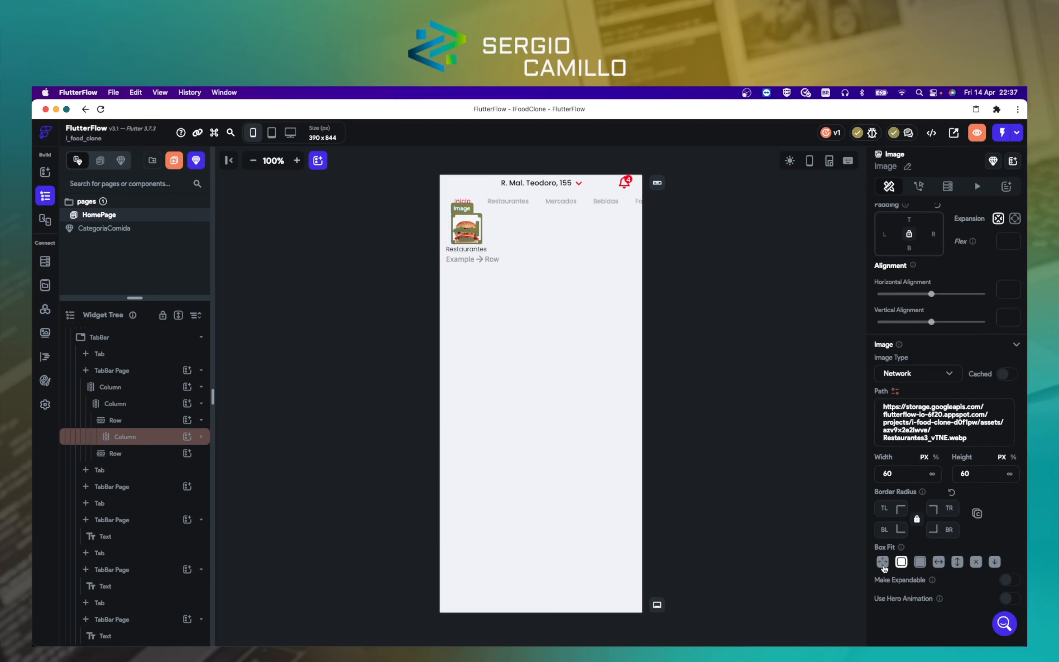
left_click(883, 562)
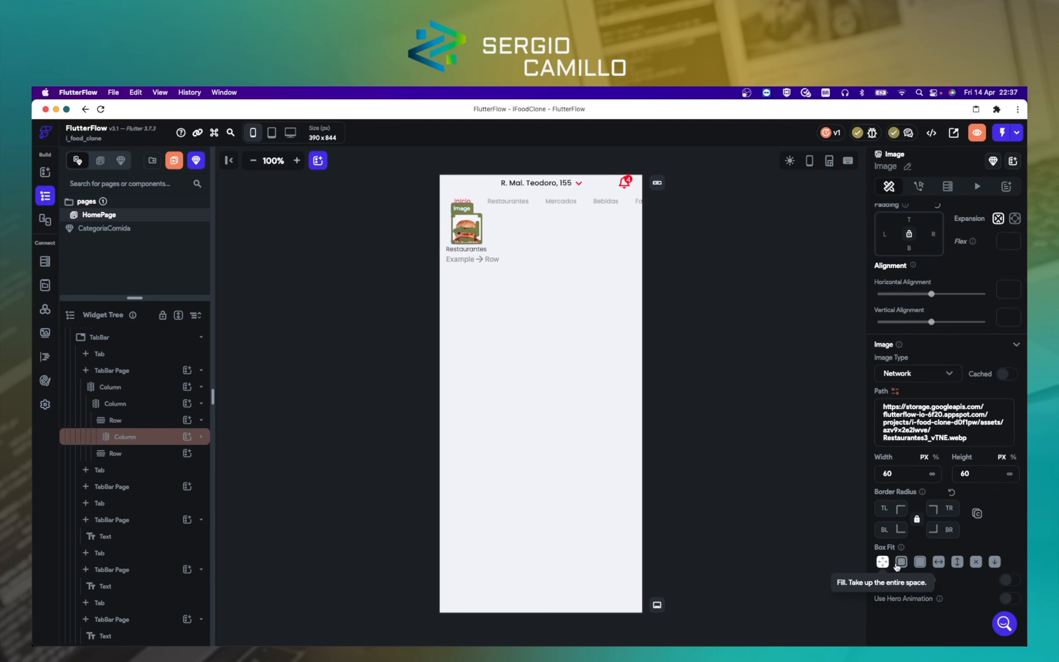
left_click(901, 563)
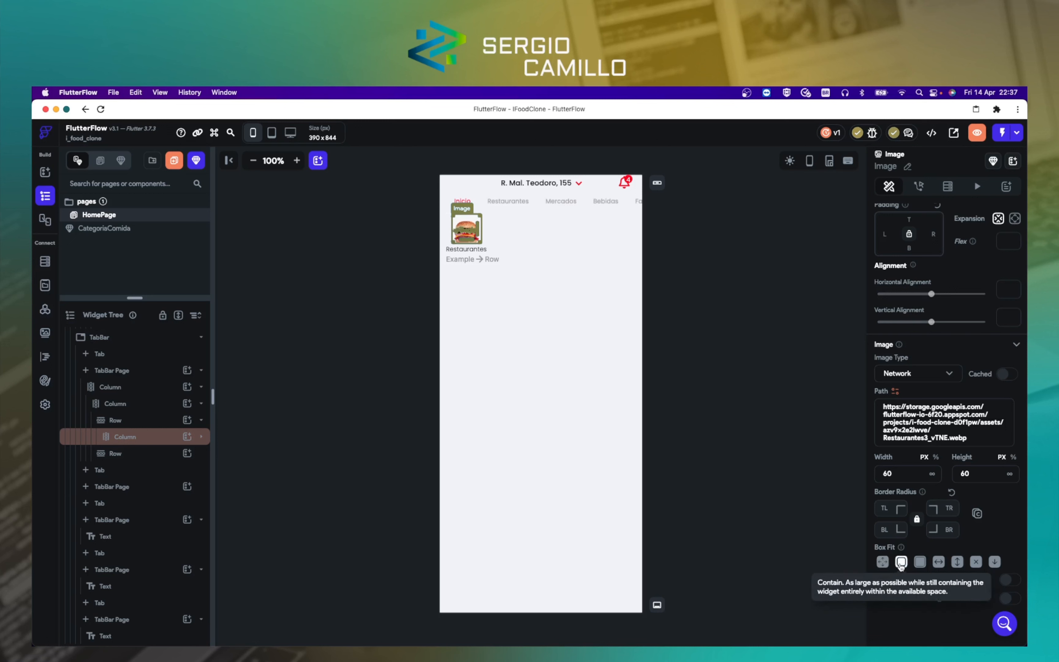
left_click(884, 563)
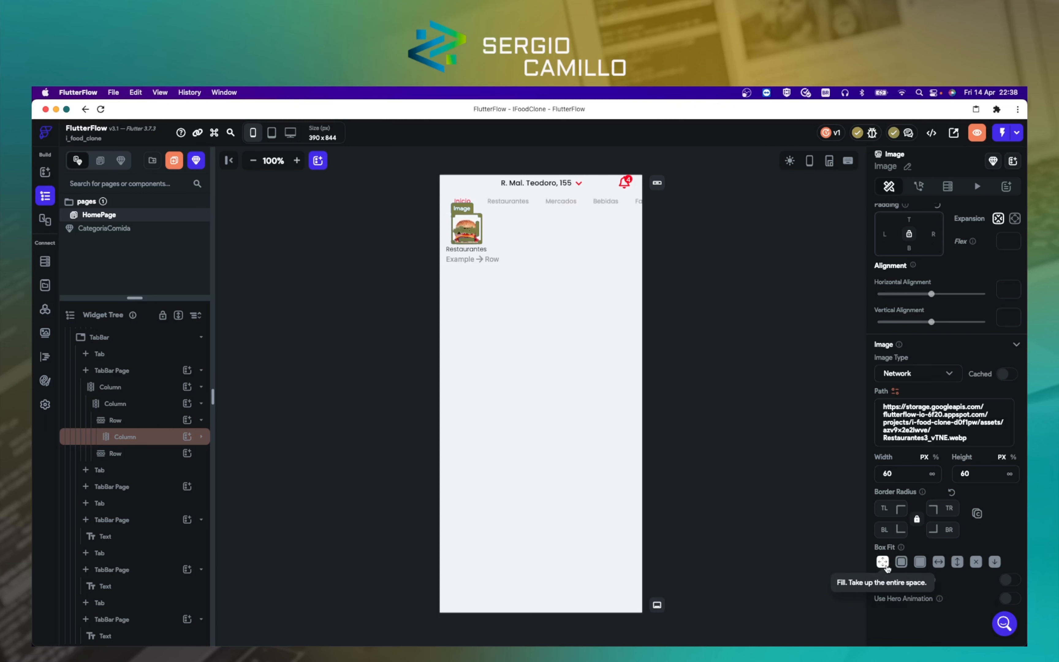
left_click(902, 562)
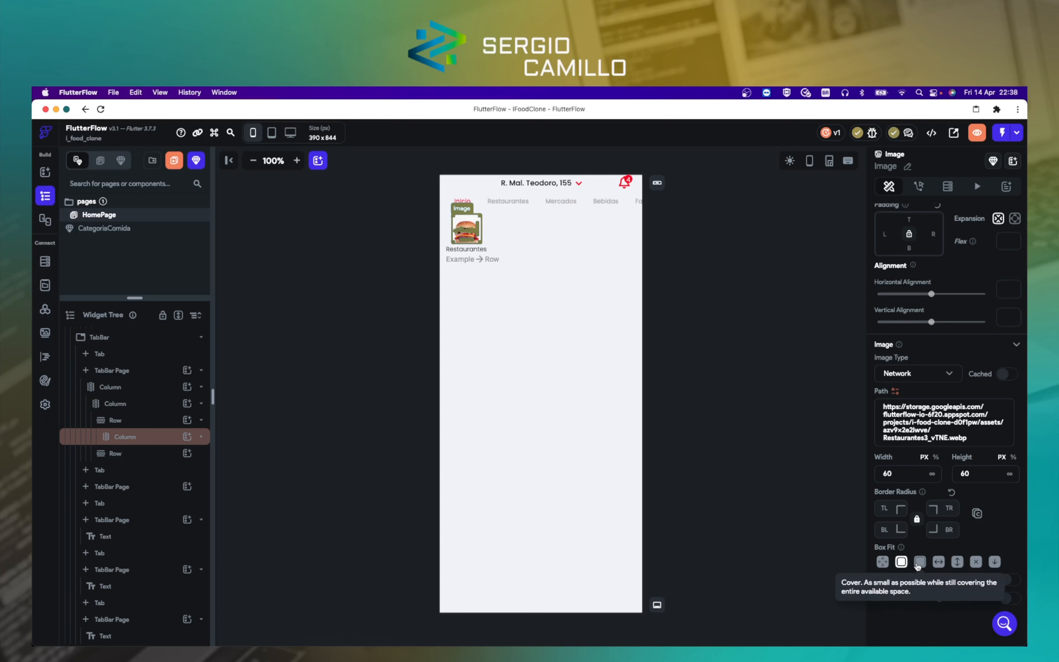
left_click(550, 487)
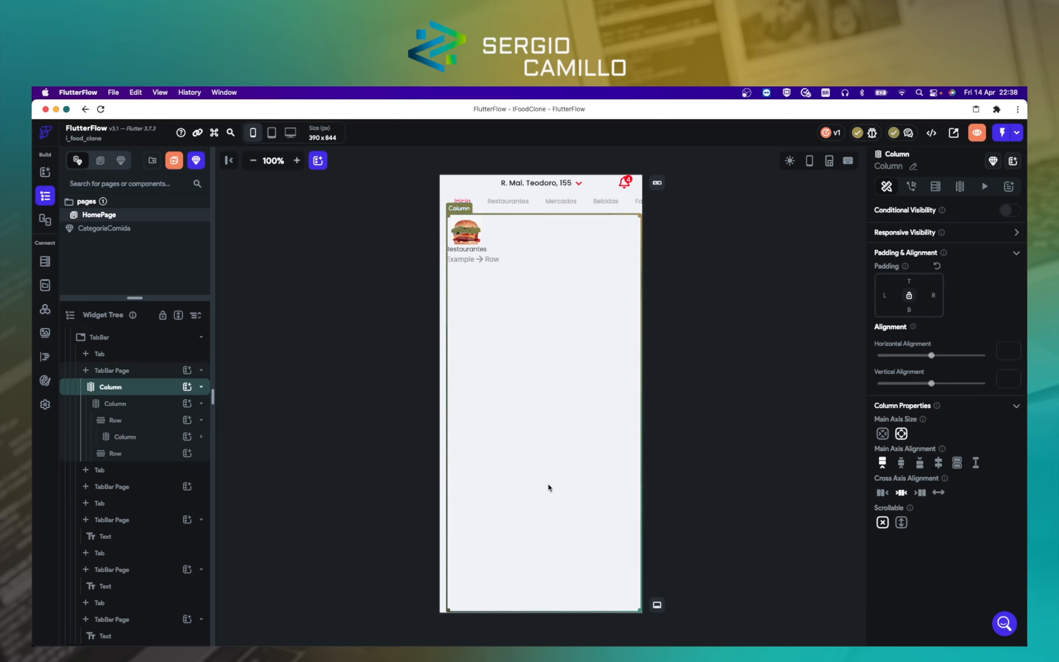
left_click(467, 232)
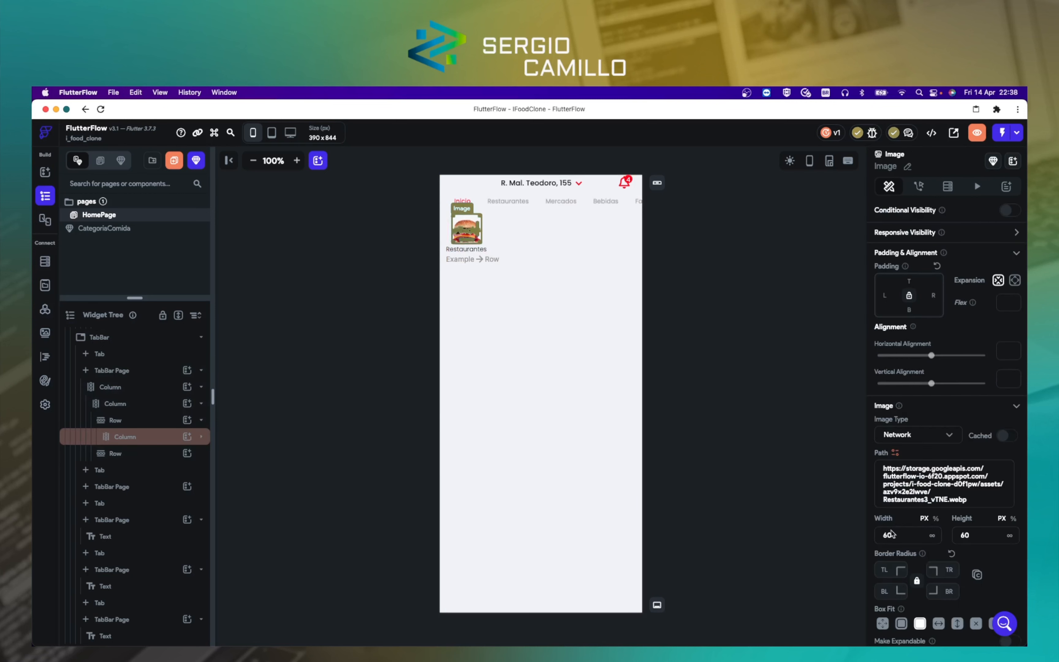
left_click(794, 561)
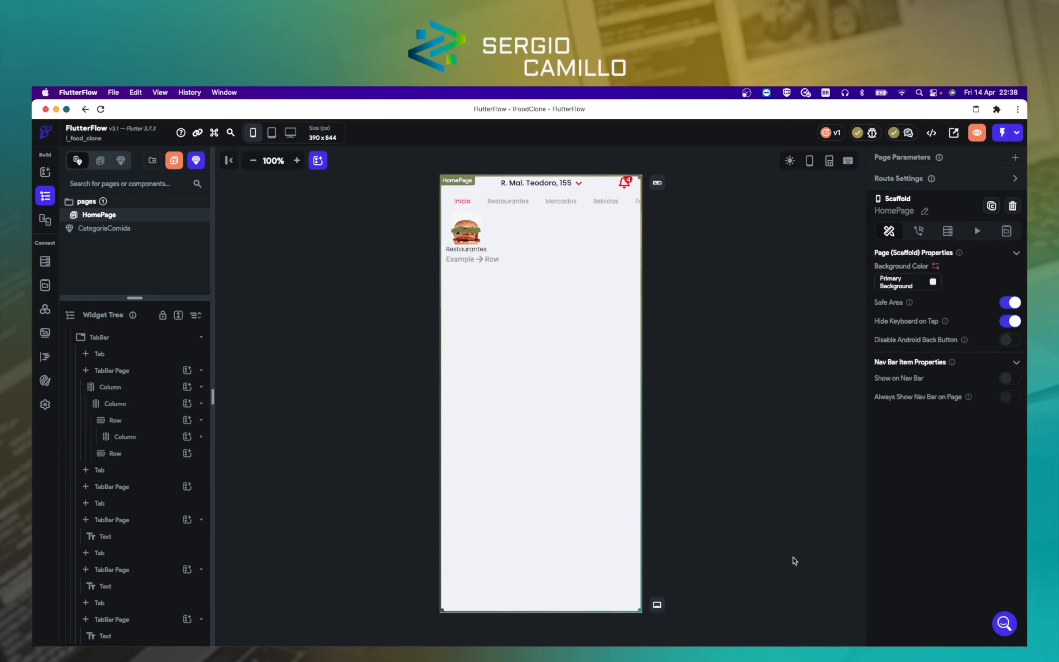
Step: Try the remaining box fit options on the burger image, including None and Cover, and set its box fit to Contain
left_click(468, 234)
scroll(945, 612, "down", 3)
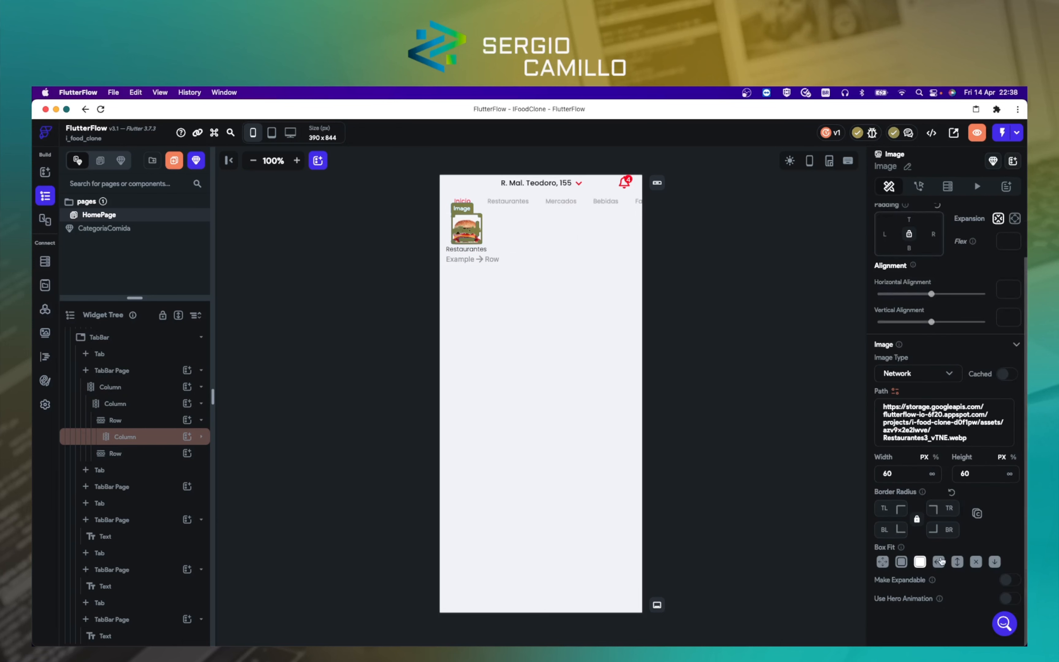
left_click(939, 562)
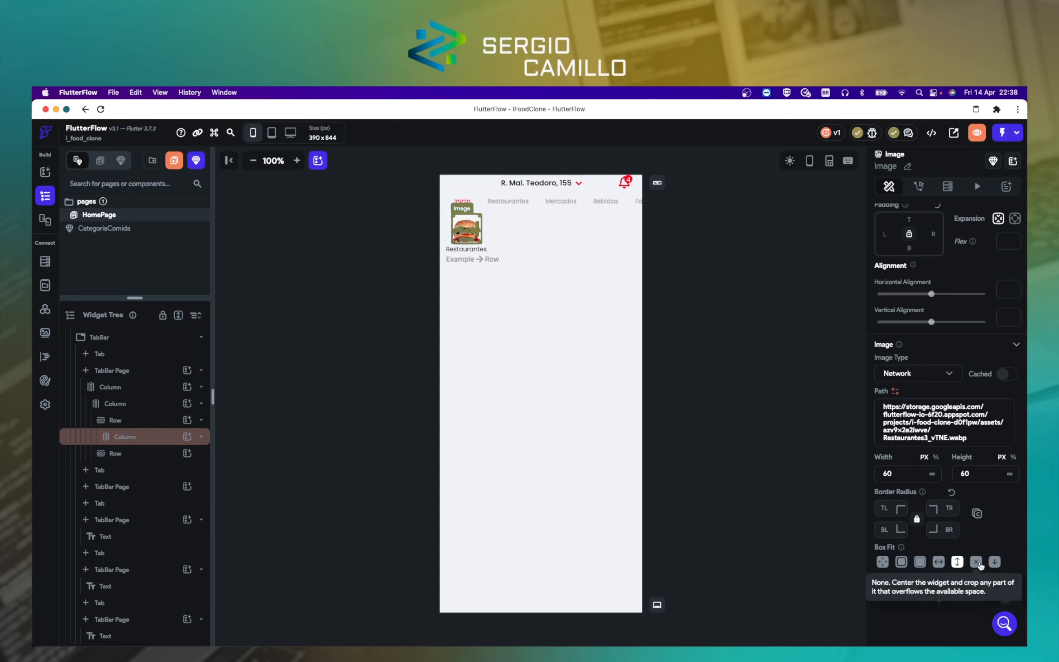
left_click(978, 563)
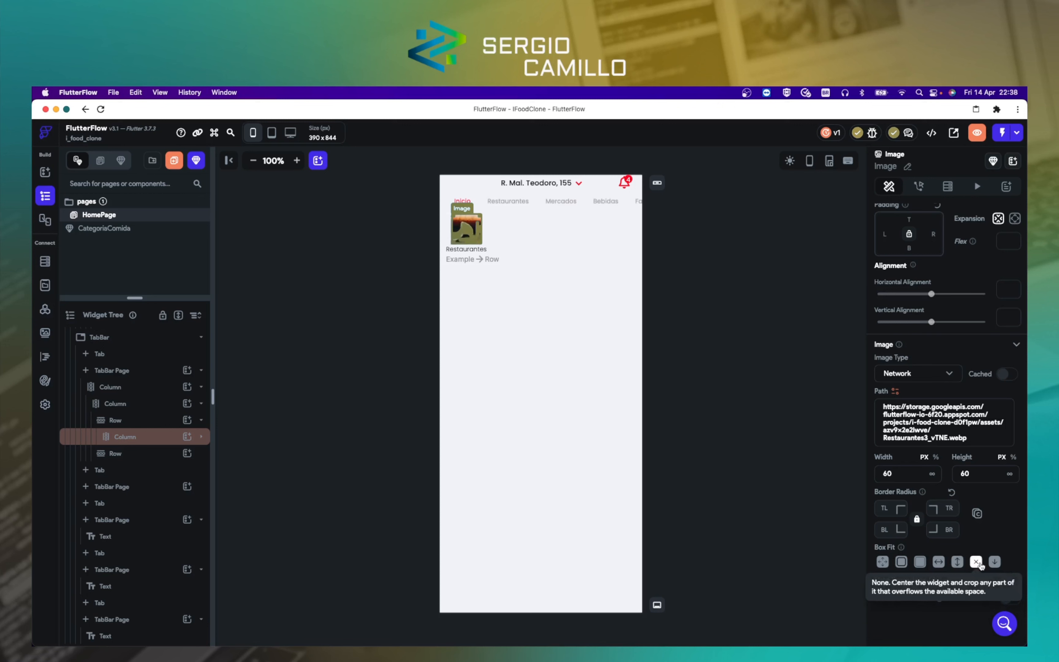
left_click(995, 562)
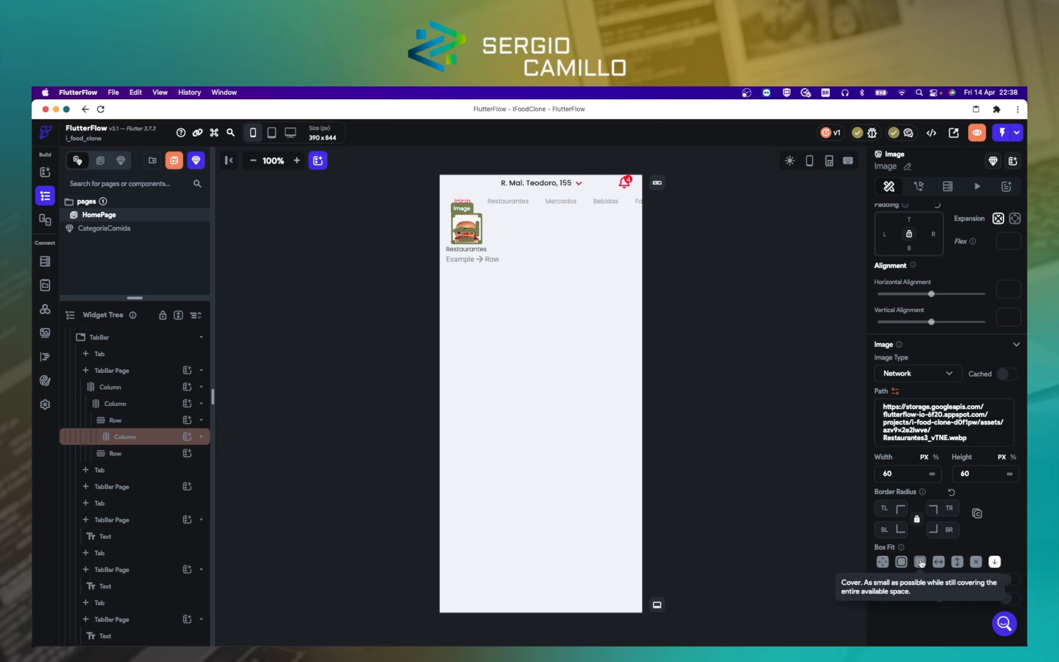
left_click(917, 563)
left_click(901, 562)
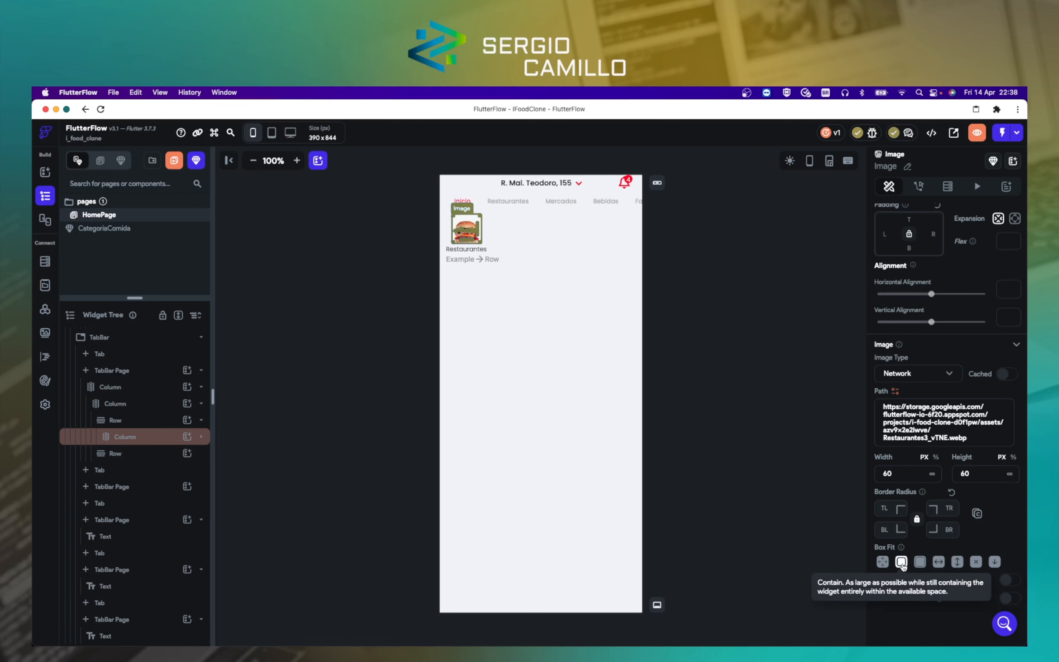
left_click(758, 518)
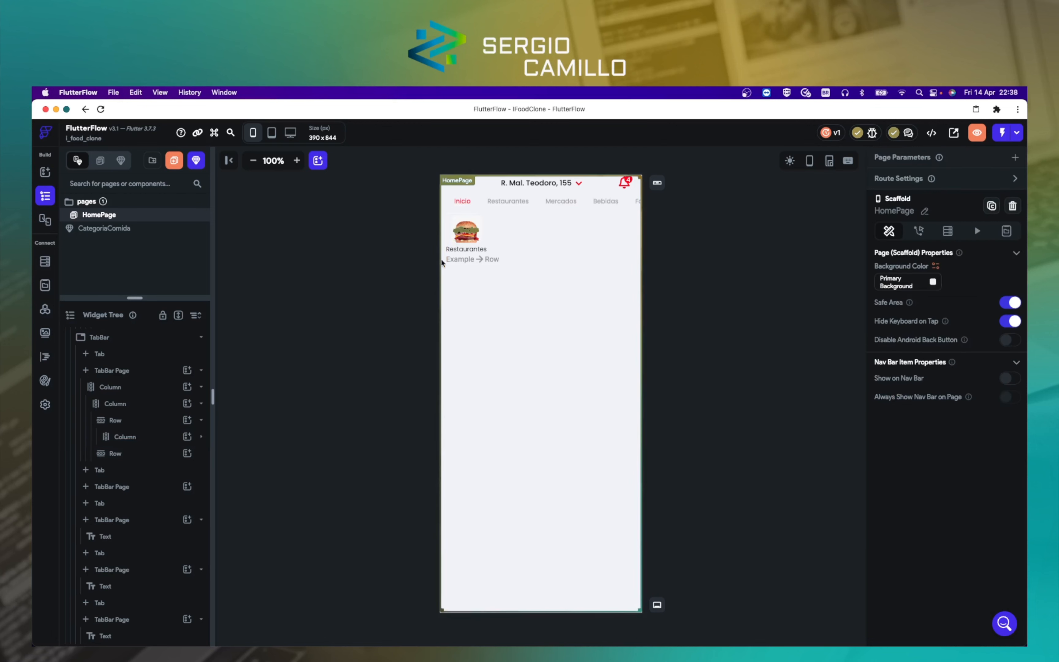
Step: Compare the column holding the burger image and its Restaurantes label with the iFood reference screenshot
left_click(486, 237)
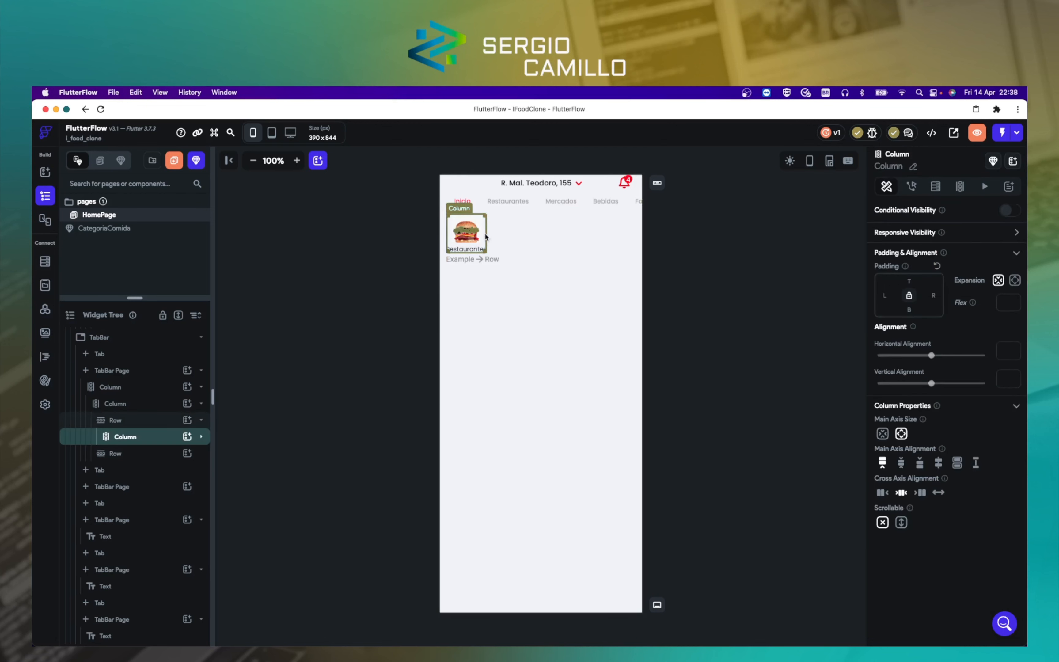
key("super+Tab")
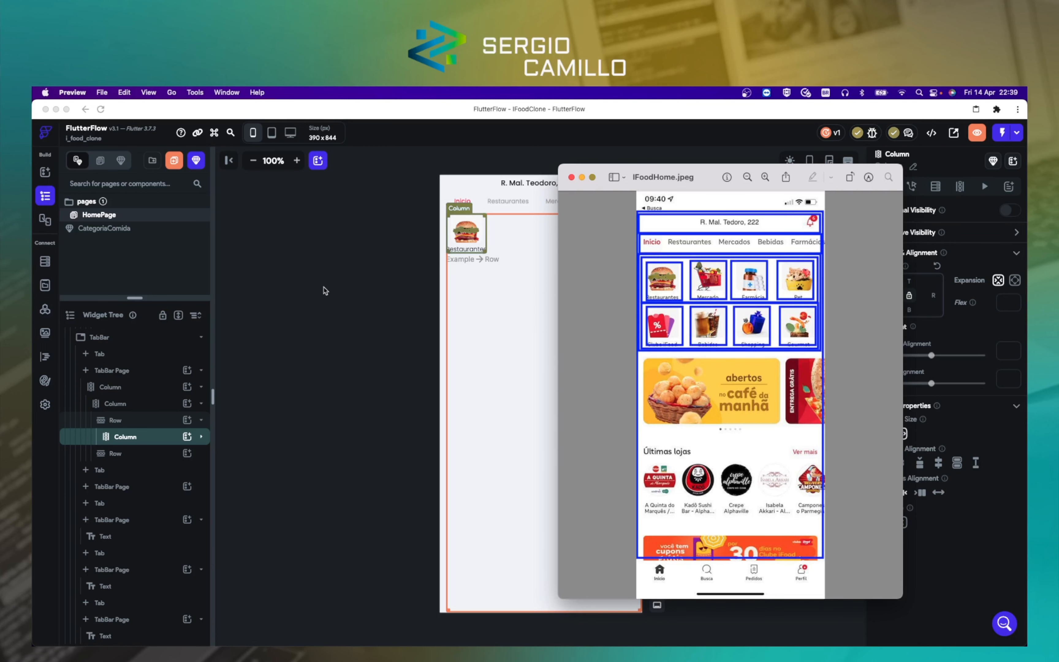
left_click(328, 329)
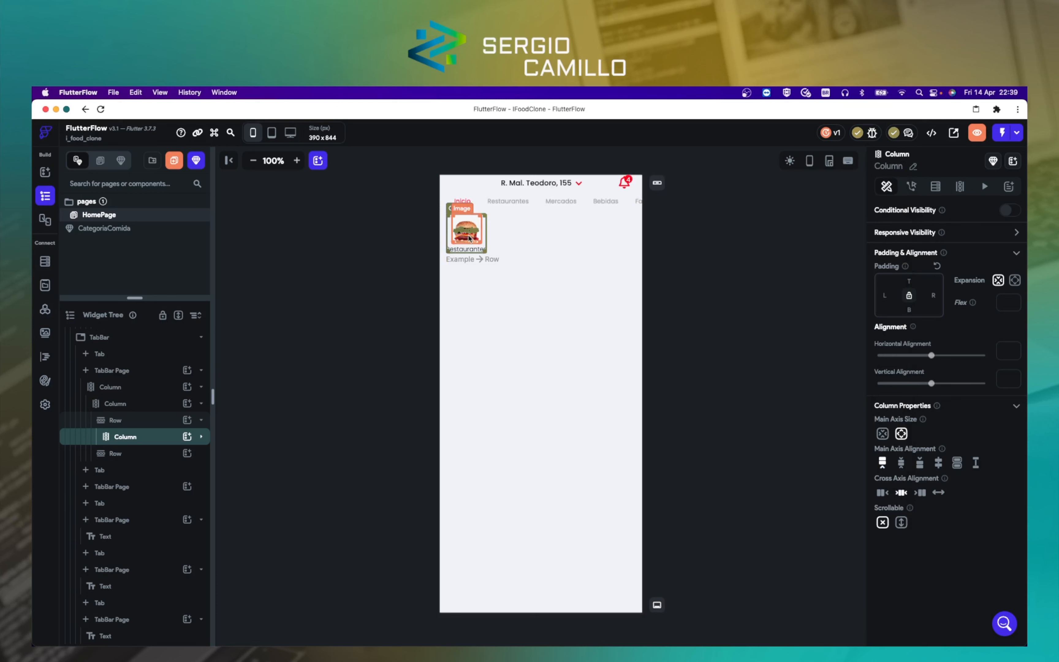
left_click(469, 250)
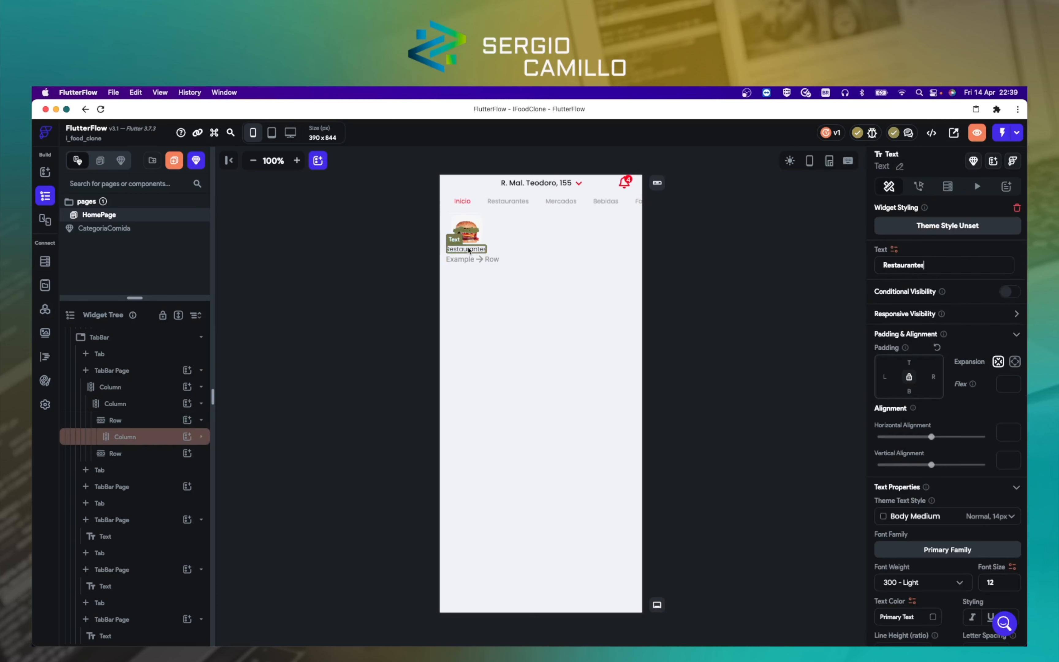
left_click(374, 273)
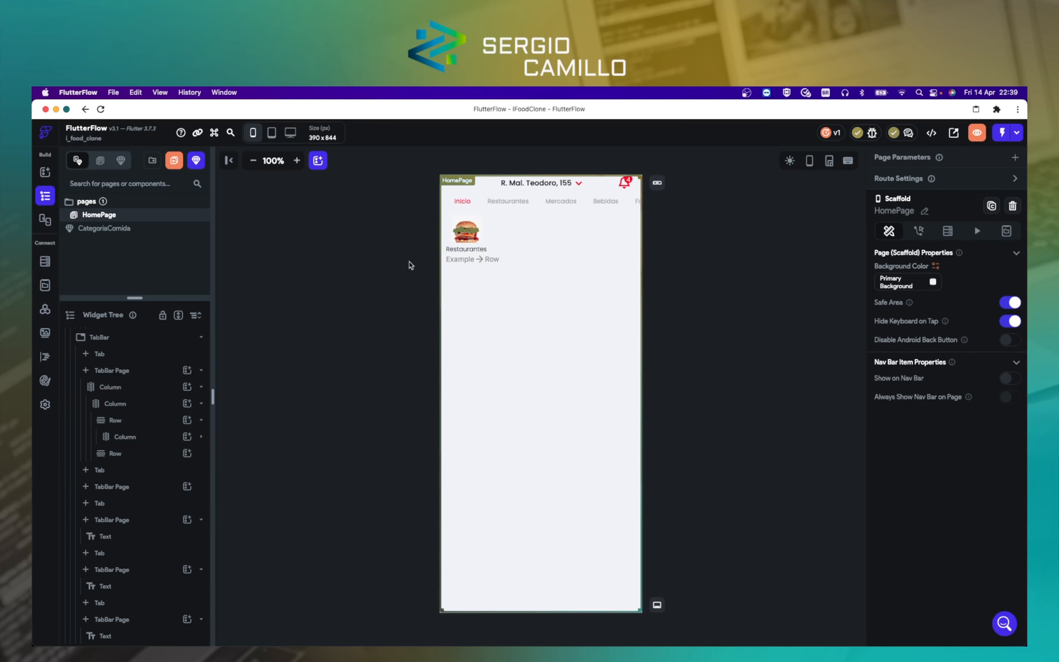
left_click(463, 231)
left_click(476, 251)
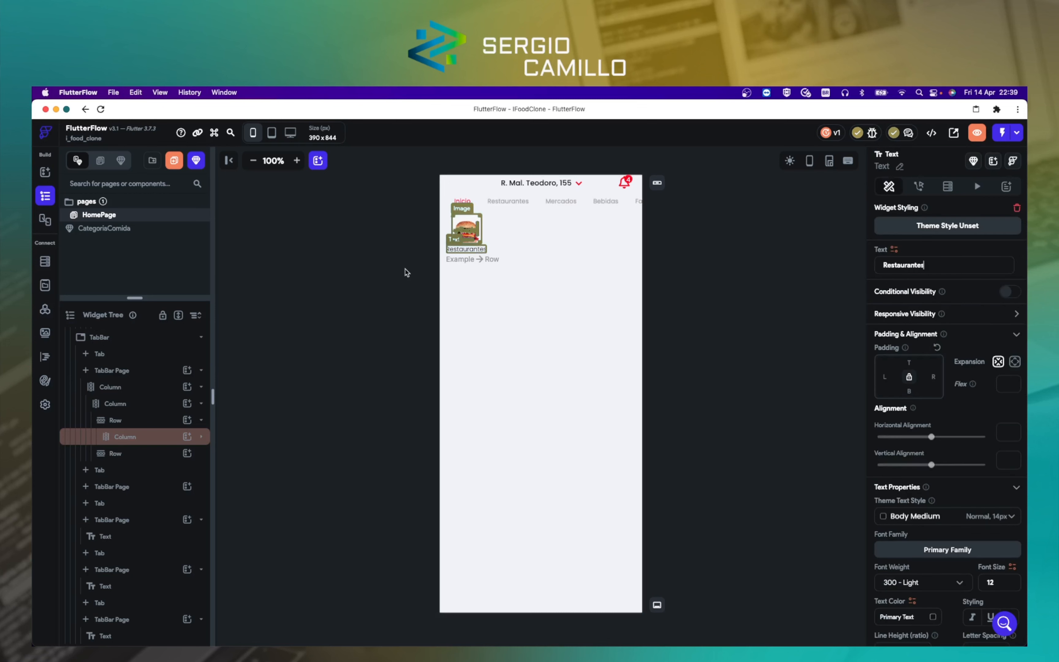
left_click(402, 274)
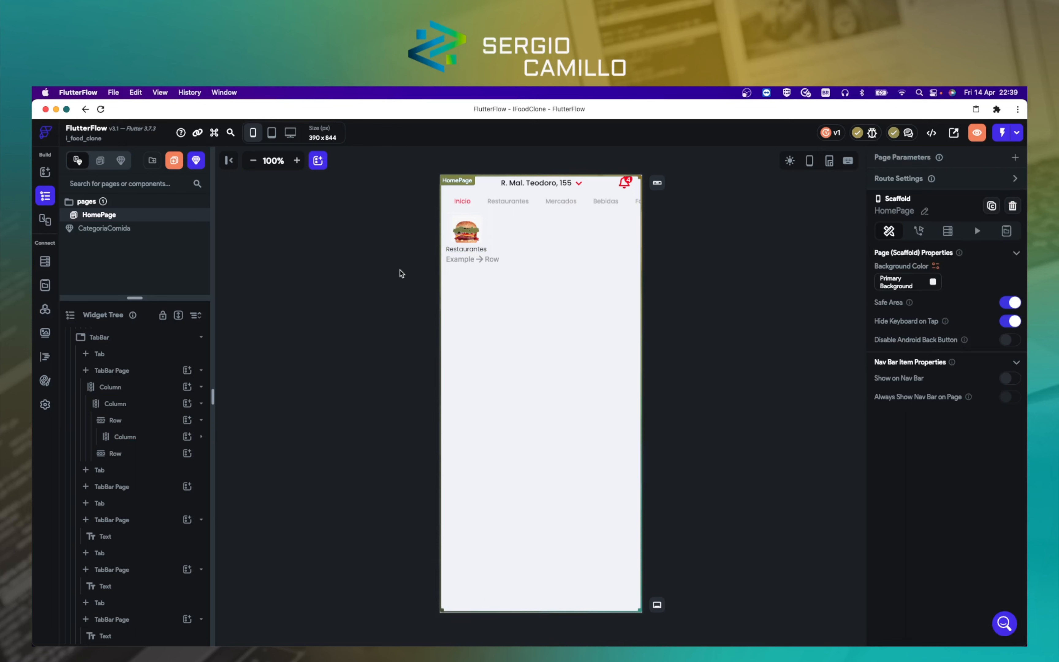
left_click(447, 241)
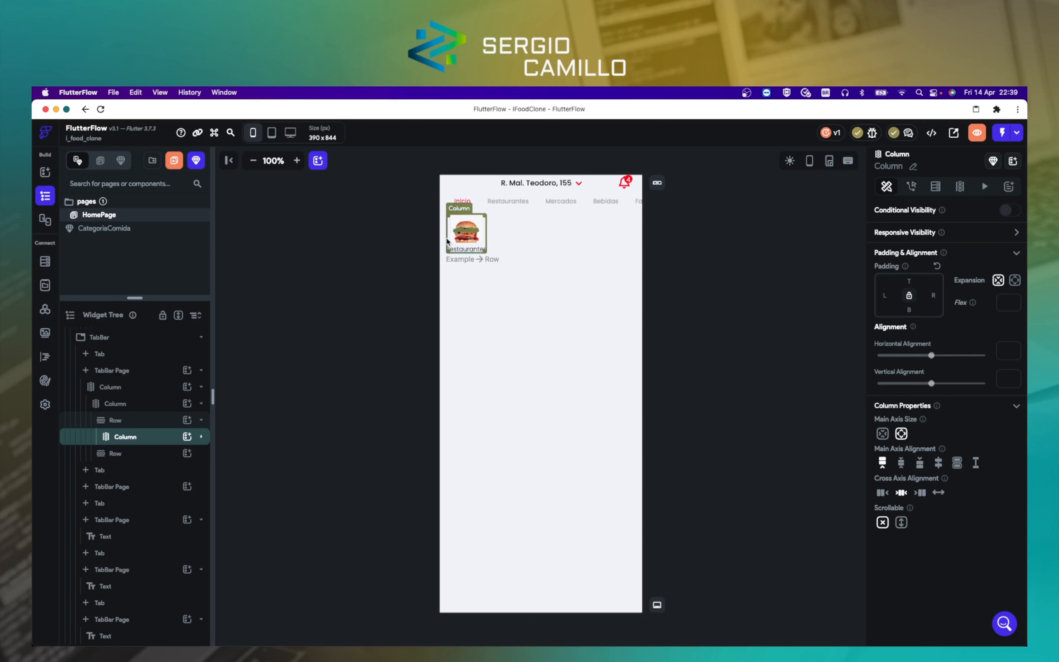
left_click(421, 289)
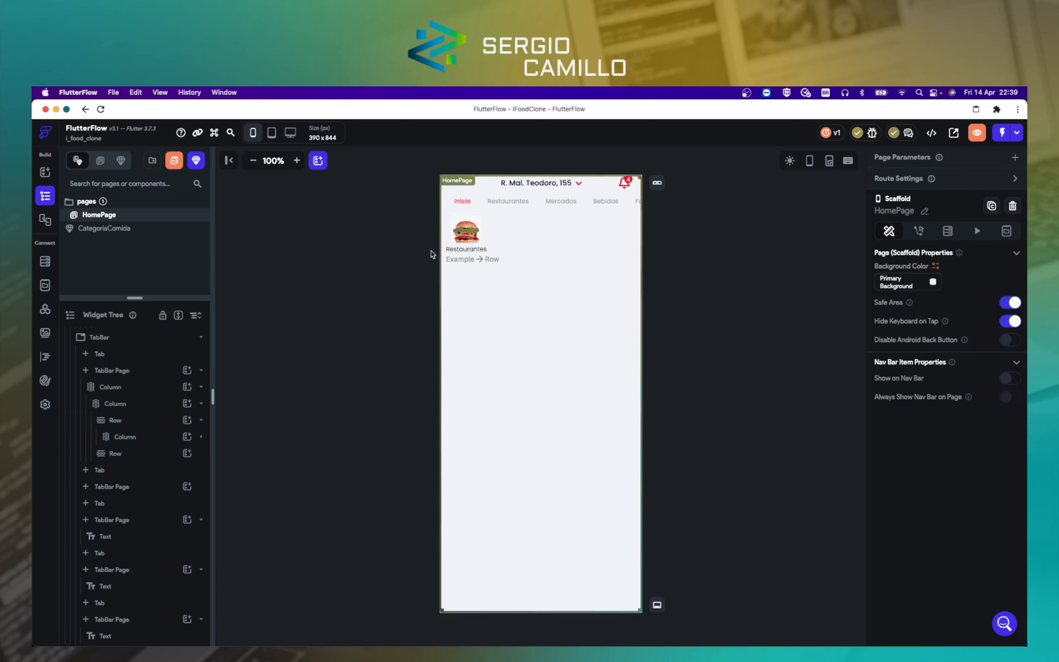
Step: Convert the column holding the burger image and Restaurantes label into a component named Categoria
left_click(450, 226)
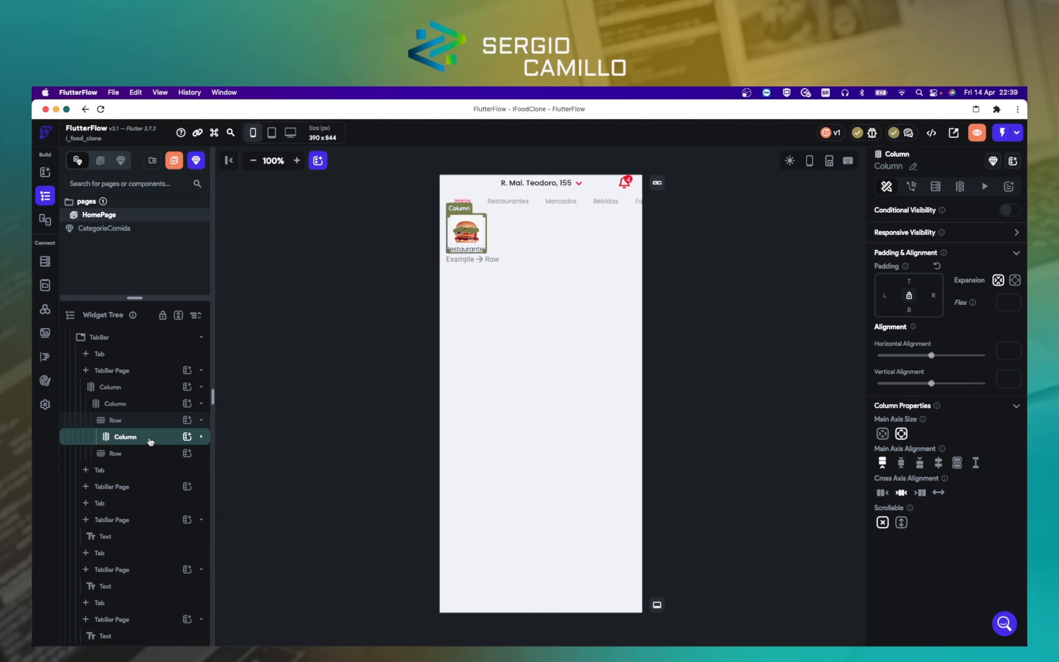
right_click(151, 442)
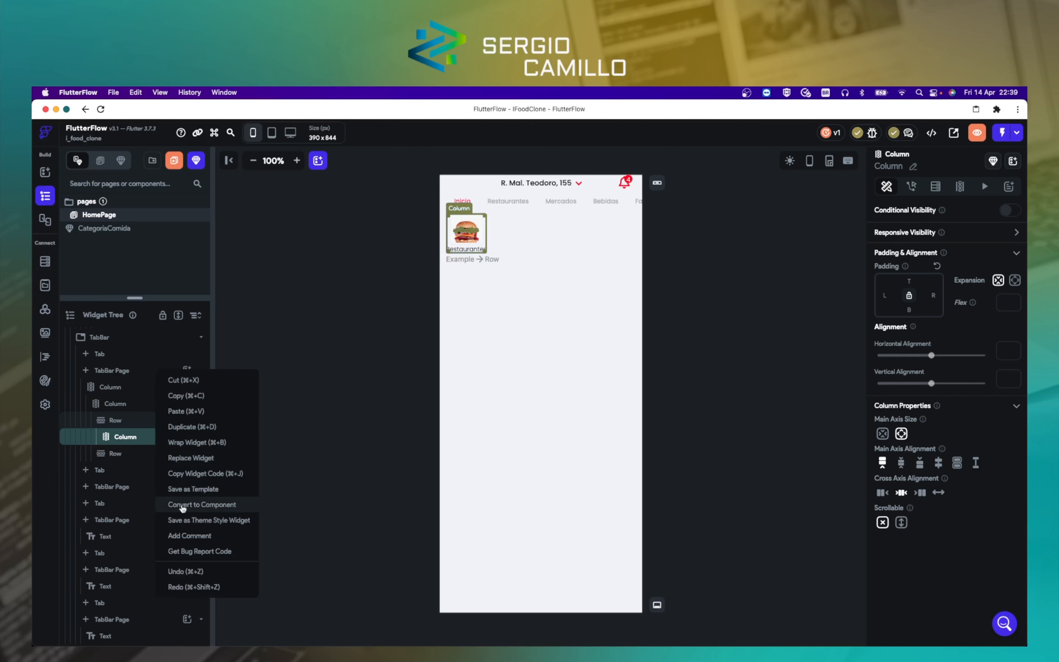
left_click(191, 507)
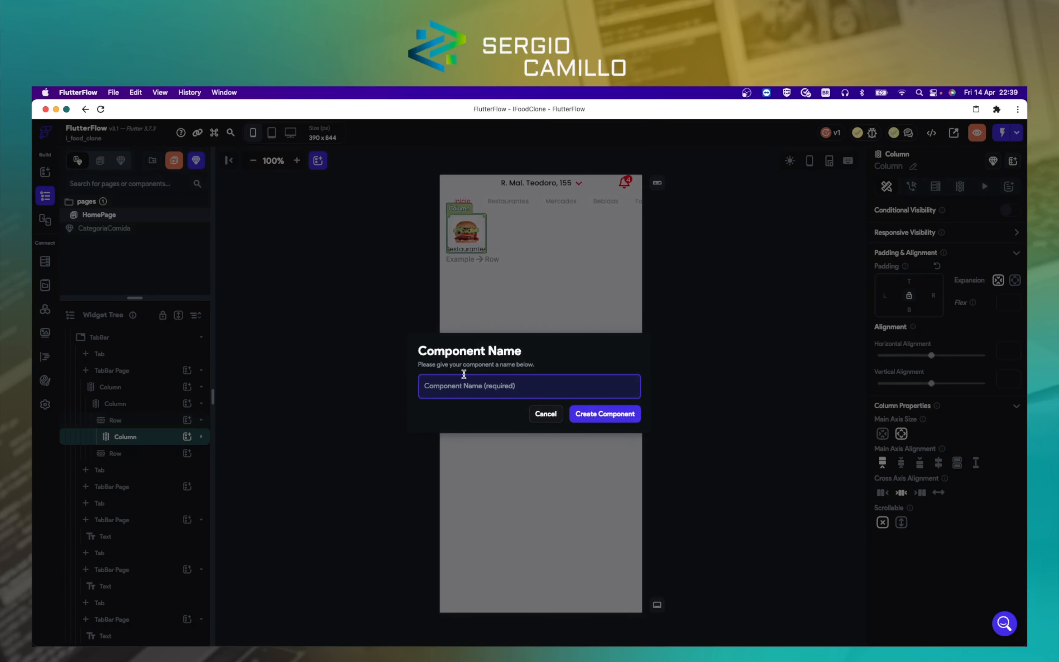
type("Categoria")
left_click(610, 414)
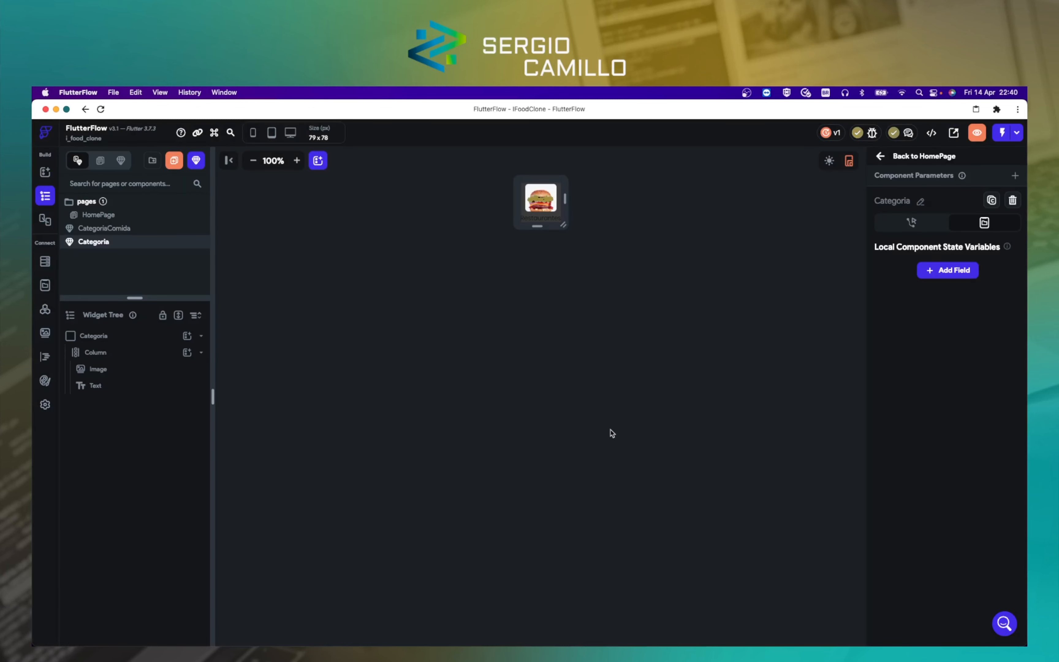
Step: Inspect the image and text widgets inside the Categoria component
left_click(539, 402)
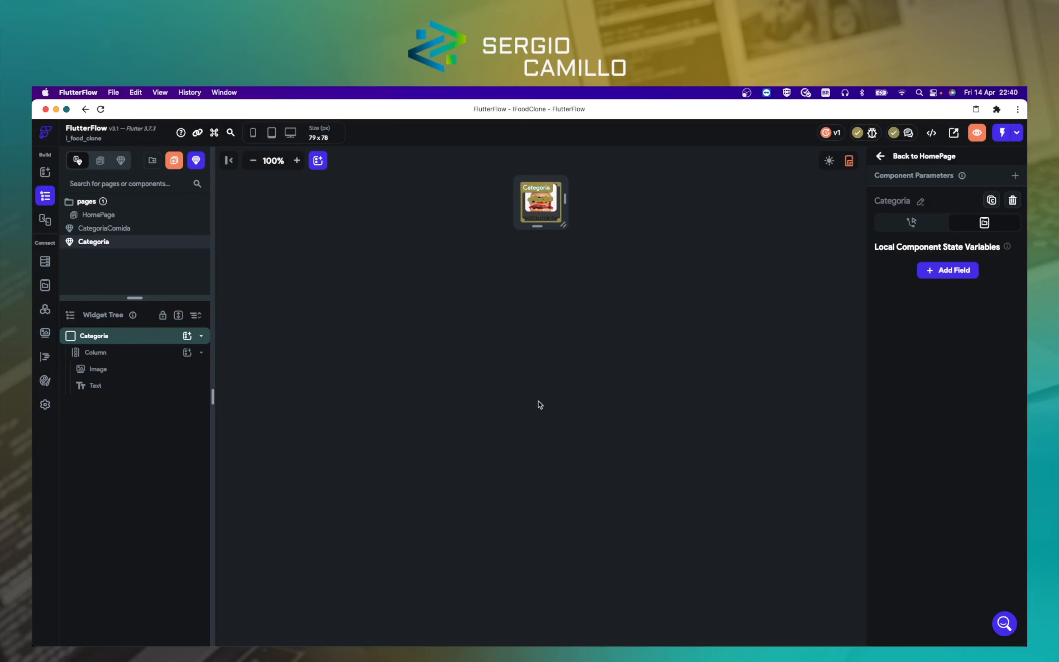
left_click(35, 218)
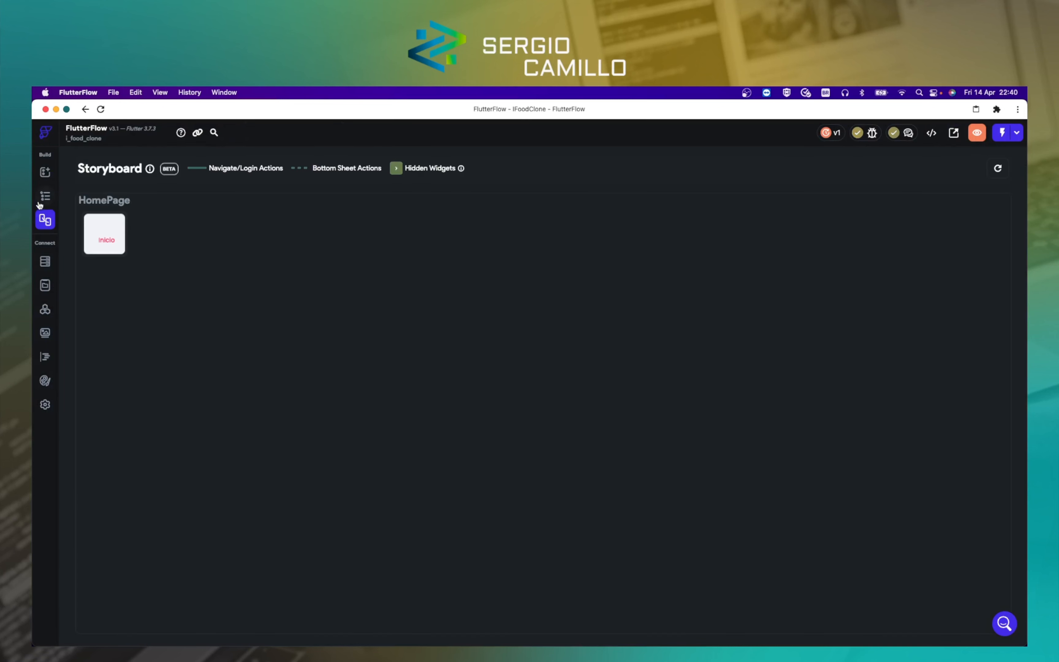
left_click(40, 202)
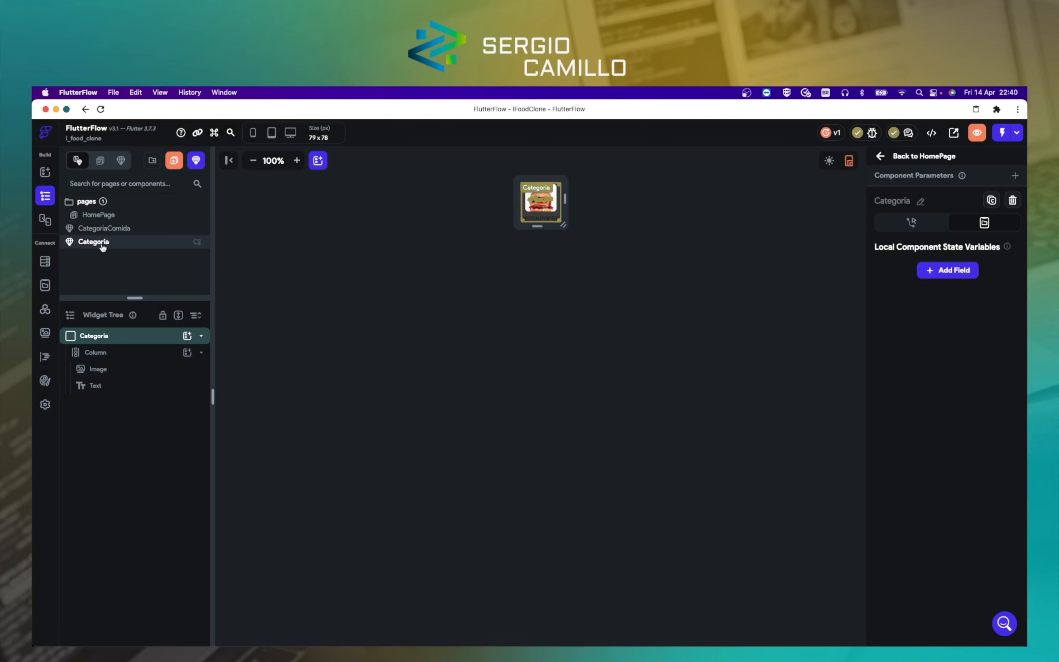
left_click(544, 208)
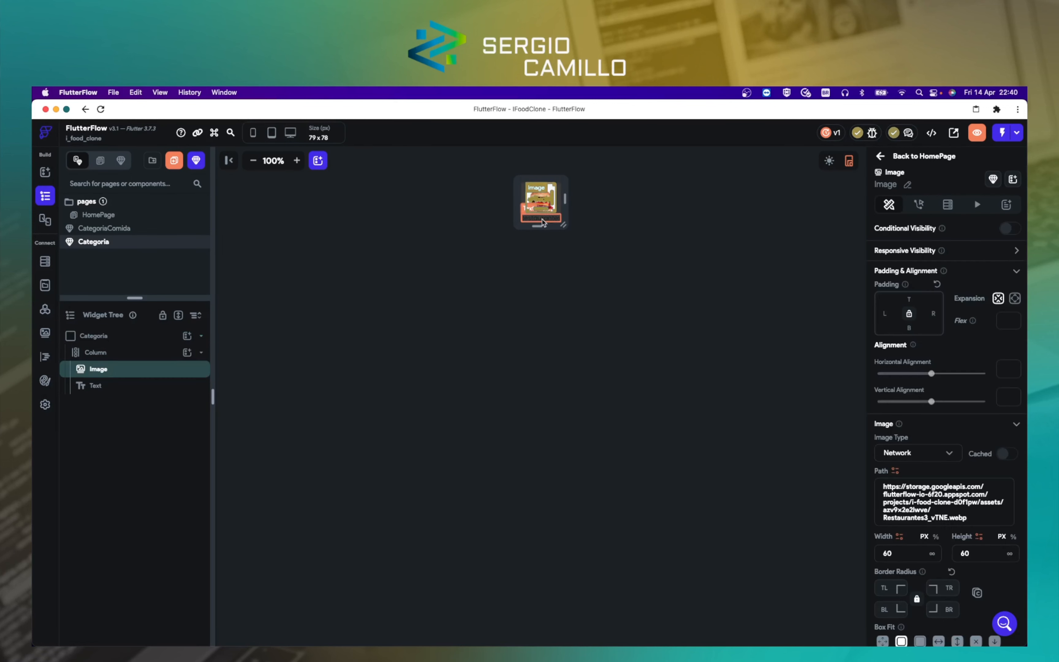
left_click(543, 221)
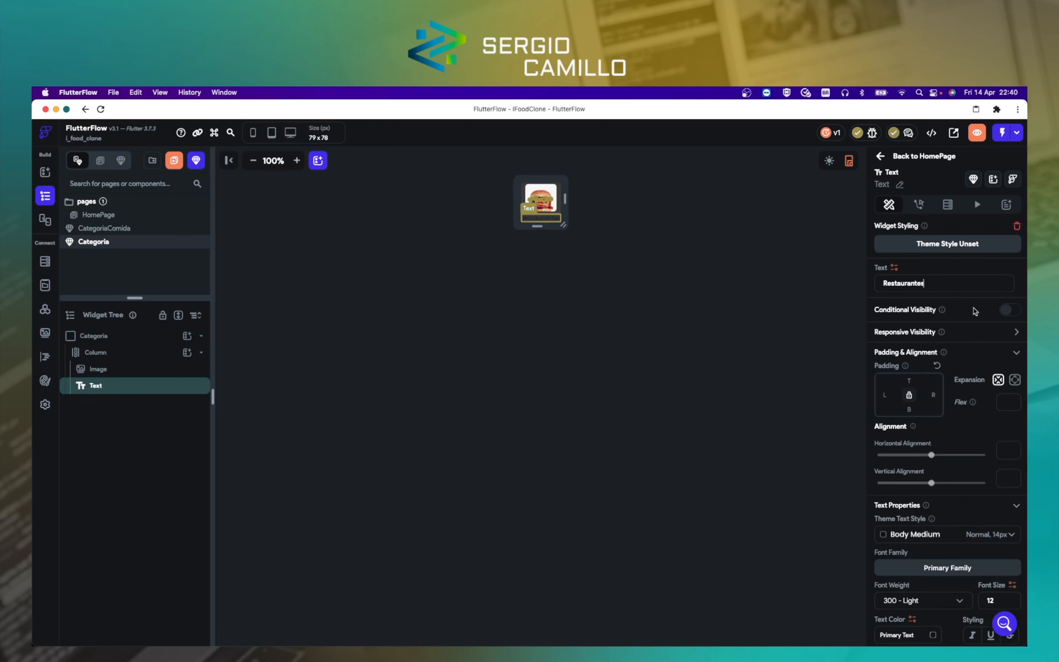
left_click(531, 326)
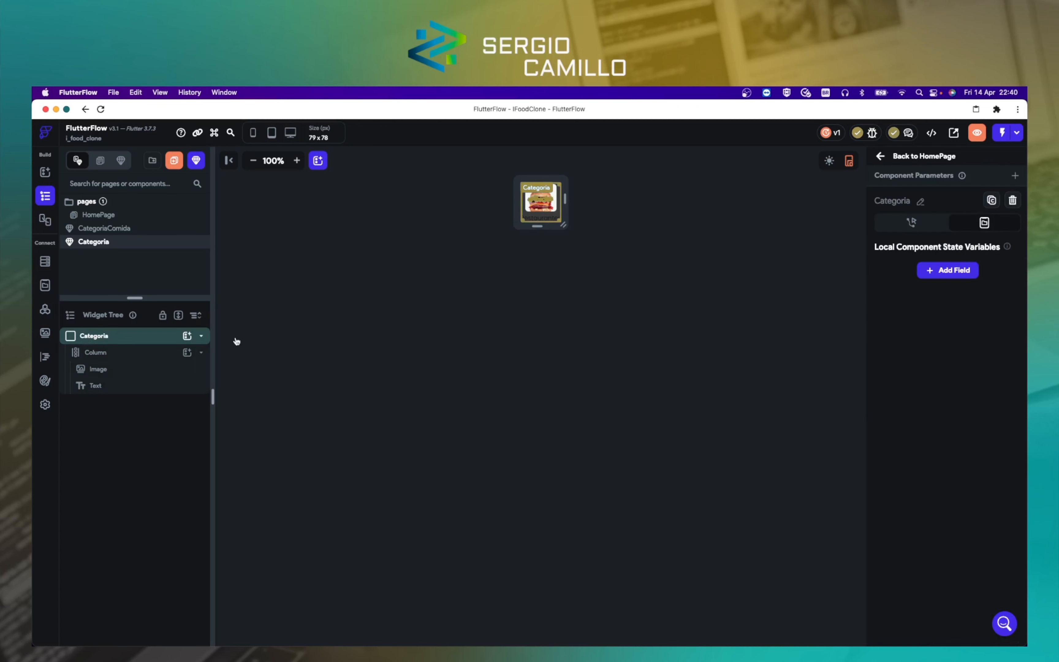
left_click(542, 352)
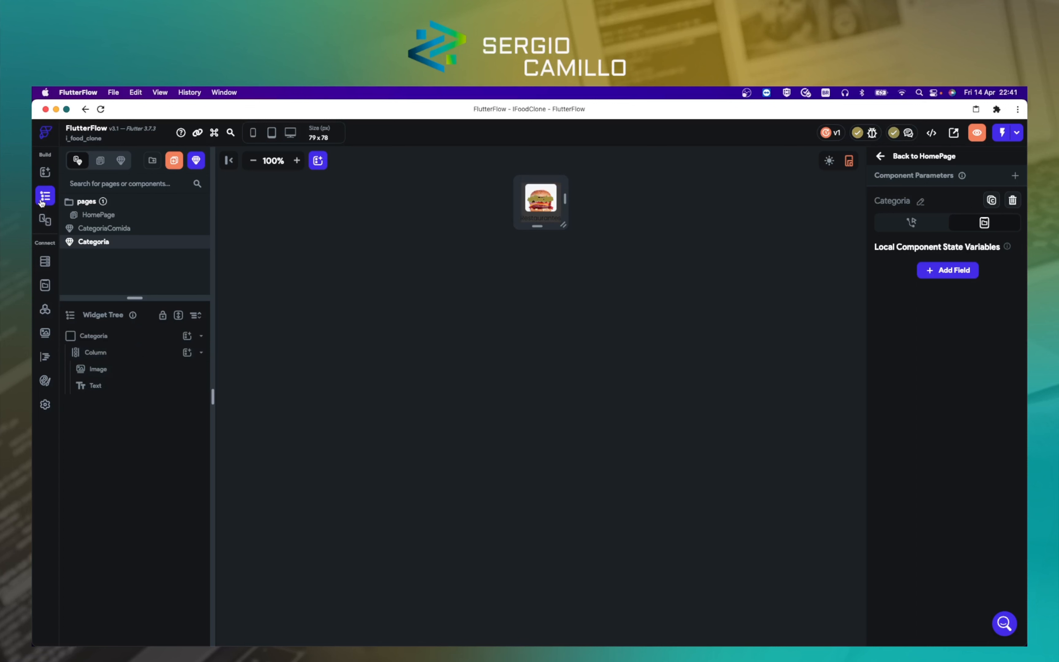
left_click(69, 201)
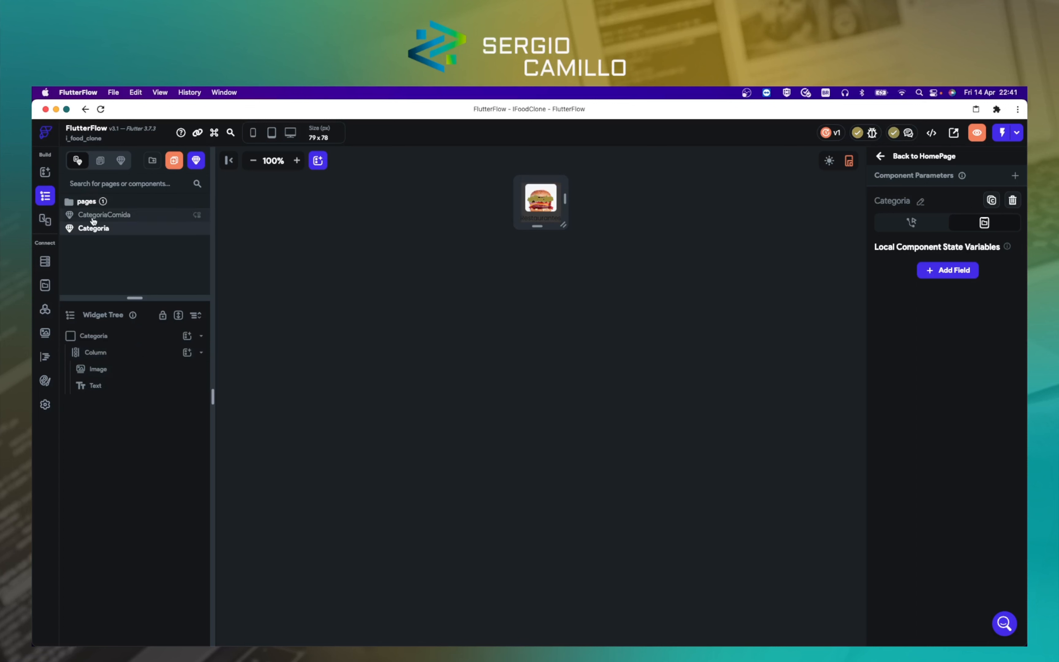
left_click(87, 204)
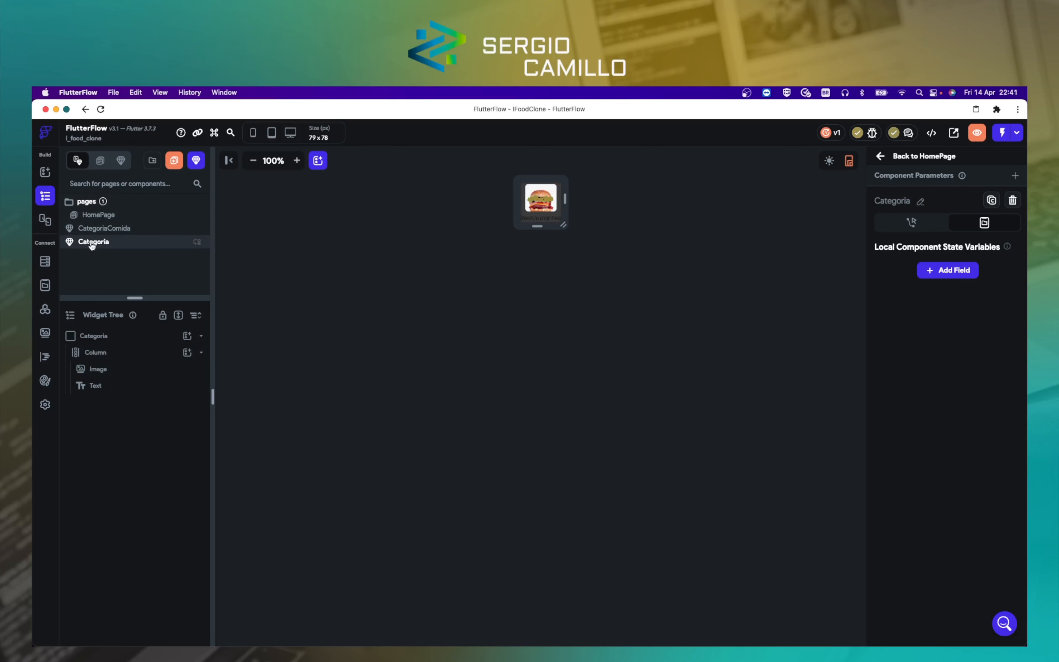
left_click(88, 203)
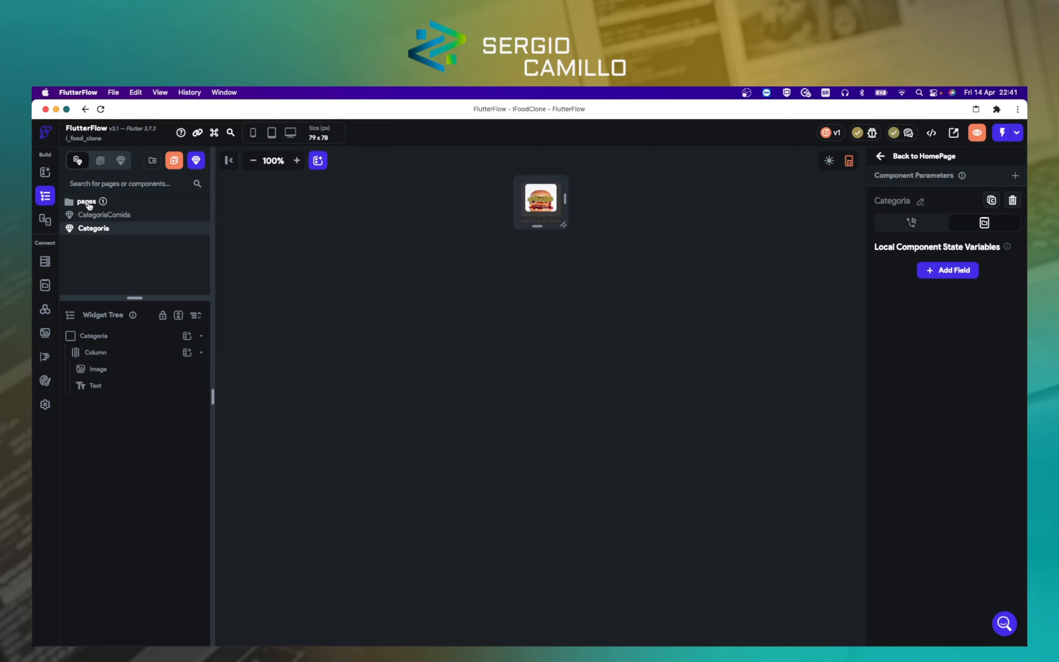
left_click(87, 203)
left_click(87, 203)
Step: Add a parameter named image of type ImagePath to the Categoria component, leaving its default value empty
left_click(1016, 179)
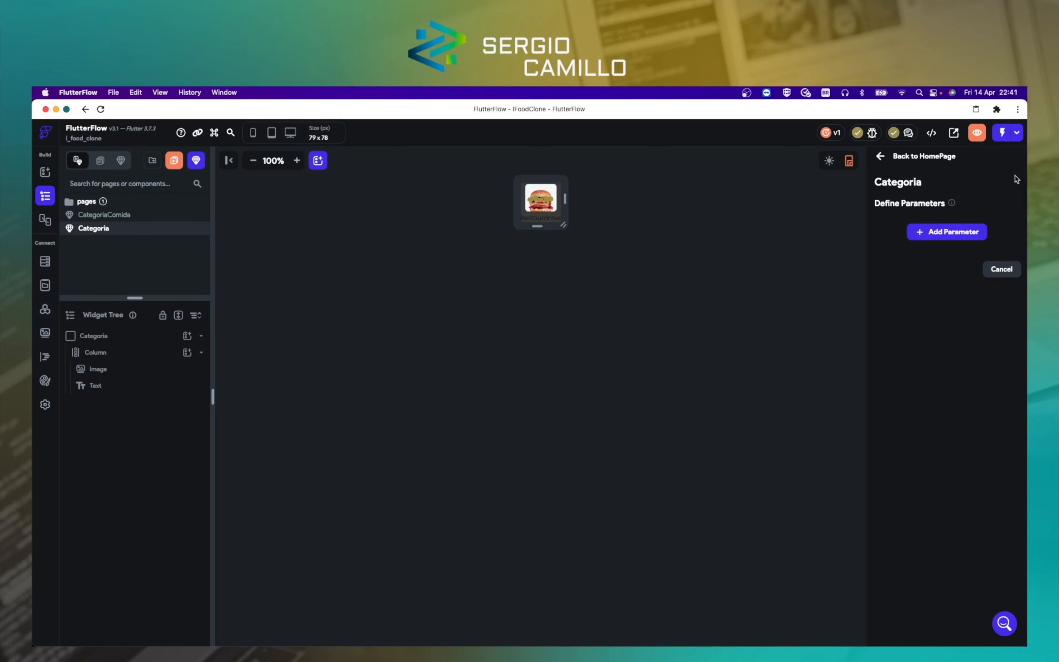
left_click(933, 238)
left_click(921, 269)
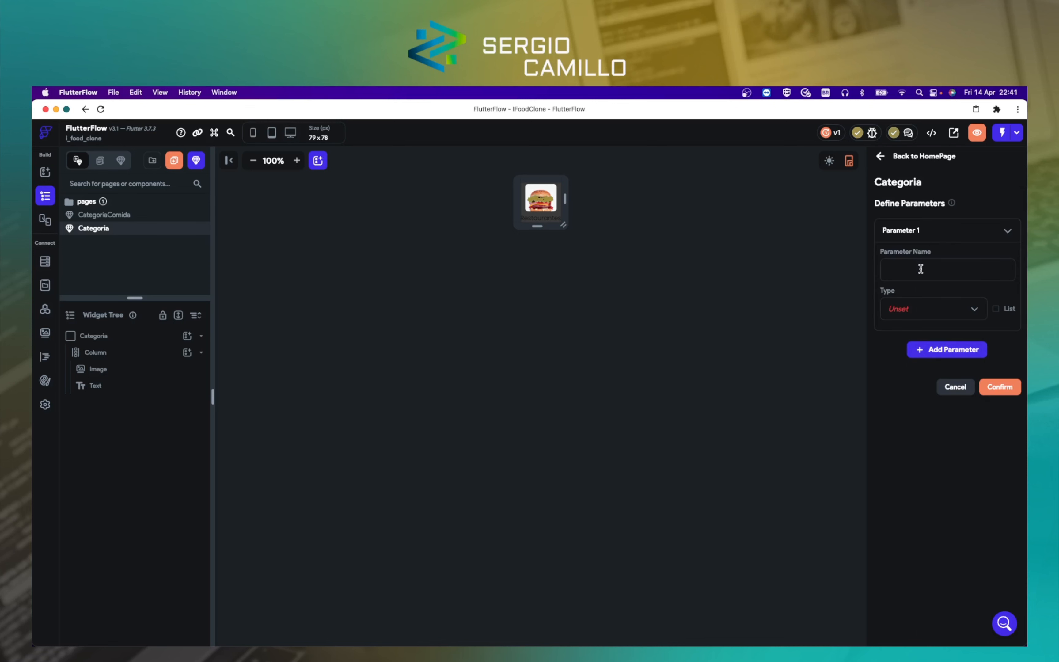
type("image")
left_click(938, 309)
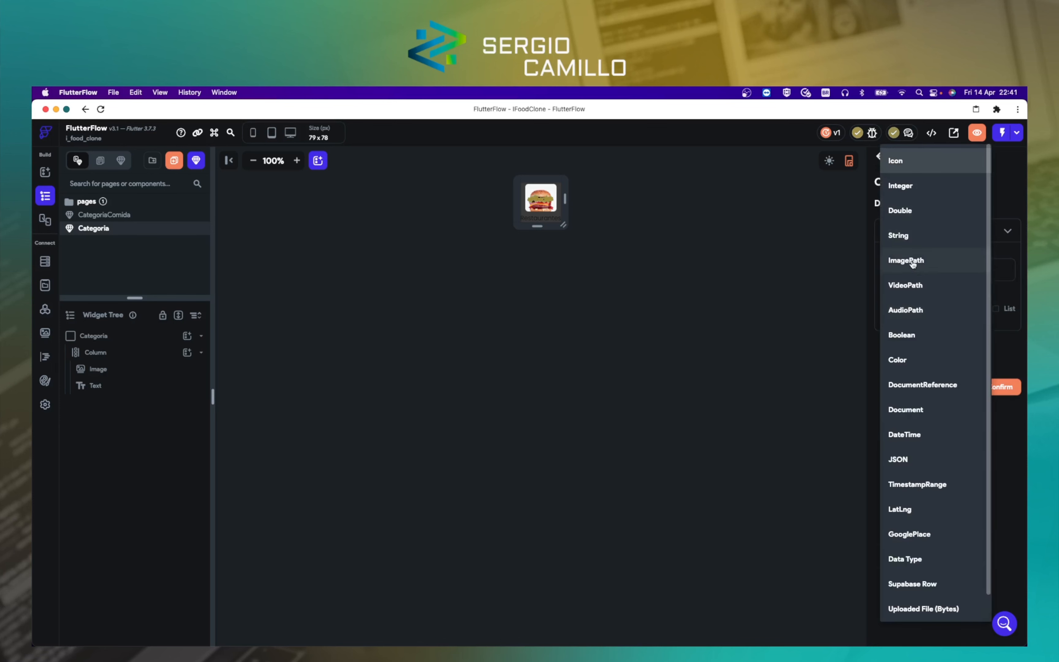
left_click(910, 260)
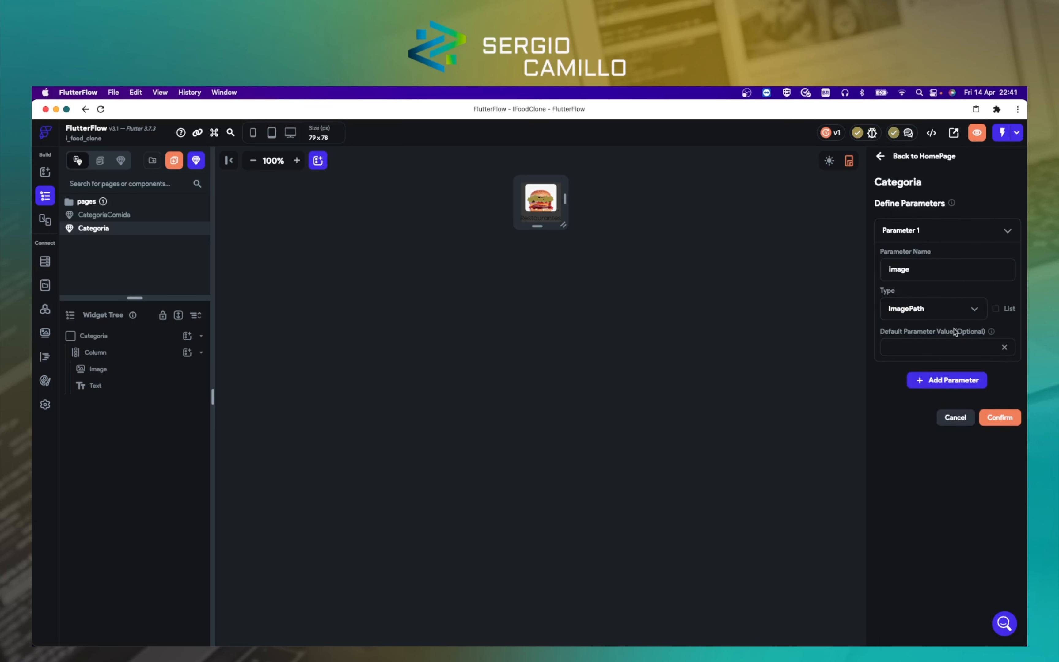
left_click(940, 346)
Step: Add a second component parameter named category of type String and confirm the Categoria parameters
left_click(962, 384)
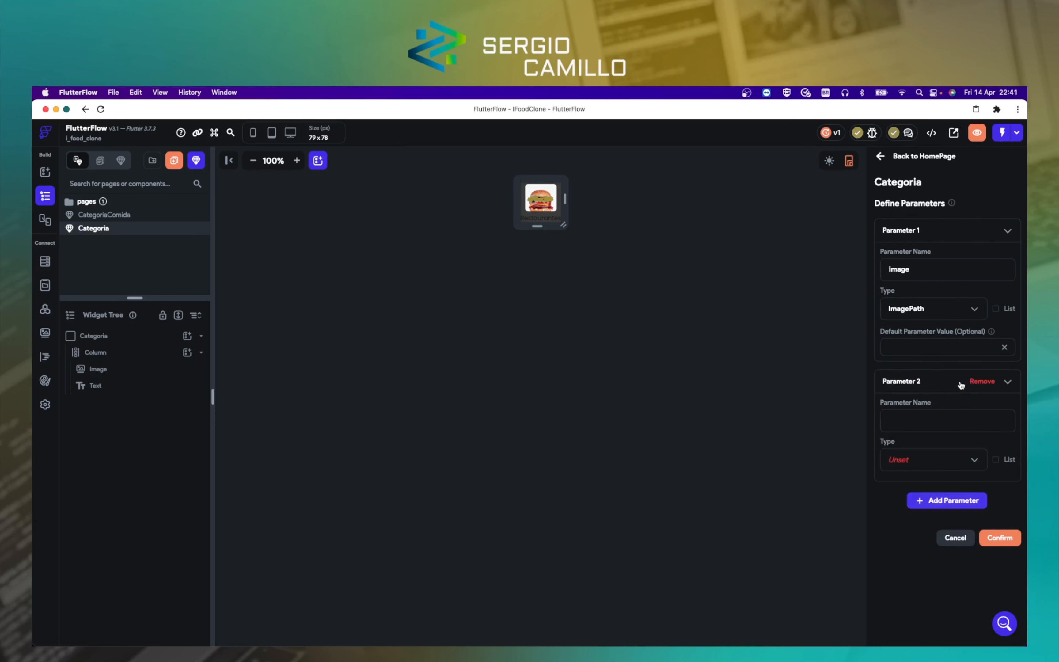
left_click(914, 420)
type("category")
left_click(927, 461)
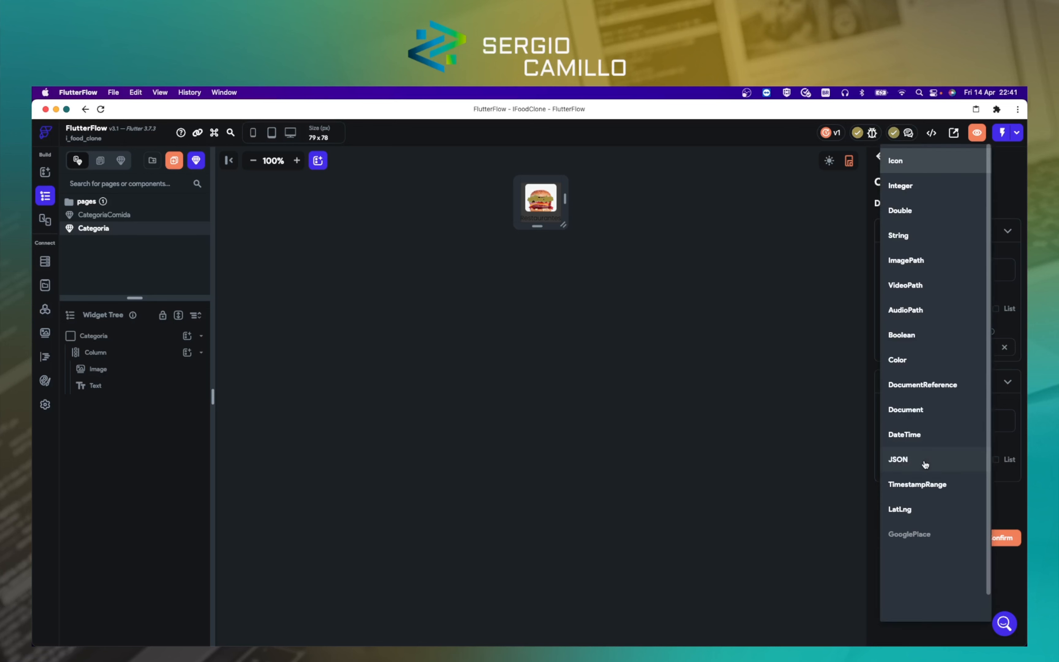
left_click(911, 240)
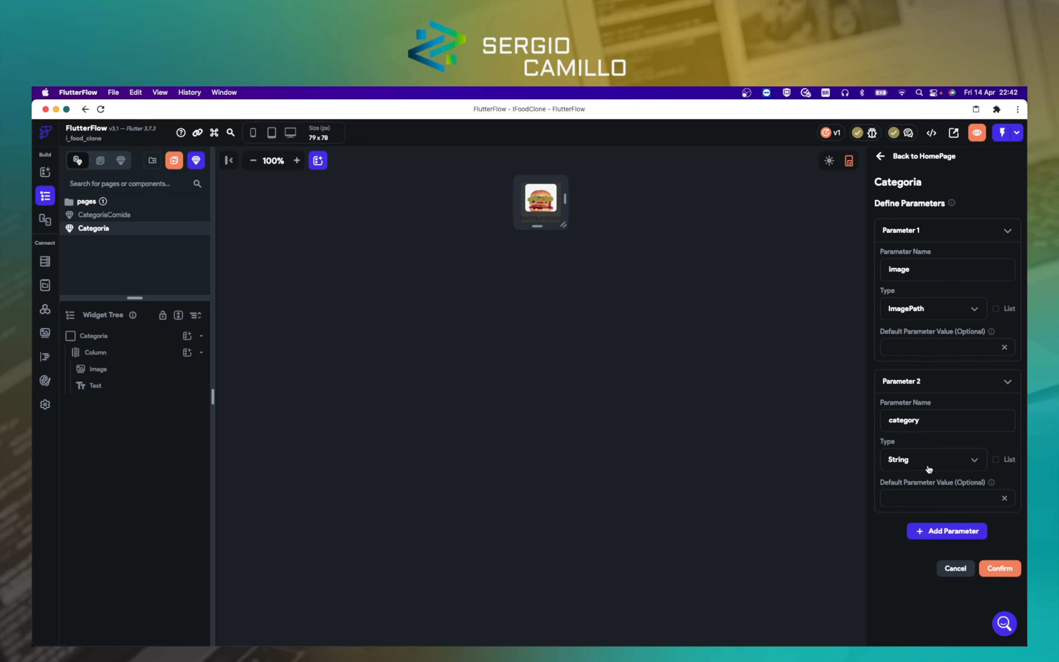
left_click(999, 570)
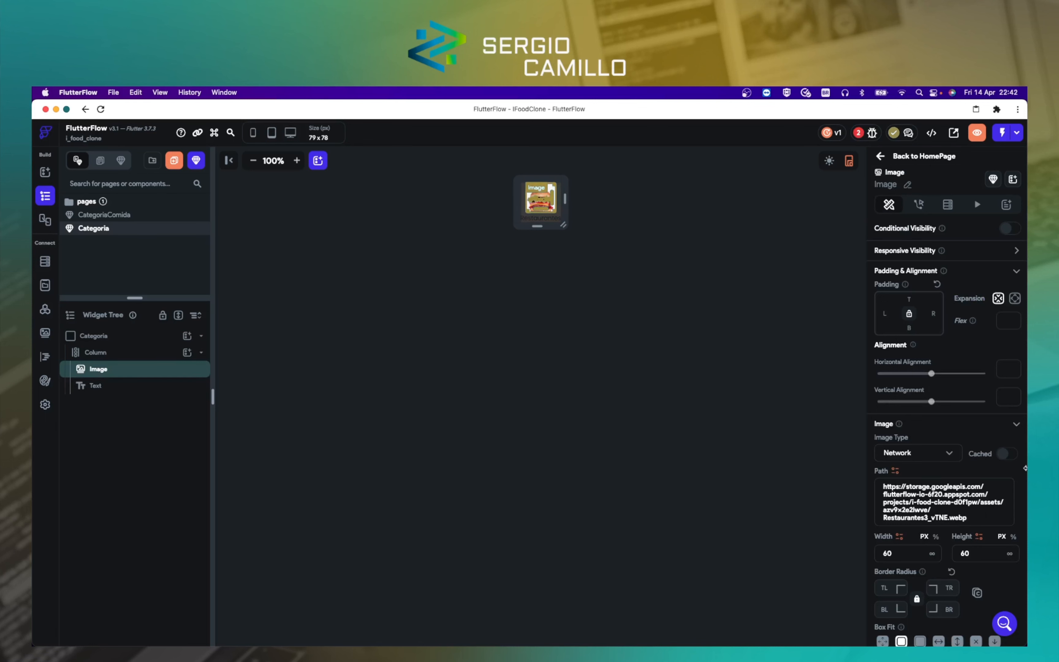
Step: Bind the path of the Categoria component's image widget to the image component parameter
left_click_drag(969, 518, 872, 487)
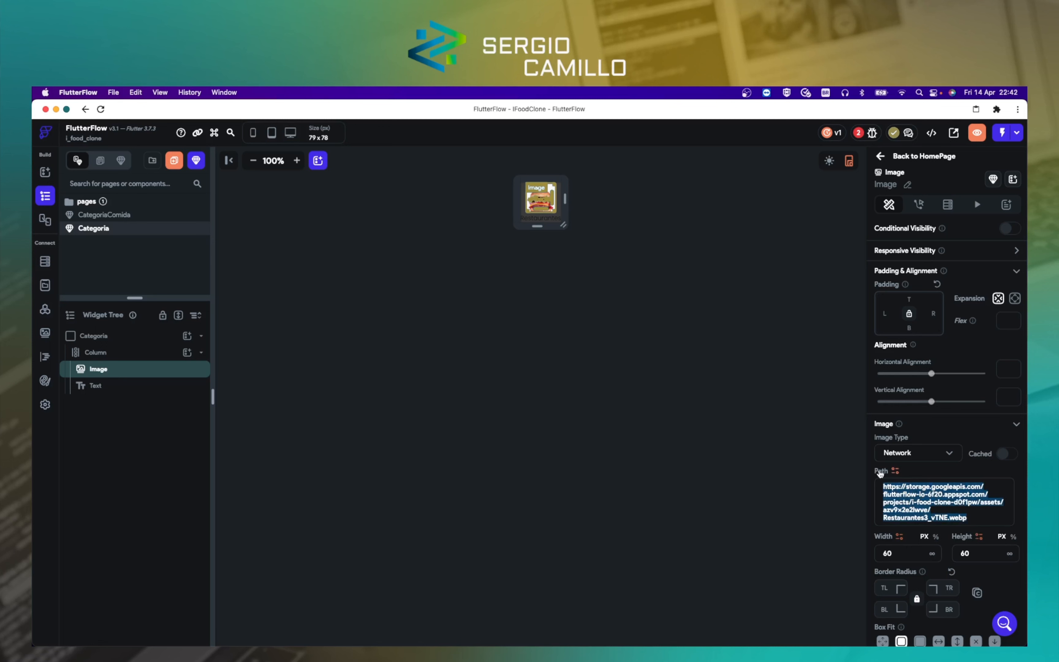
left_click(898, 473)
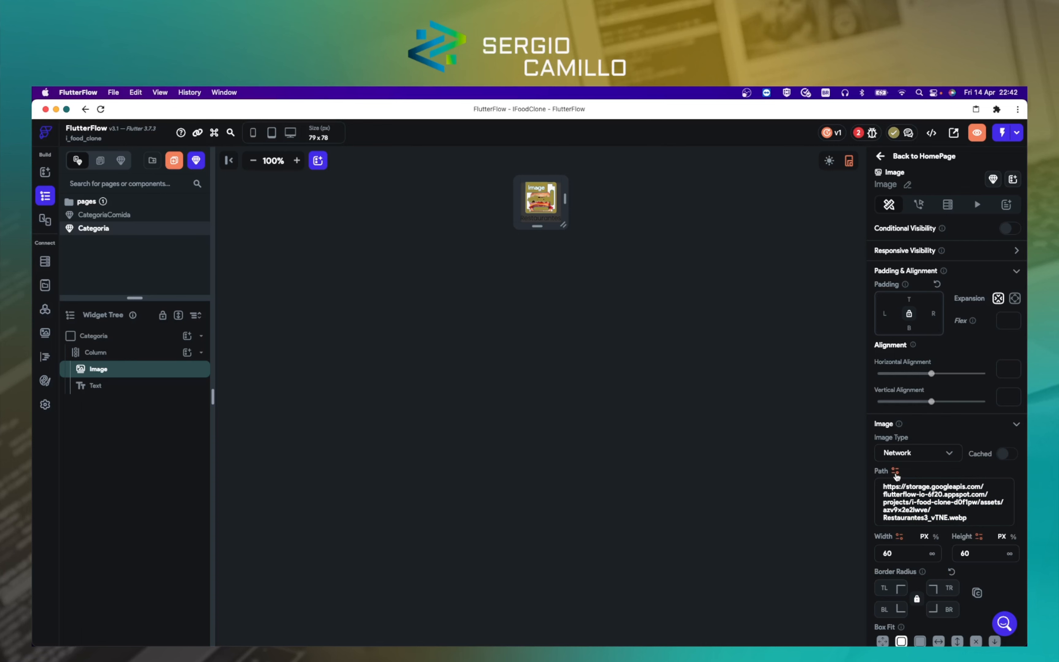
left_click(896, 473)
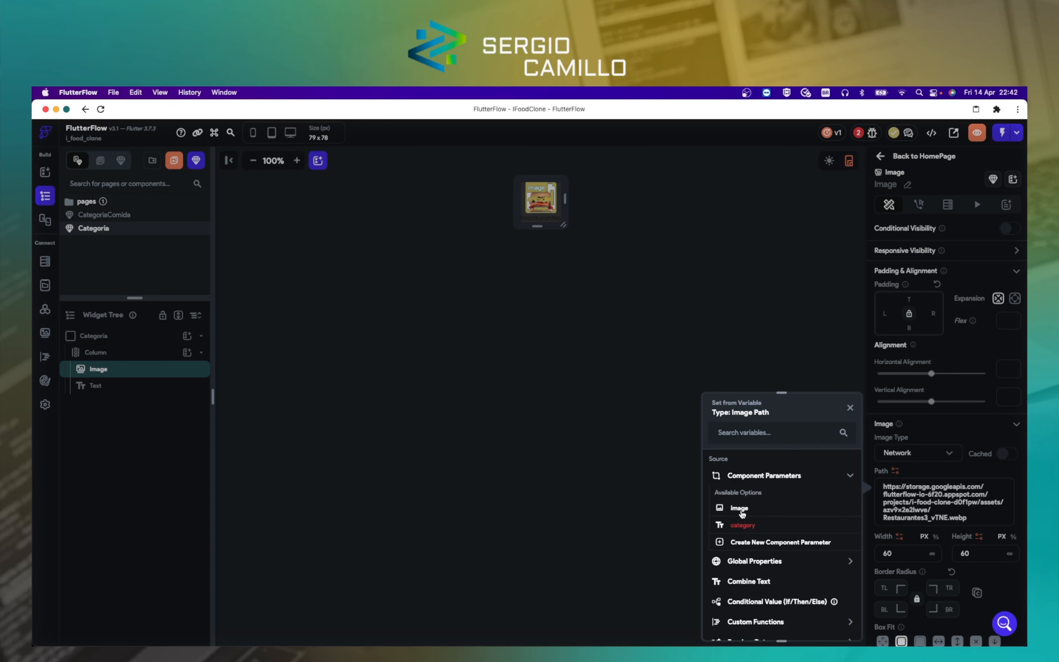
left_click(742, 509)
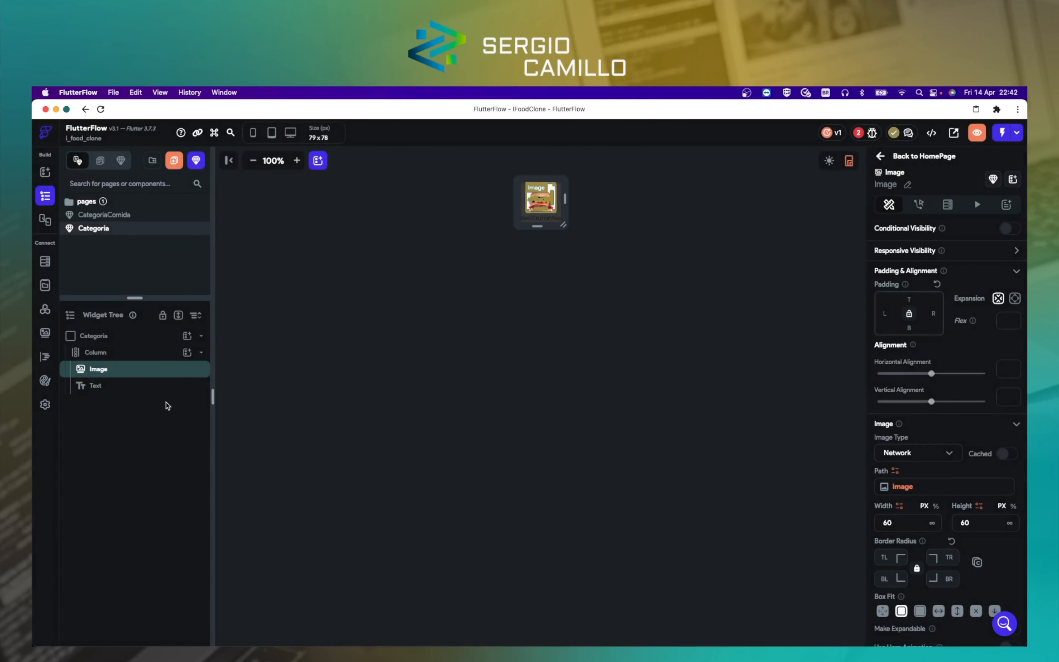
Step: Bind the text of the Categoria component's label to the category component parameter
left_click(96, 386)
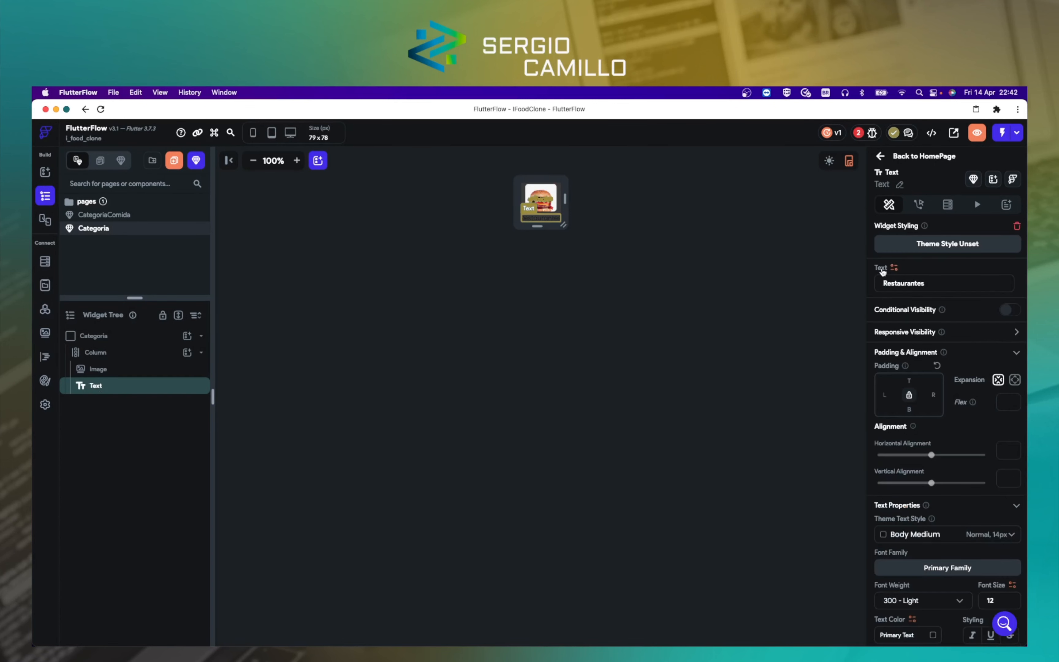
left_click(894, 268)
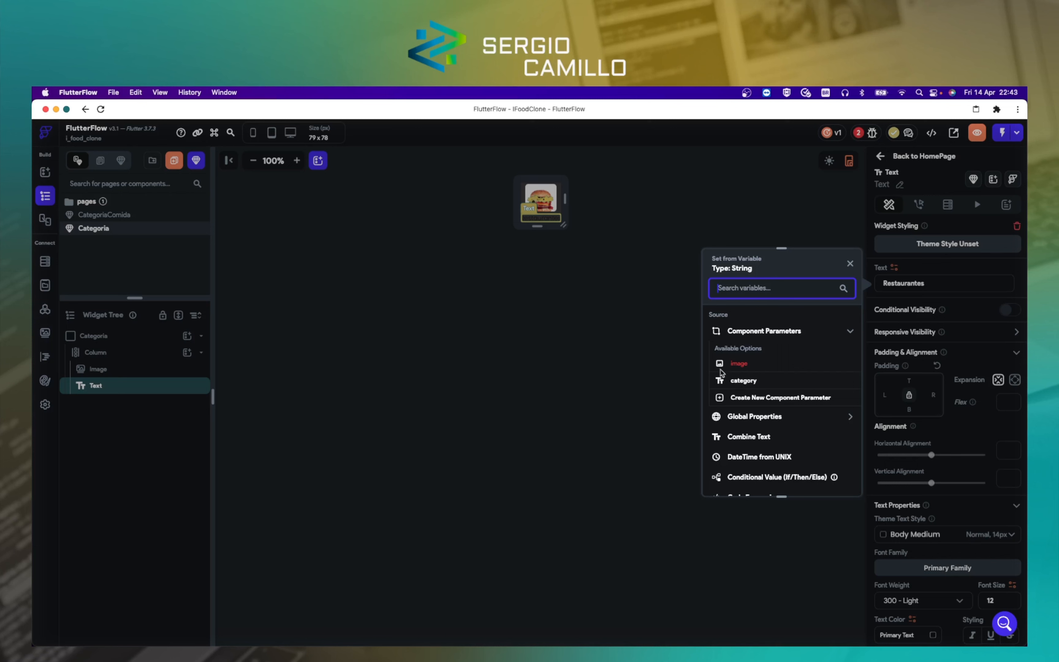
left_click(740, 383)
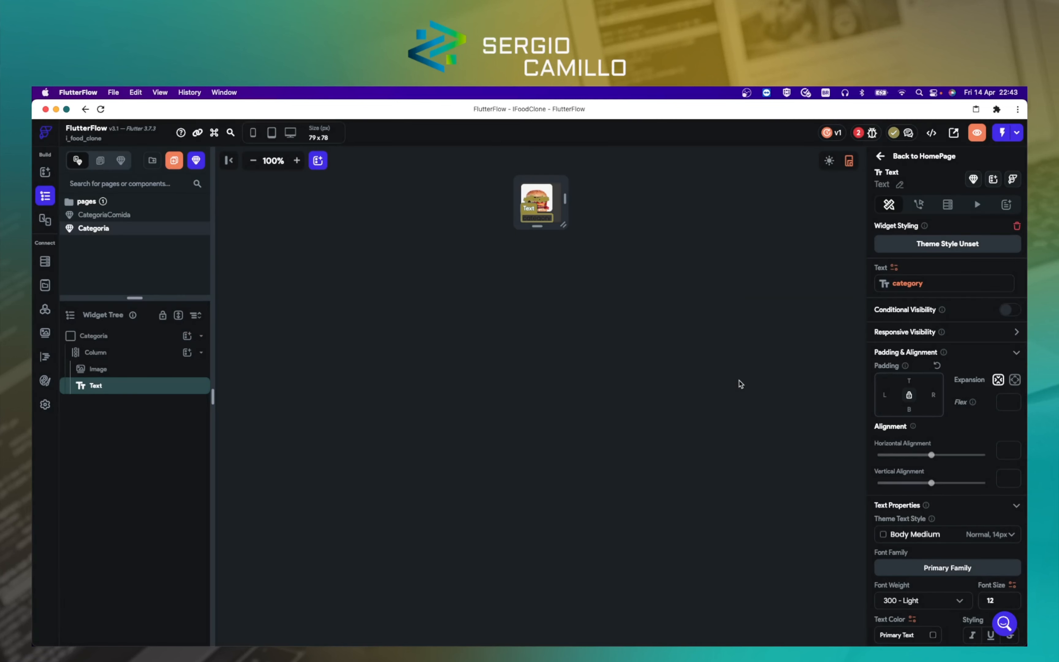
left_click(740, 384)
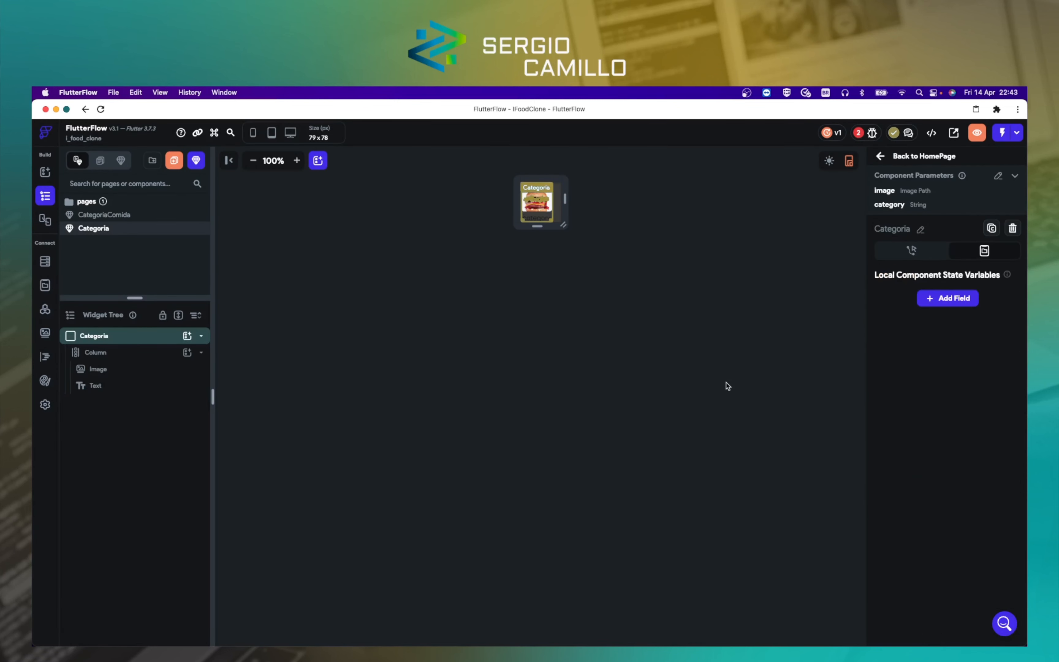
left_click(98, 354)
left_click(595, 257)
left_click(595, 257)
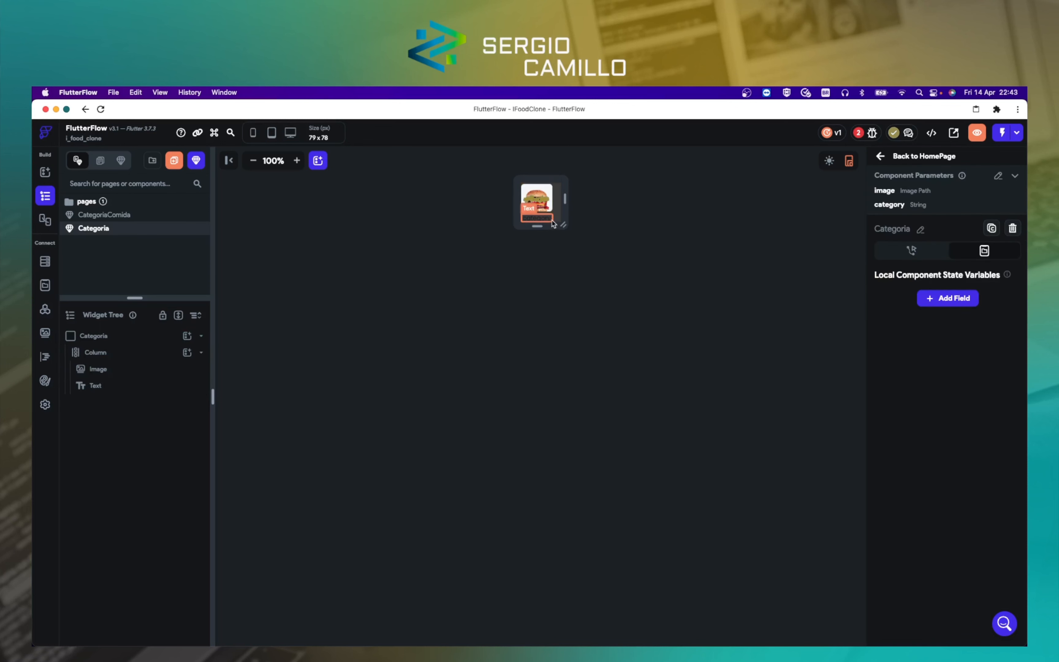
Step: Check the Categoria component's image widget and open the HomePage from the pages folder
left_click(546, 204)
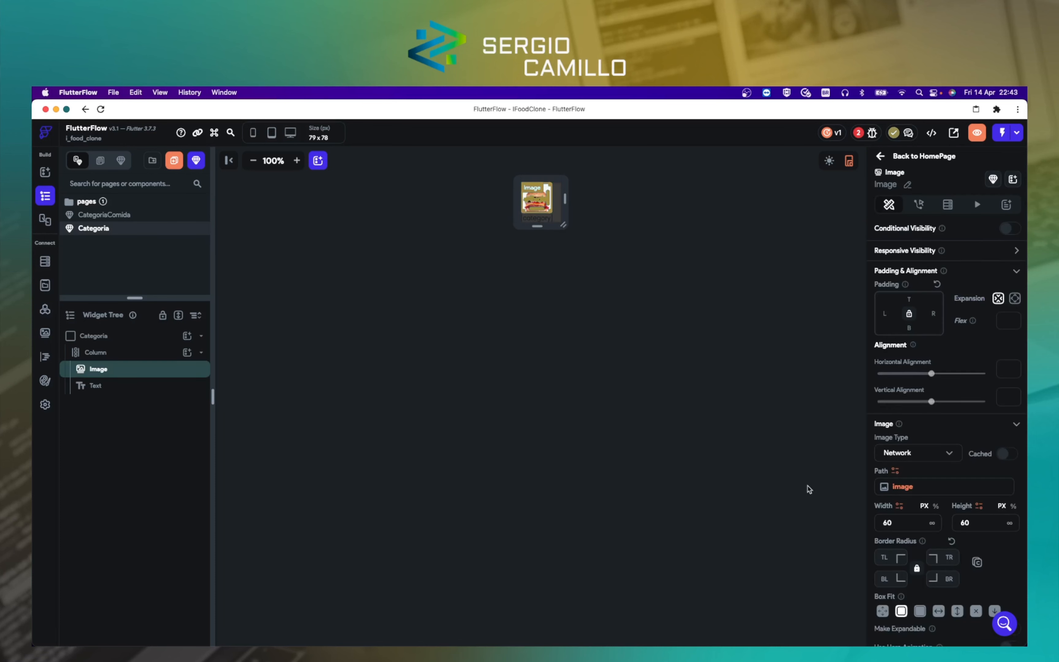
left_click(806, 489)
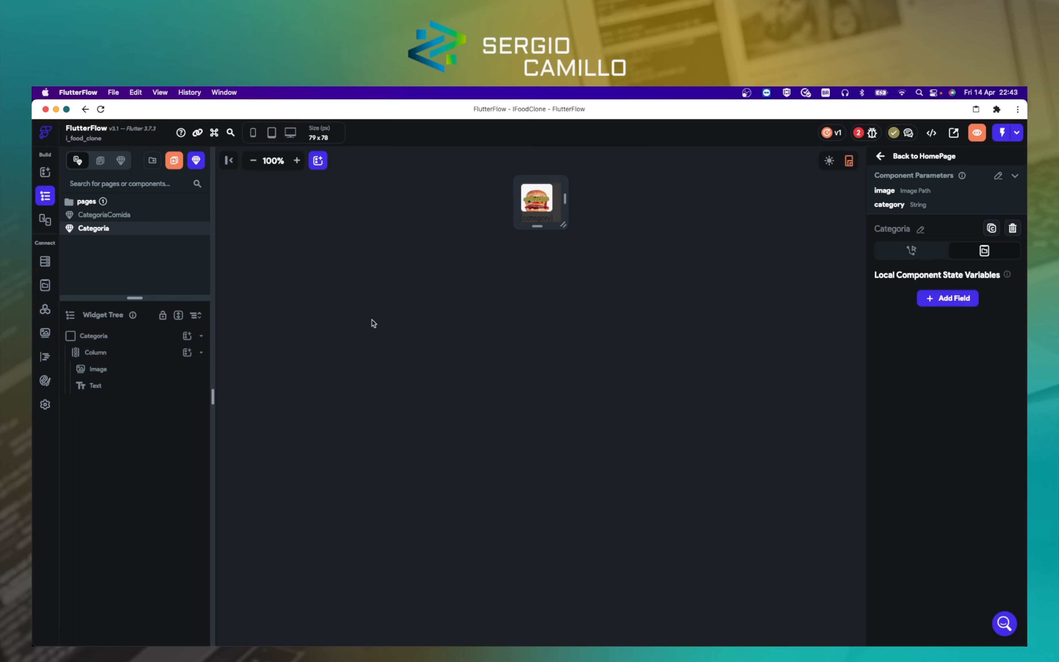
left_click(87, 203)
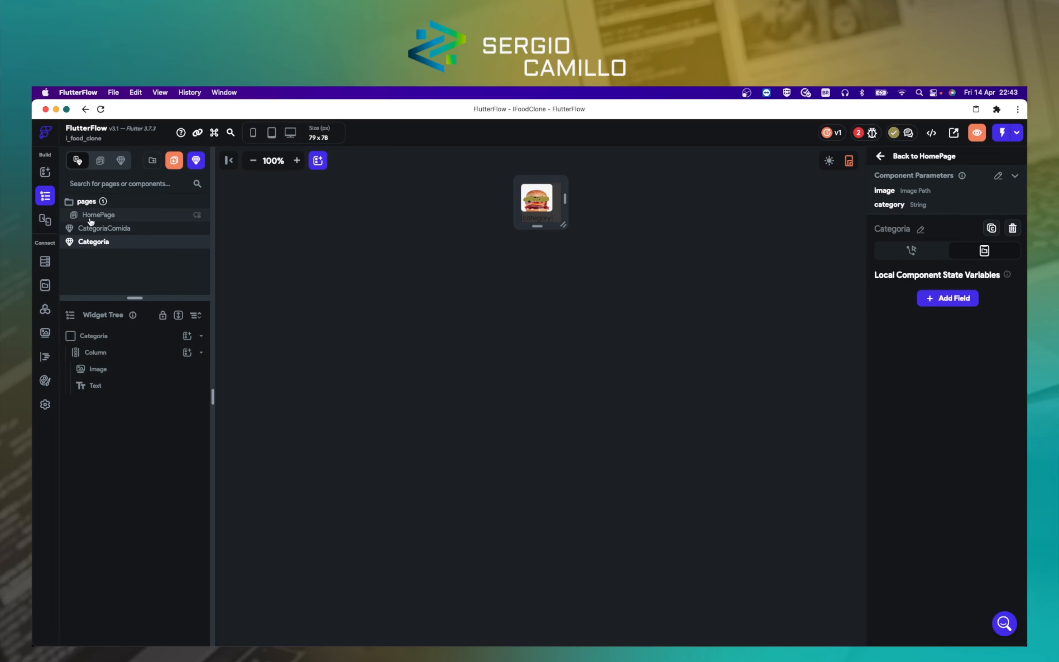
left_click(91, 219)
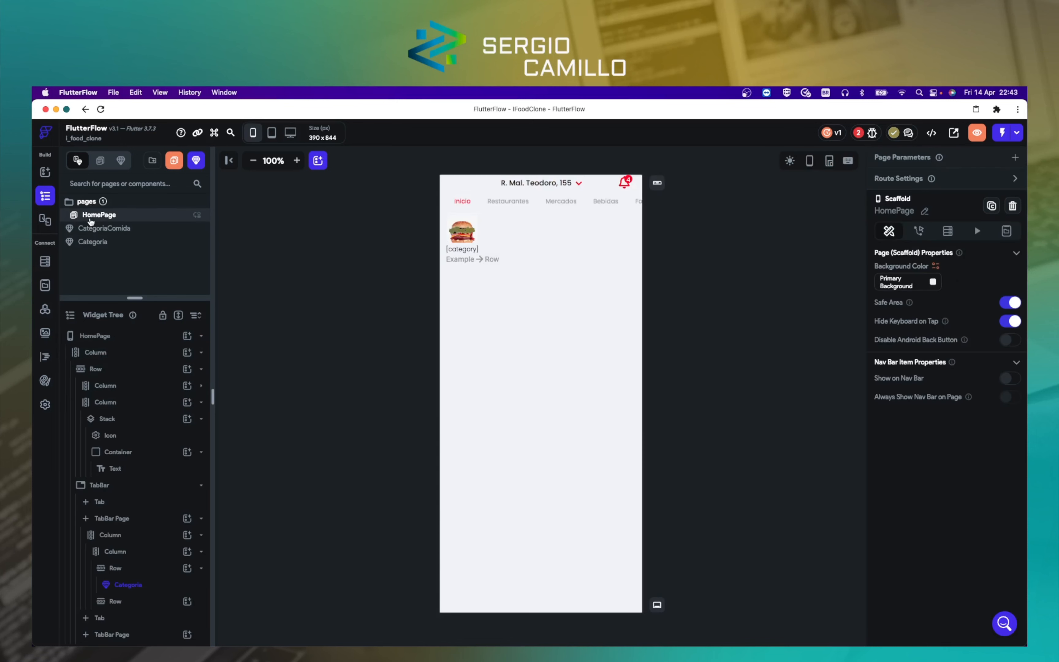
Step: Set the image parameter of the home page's Categoria to the project media URL of Restaurantes3_vTNE.webp
left_click(469, 237)
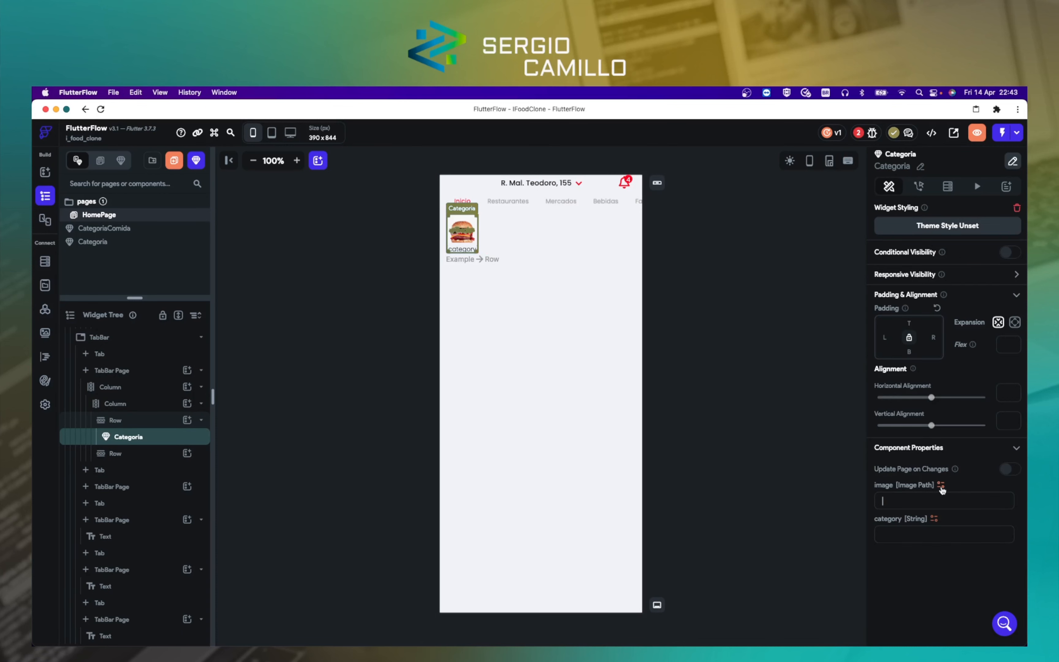
left_click(942, 490)
left_click(916, 497)
left_click(45, 286)
left_click(45, 309)
left_click(45, 333)
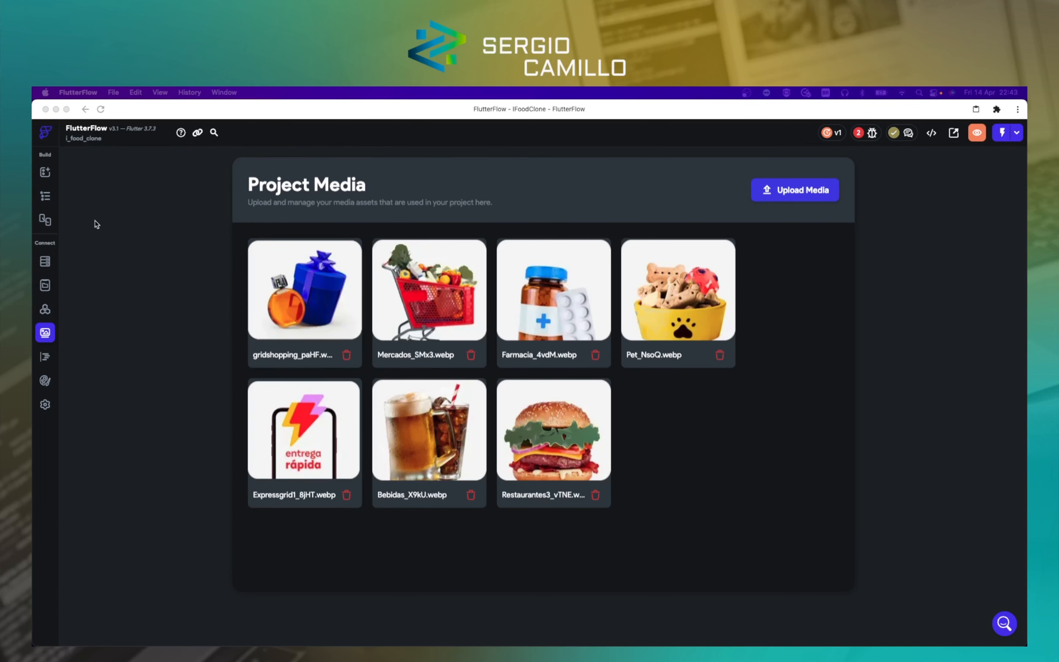
left_click(45, 172)
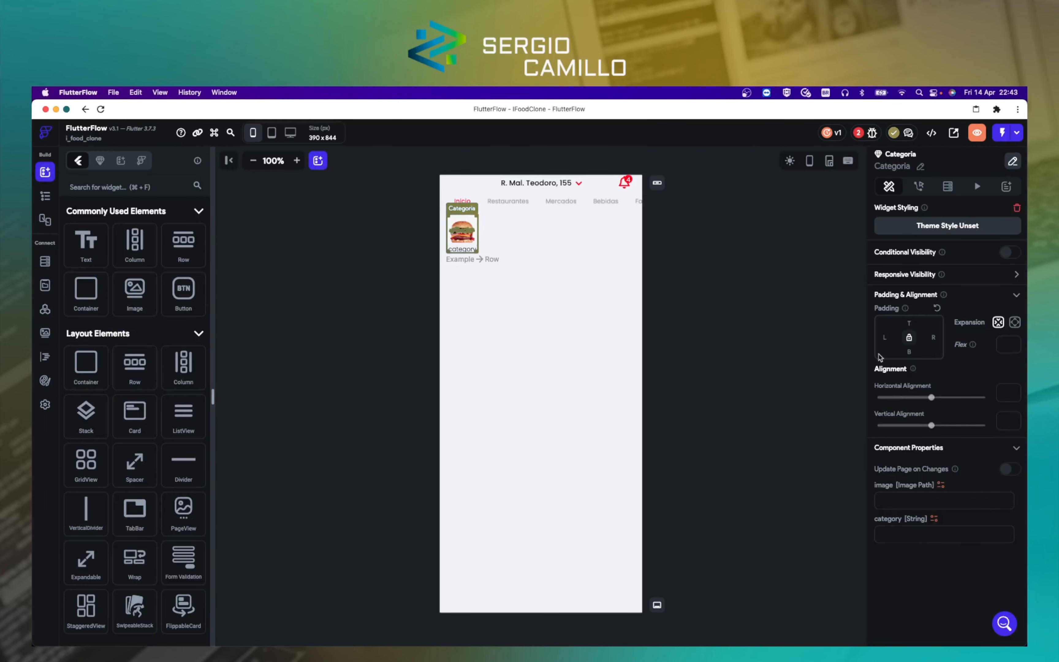
left_click(952, 504)
key("super+v")
left_click(775, 468)
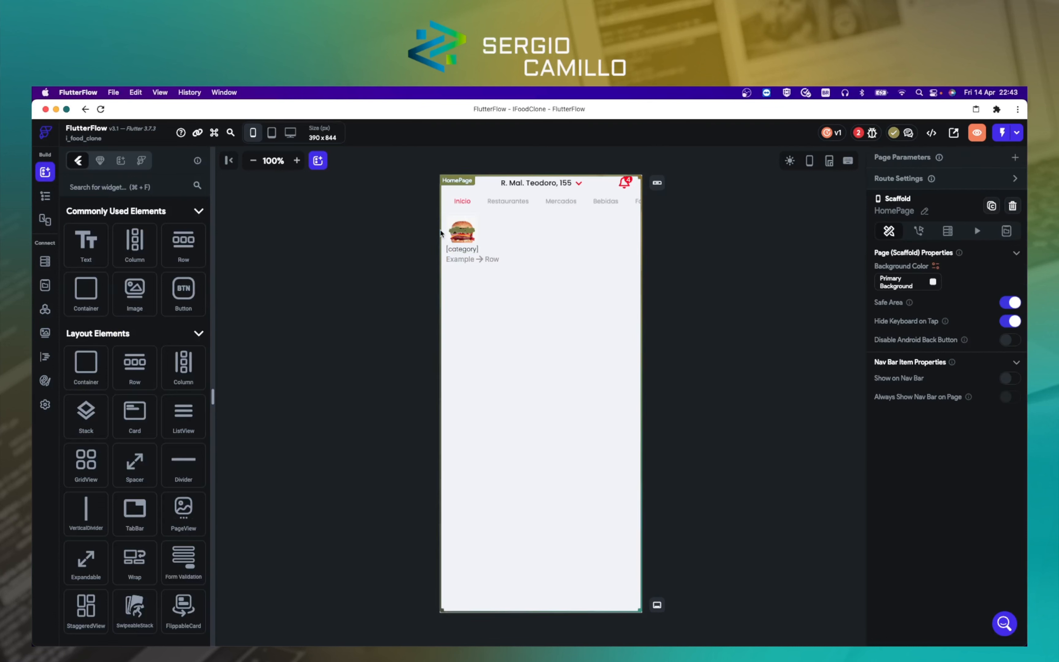
Step: Review the project's errors and set the Categoria's category parameter to Resturantes
left_click(452, 253)
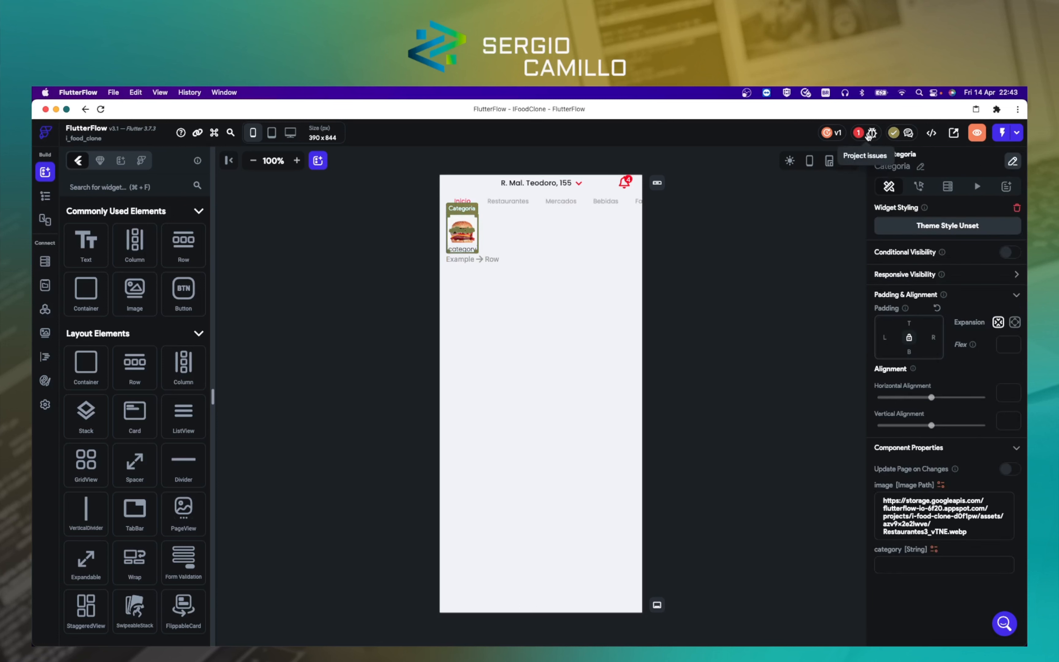
left_click(871, 133)
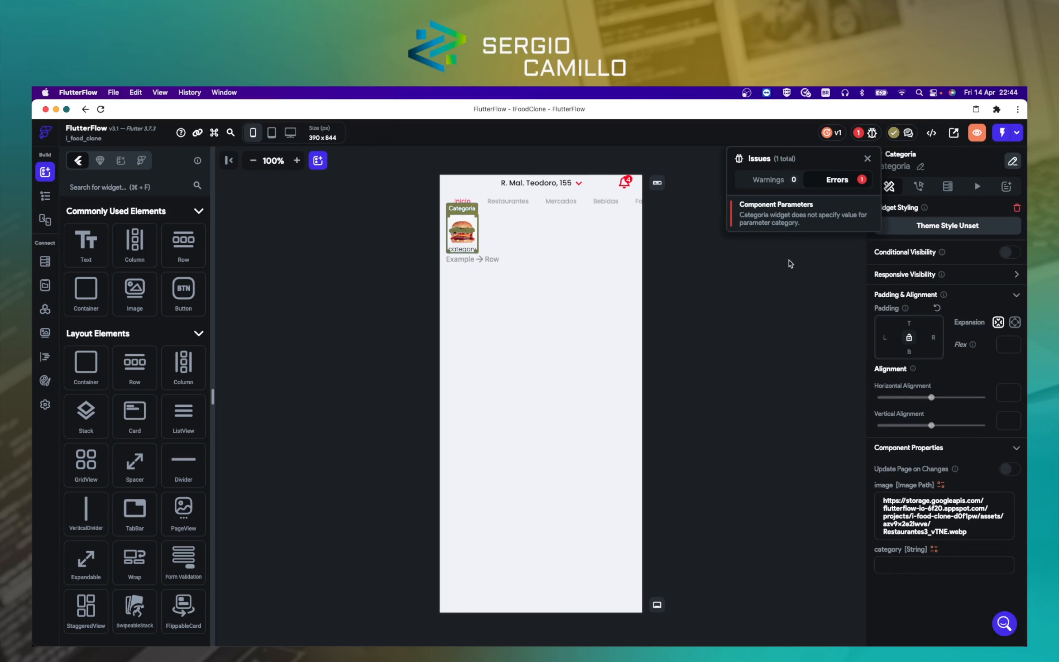
left_click(780, 300)
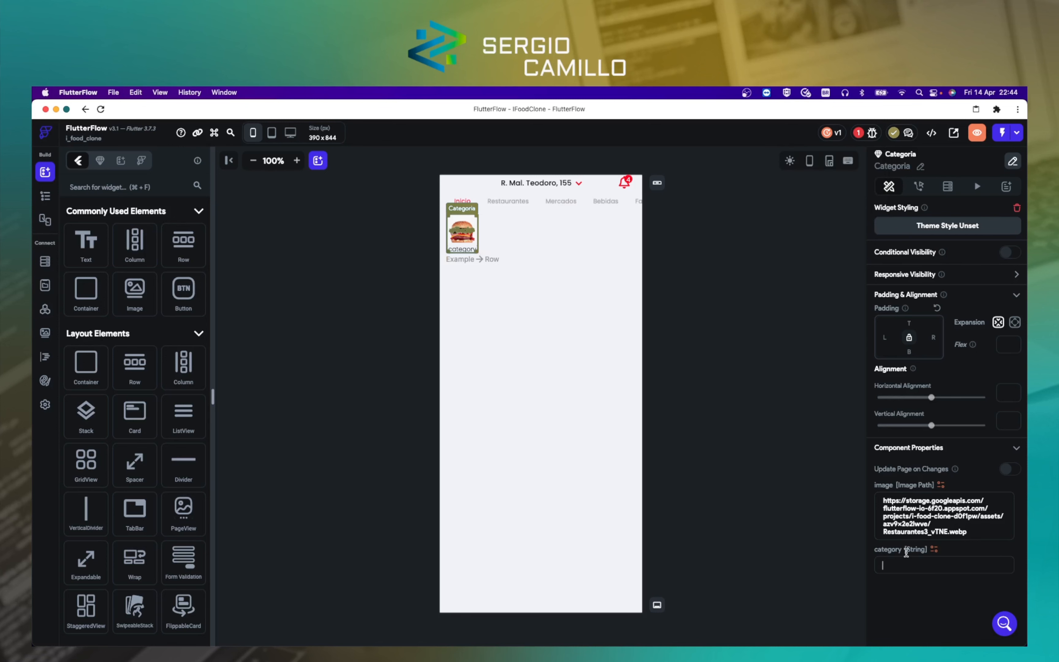
left_click(946, 568)
type("Resturantes")
left_click(701, 368)
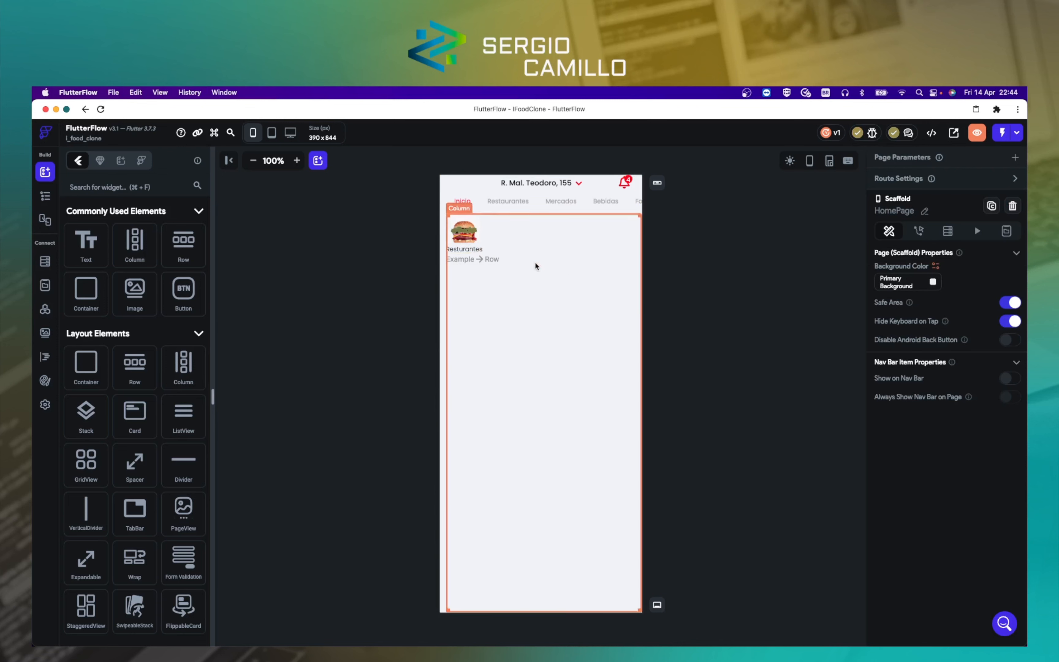
left_click(473, 239)
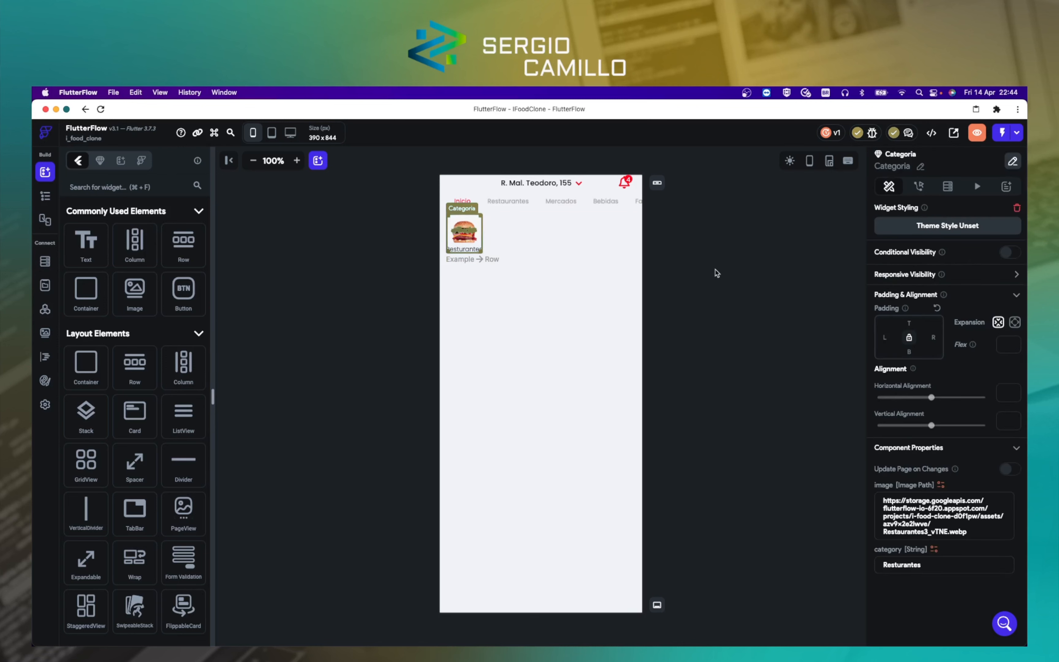
Step: Copy the Categoria and paste it three times to fill the first row of the category grid
left_click(714, 270)
left_click(478, 236)
key("cmd+c")
key("cmd+v")
key("cmd+v")
key("cmd+v")
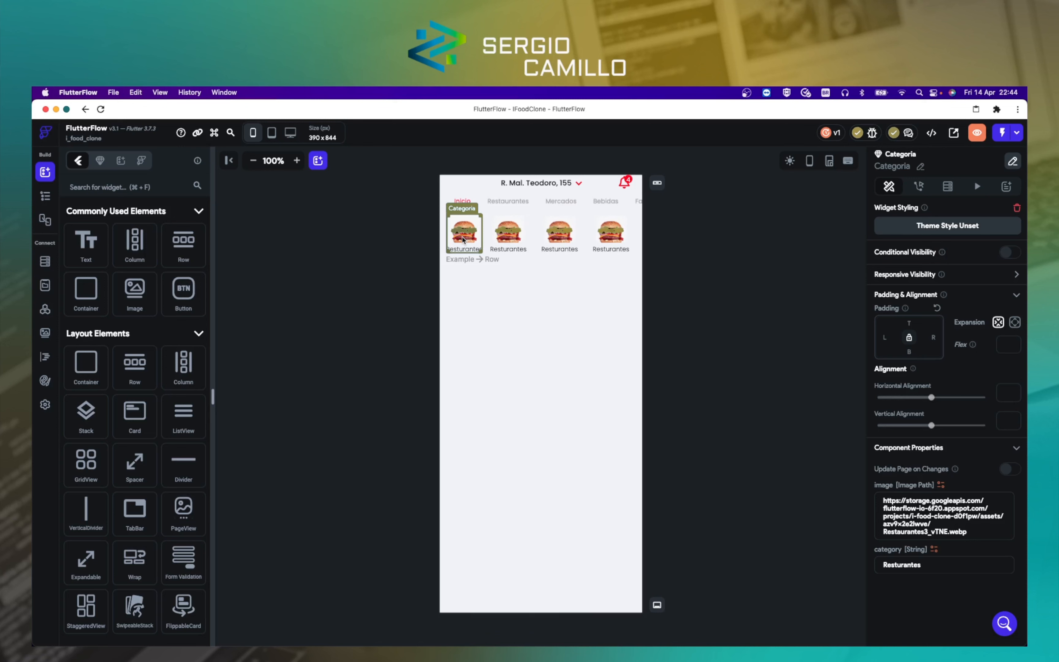
left_click(819, 315)
Step: Copy the first Categoria into the empty second row and paste three more copies beside it
left_click(464, 244)
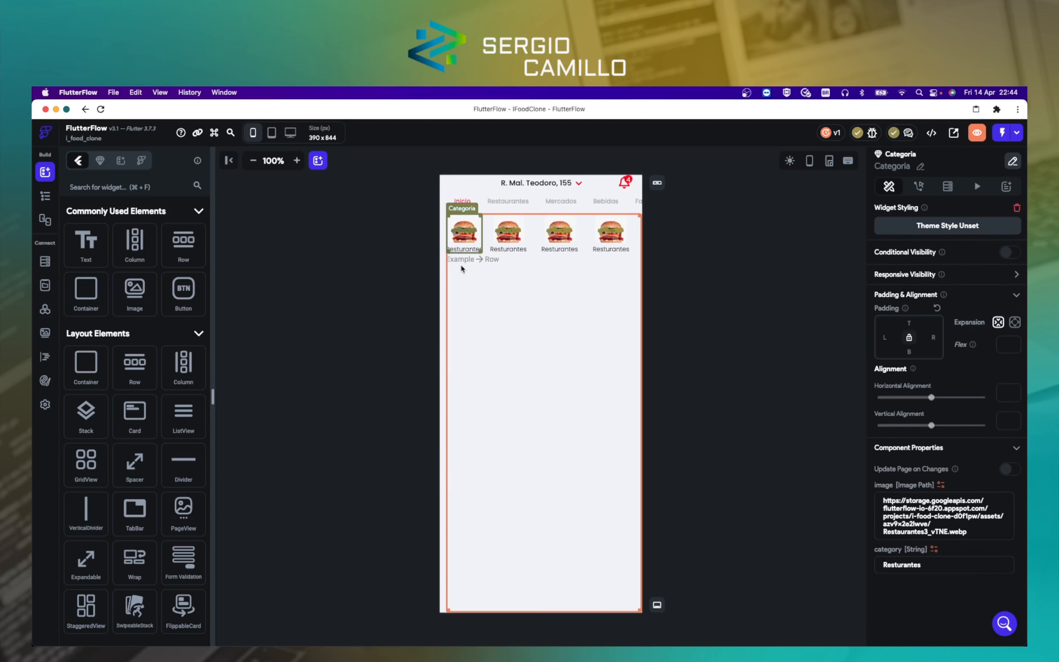
key("super+c")
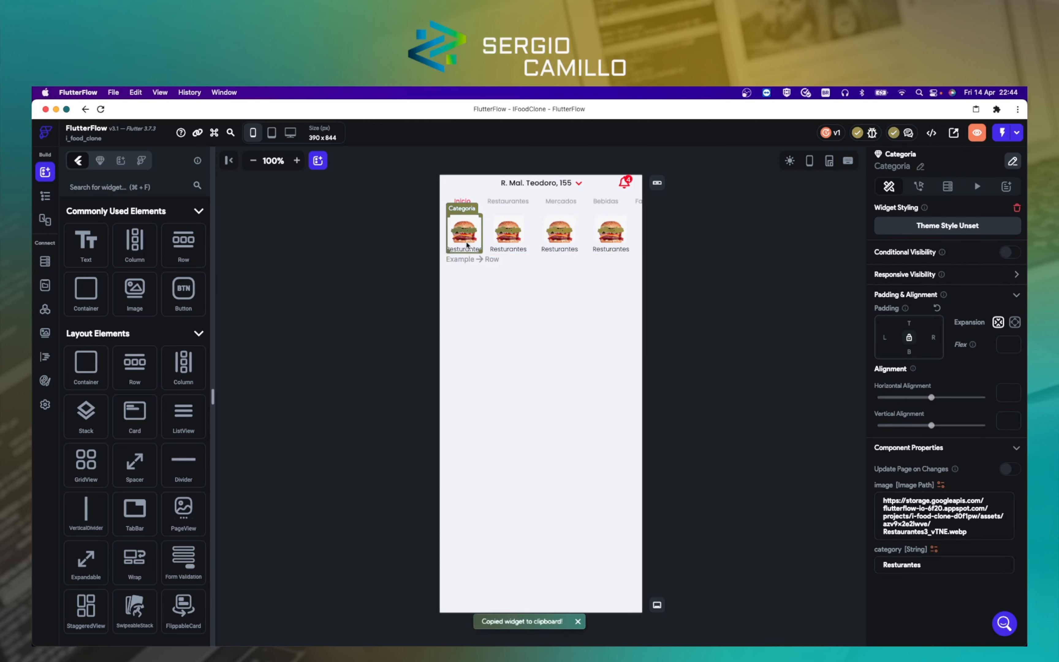
left_click(468, 262)
key("super+v")
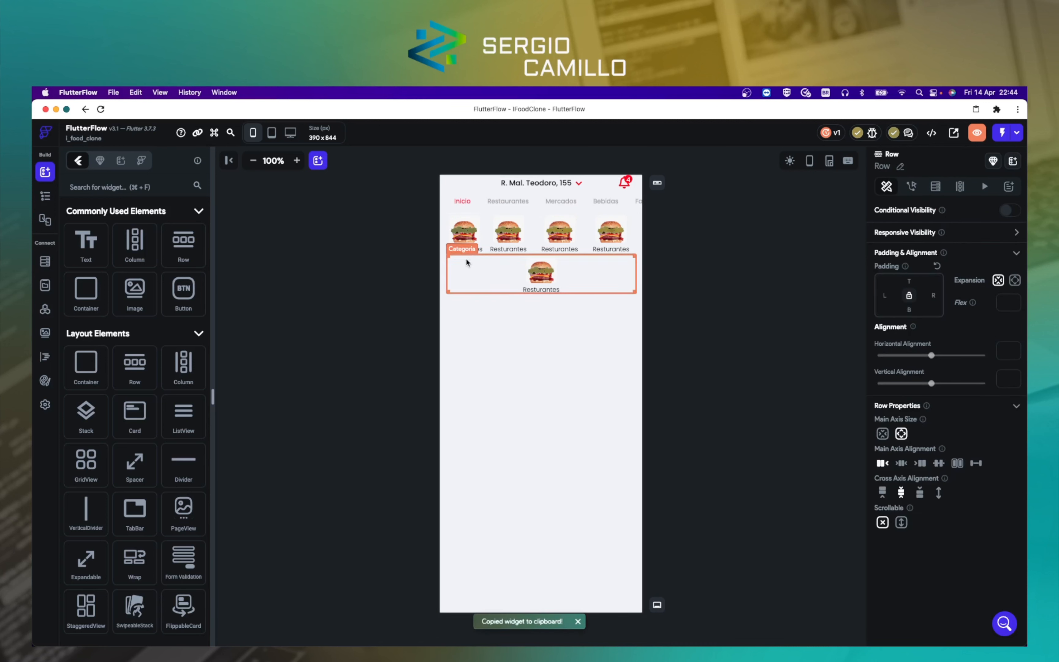
left_click(538, 276)
left_click(672, 284)
left_click(542, 274)
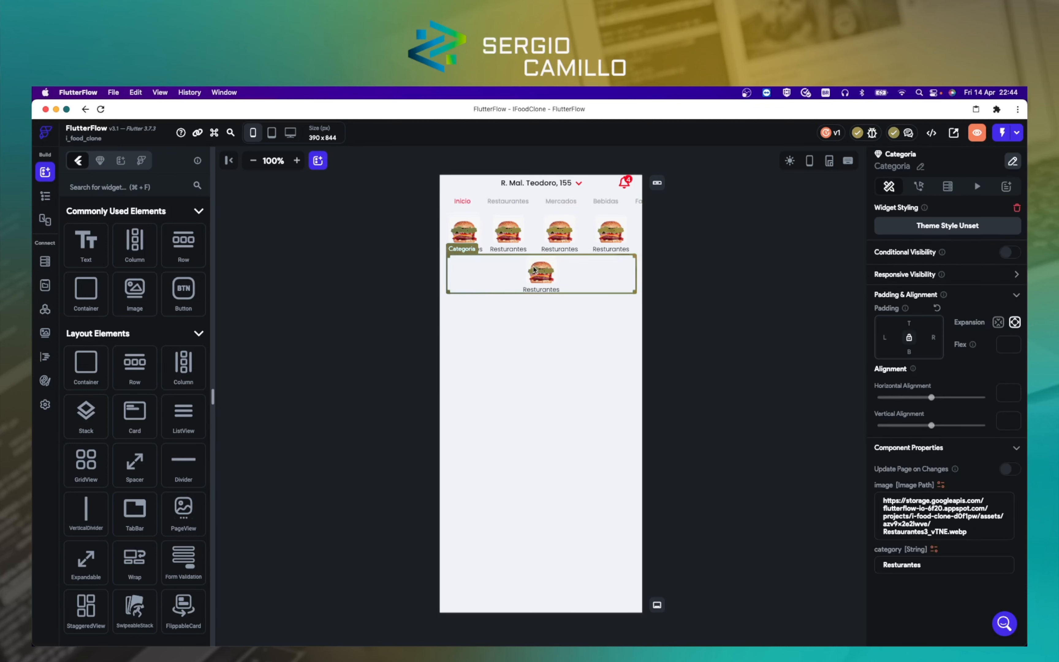
key("super+v")
key("super+v")
key("super+v")
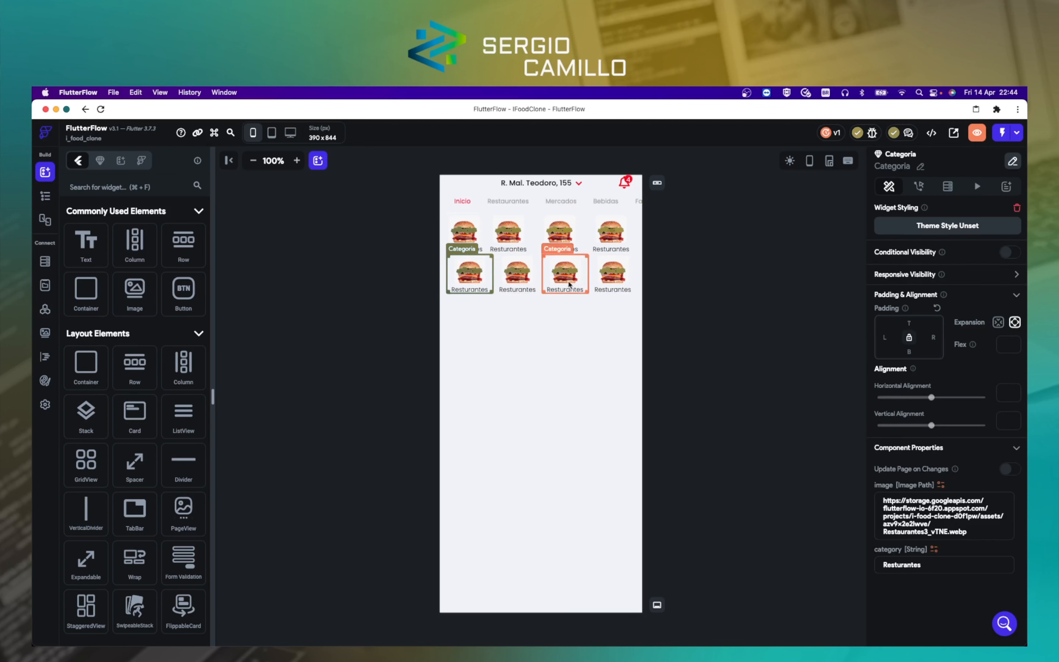
left_click(707, 316)
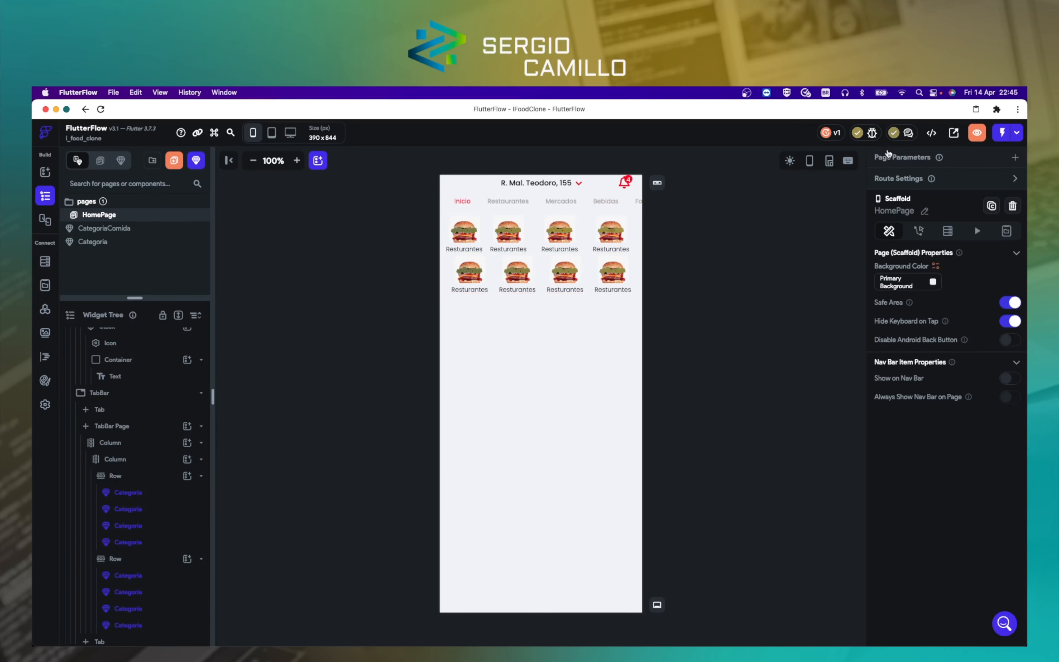
Step: Open the home page in preview mode, examine the category grid and tab bar, and return to the editor
left_click(972, 140)
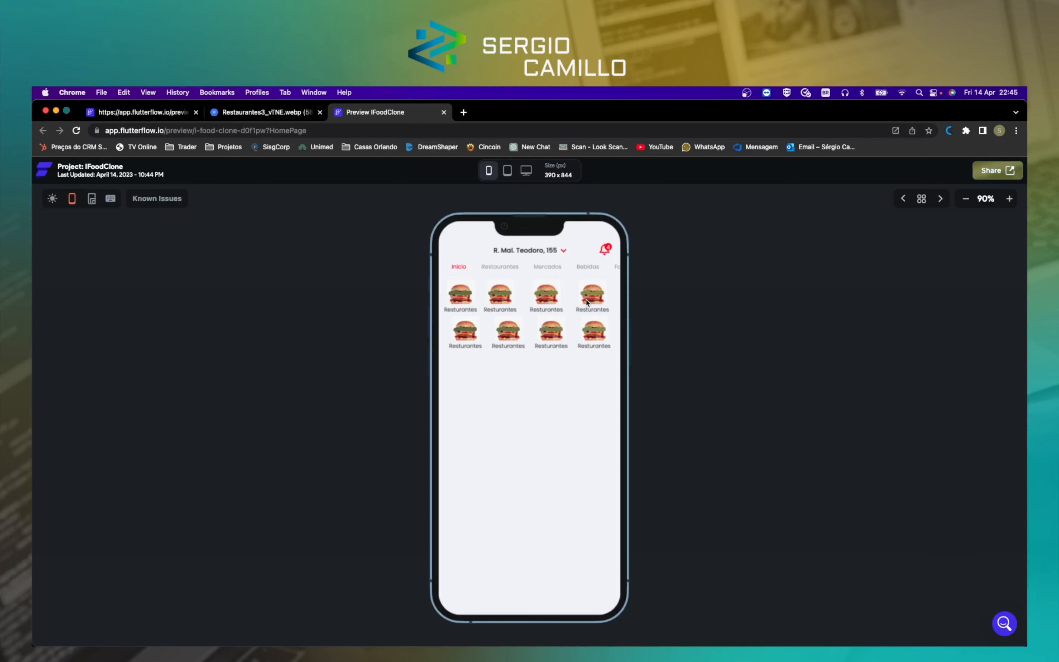
mouse_move(573, 304)
left_mouse_down()
mouse_move(488, 310)
mouse_move(564, 305)
left_mouse_up()
left_click_drag(614, 267, 646, 266)
left_click_drag(524, 266, 642, 267)
key("super+Tab")
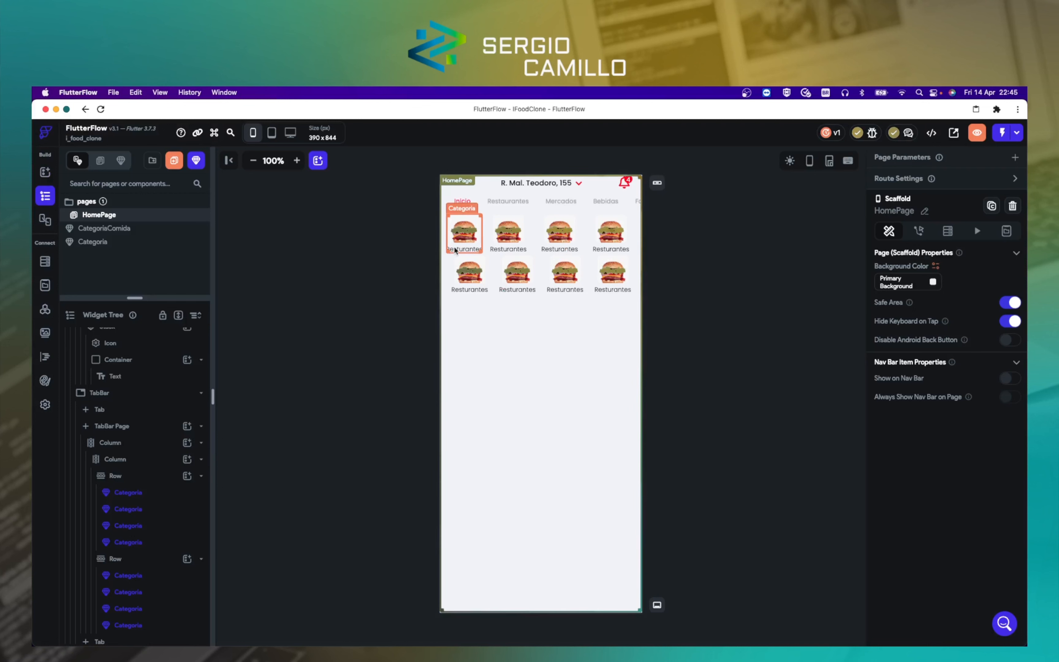
left_click(514, 240)
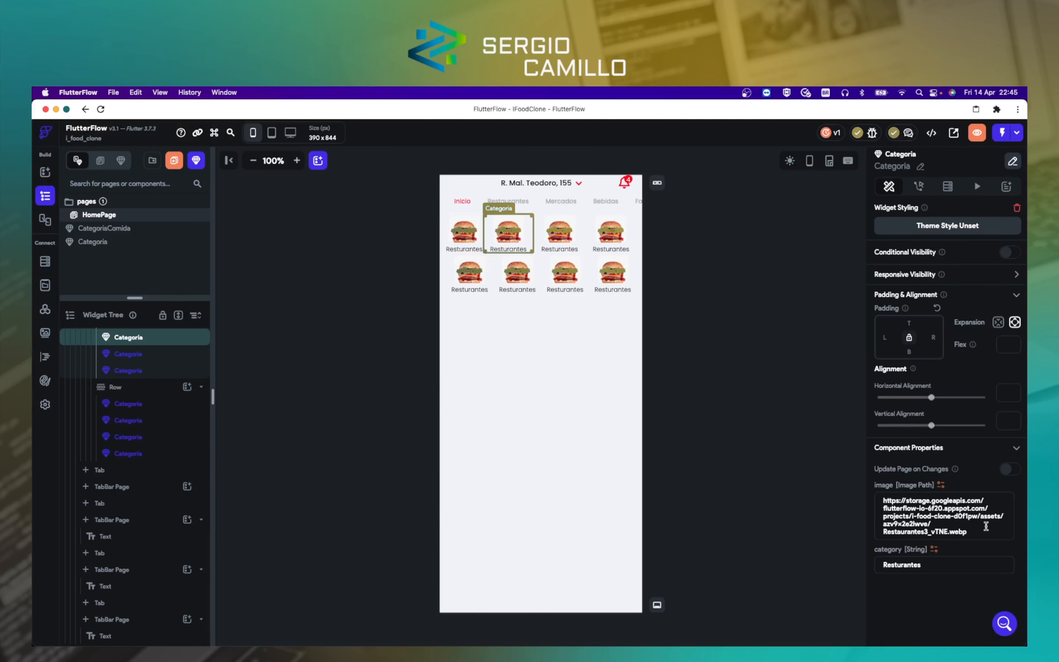
left_click_drag(987, 527, 864, 503)
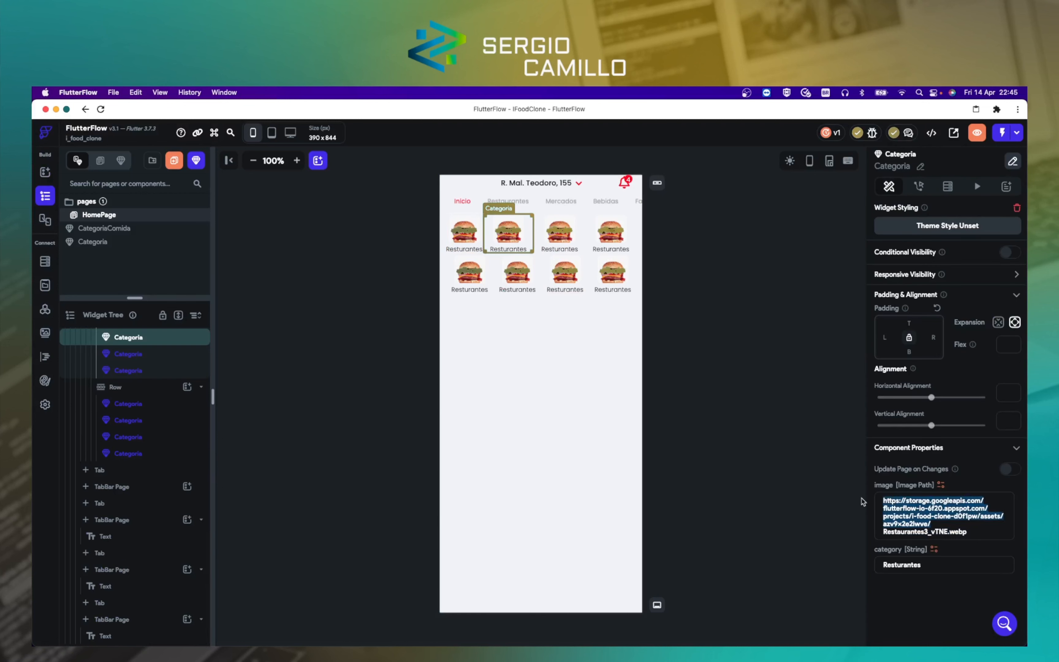
left_click_drag(967, 534, 884, 493)
left_click(1016, 474)
left_click(1013, 470)
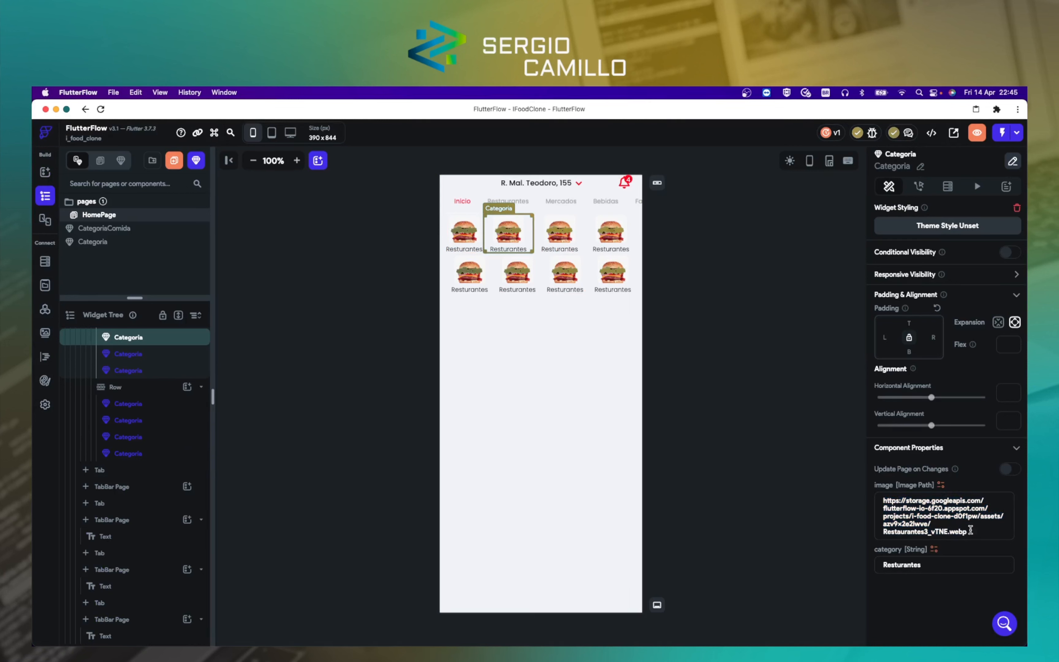
left_click_drag(984, 535, 856, 503)
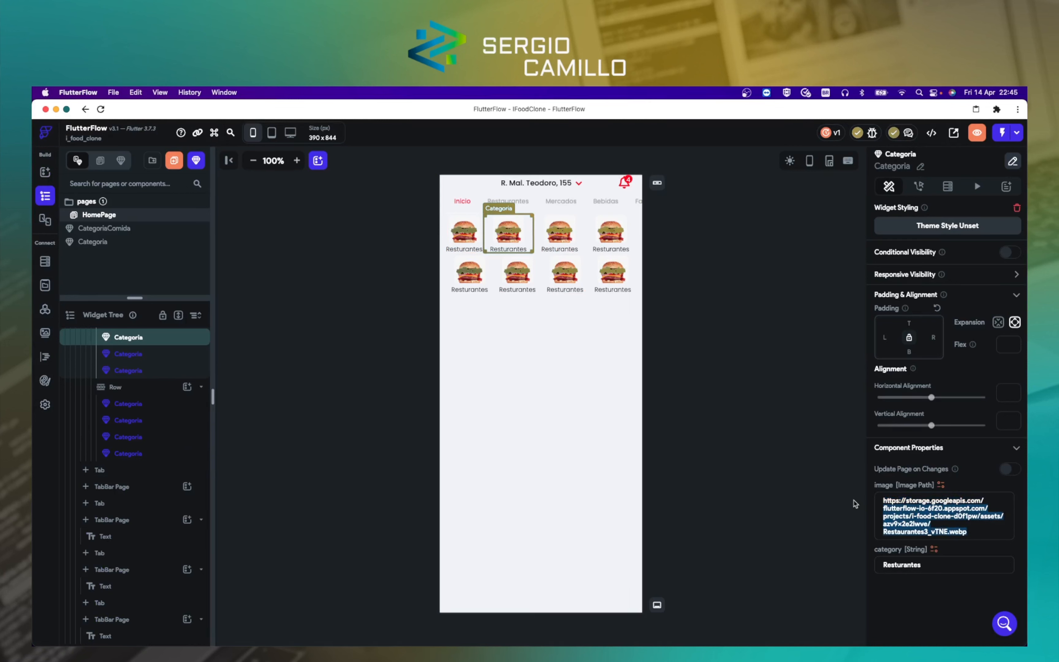
Step: Collapse the second category row in the widget tree and select the second Categoria of the first row
scroll(145, 402, "up", 2)
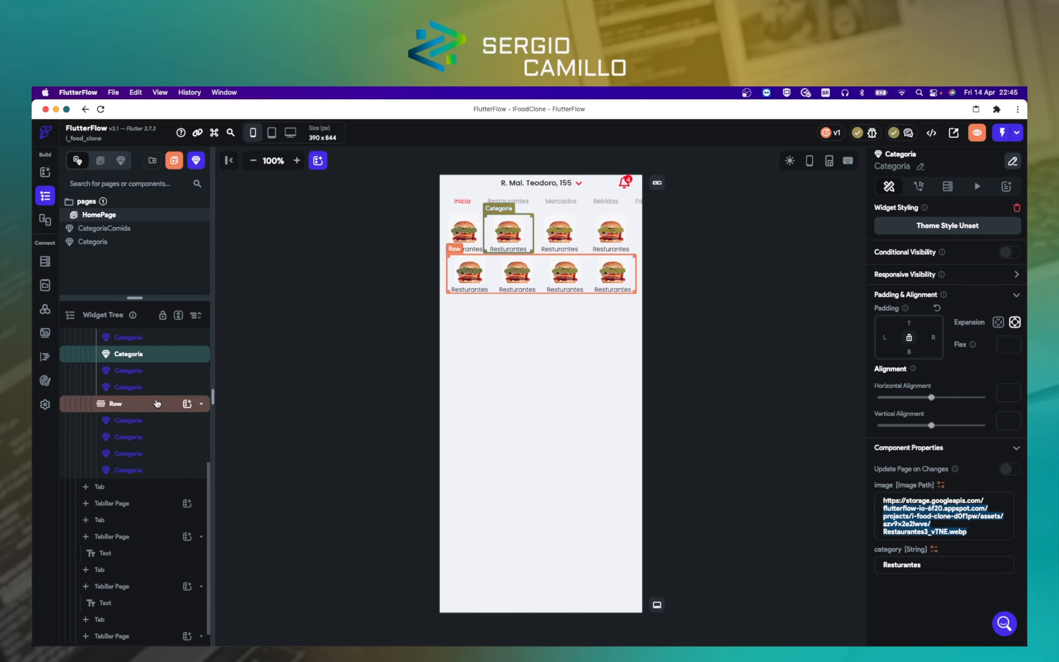
scroll(144, 402, "up", 1)
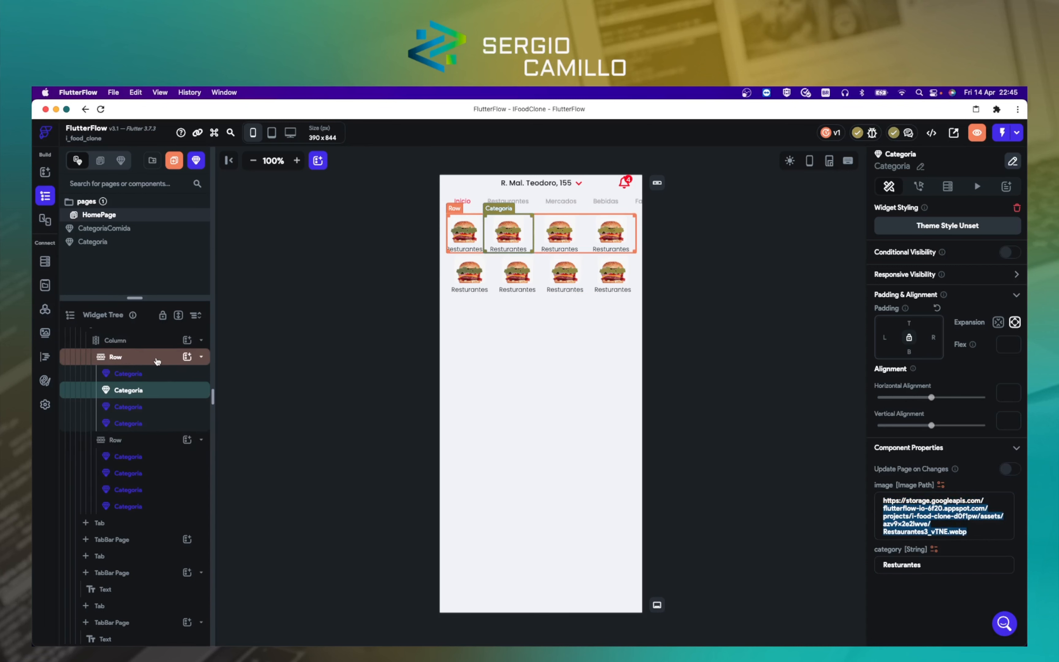
left_click(128, 357)
scroll(140, 385, "up", 1)
left_click(135, 386)
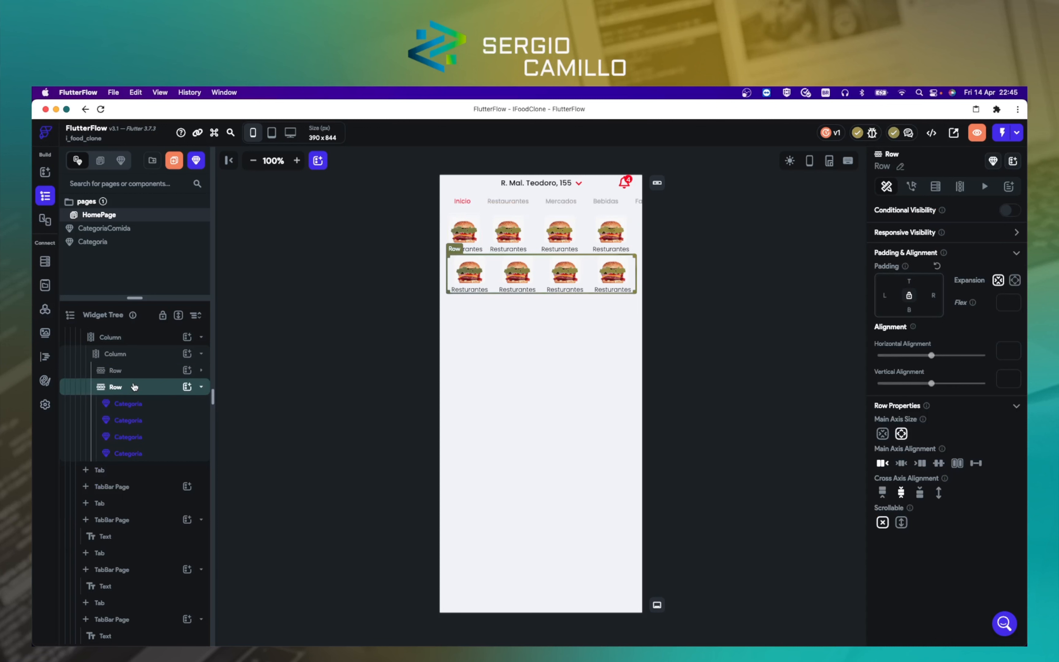
left_click(134, 387)
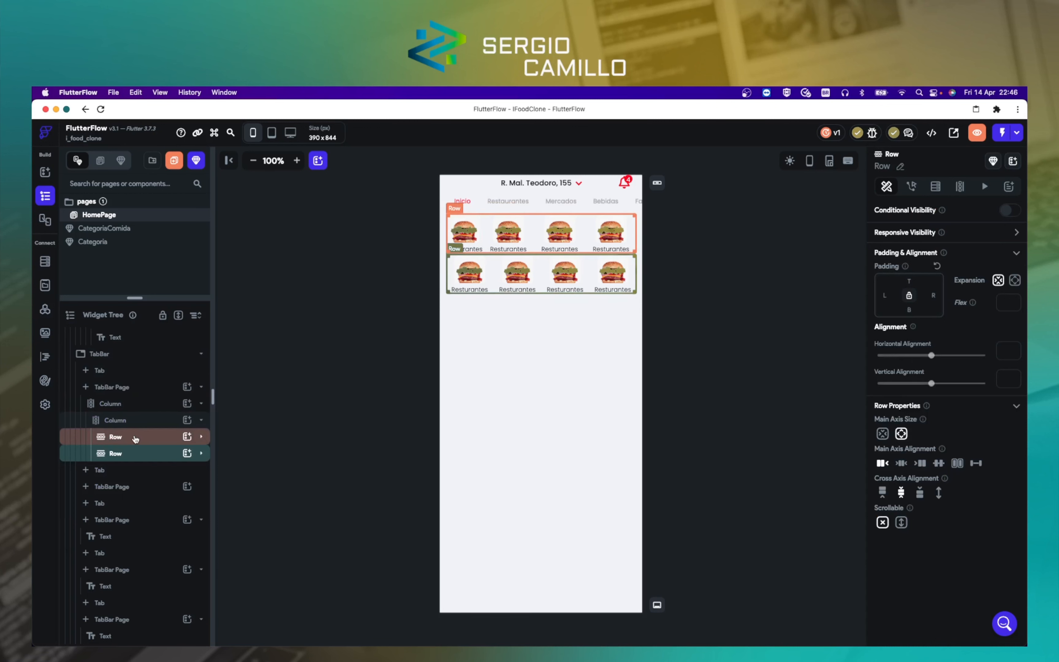
left_click(414, 395)
left_click(127, 438)
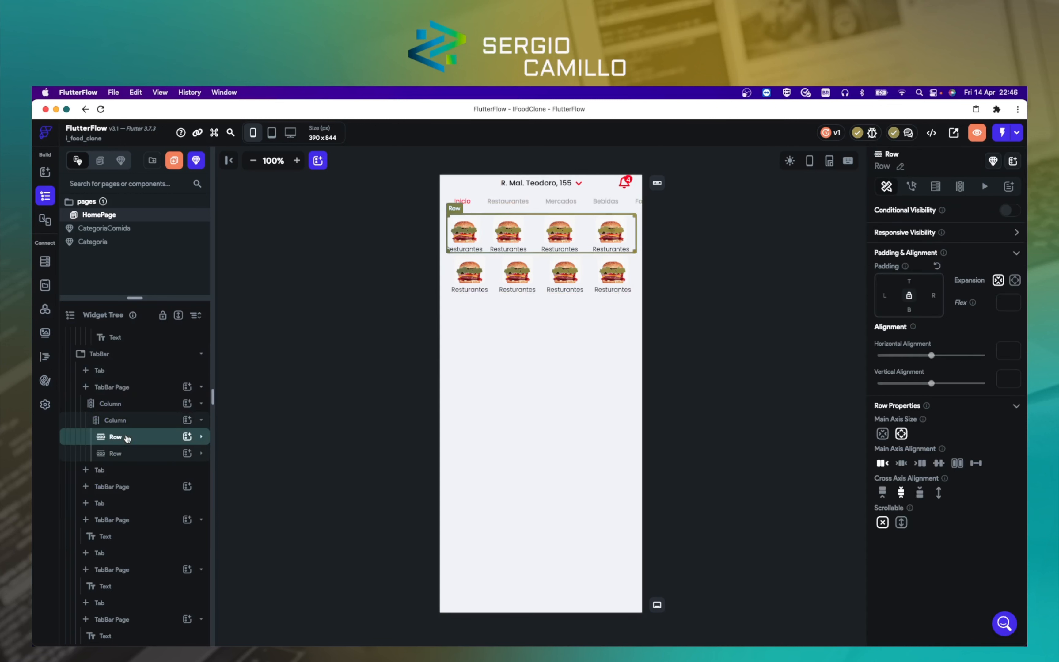
left_click(133, 441)
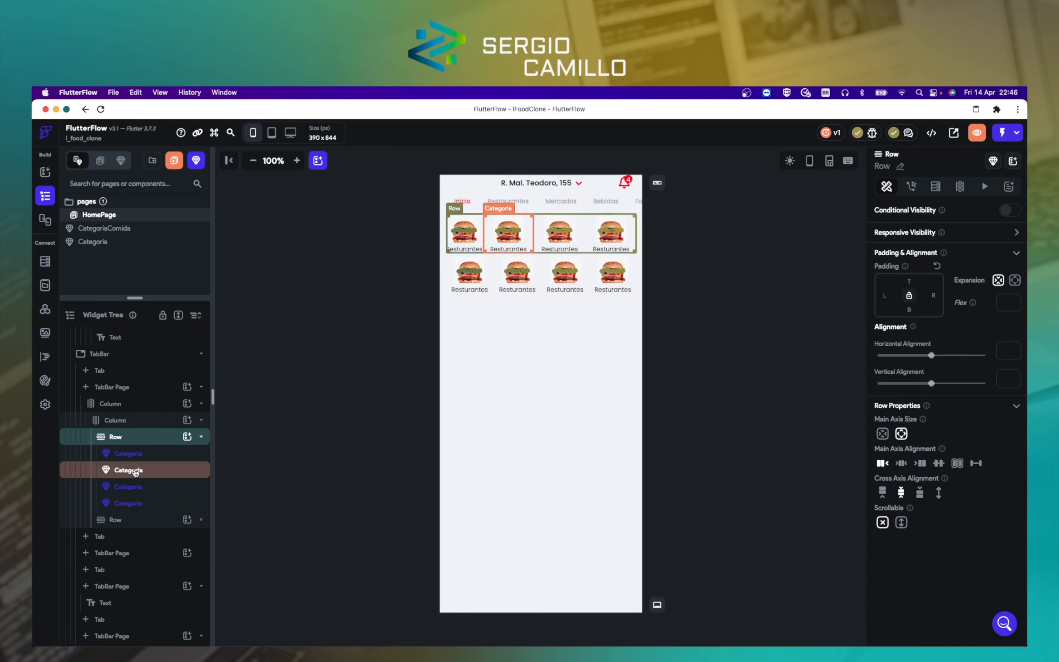
left_click(136, 475)
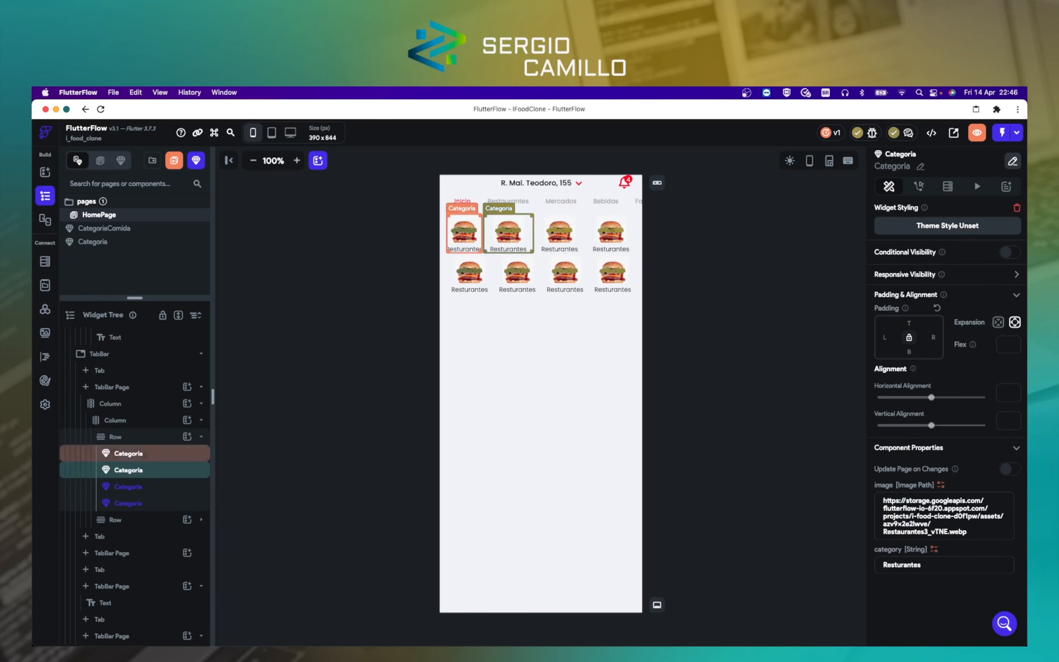
Step: Switch to the IFoodHome.jpeg reference image in Preview to check the order of the categories
key("super+Tab")
key("super+Tab")
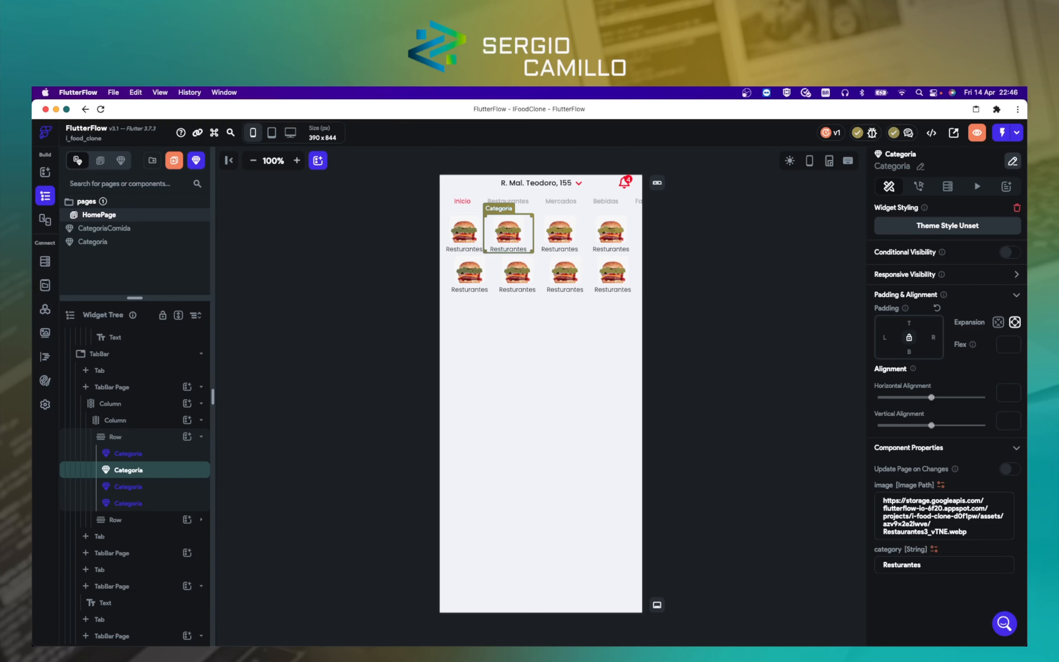
key("super+Tab")
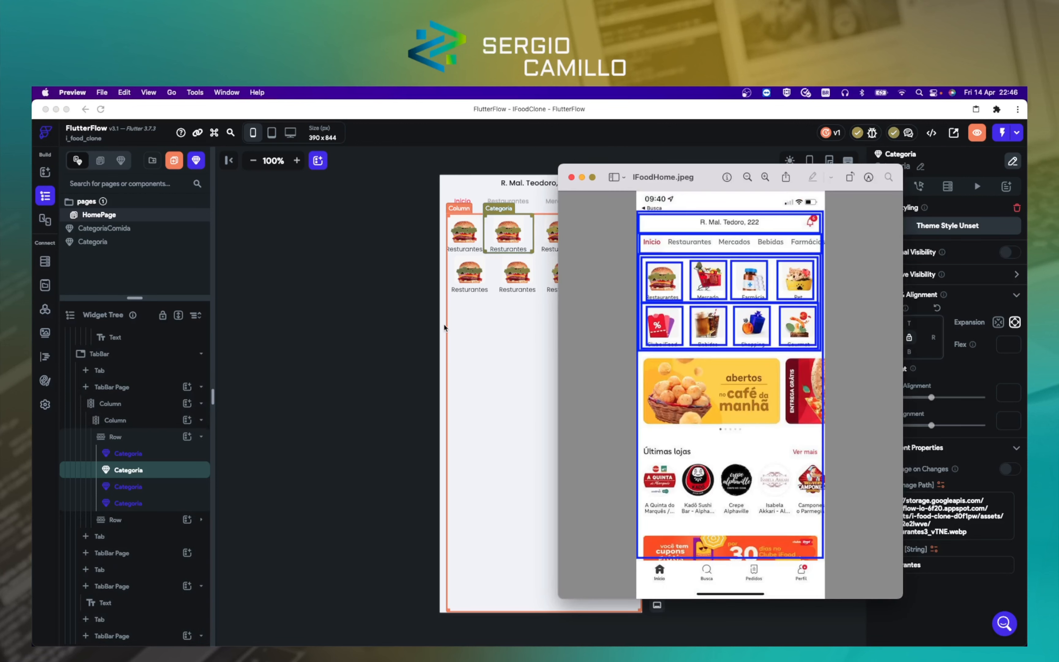
Step: Return to FlutterFlow, add an Image to the outer Column of the first tab page, and set its image type to Asset
key("super+Tab")
scroll(193, 427, "down", 3)
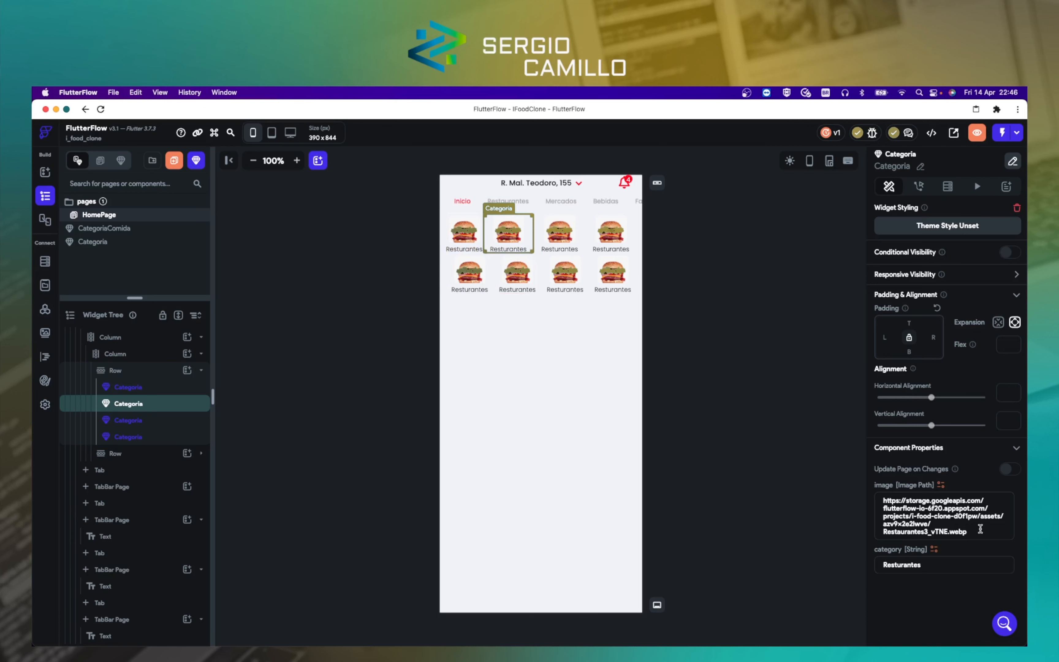
left_click(577, 352)
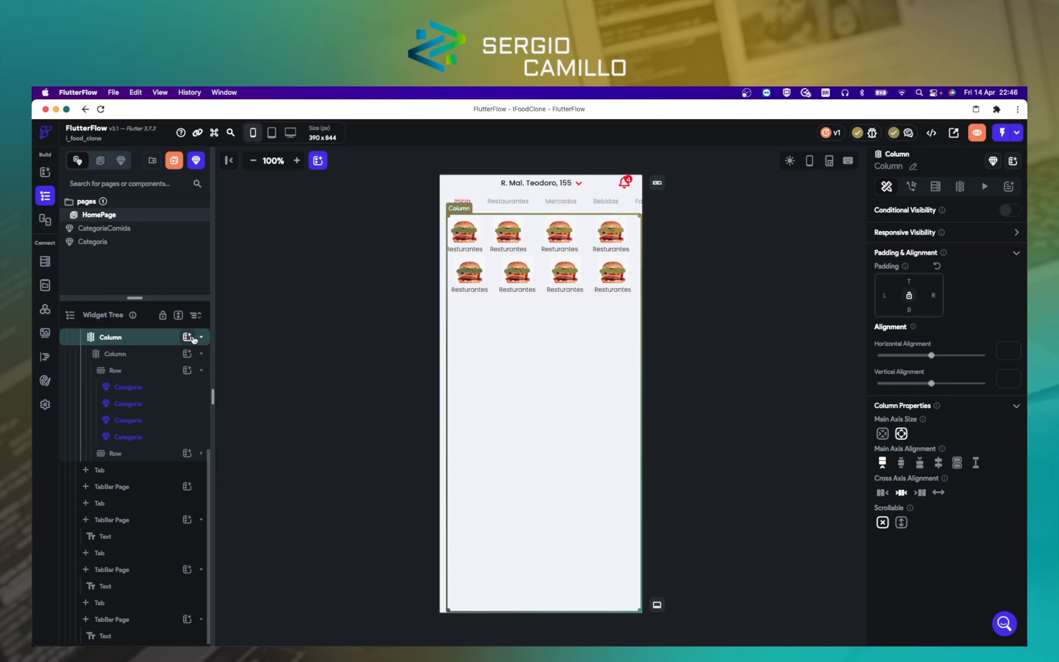
left_click(192, 339)
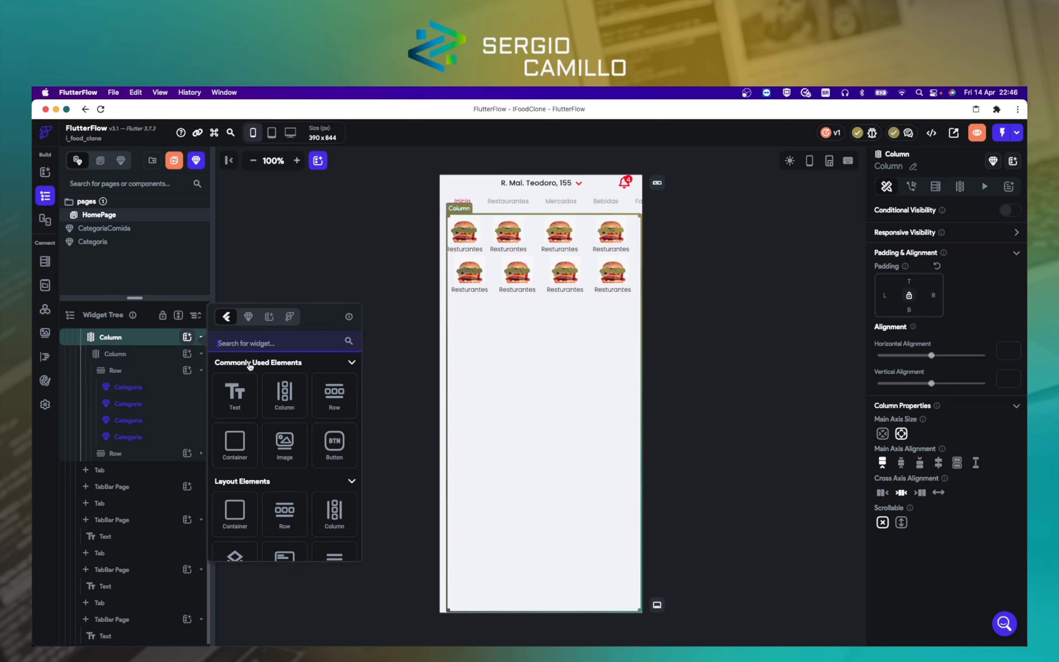
left_click(284, 456)
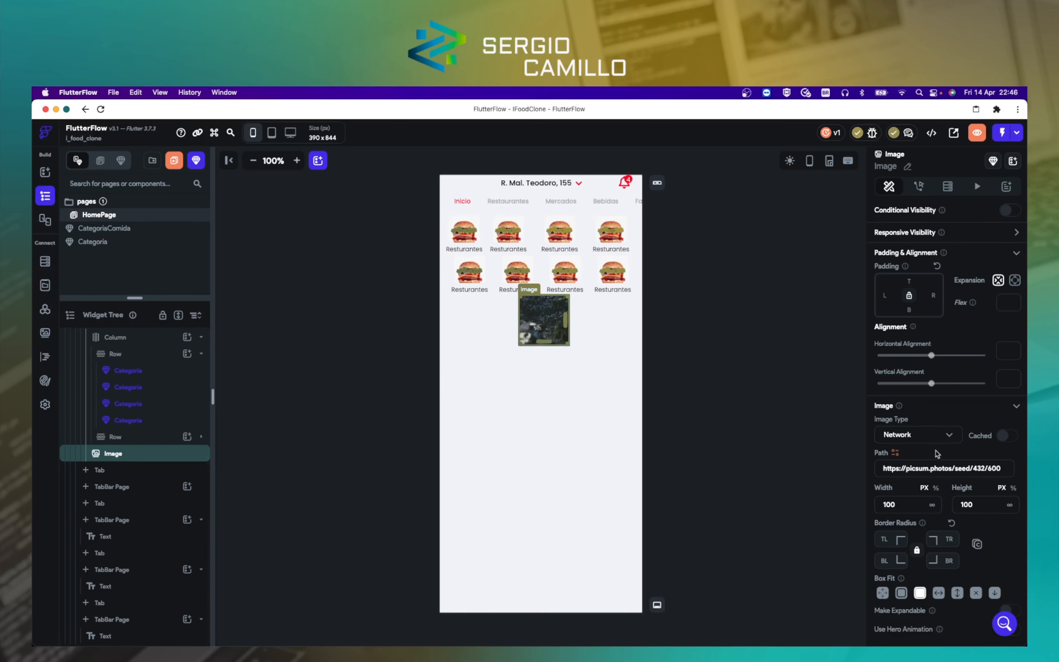
left_click(937, 439)
left_click(919, 456)
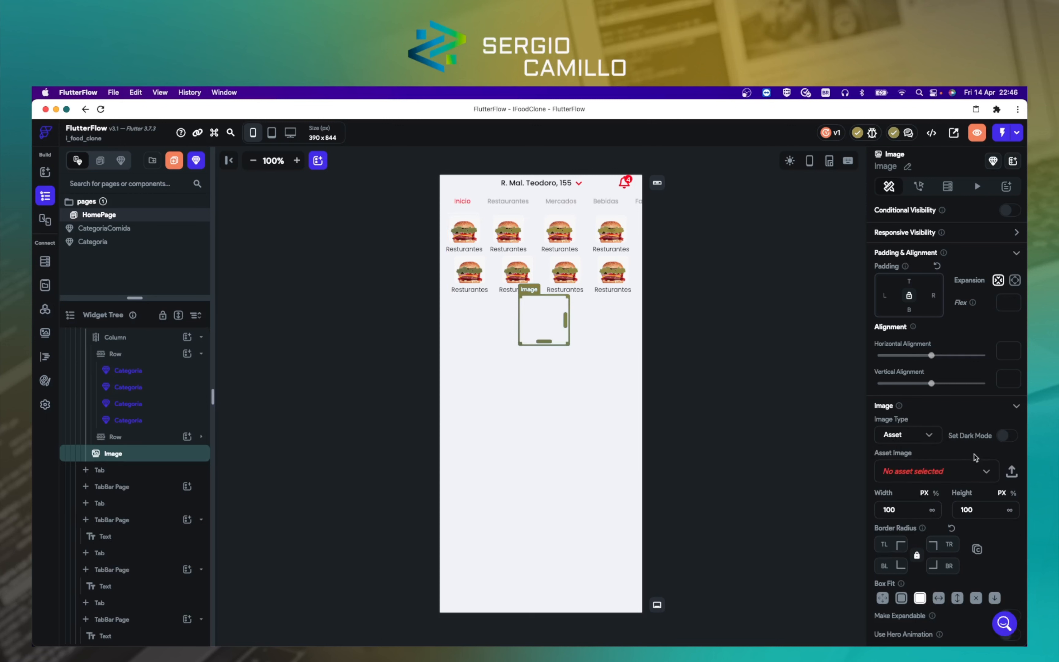
left_click(925, 473)
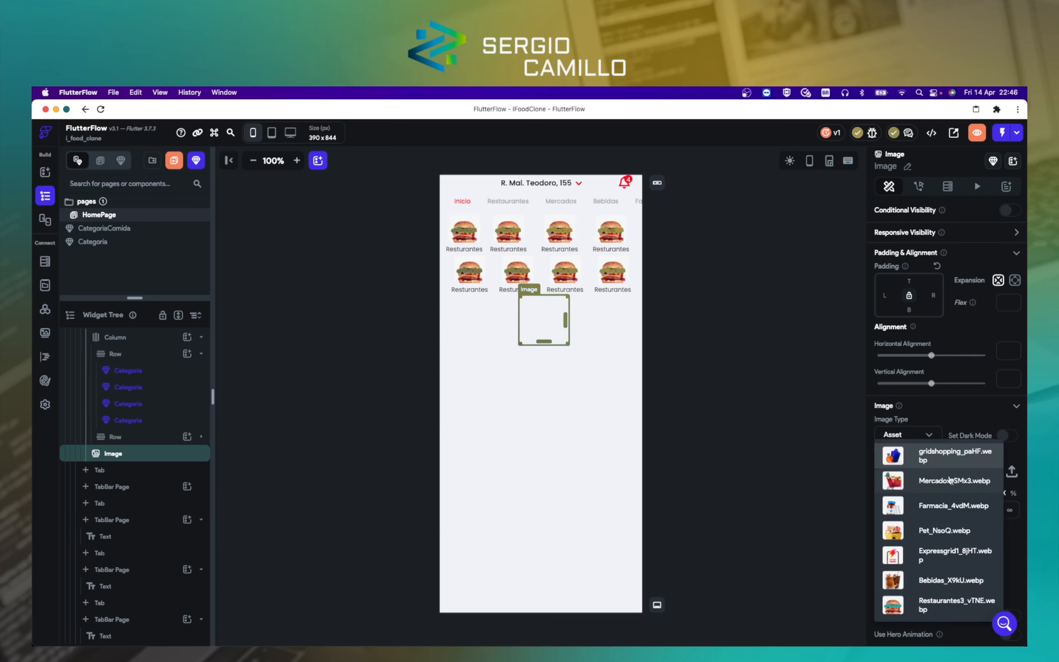
left_click(827, 480)
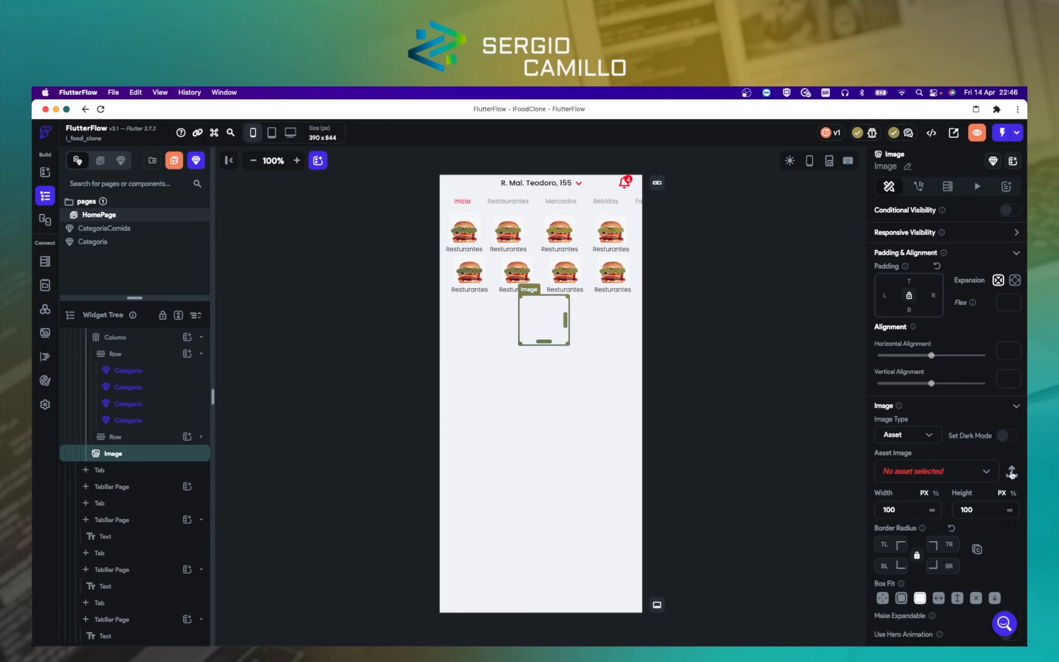
Step: Search Downloads for "ifood" and upload gridshopping_paHF.webp as the new Image widget's asset
left_click(1011, 472)
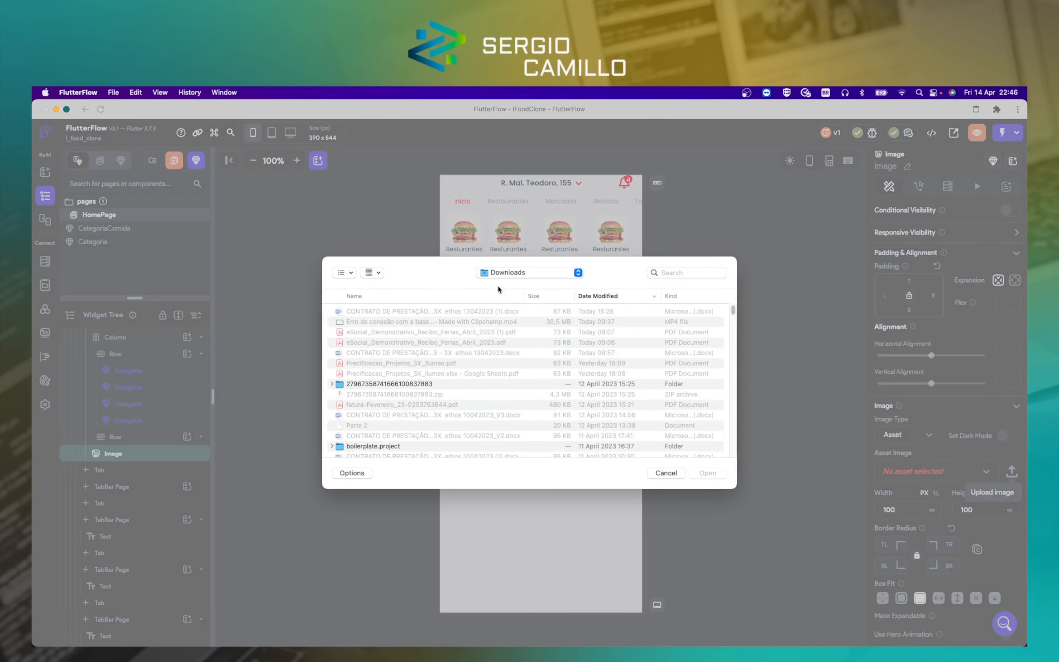
left_click(661, 276)
type("ifood")
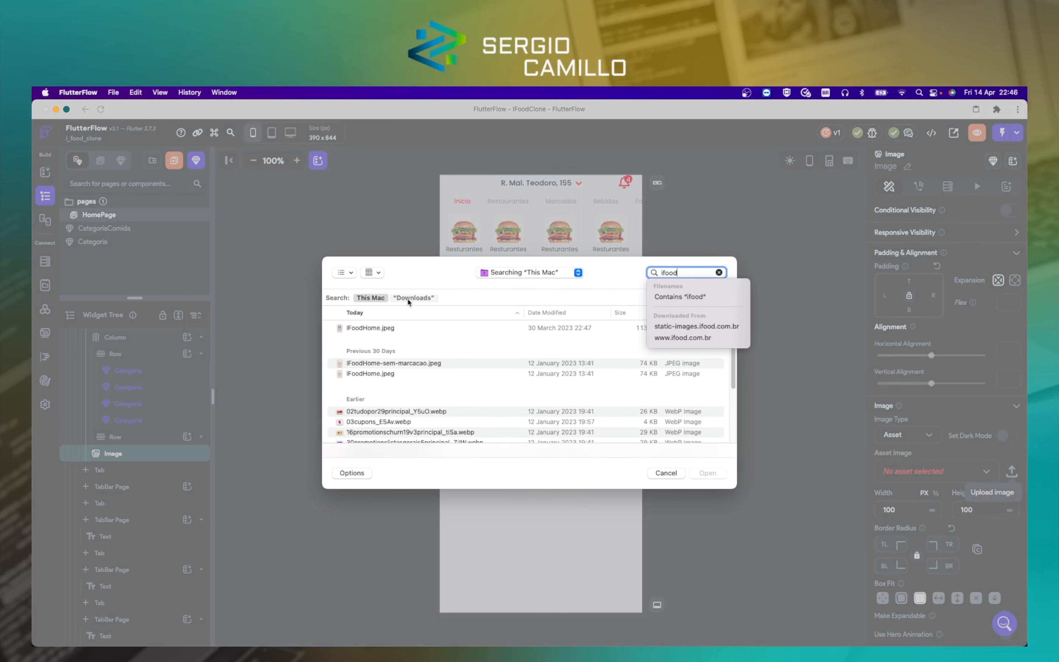
left_click(413, 298)
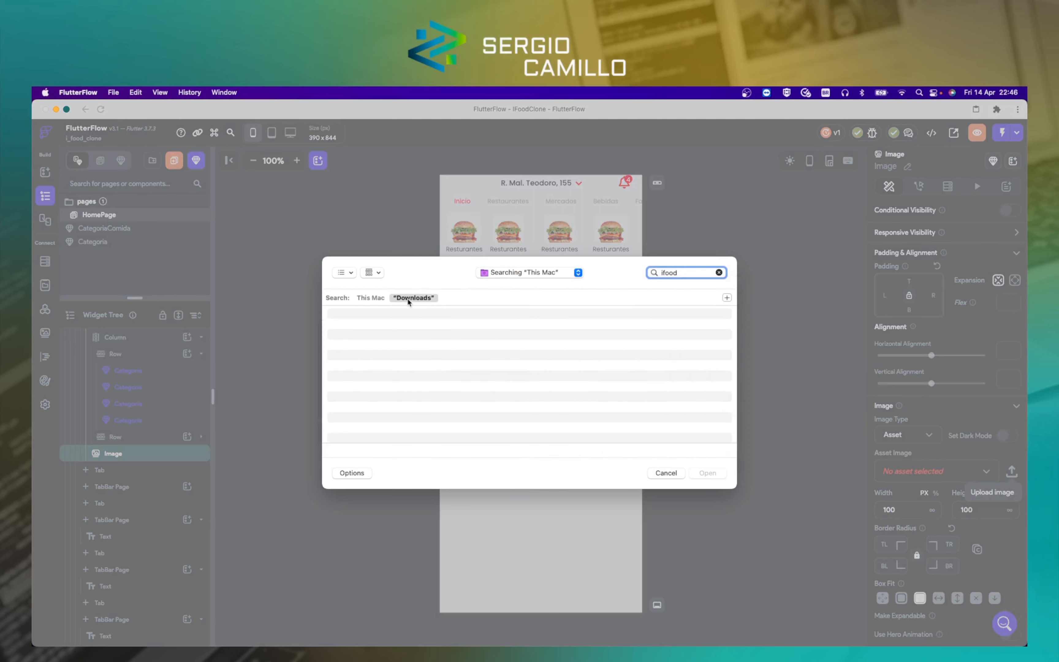
scroll(414, 386, "down", 1)
scroll(413, 386, "down", 2)
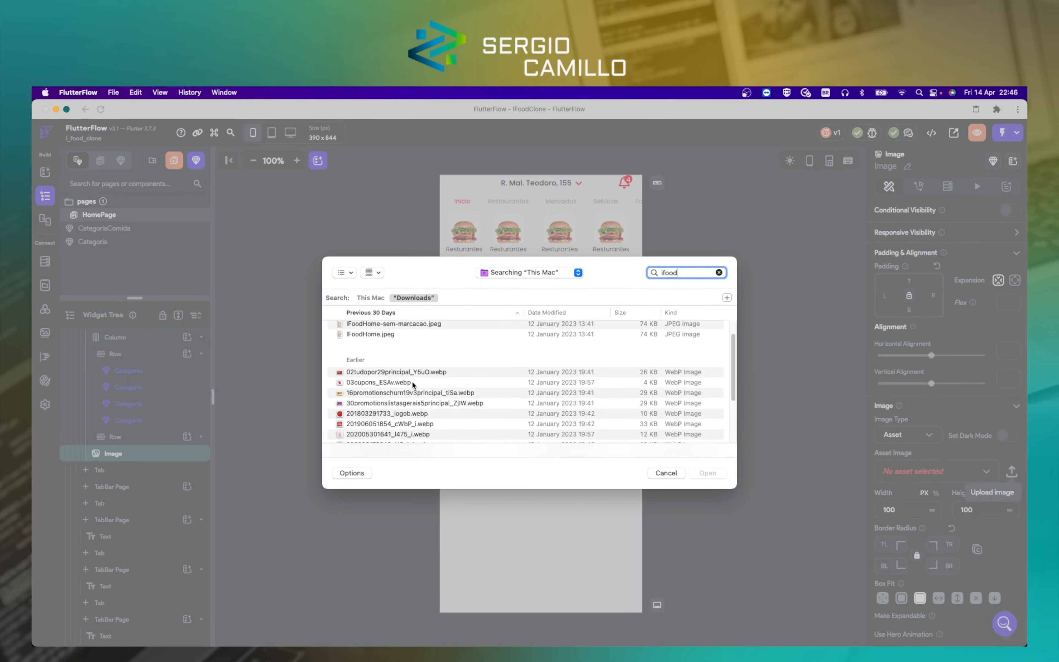
left_click(401, 363)
scroll(396, 386, "down", 5)
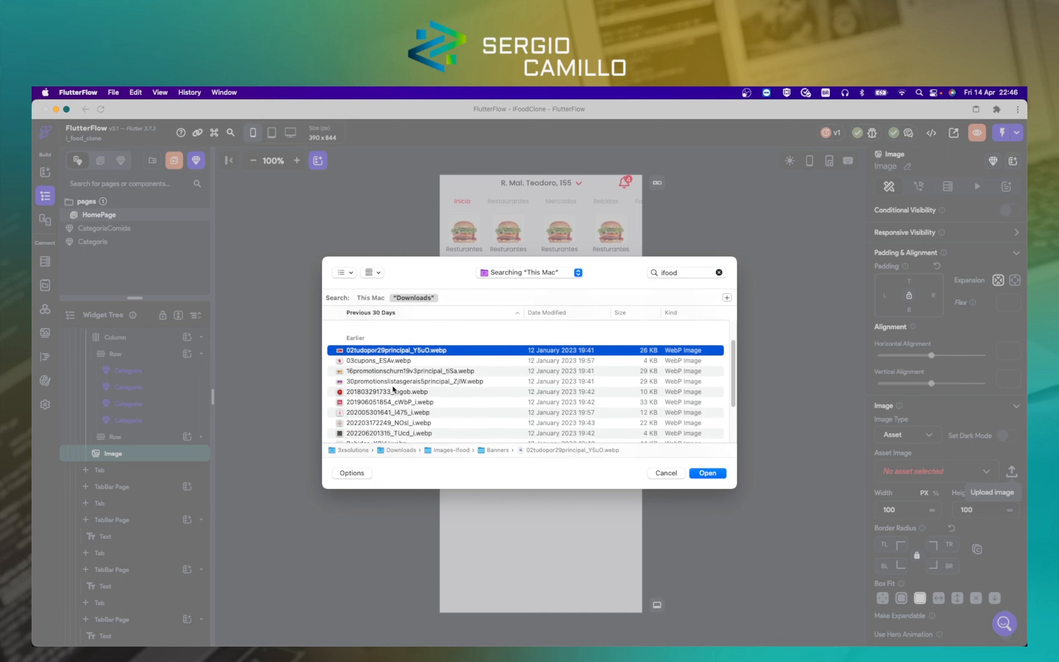
scroll(394, 398, "down", 1)
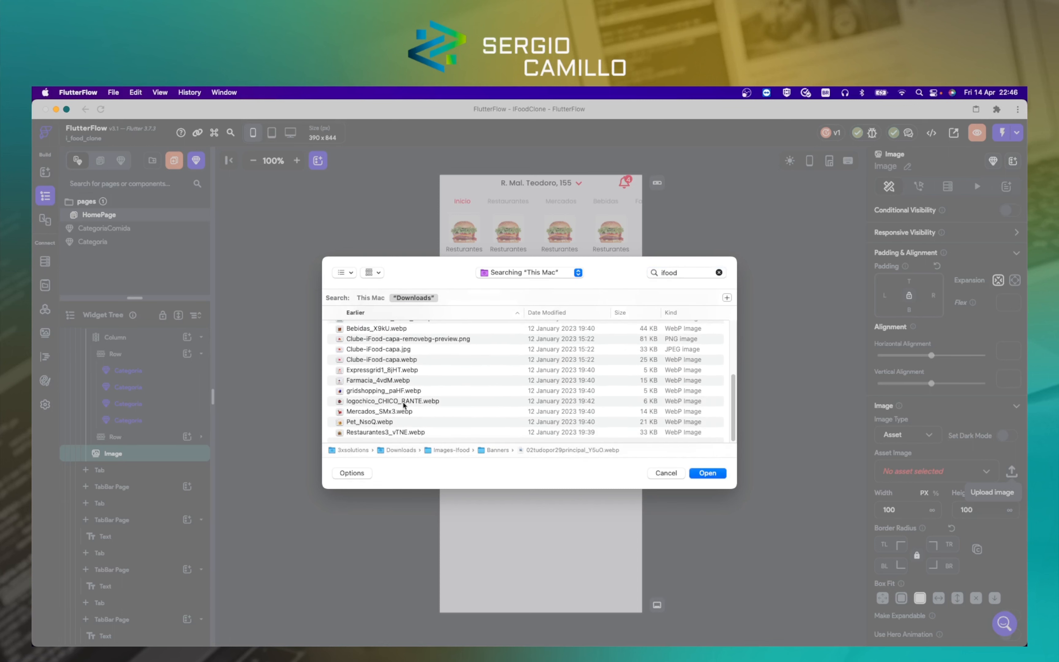
left_click(404, 403)
left_click(400, 393)
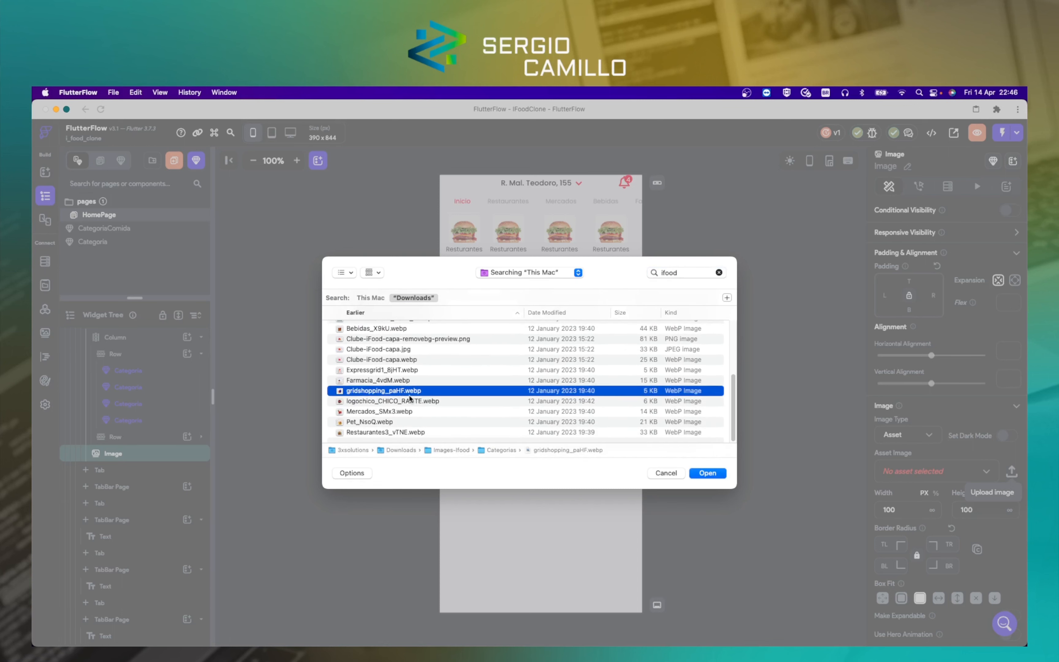
double_click(409, 395)
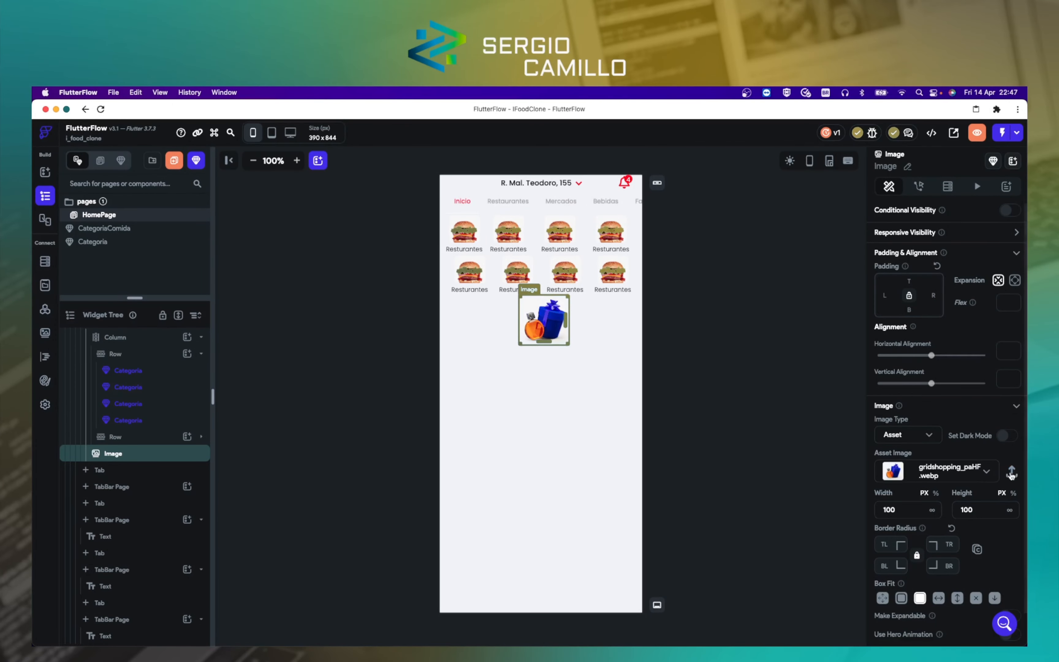
Step: Replace the Image widget's asset by uploading Expressgrid1_8jHT.webp from the Categorias folder, and deselect the widget
left_click(1012, 471)
left_click(384, 312)
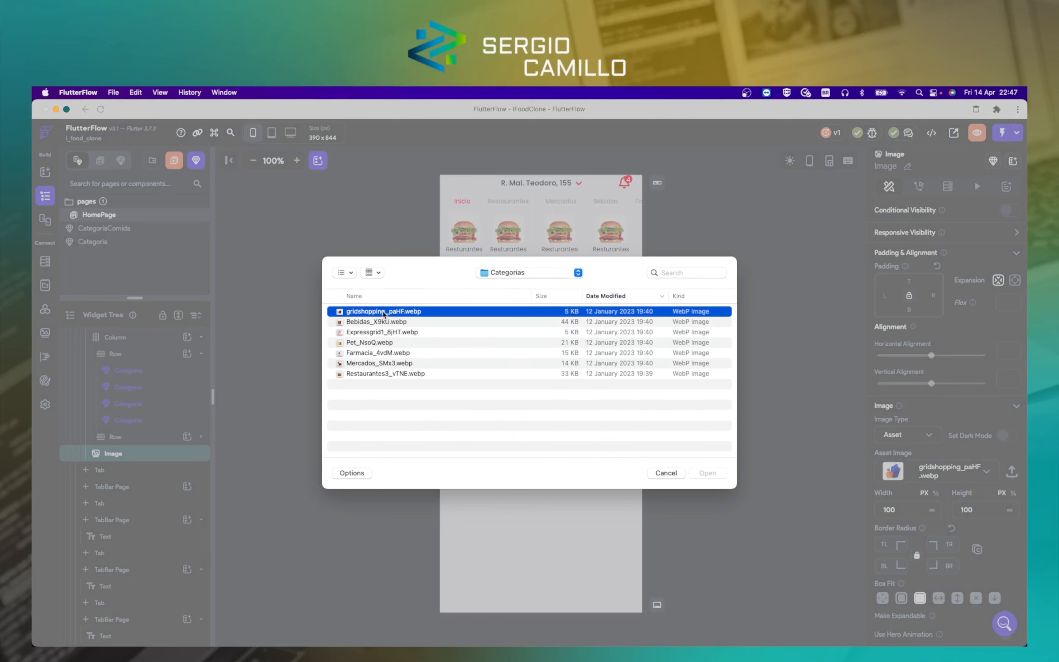
left_click(396, 323)
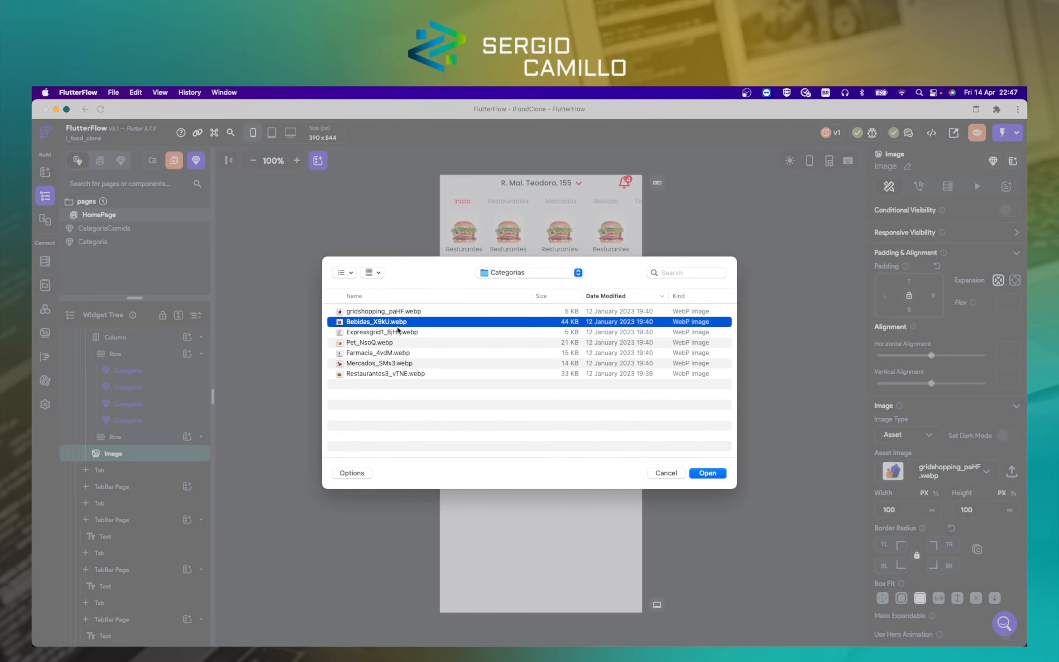
double_click(399, 331)
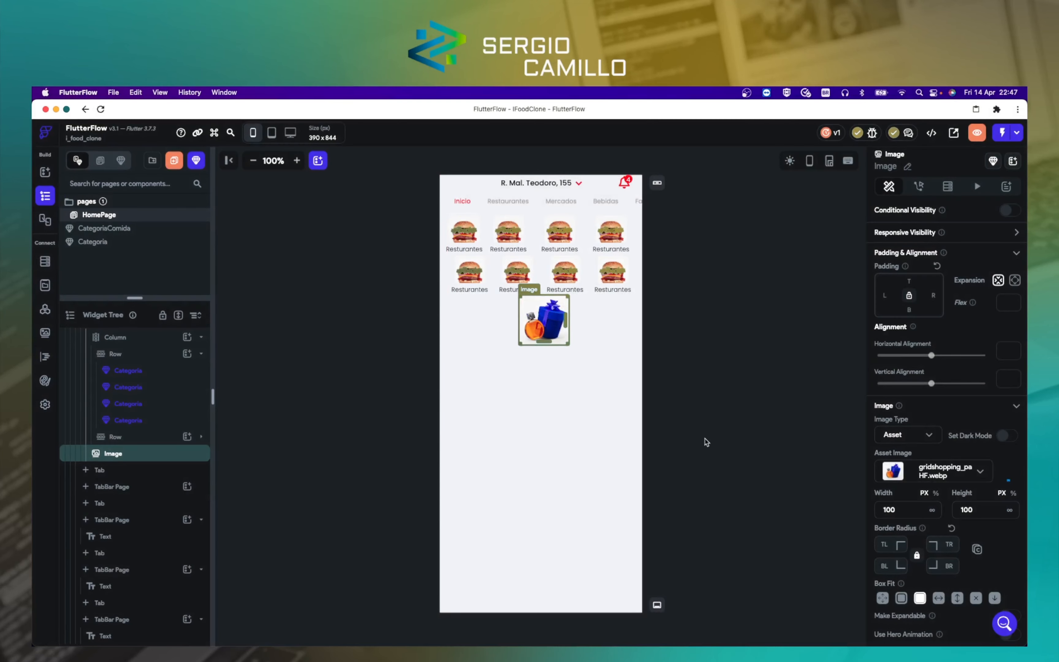
left_click(710, 446)
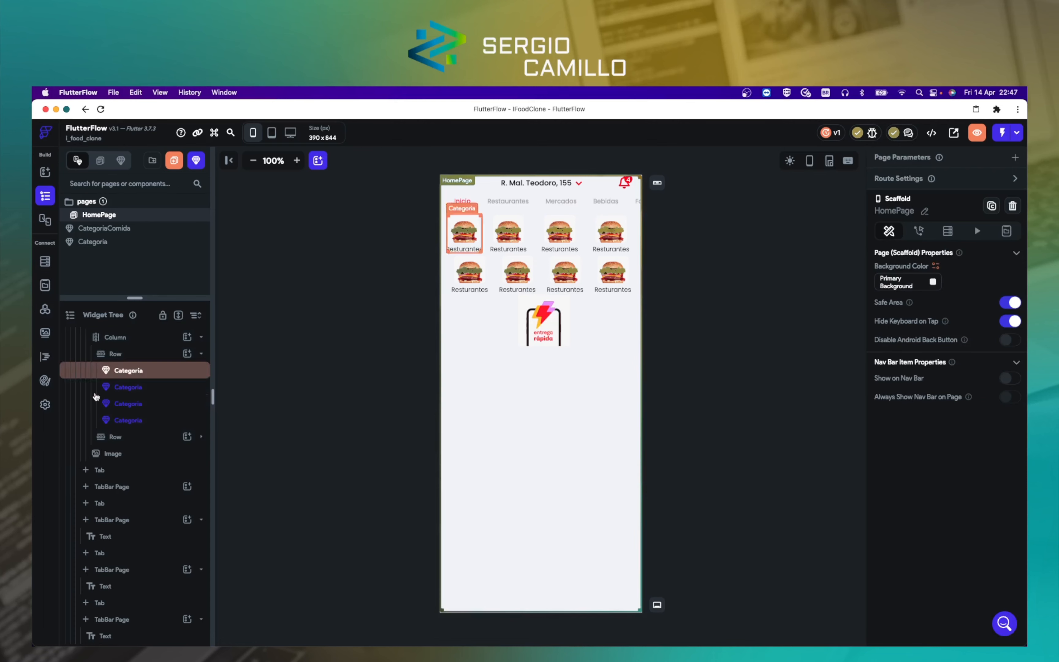
Step: Upload gridshopping_paHF.webp to the Project Media, followed by all seven category images of the Categorias folder together
left_click(45, 332)
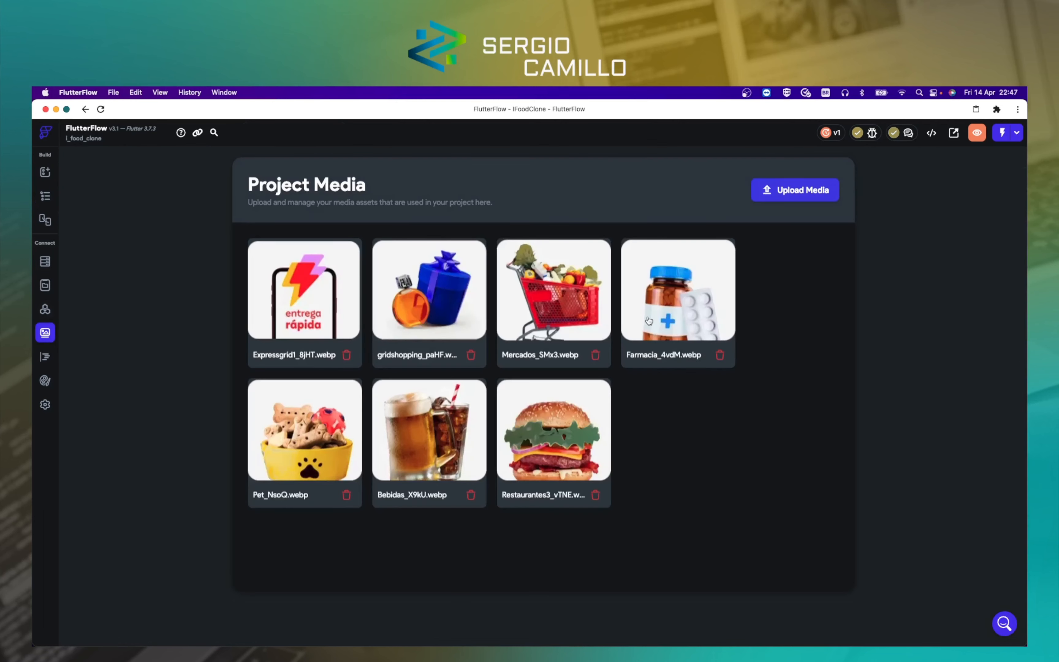
left_click(792, 199)
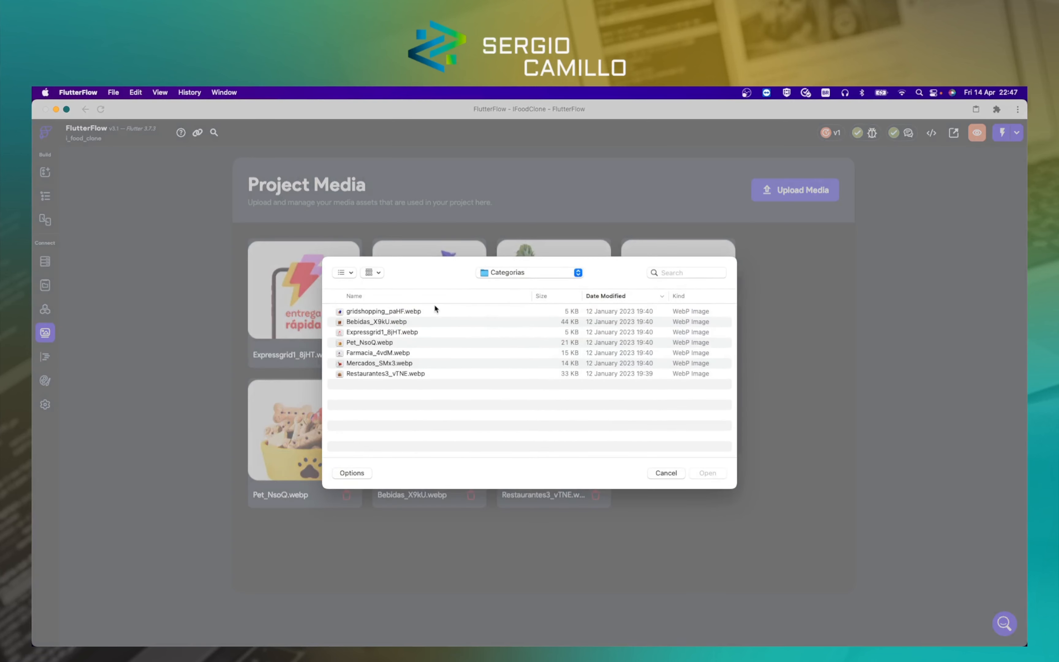
double_click(435, 309)
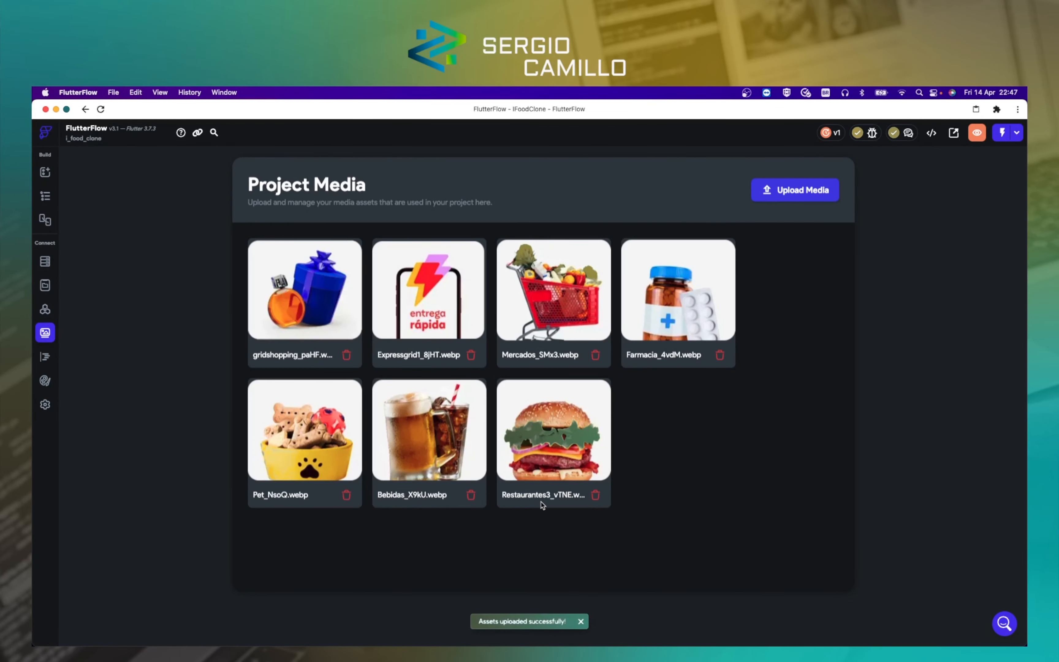
left_click(784, 193)
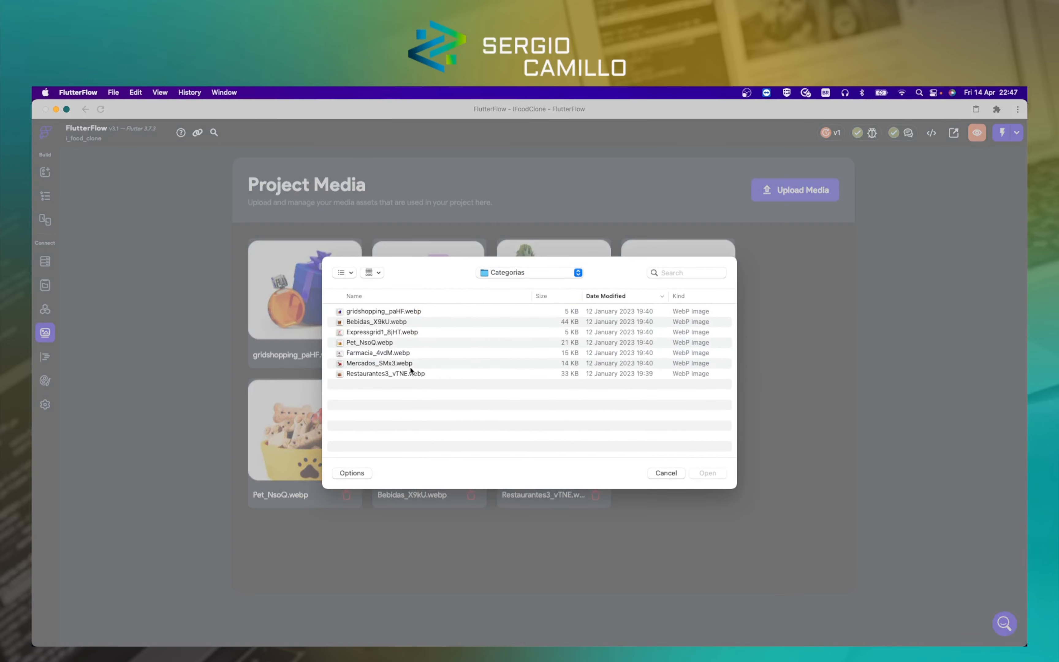
left_click_drag(411, 372, 374, 317)
left_click(707, 473)
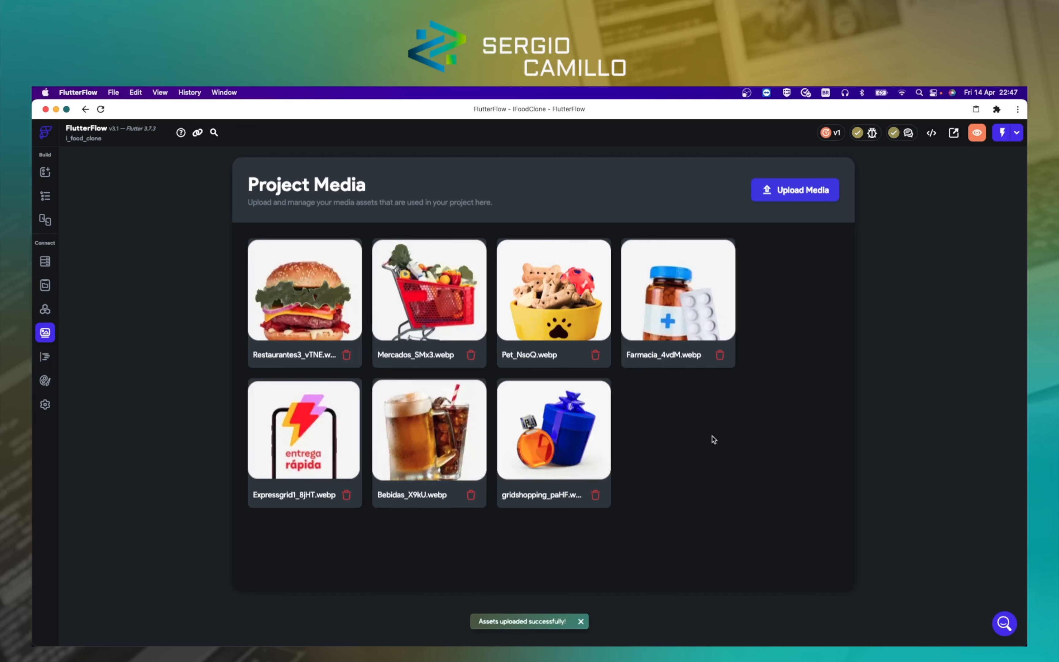
Step: Upload the six restaurant logo images from the Famosos folder inside Images-Ifood to the Project Media
left_click(812, 191)
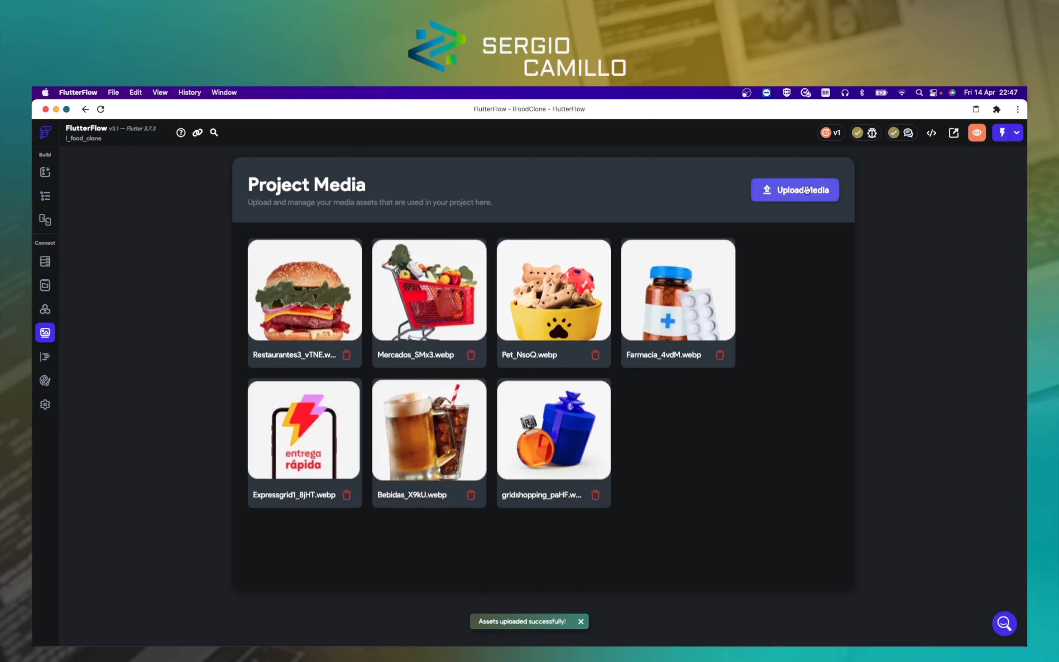
left_click(548, 273)
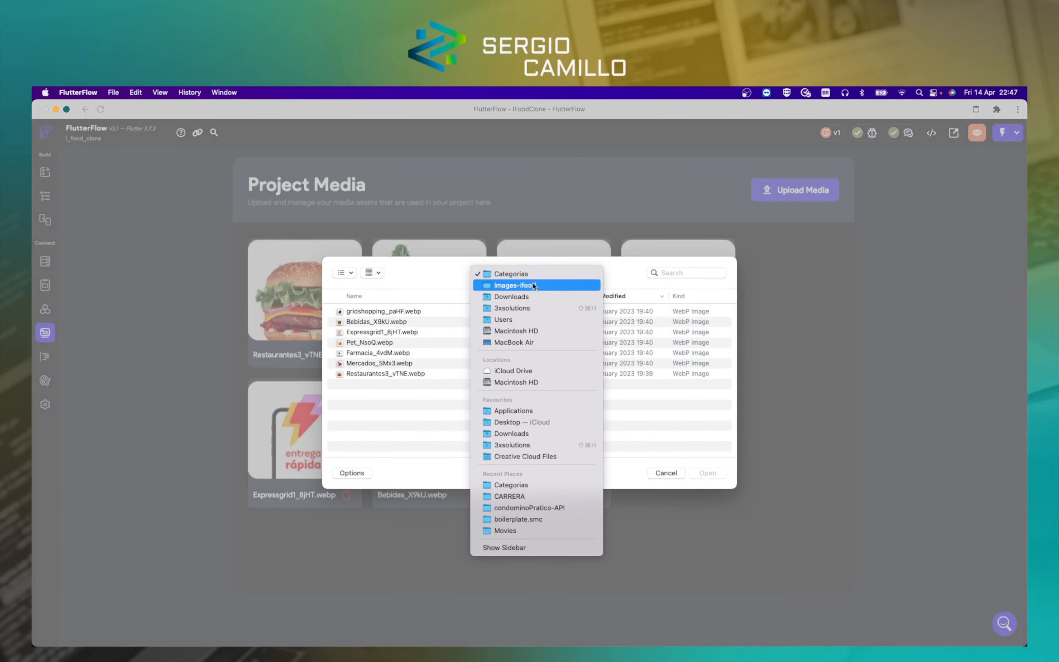
left_click(533, 286)
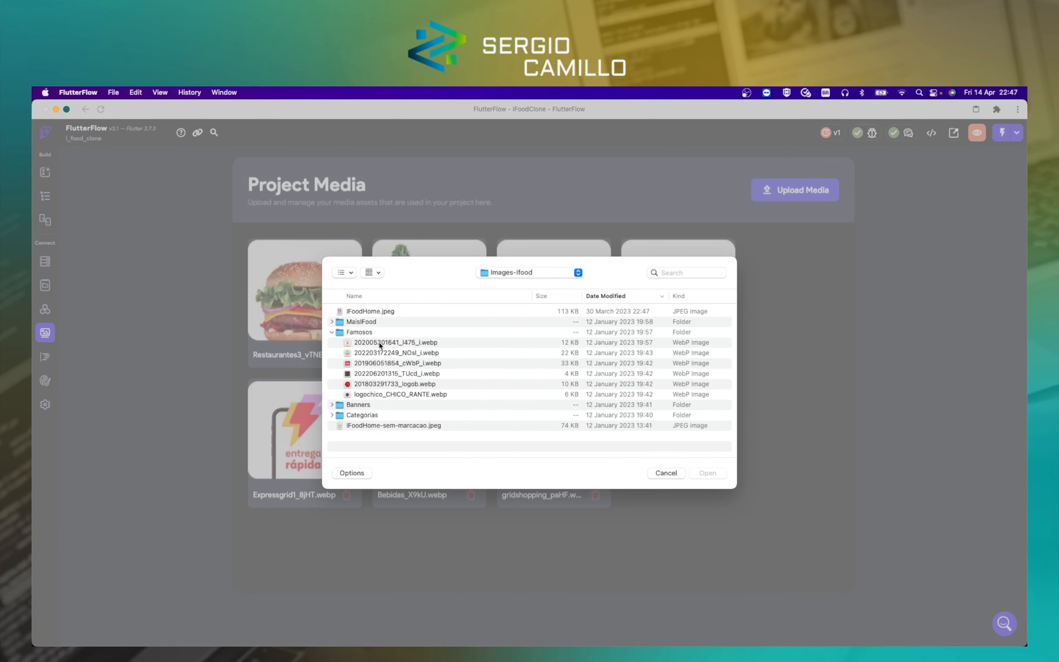
left_click_drag(381, 343, 407, 400)
left_click(707, 473)
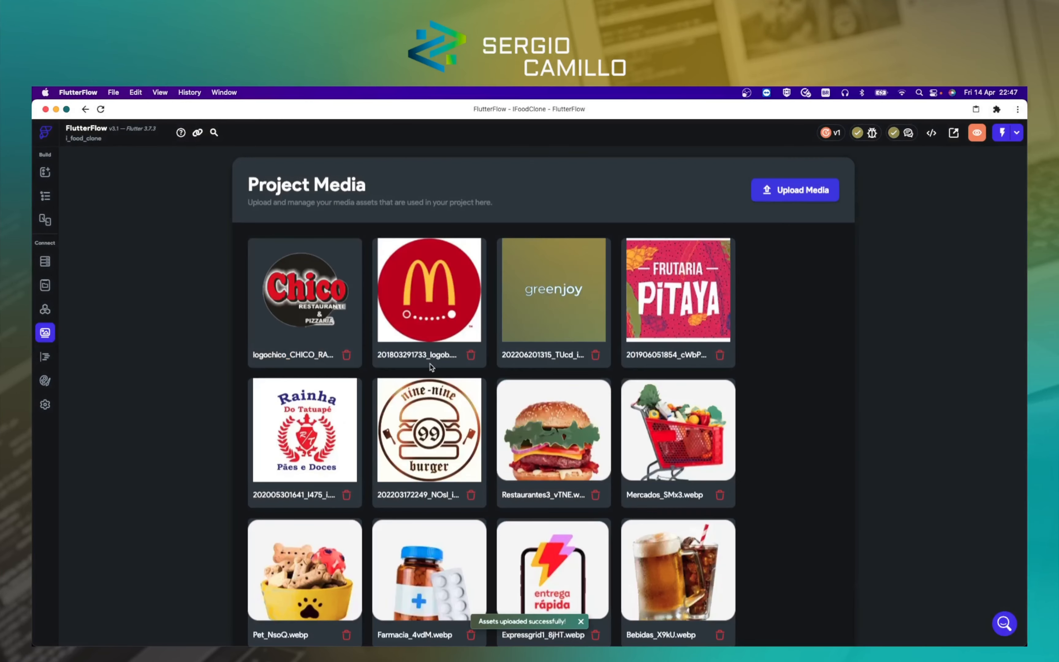
scroll(749, 372, "down", 4)
scroll(748, 372, "up", 5)
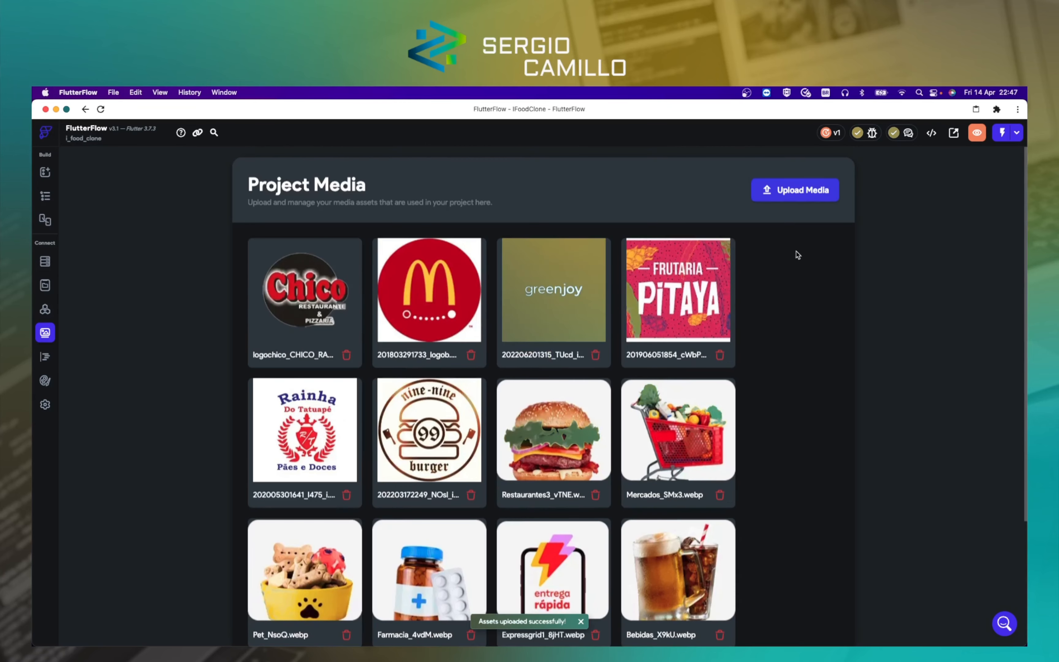
Step: Upload the three promotion images from the Banners folder inside Images-Ifood to the Project Media
left_click(784, 189)
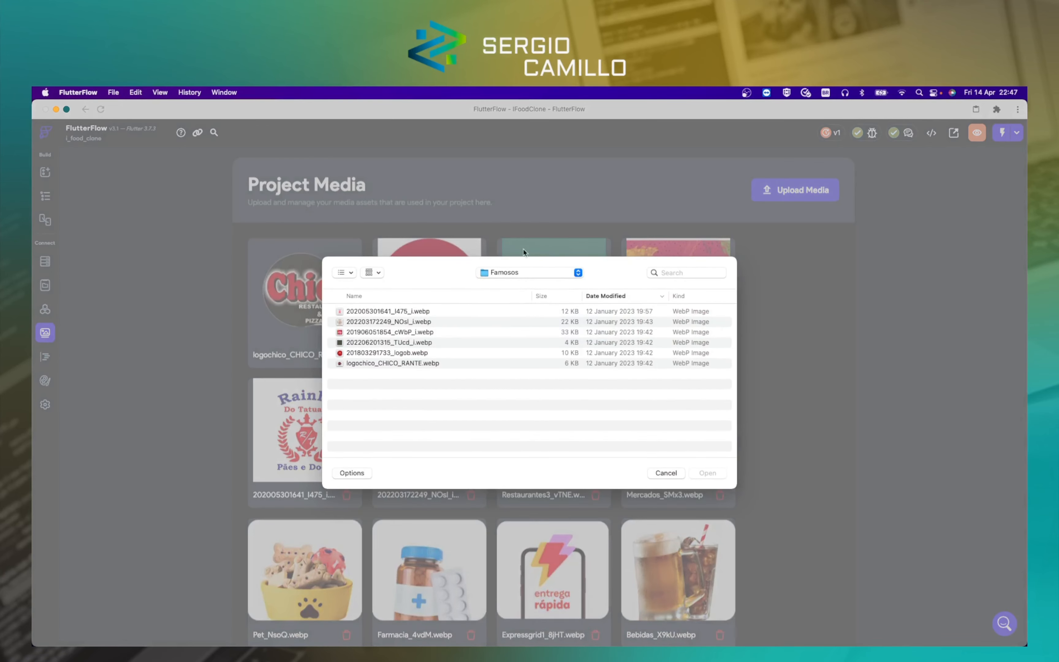
left_click(523, 272)
left_click(516, 286)
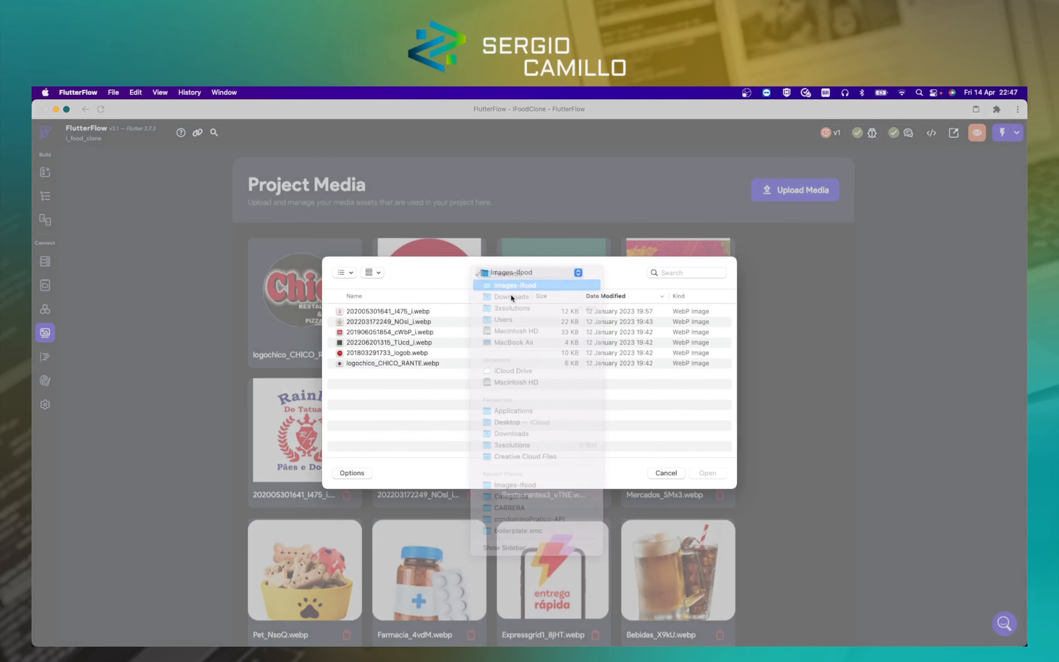
left_click(332, 405)
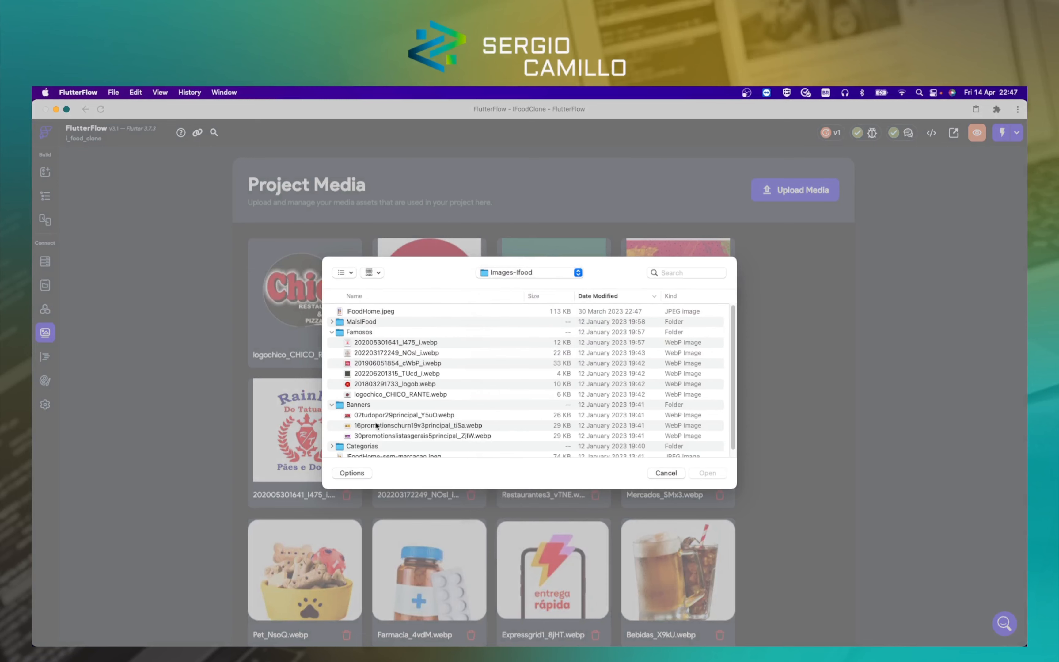
left_click_drag(377, 415, 382, 434)
left_click(705, 474)
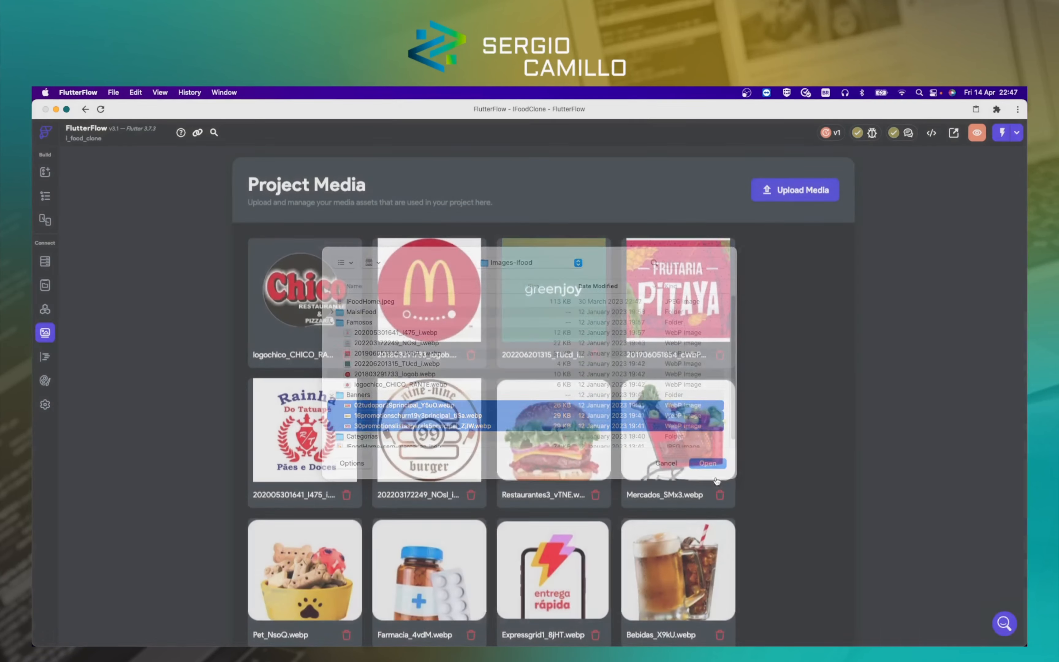
scroll(759, 275, "down", 2)
scroll(760, 276, "up", 3)
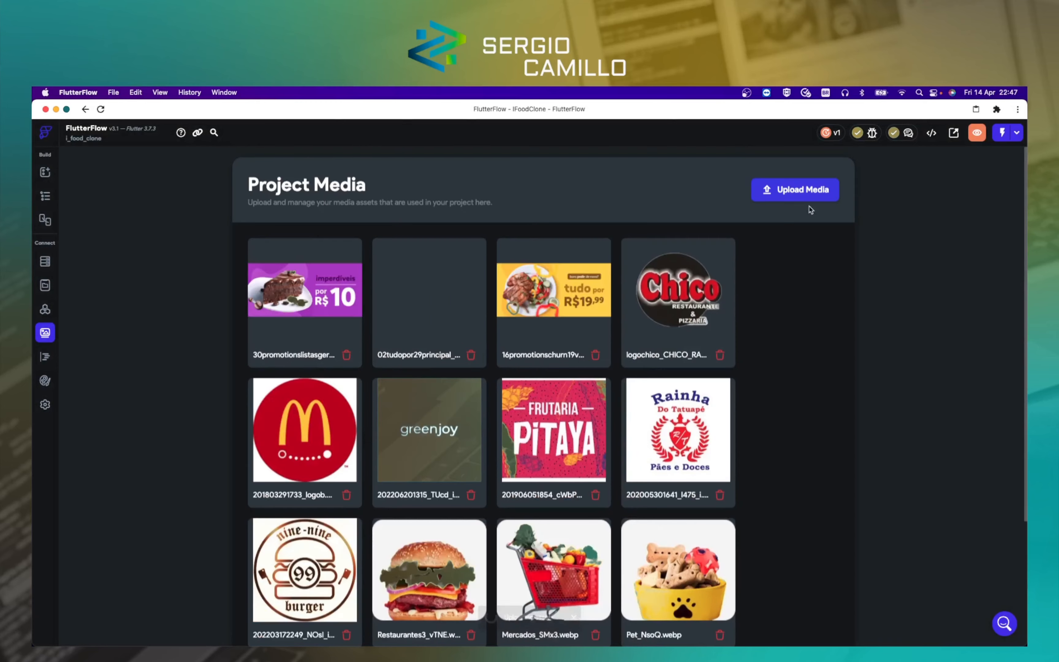
Step: Upload 03cupons_ESAv.webp from the MaisIFood folder inside Images-Ifood to the Project Media and review the uploaded assets
left_click(803, 190)
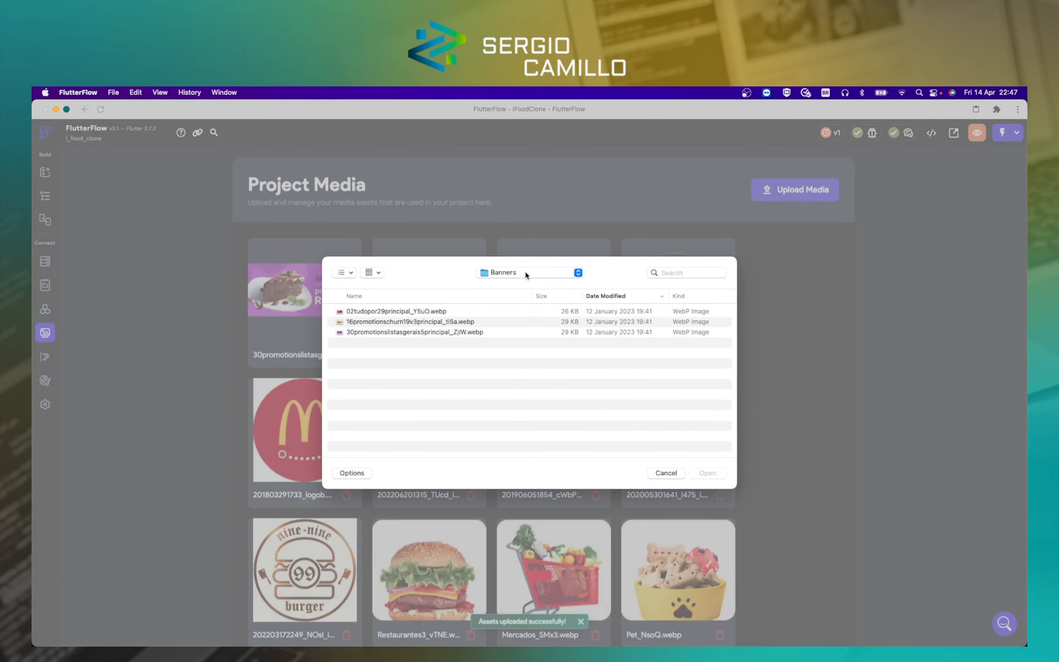
left_click(525, 272)
left_click(504, 284)
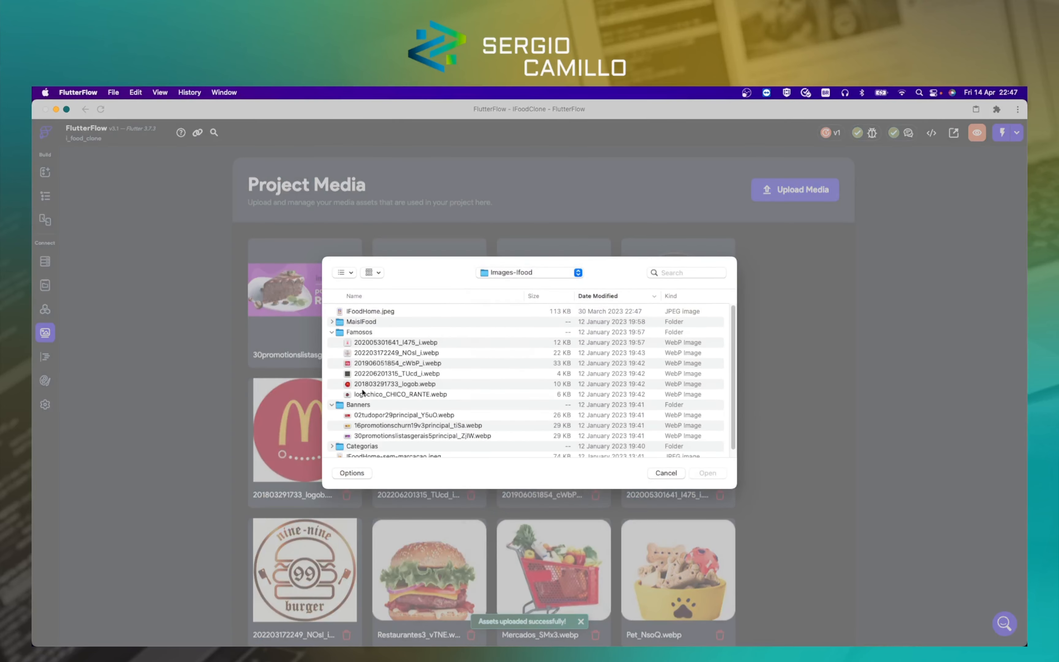
scroll(359, 433, "down", 1)
scroll(377, 427, "up", 1)
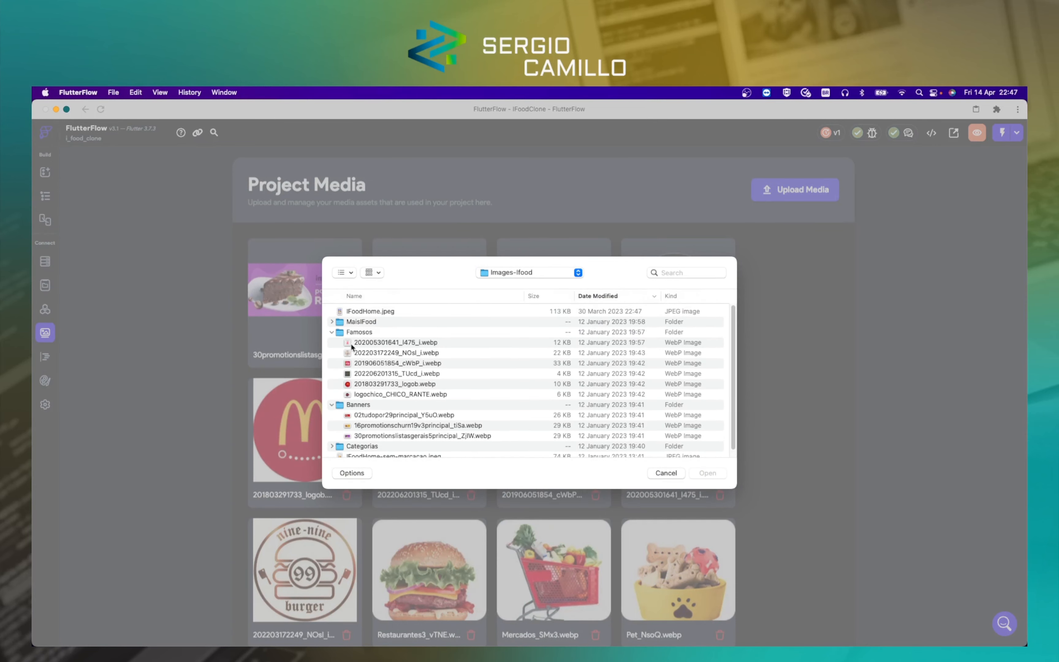
left_click(333, 322)
left_click(373, 334)
key("Return")
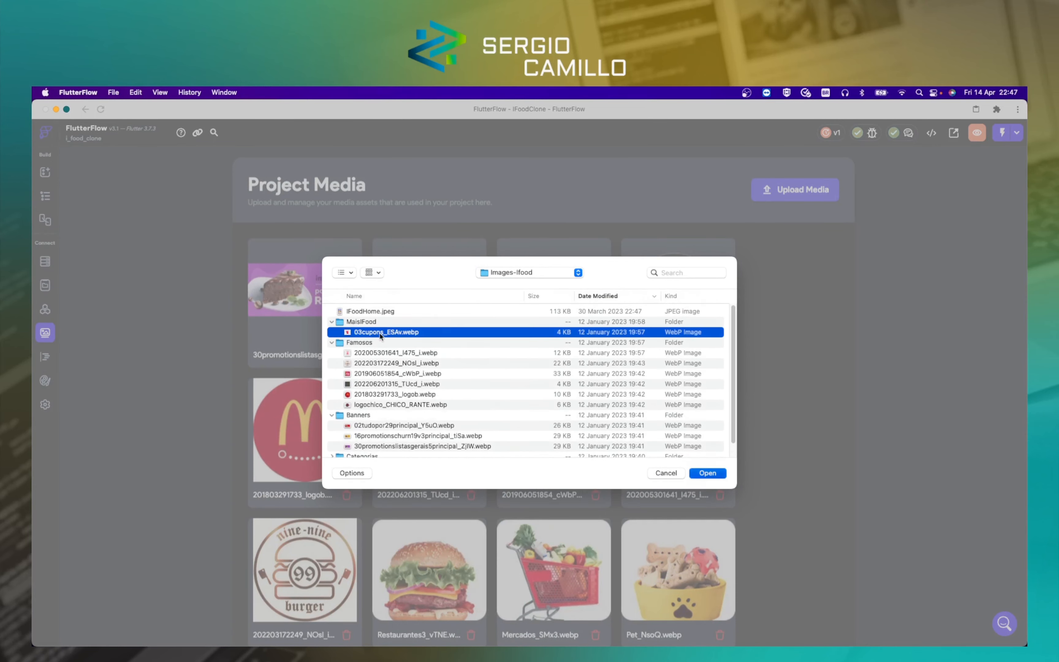
scroll(771, 492, "down", 7)
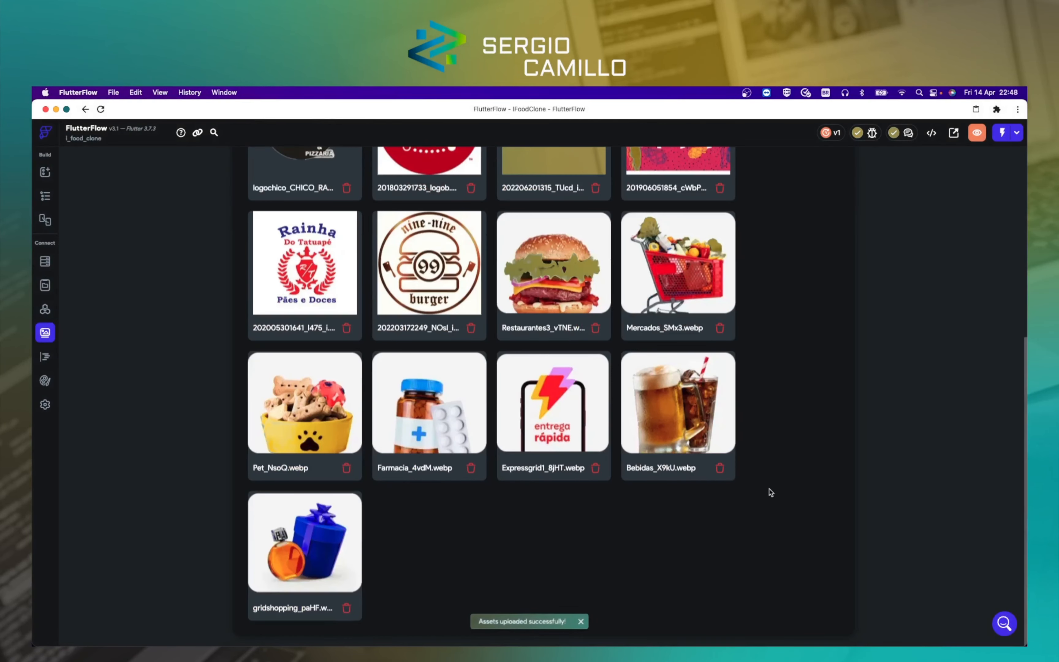
scroll(771, 493, "up", 2)
scroll(771, 492, "up", 3)
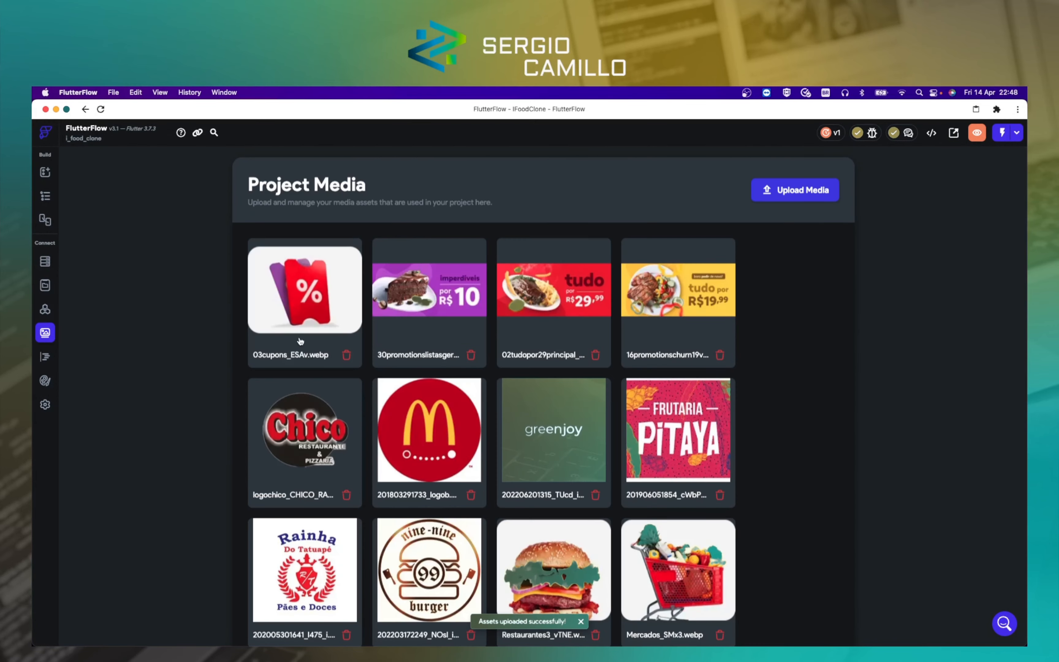
Step: Return to the HomePage widgets and delete the entrega rápida image below the category grid
left_click(45, 196)
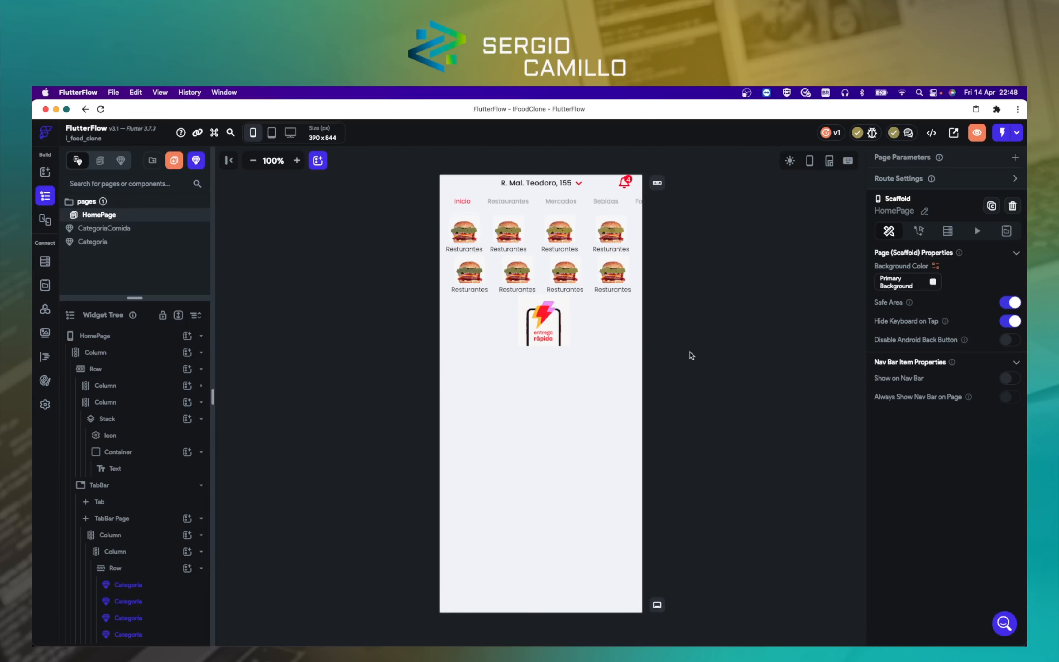
left_click(553, 335)
key("BackSpace")
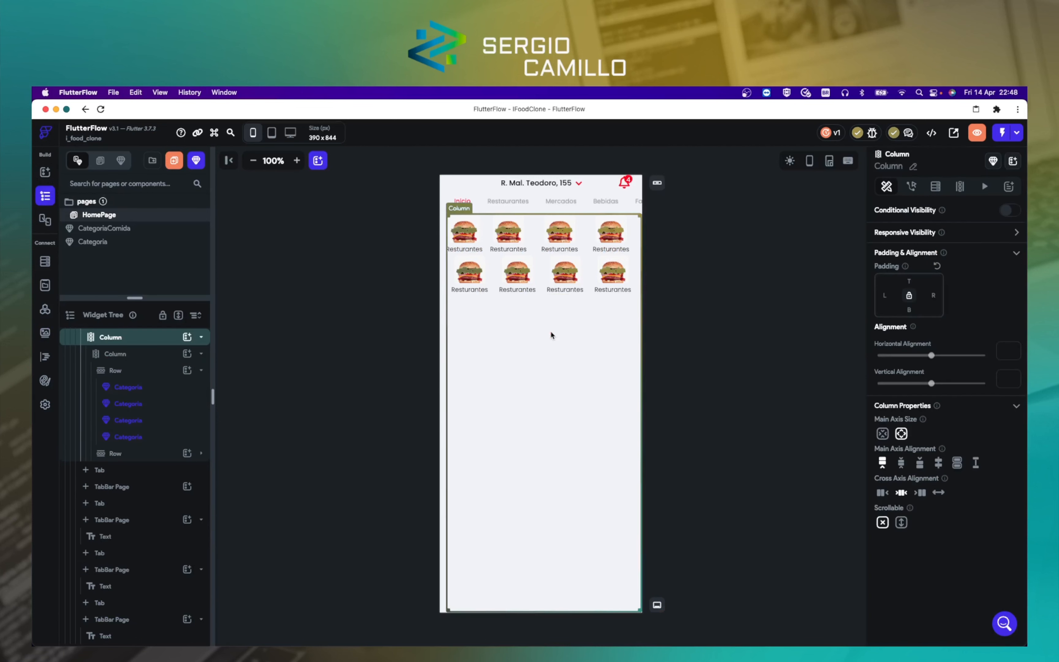
left_click(360, 276)
Step: Replace the image path of the first row's second Categoria with the Project Media URL of Mercados_SMx3.webp
left_click(508, 239)
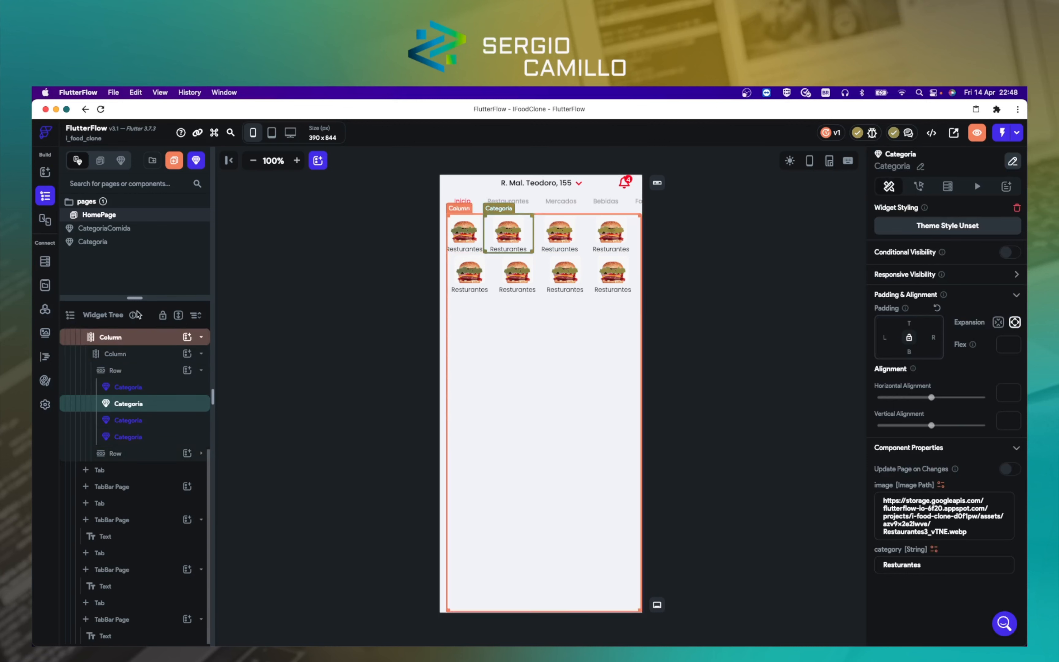
left_click(54, 339)
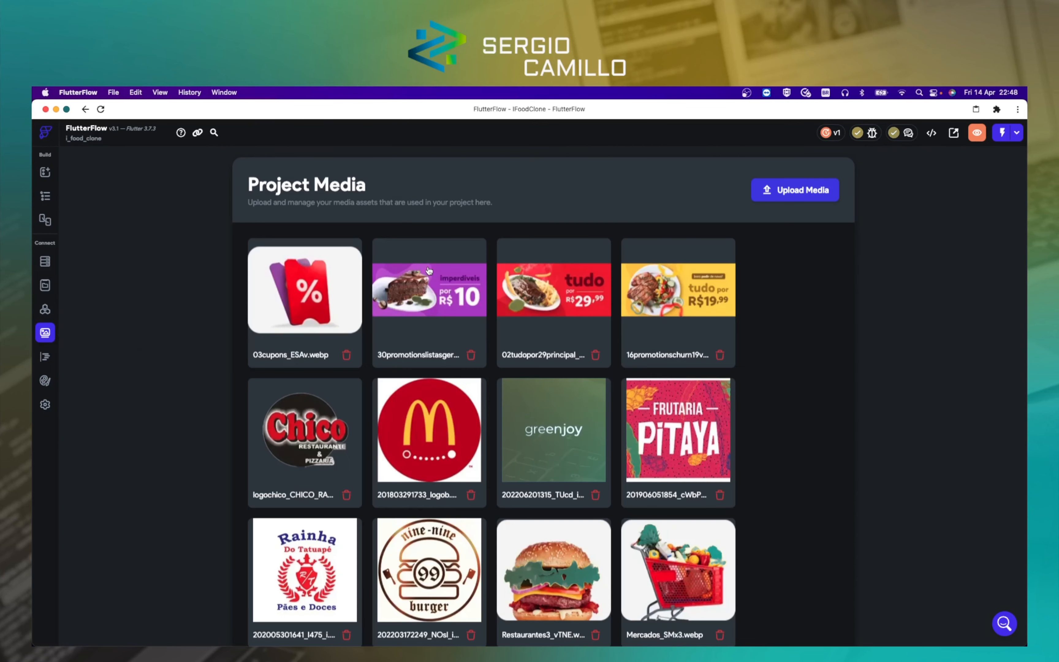
scroll(385, 309, "down", 7)
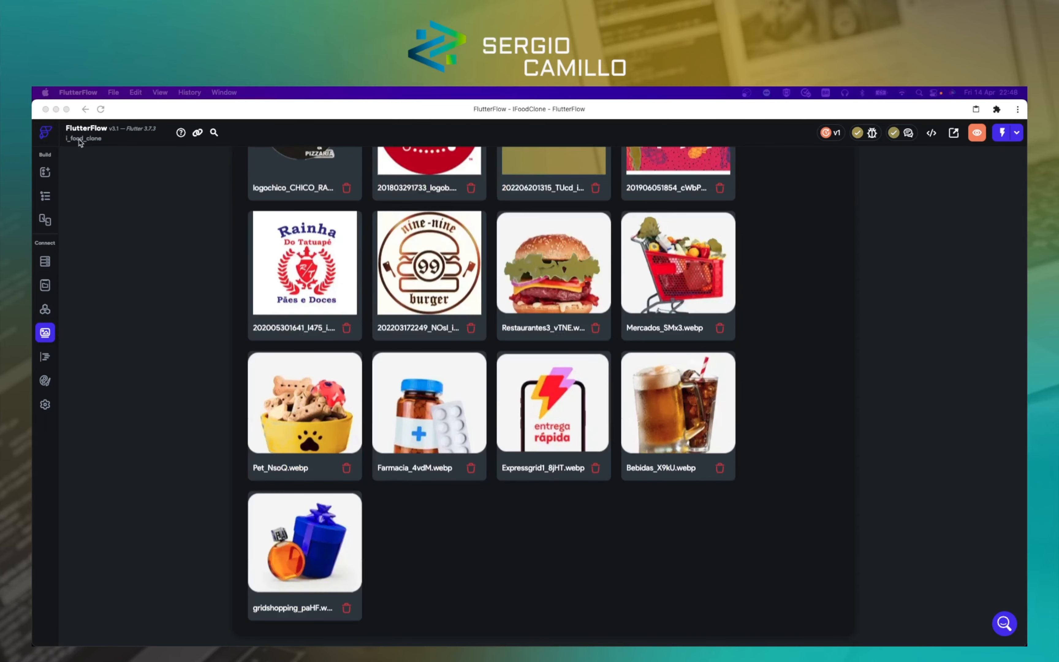
left_click(47, 203)
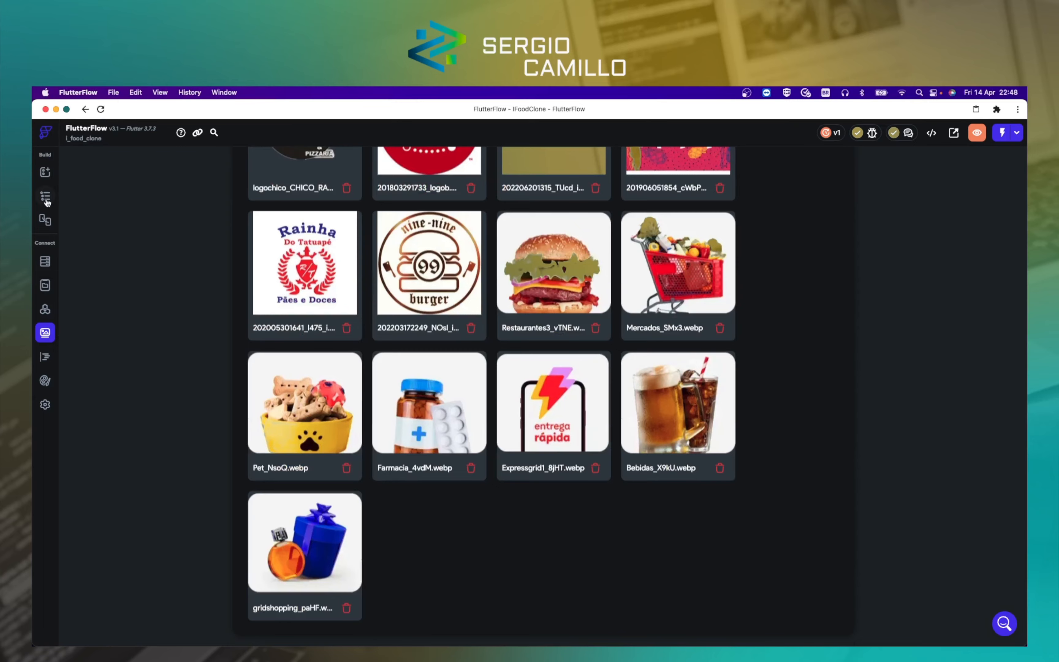
left_click(46, 199)
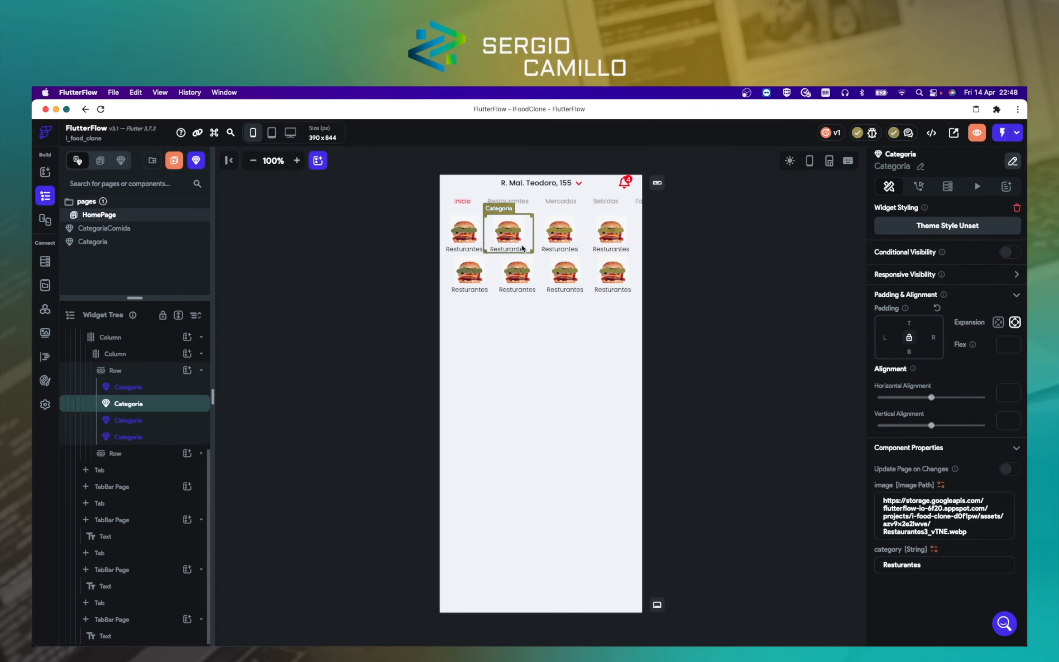
left_click_drag(973, 532, 880, 499)
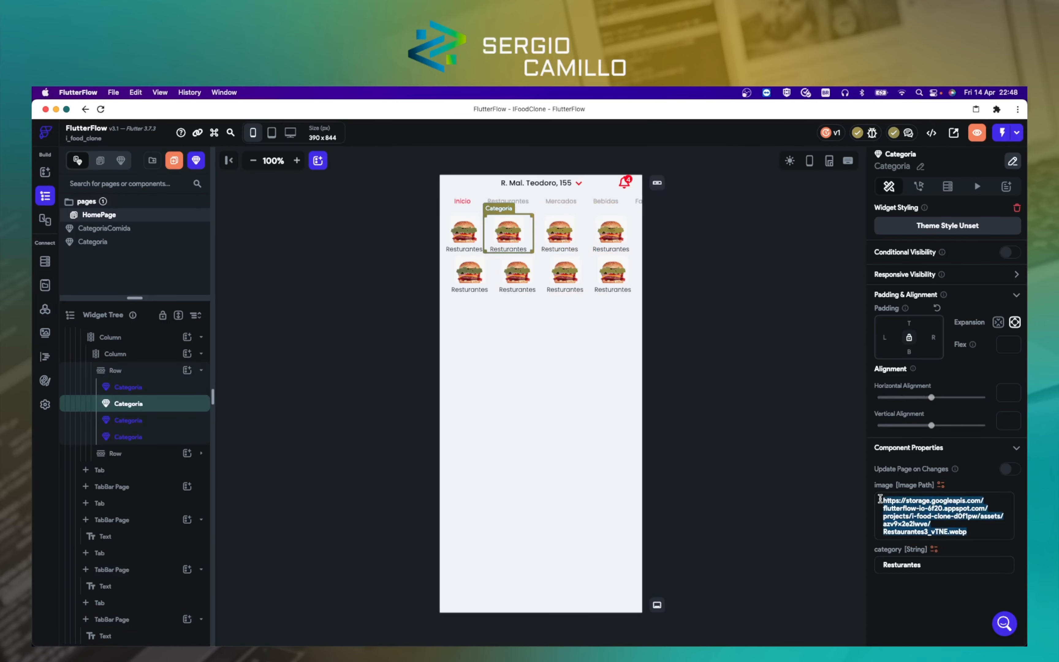
type("https://storage.googleapis.com/flutterflow-io-6f20.appspot.com/projects/i-food-clone-d0f1pw/assets/du57hmftg9qe/Mercados_SMx3.webp")
left_click(757, 460)
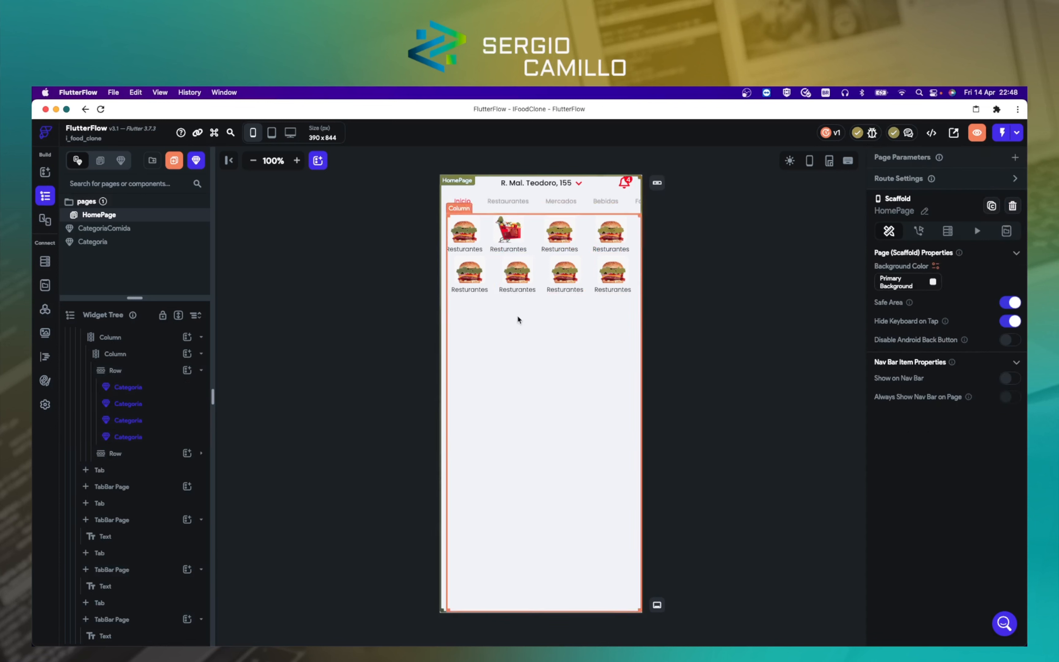
Step: Set the category text of the first row's second Categoria to Mercado
left_click(498, 249)
left_click_drag(935, 557, 877, 557)
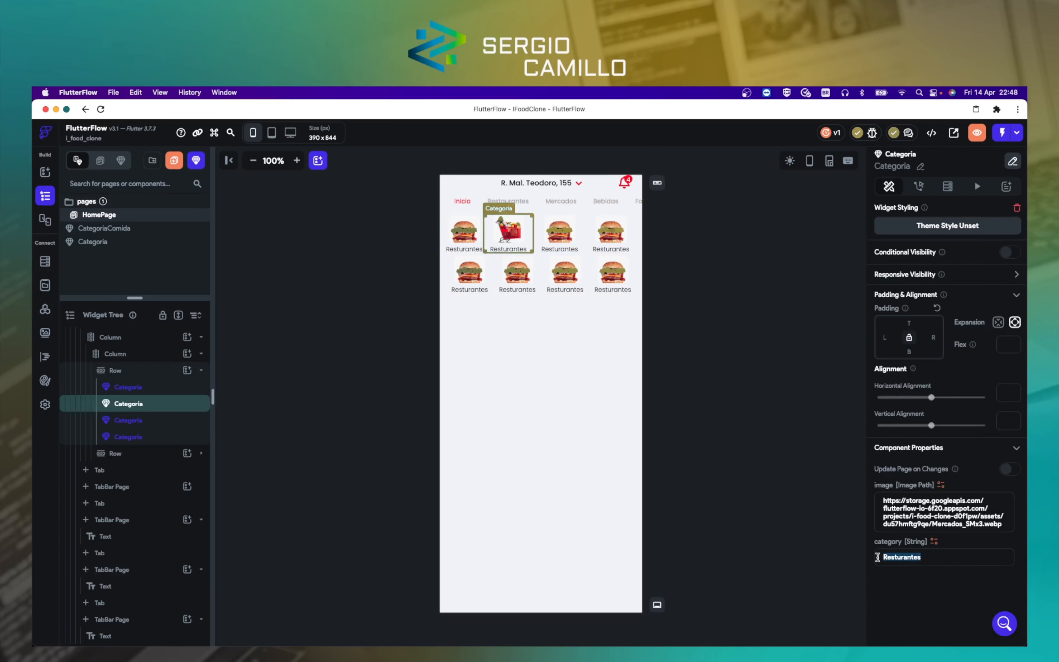
type("Mercado")
left_click(755, 343)
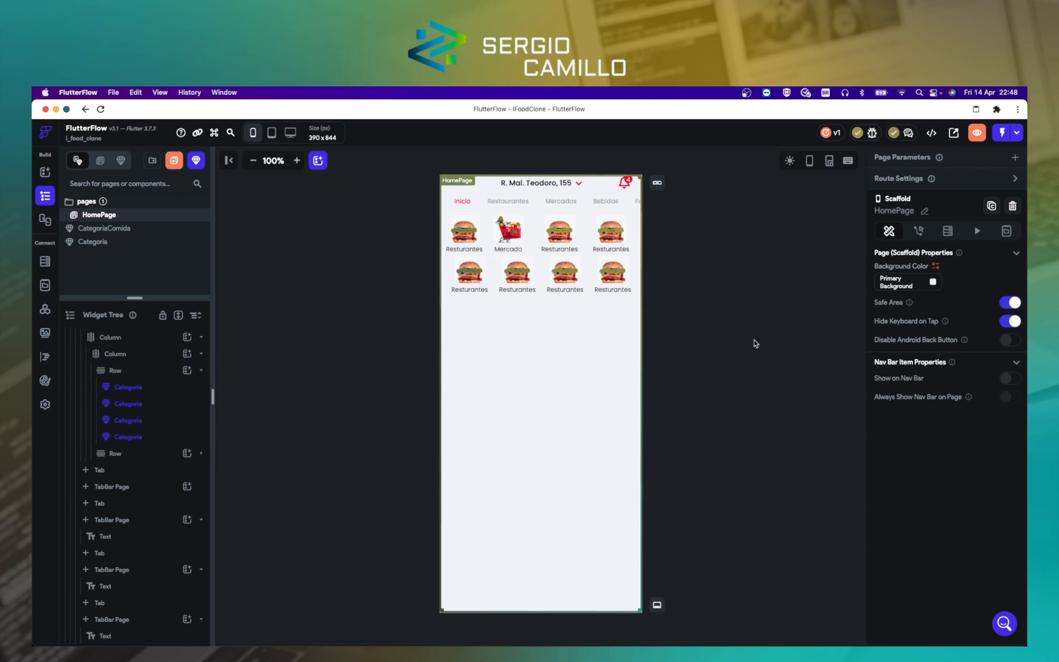
Step: Give the first row's third Categoria the Farmacia_4vdM.webp image from Project Media and the category text Farmácia
left_click(562, 251)
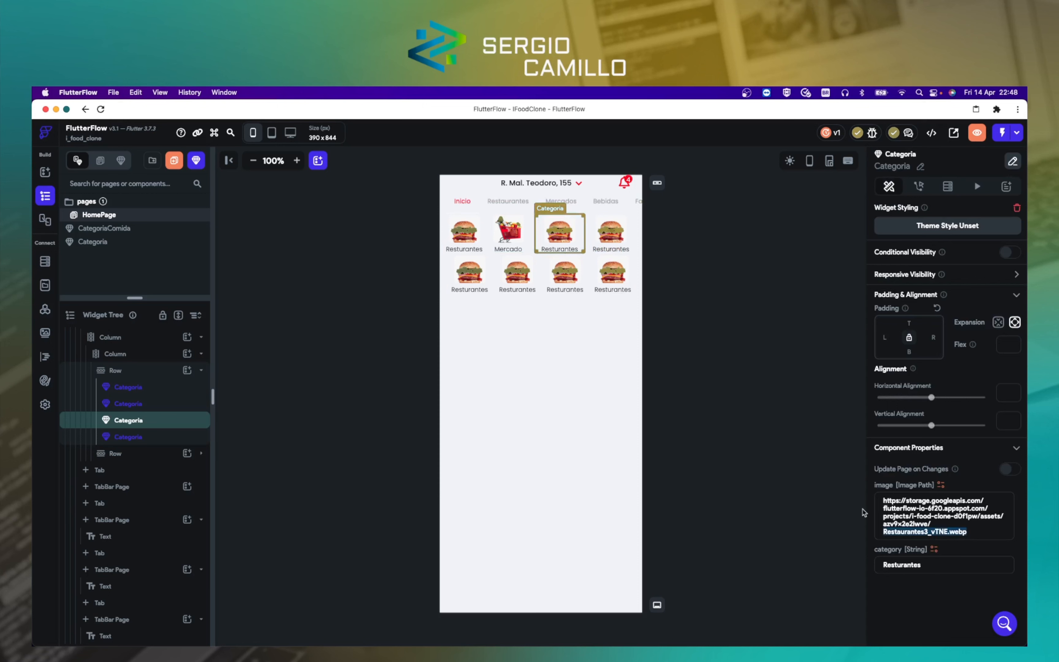
triple_click(898, 510)
left_click(739, 359)
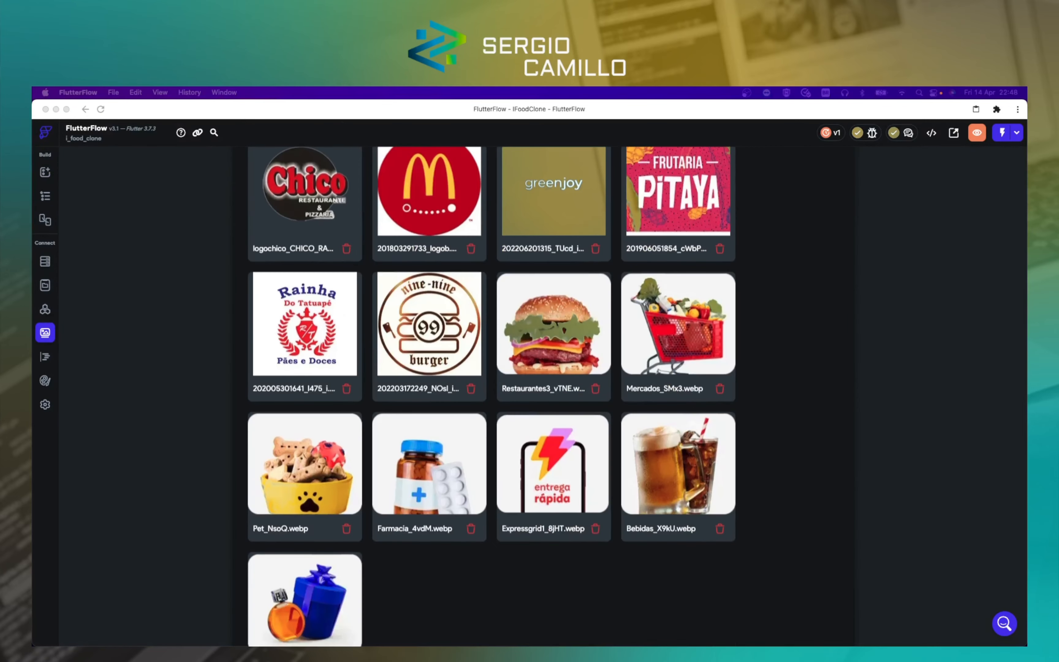
scroll(434, 510, "down", 1)
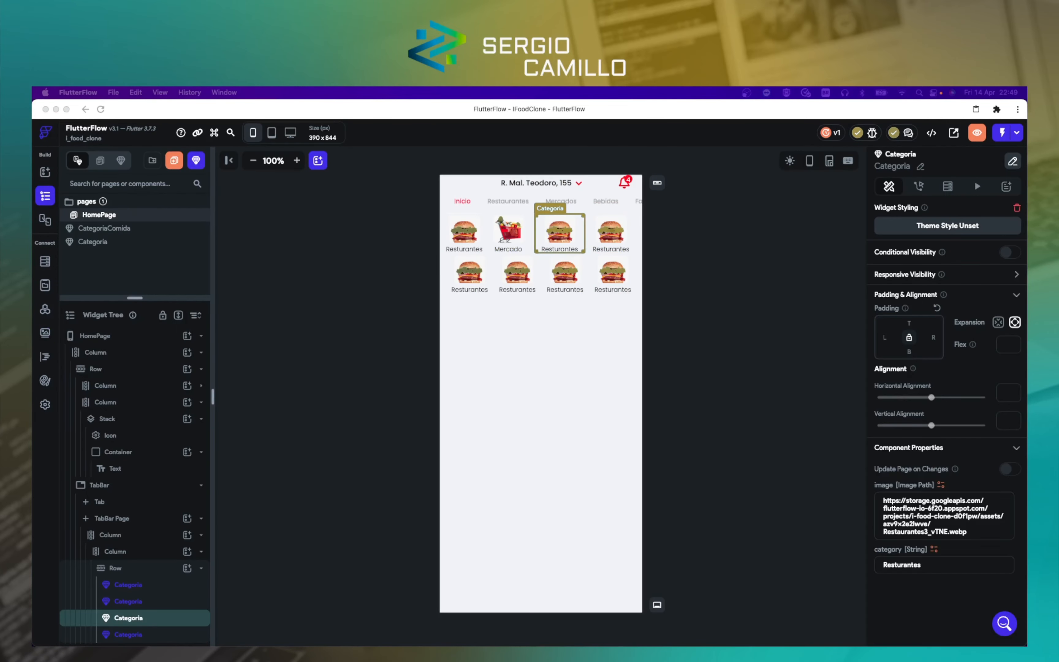
Step: Set the first row's fourth Categoria to Pet_NsoQ.webp with the text Pet, and the second row's first to 03cupons_ESAv.webp with Clube iFood
left_click(618, 216)
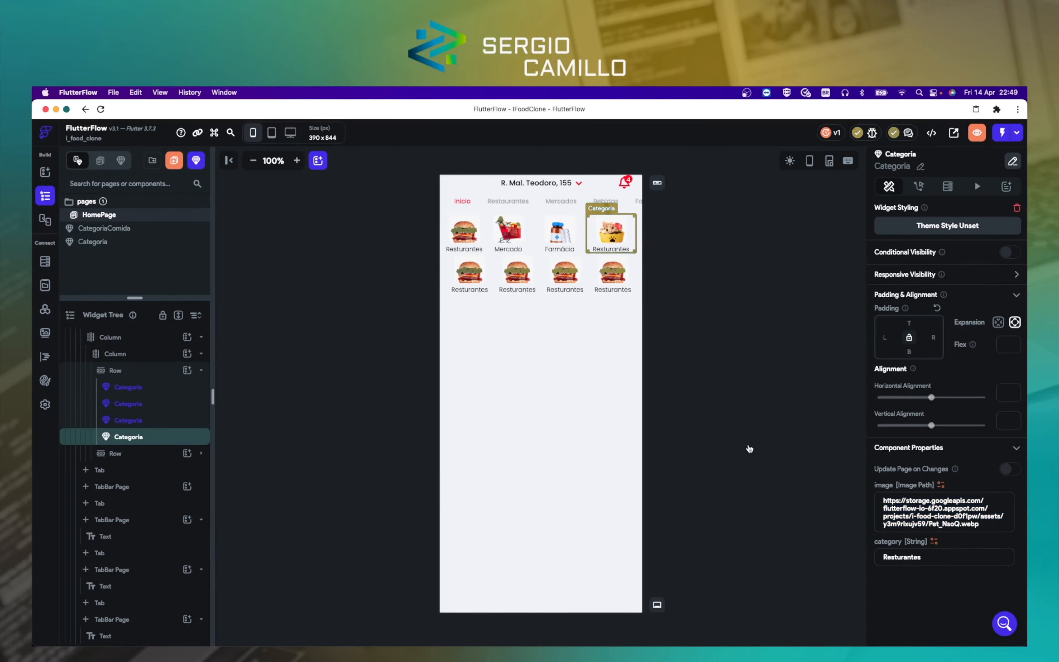
left_click(476, 291)
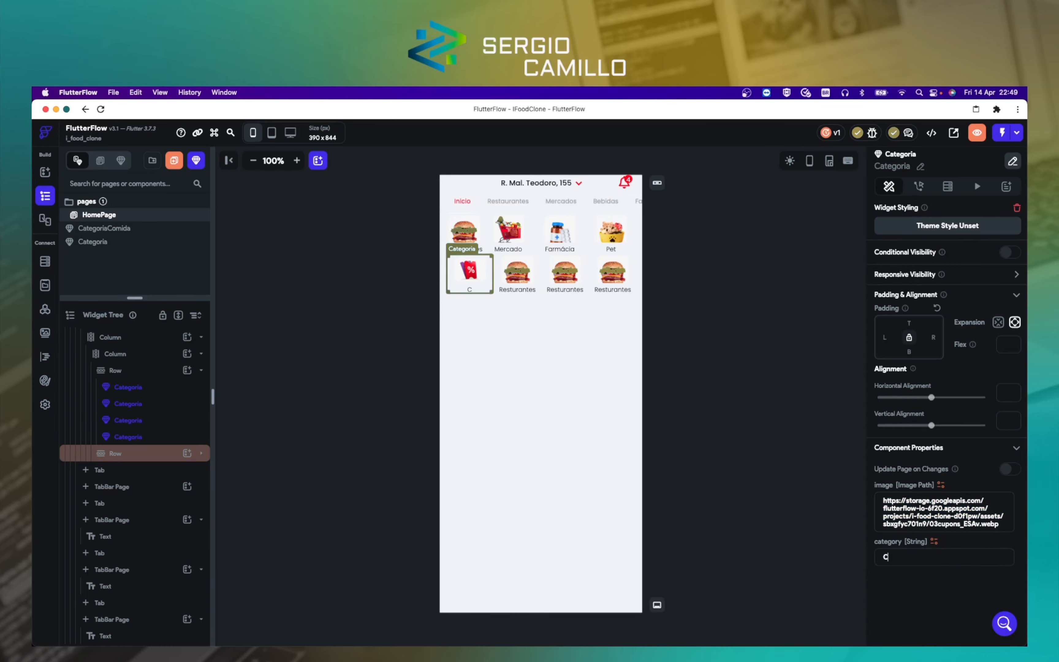
type("Clube iFood")
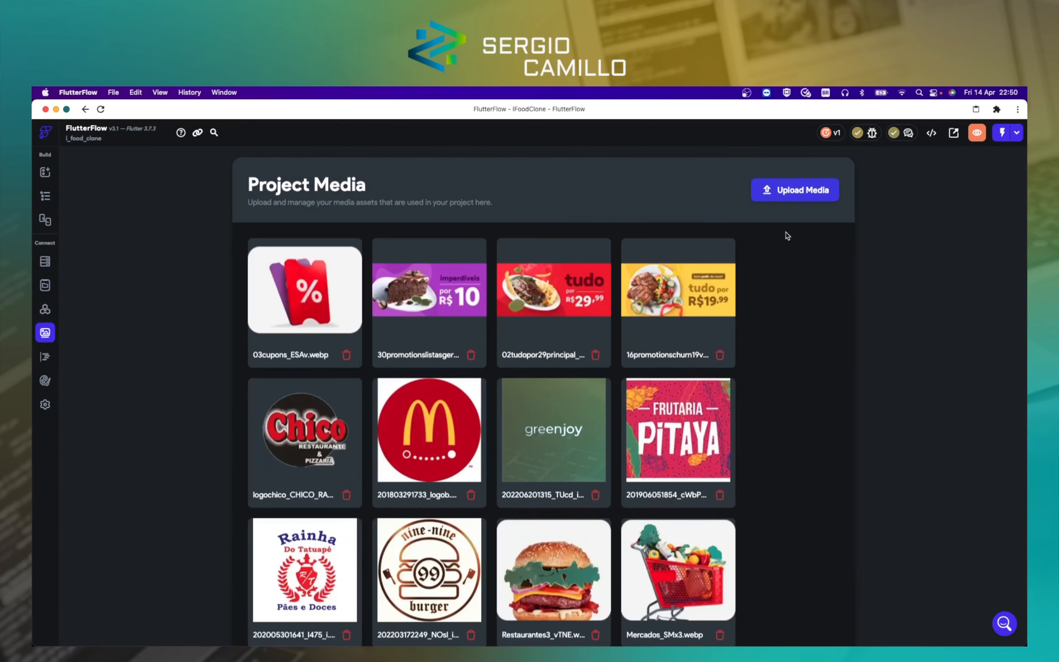
Step: Give the second row's last Categoria the Expressgrid1_8jHT.webp image from Project Media and the category text Gourmet
scroll(617, 405, "down", 5)
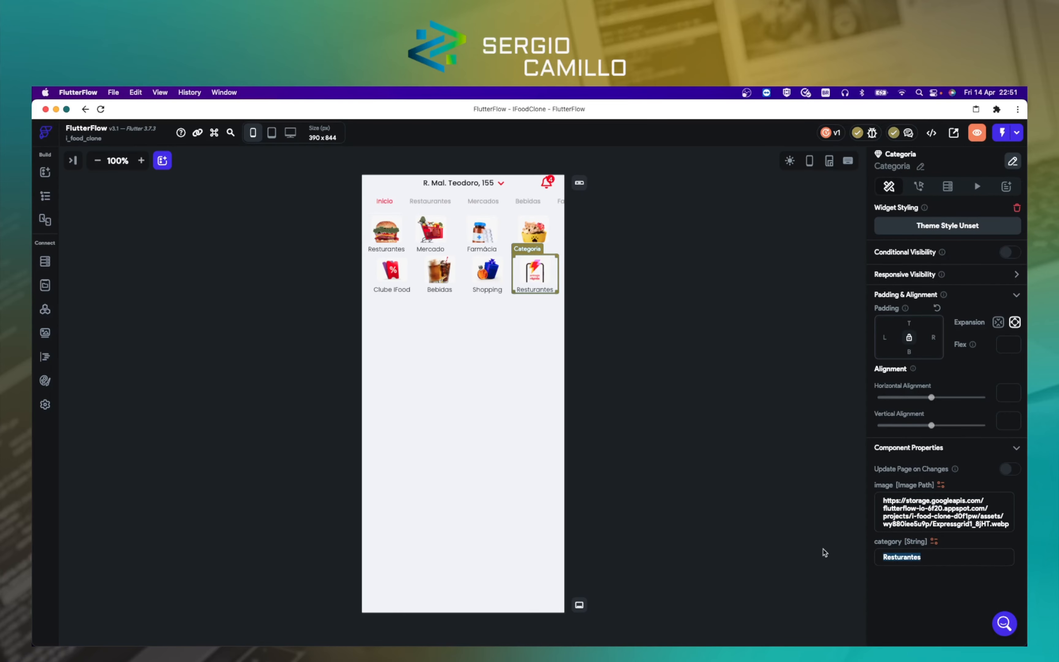
type("Gourmet")
left_click(708, 456)
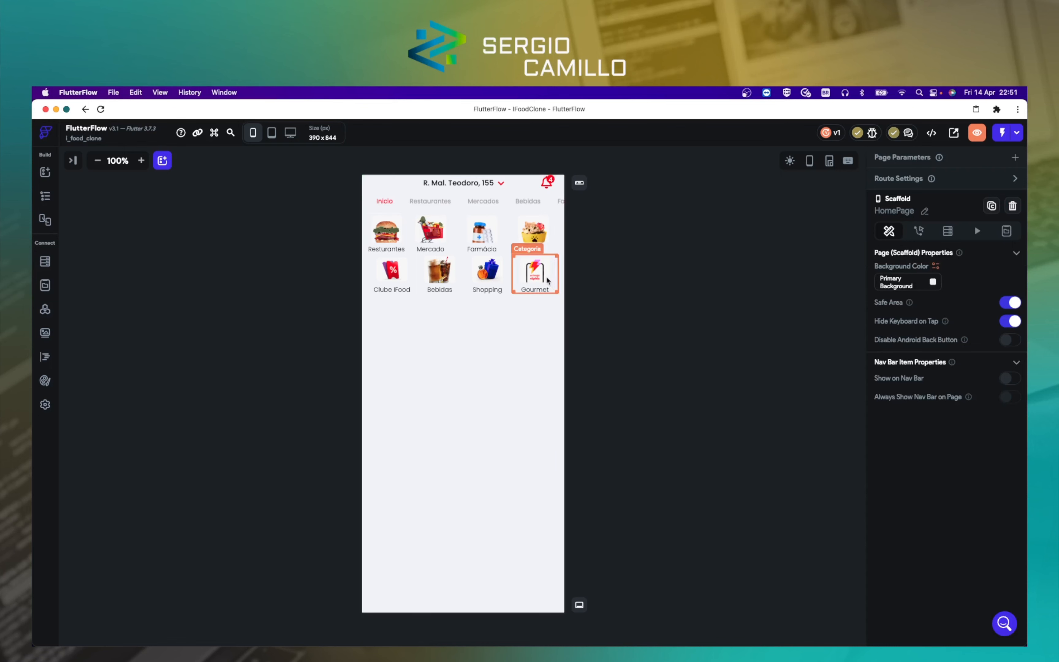
Step: Set the category text of the second row's last Categoria to Express and compare the home page with the IFoodHome.jpeg reference in Preview
left_click(545, 294)
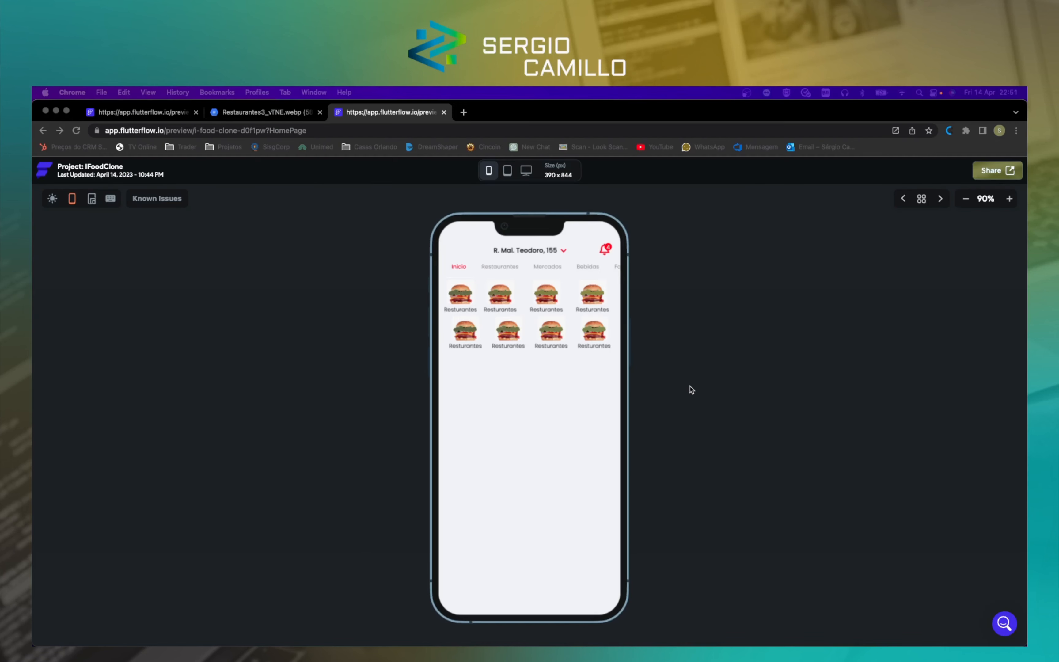
key("super+Tab")
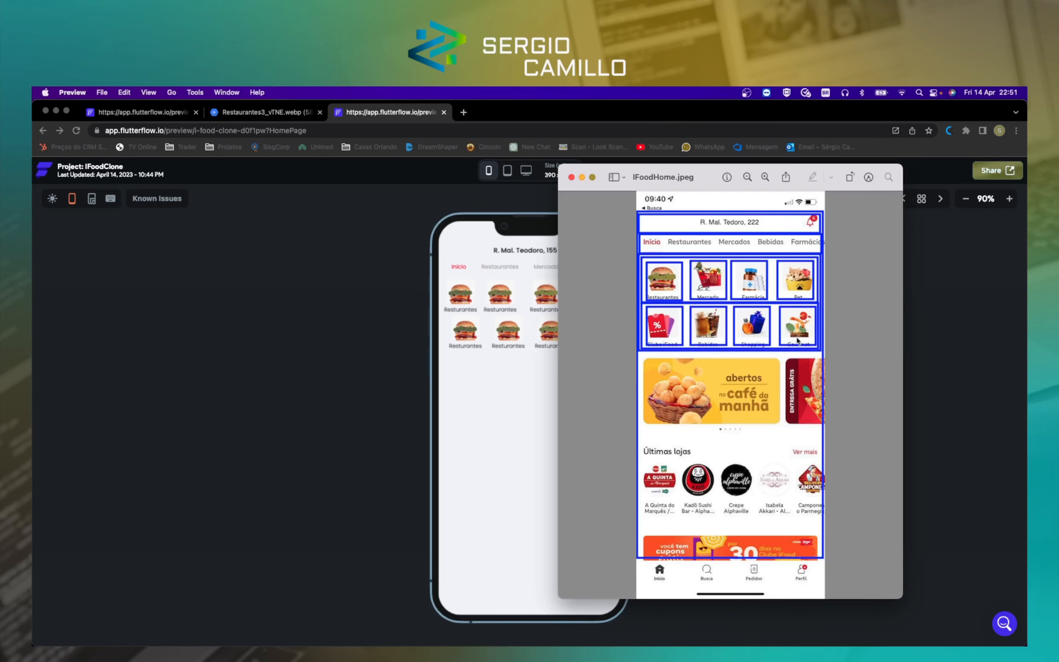
left_click(342, 362)
key("super+Tab")
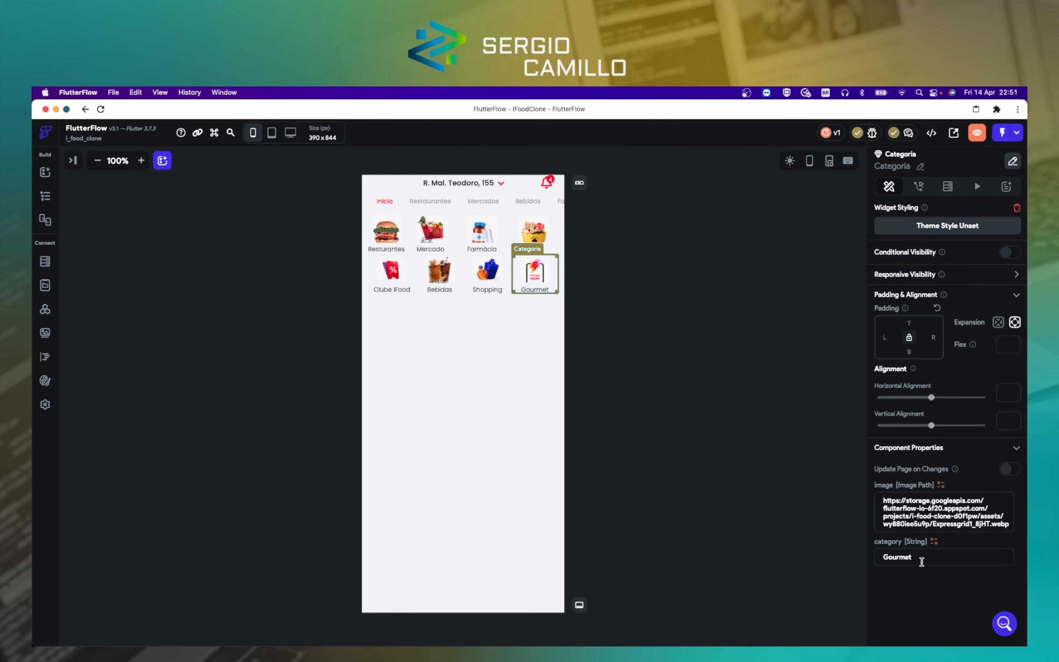
key("super+a")
type("Ex")
type("press")
left_click(608, 444)
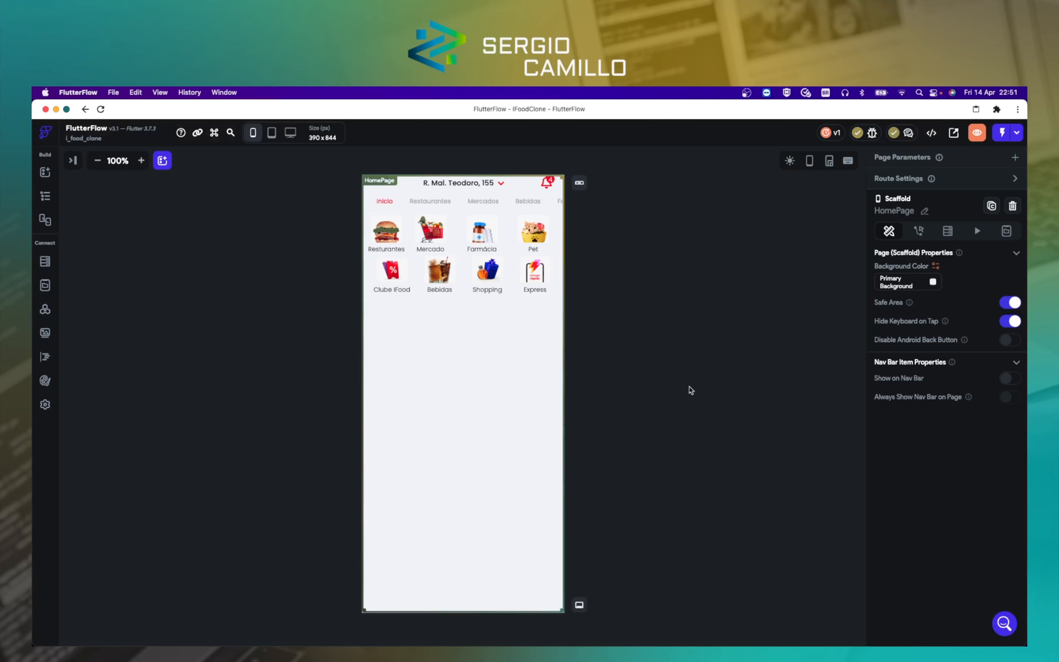
key("super+Tab")
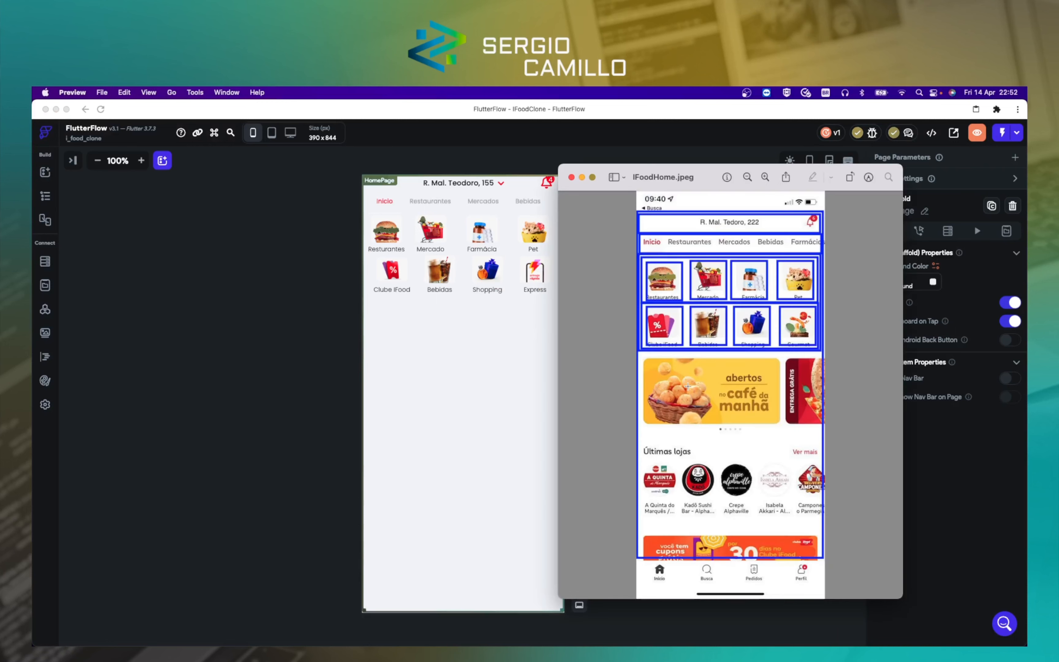